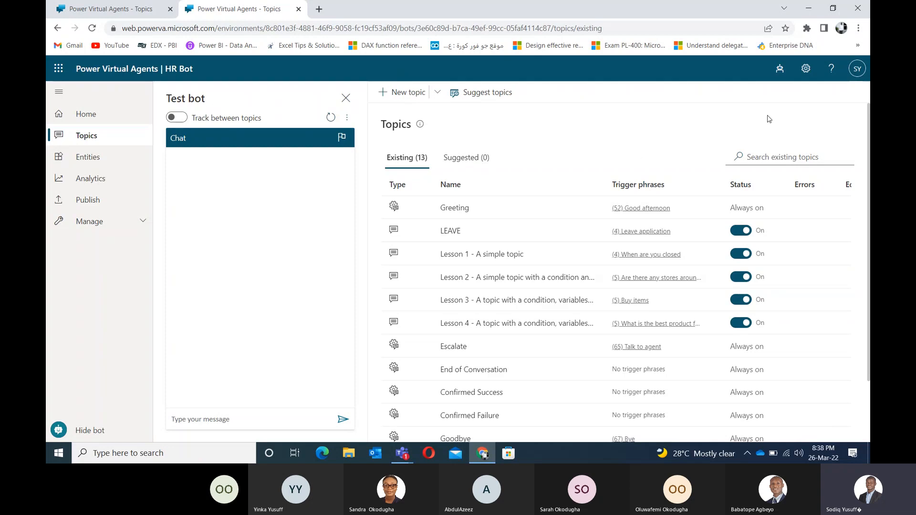
Step: Confirm HR Bot is the selected bot, close the test chat, and go to HR Bot's home page
left_click(780, 68)
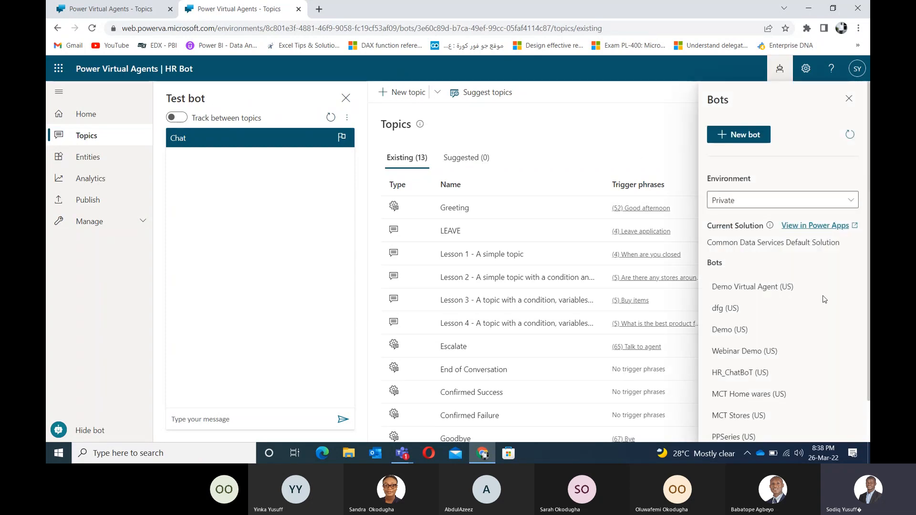
scroll(865, 224, "down", 1)
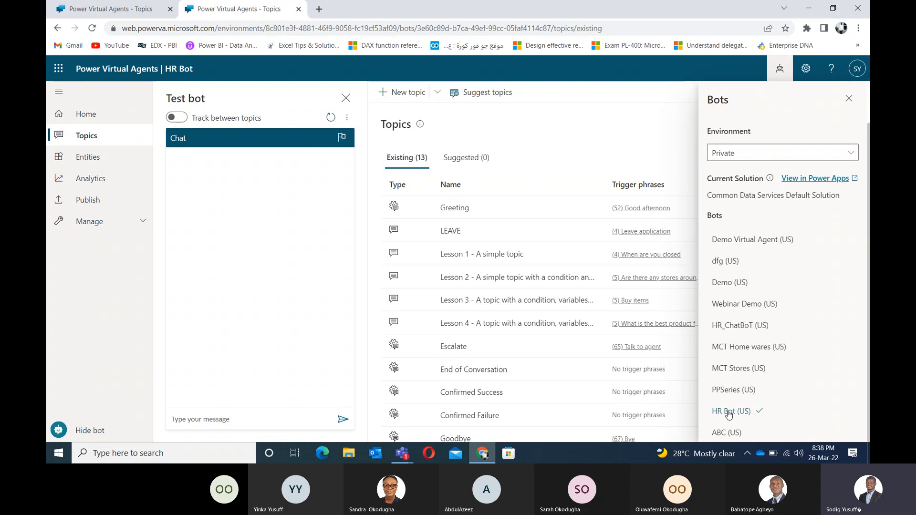
left_click(346, 98)
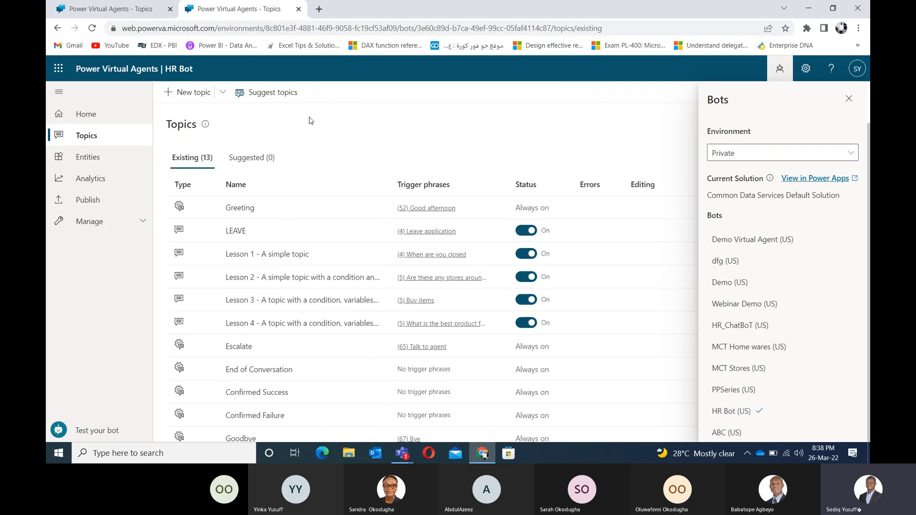
left_click(76, 114)
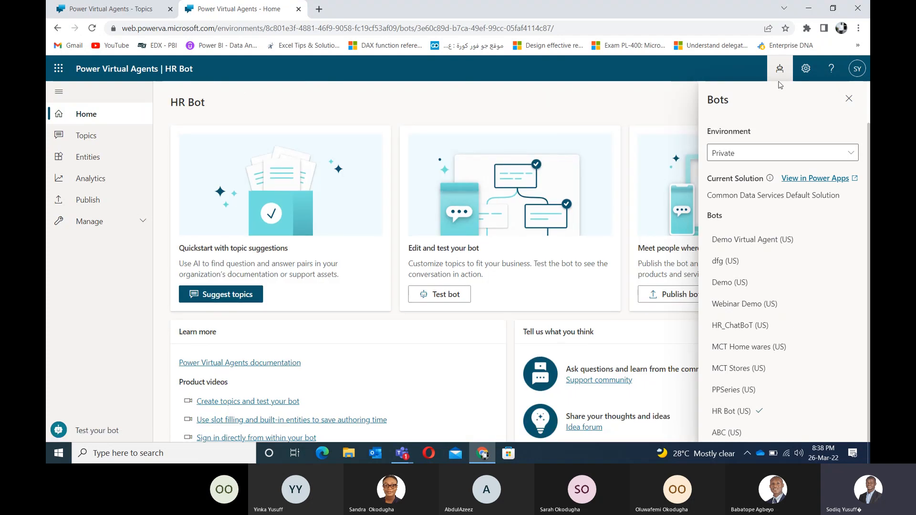
Step: Close the Bots panel and show HR Bot's Topics page with its 13 topics
left_click(849, 99)
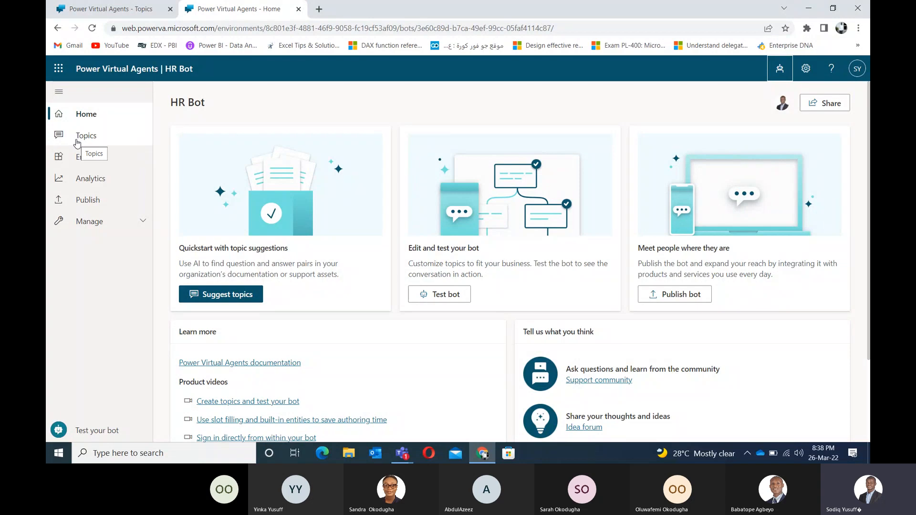
left_click(83, 137)
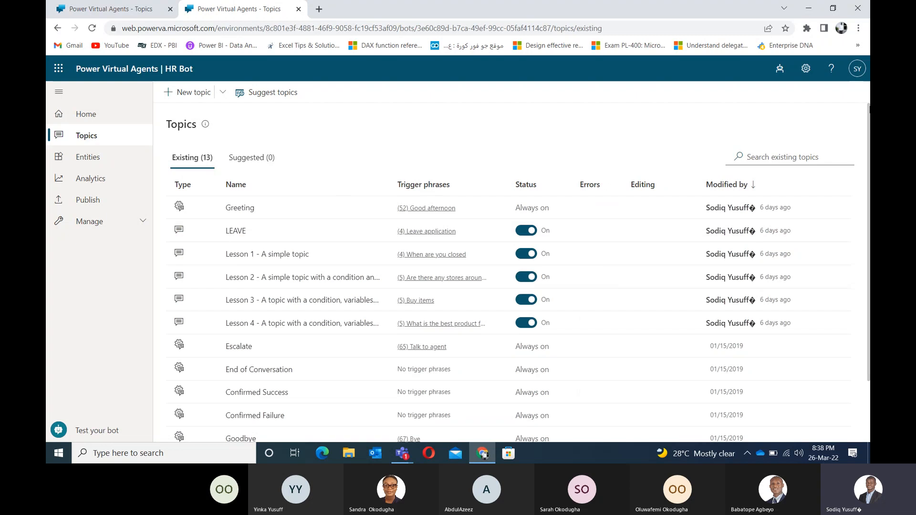
scroll(591, 176, "down", 1)
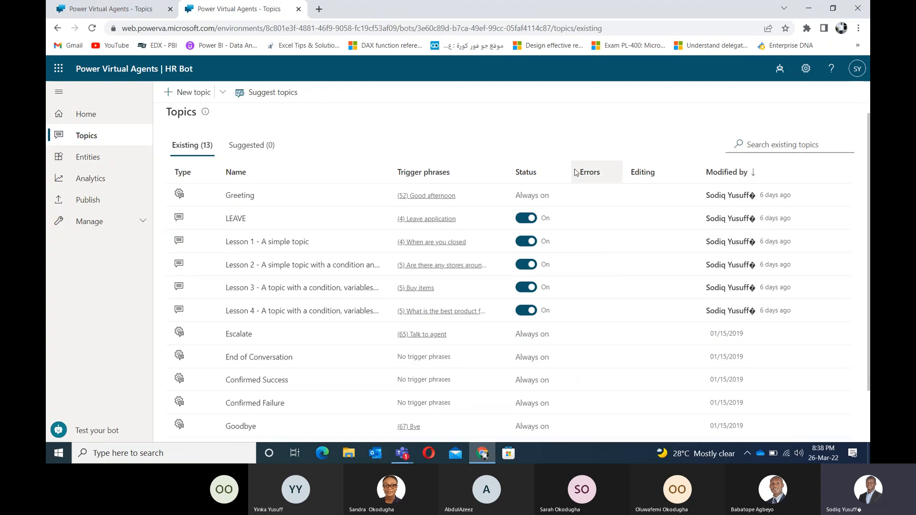
Step: Open the LEAVE topic's authoring canvas, then bring the Teams meeting window forward
left_click(234, 220)
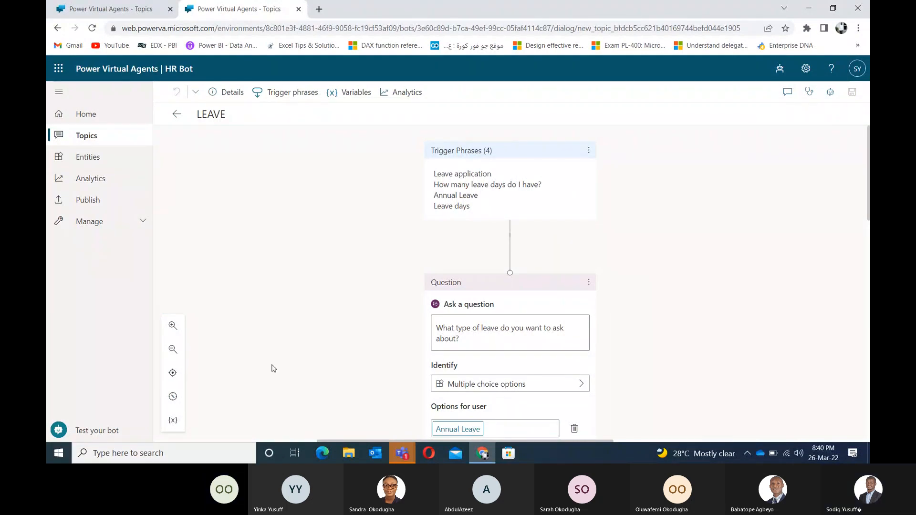
left_click(605, 26)
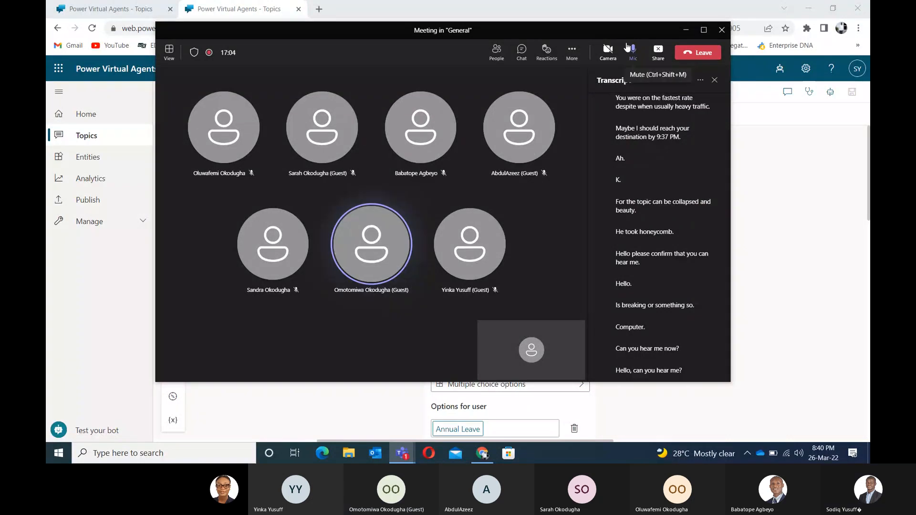
Step: Switch the Teams meeting window to compact view
left_click(685, 29)
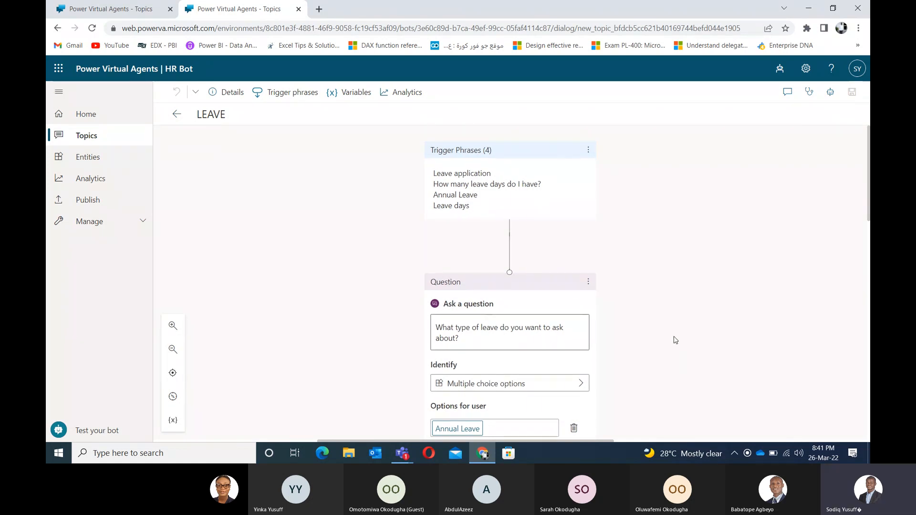
Step: Pan the LEAVE canvas to review the five leave options and the condition branches
left_click_drag(675, 340, 653, 197)
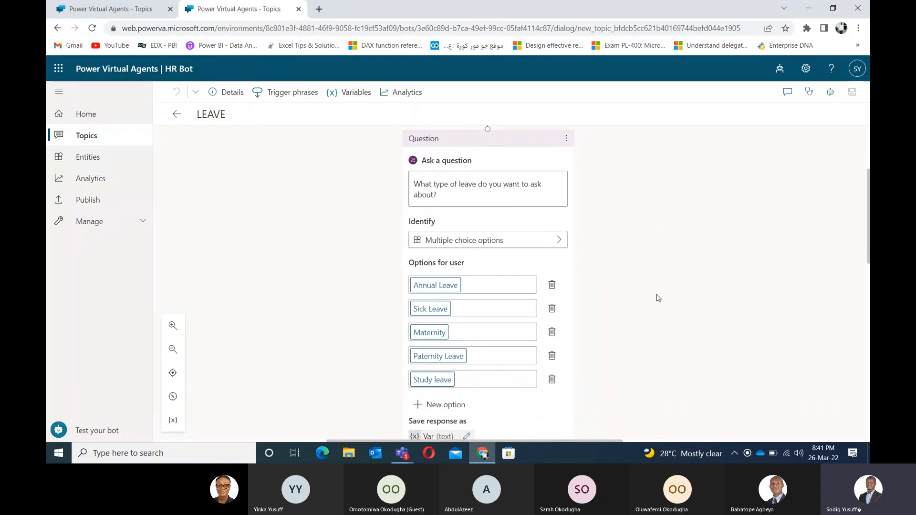
left_click_drag(644, 333, 652, 199)
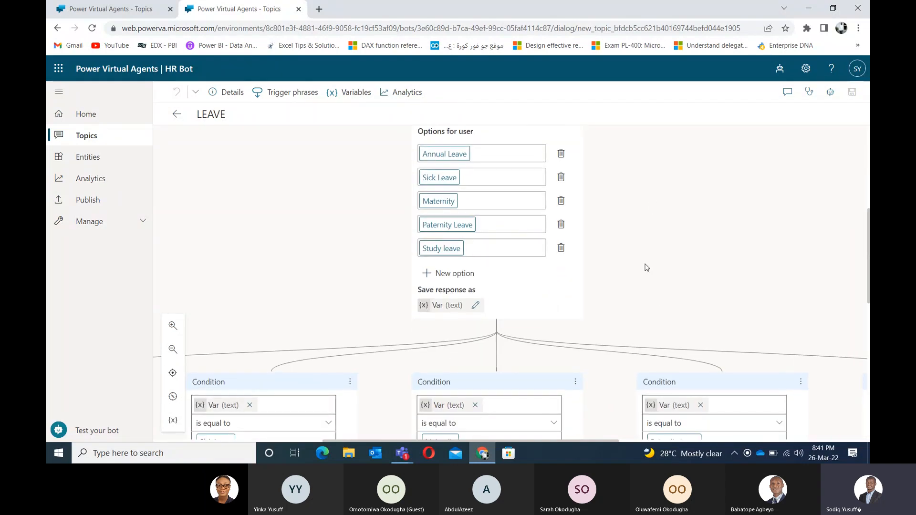
scroll(646, 265, "down", 2)
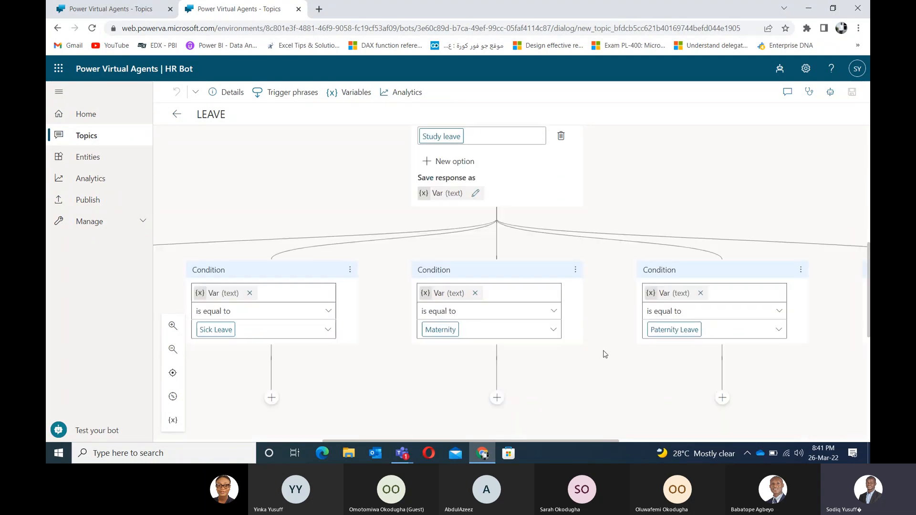
left_click_drag(578, 374, 361, 377)
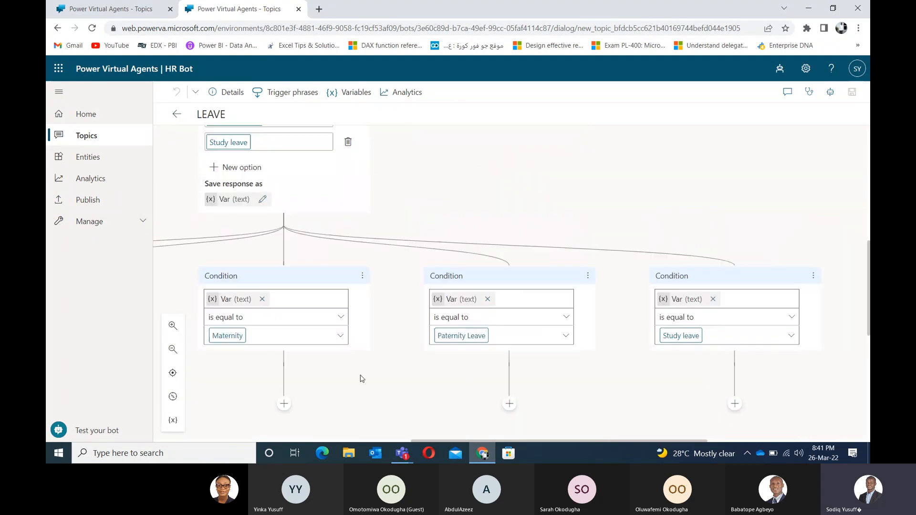
left_click_drag(463, 188, 603, 162)
scroll(348, 375, "down", 1)
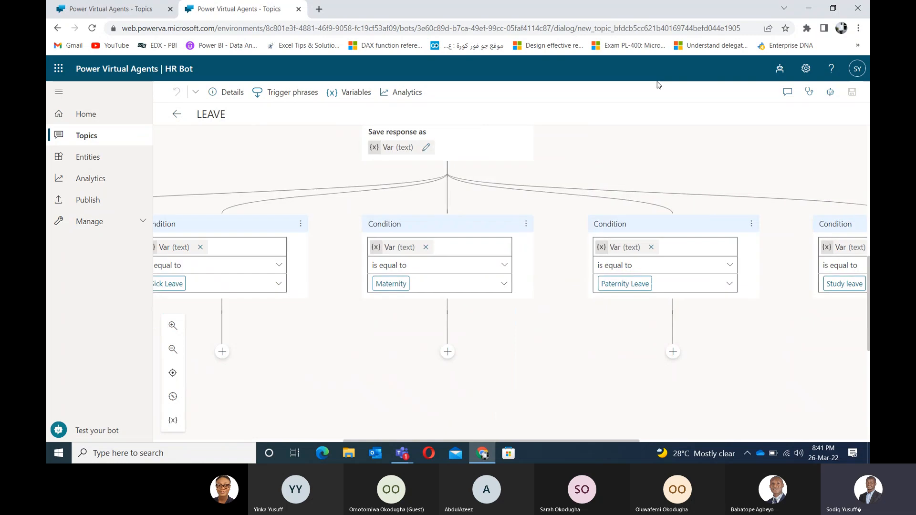
left_click_drag(347, 374, 656, 282)
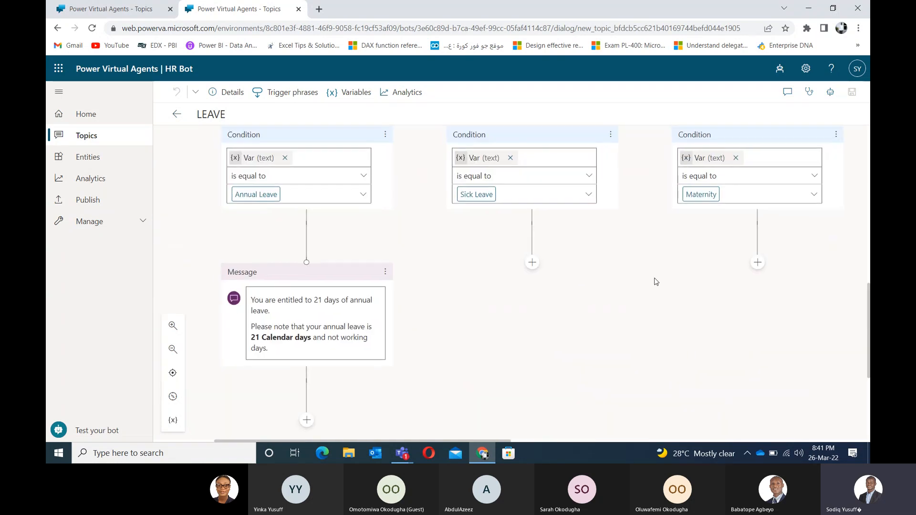
left_click_drag(377, 238, 372, 238)
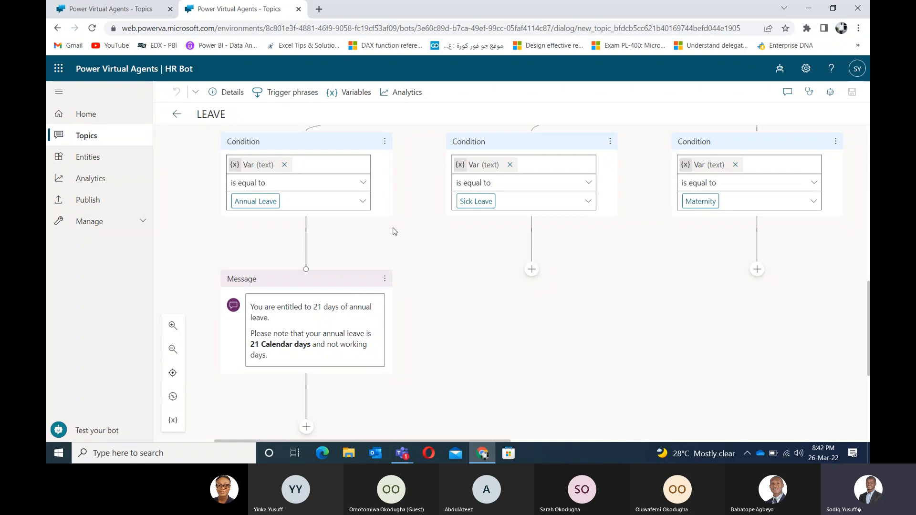
Step: Bring the Annual, Sick and Maternity conditions into view and select the Annual Leave condition
scroll(639, 188, "up", 5)
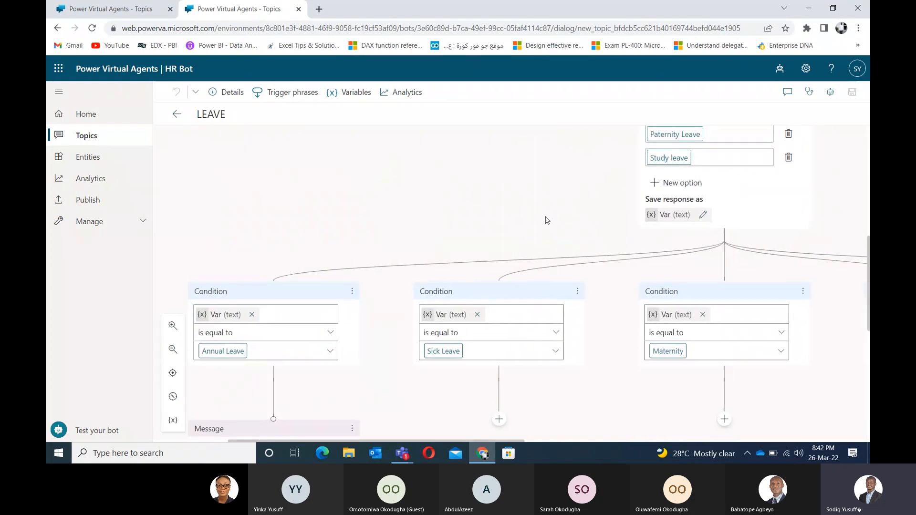
left_click_drag(445, 303, 346, 349)
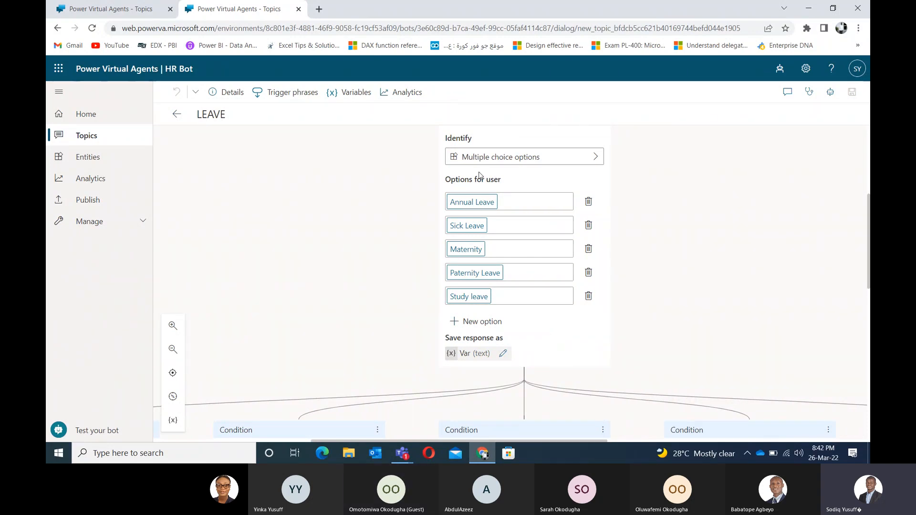
left_click_drag(365, 315, 431, 217)
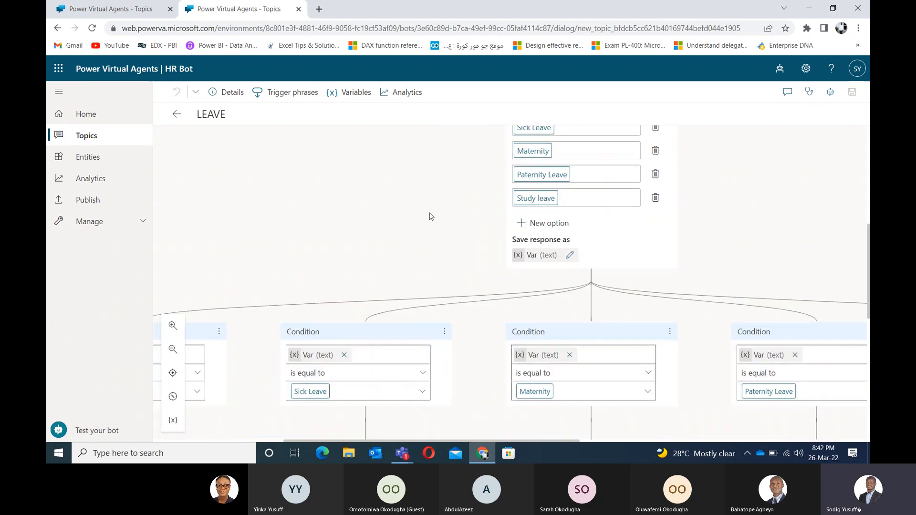
left_click_drag(276, 274, 477, 199)
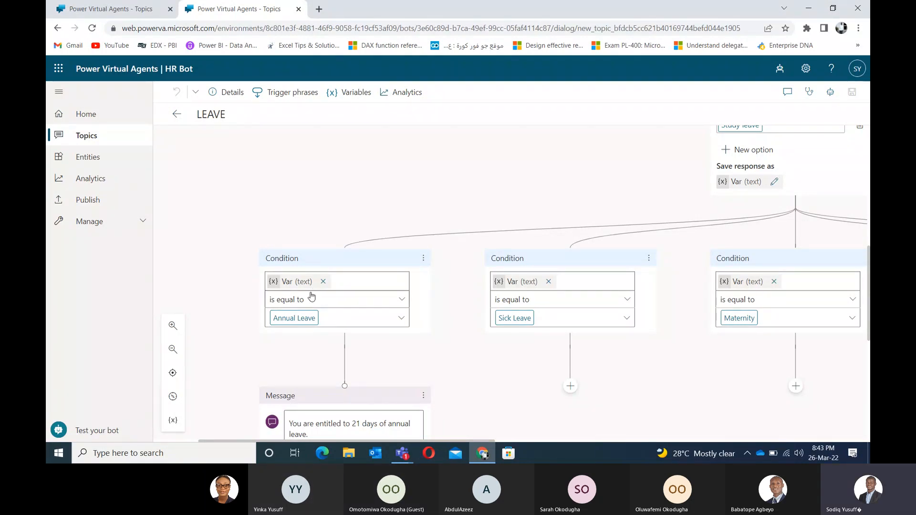
left_click(323, 264)
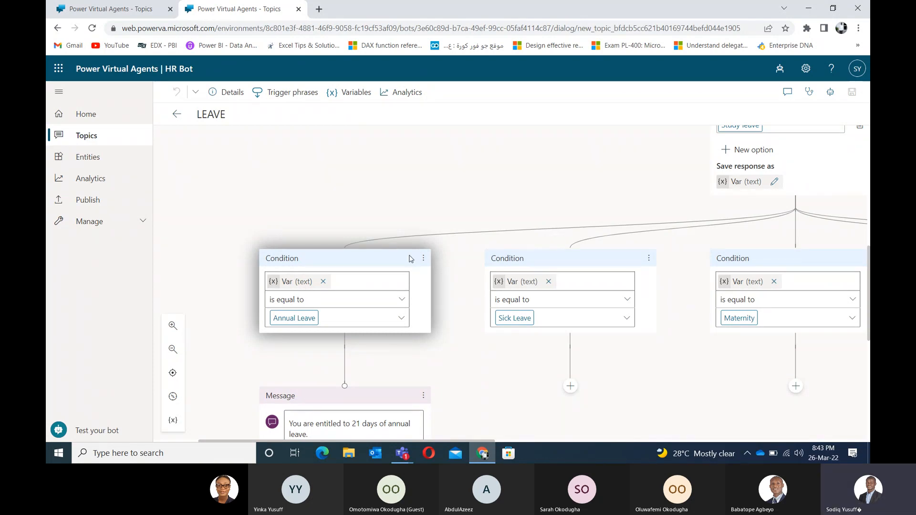
Step: Check the Annual Leave condition's options, then show the Var (text) variable's properties
left_click(423, 260)
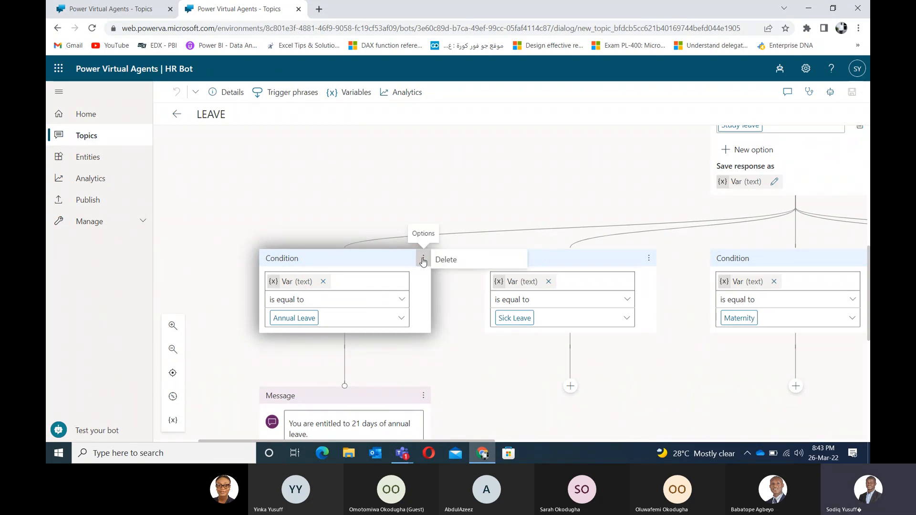
left_click(357, 264)
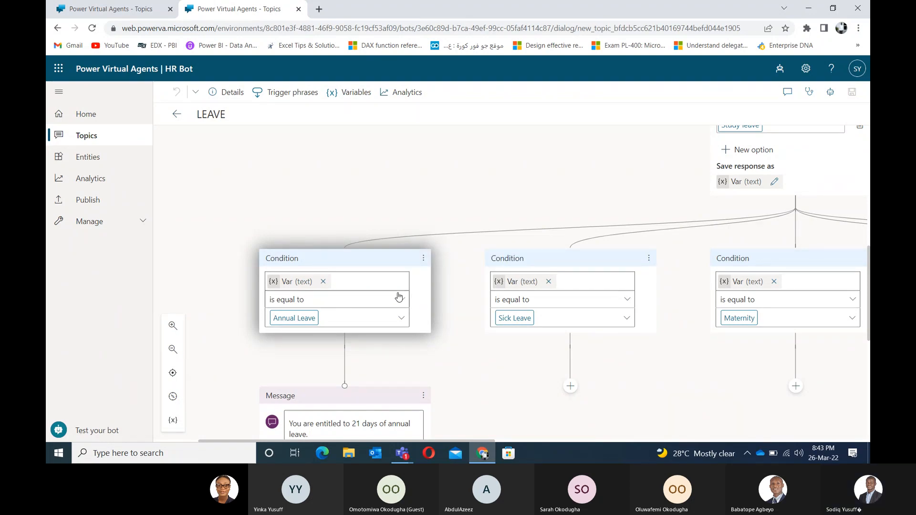
left_click(305, 284)
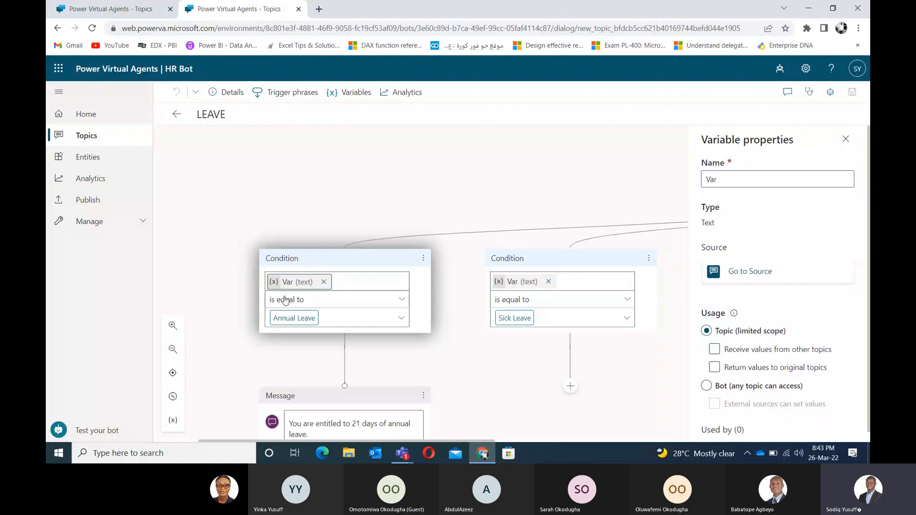
Step: Append '_Annual' to the variable's name so it reads Var_Annual
double_click(725, 184)
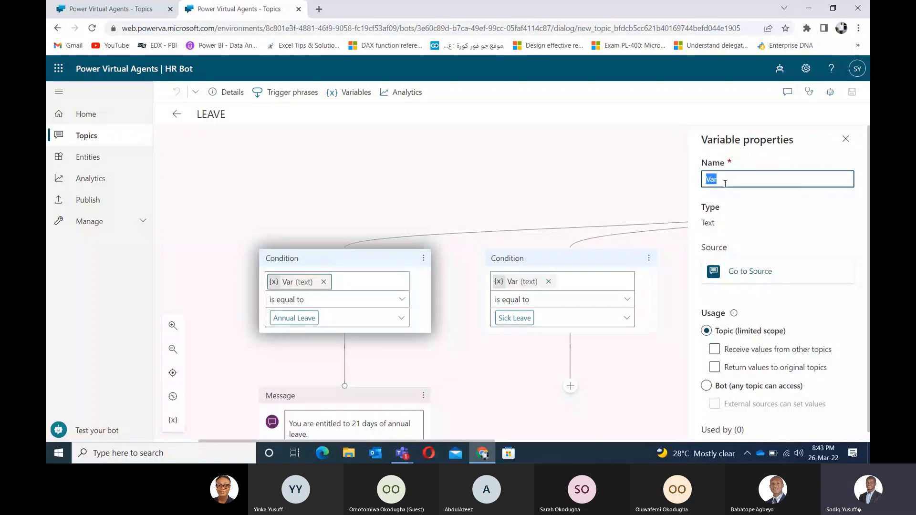
left_click_drag(724, 182, 702, 176)
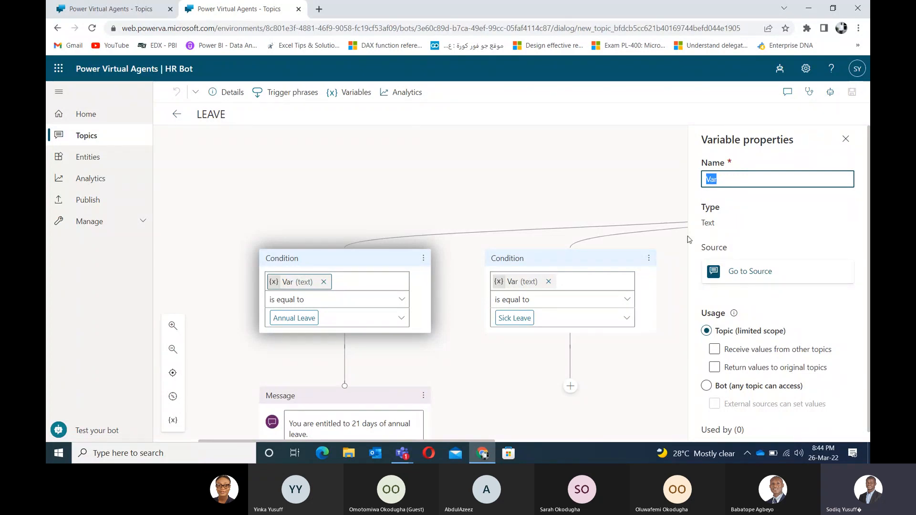
left_click(729, 178)
type("_")
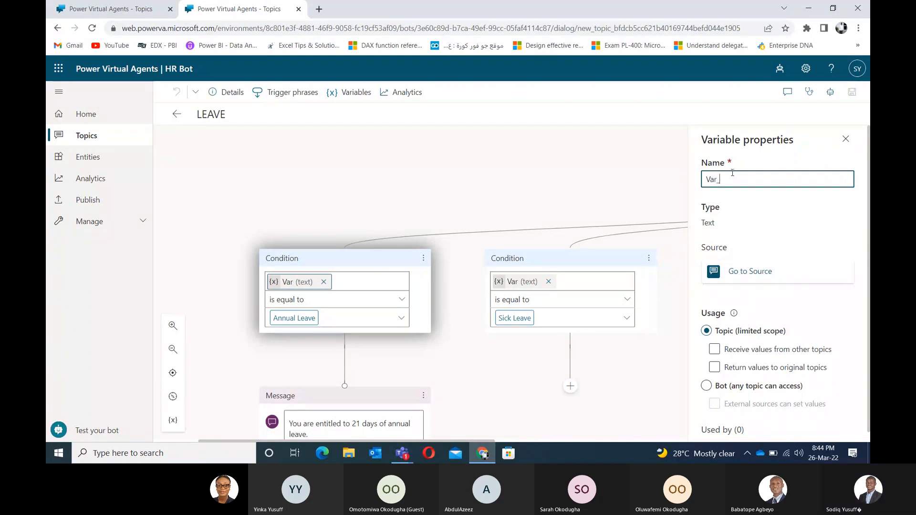
type("Annua")
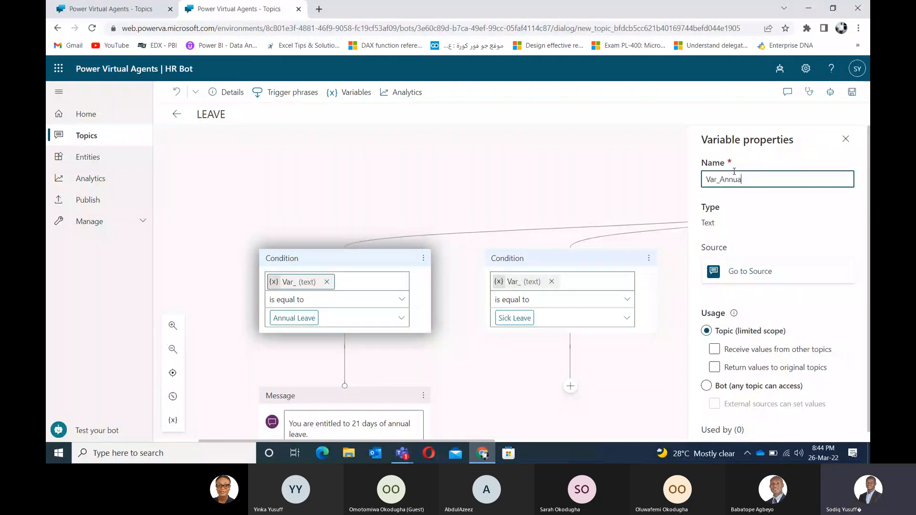
type("l")
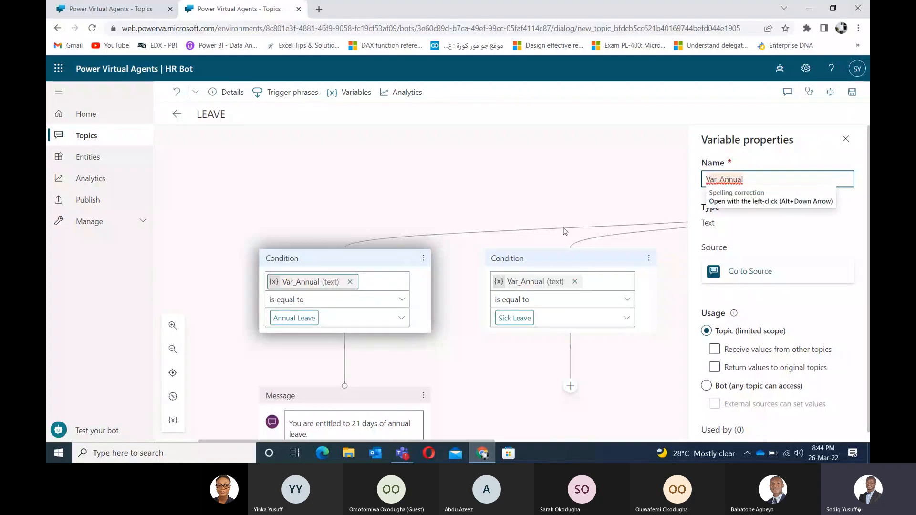
left_click(831, 227)
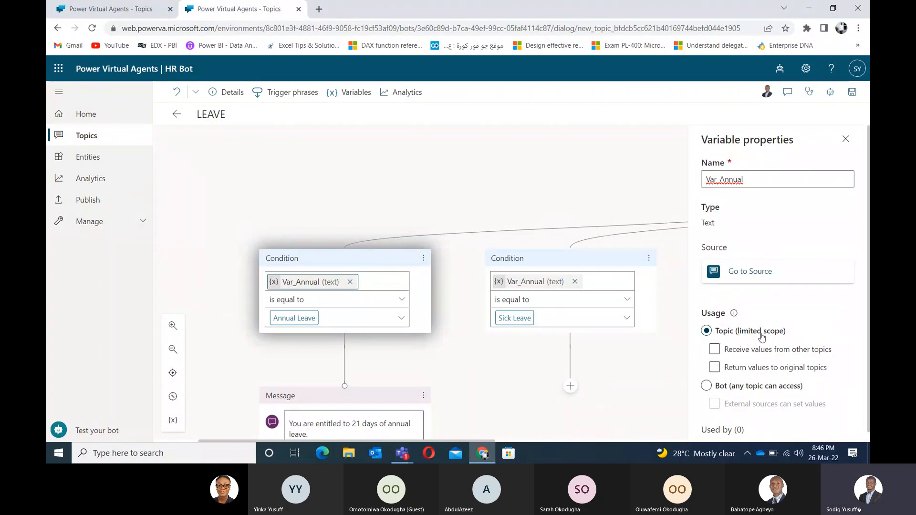
left_click(753, 368)
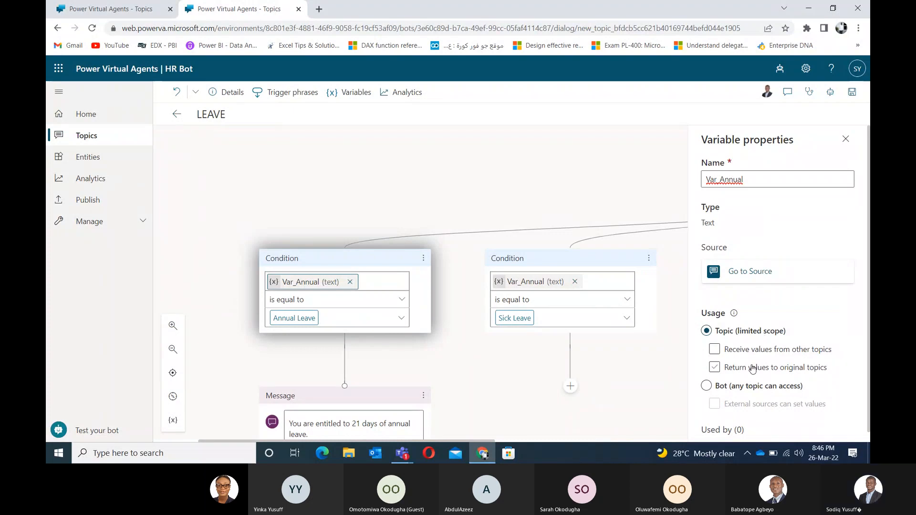
left_click(753, 368)
left_click(749, 354)
left_click(749, 356)
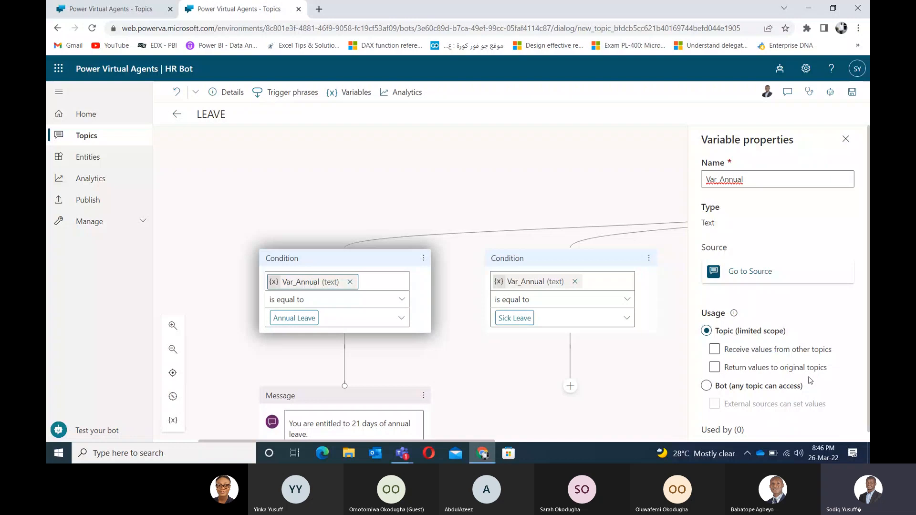
left_click(706, 388)
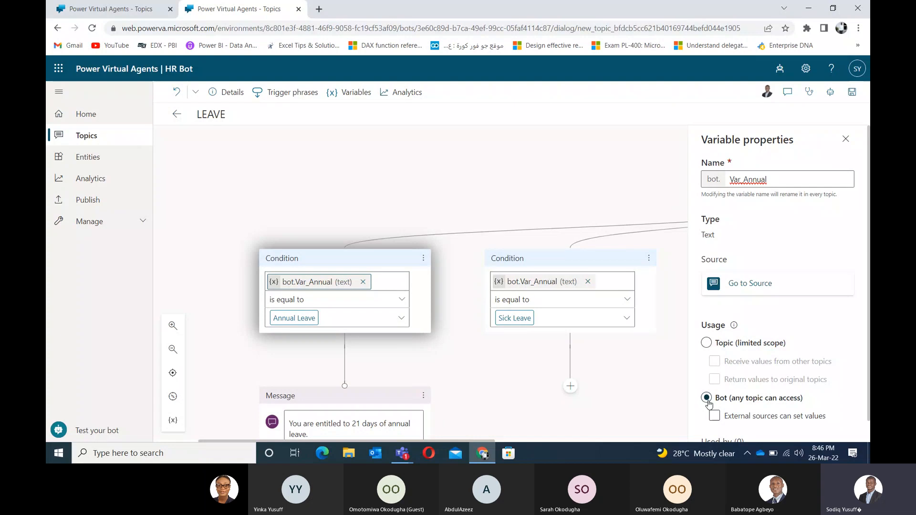
left_click(707, 344)
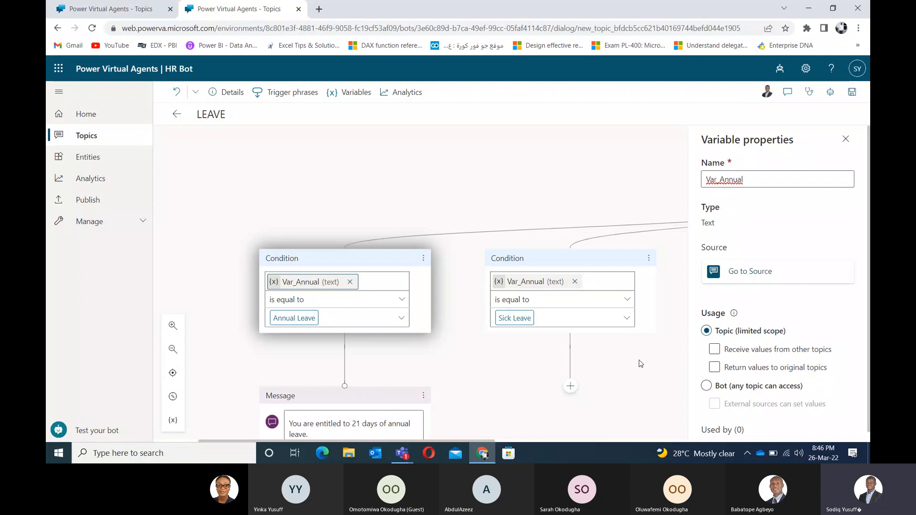
Step: Close the Variable properties pane and scroll down to the Annual Leave message
left_click(845, 138)
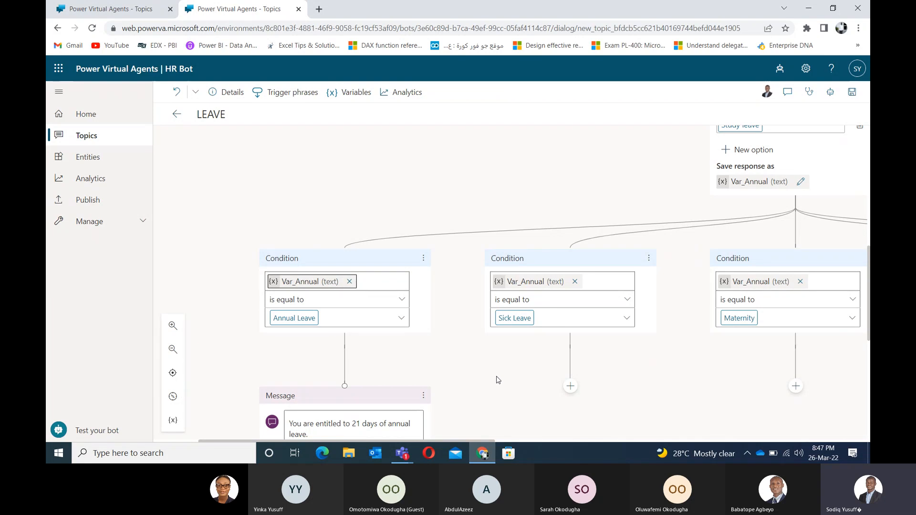
scroll(467, 378, "down", 3)
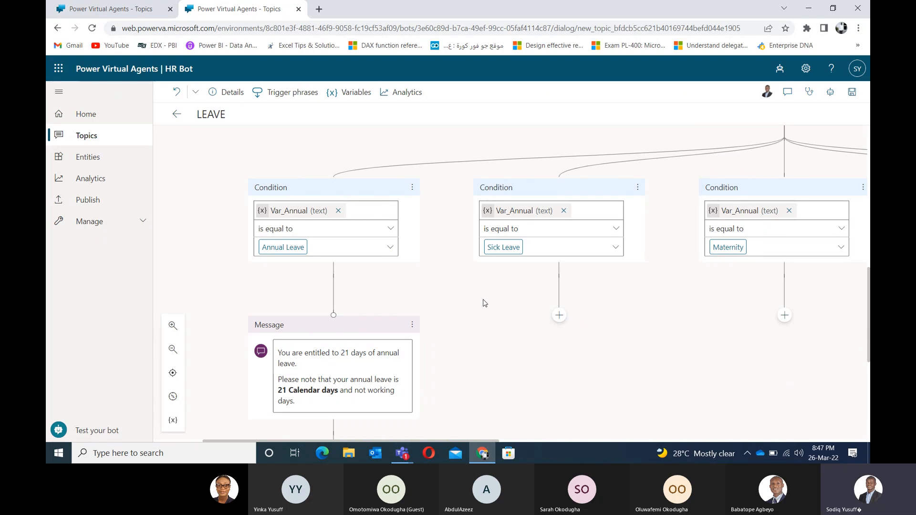
left_click_drag(485, 303, 489, 320)
scroll(494, 224, "down", 3)
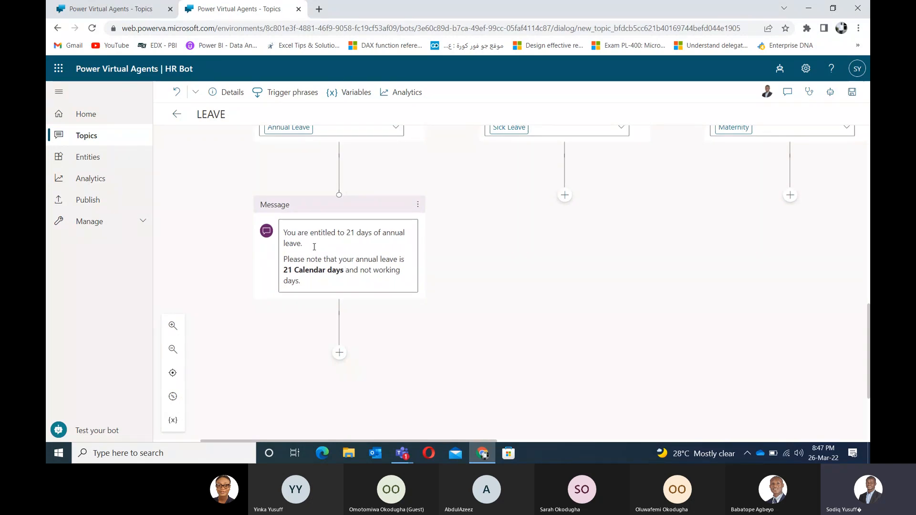
Step: Delete 'annual leave.' after 'days of' in the message and insert Var_Annual there
left_click(322, 229)
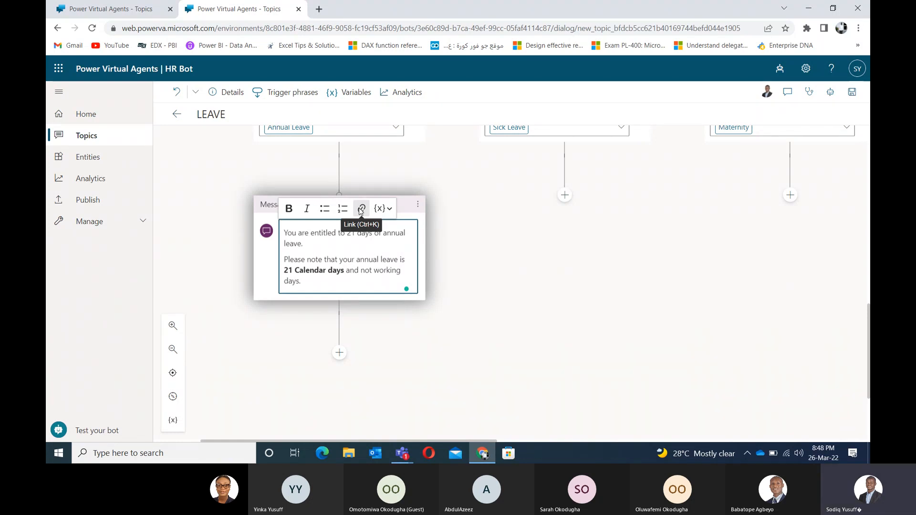
left_click(390, 210)
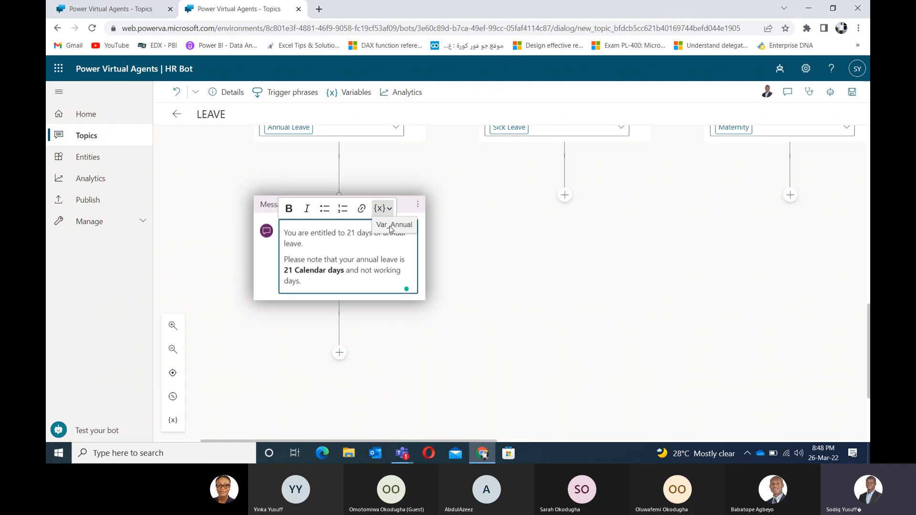
left_click(367, 240)
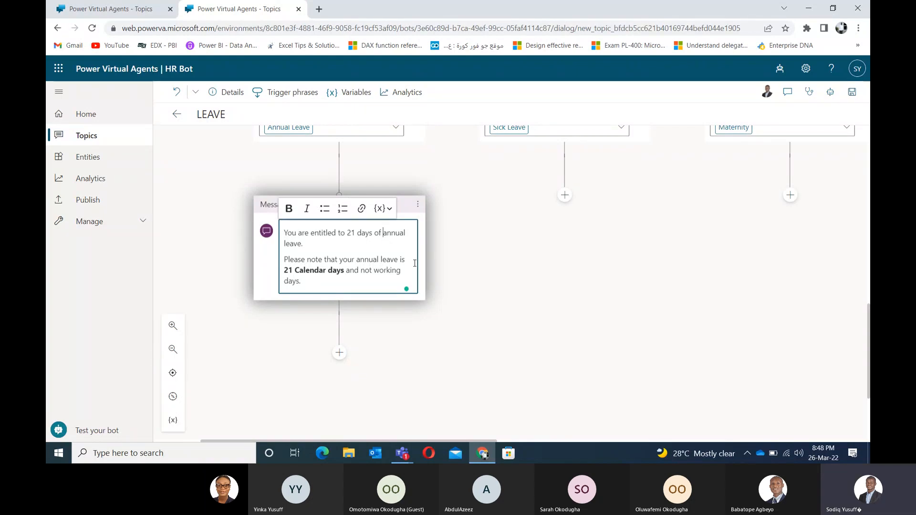
key("BackSpace")
key("BackSpace")
key("BackSpace")
key("Delete")
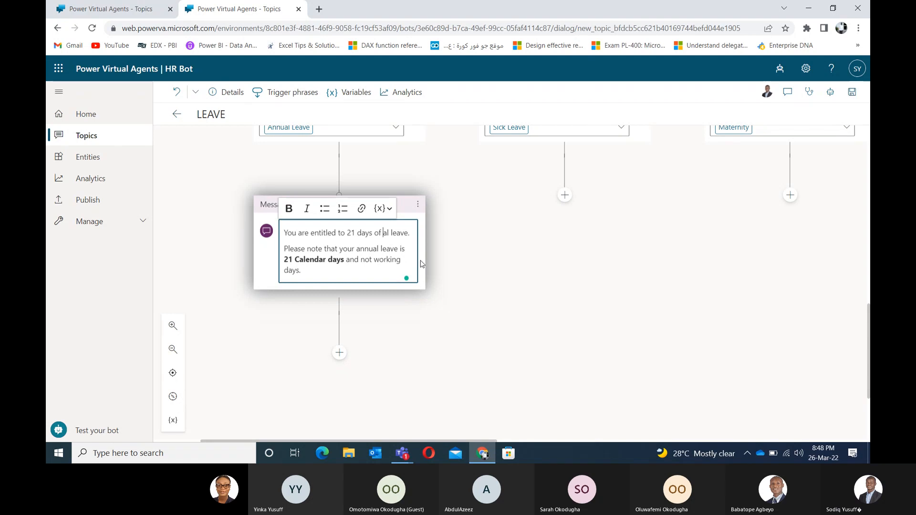
key("Delete")
key("Delete")
key("Delete")
key("Delete")
key("Delete")
key("Delete")
key("Delete")
key("Delete")
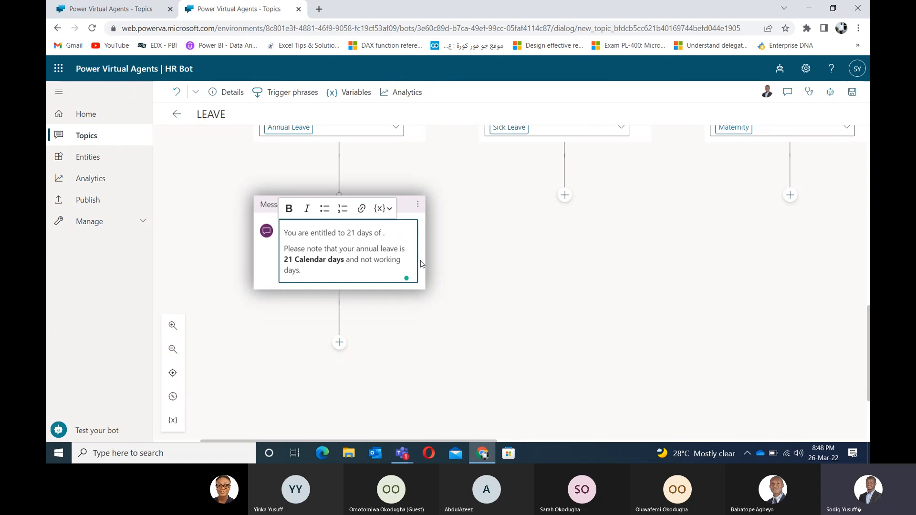
key("Delete")
left_click(388, 207)
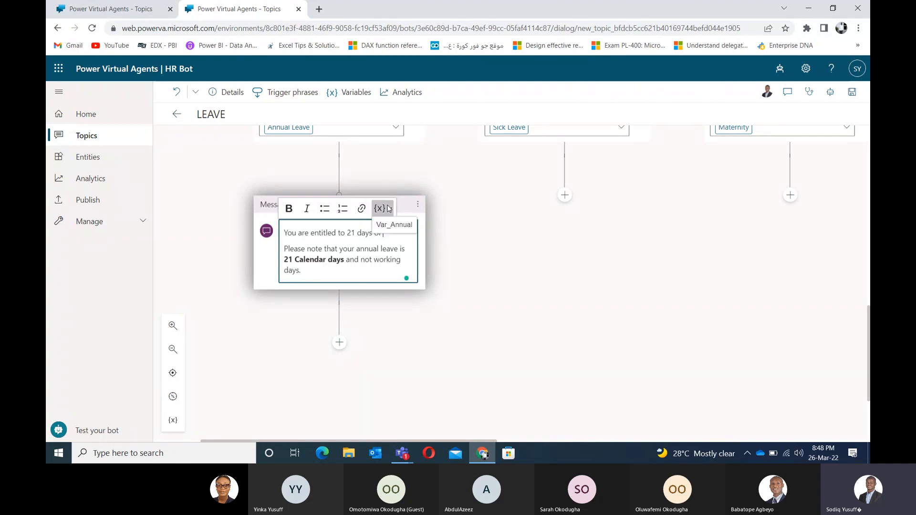
left_click(382, 229)
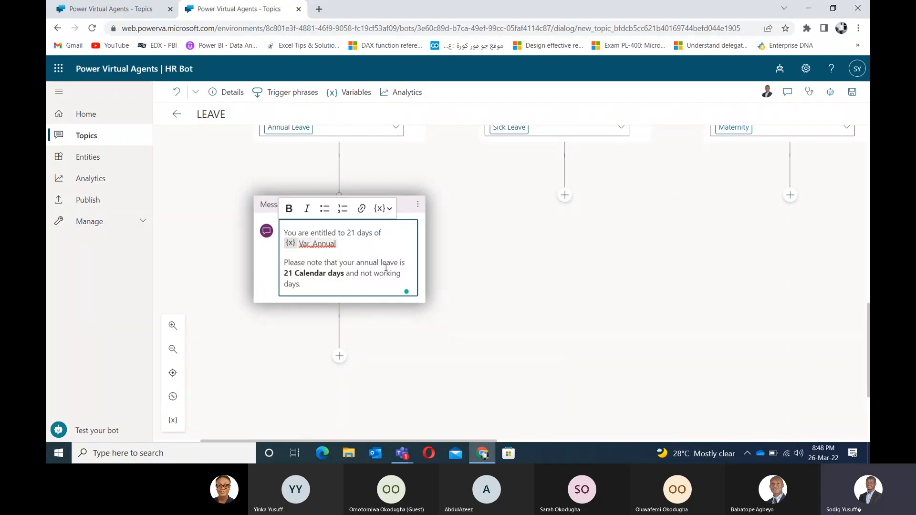
Step: Replace the word 'annual' after 'your' with Var_Annual and finish editing the message
left_click(358, 261)
key("Delete")
key("Delete")
key("Delete")
key("Delete")
key("Delete")
key("Delete")
key("Delete")
key("Delete")
key("Delete")
key("Delete")
key("Delete")
key("Delete")
key("Delete")
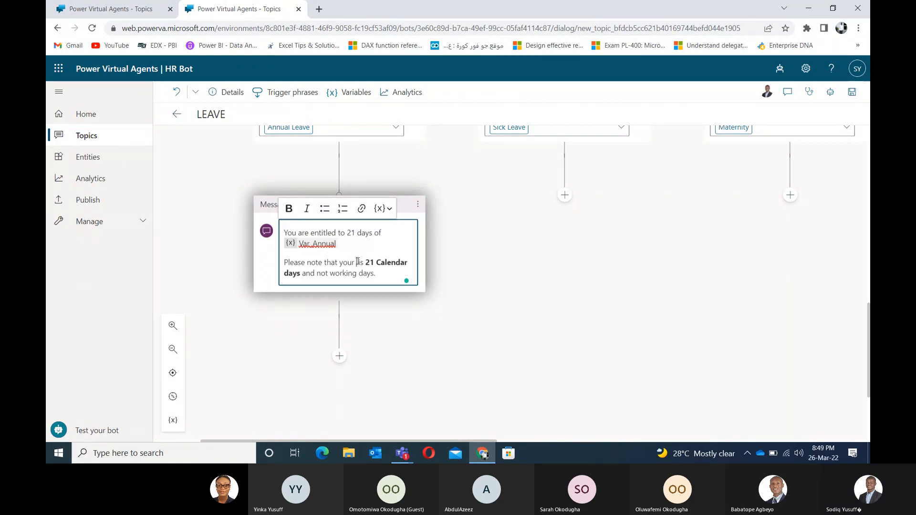
left_click(390, 208)
left_click(394, 225)
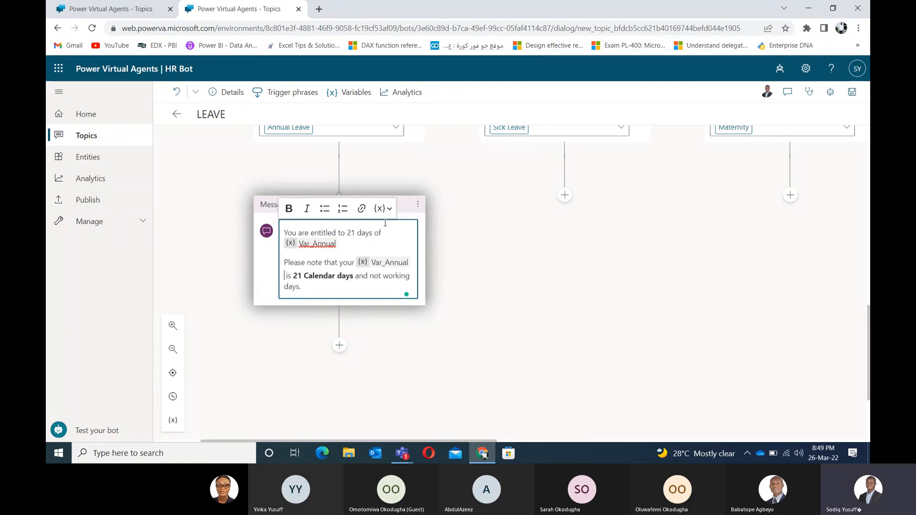
left_click(451, 307)
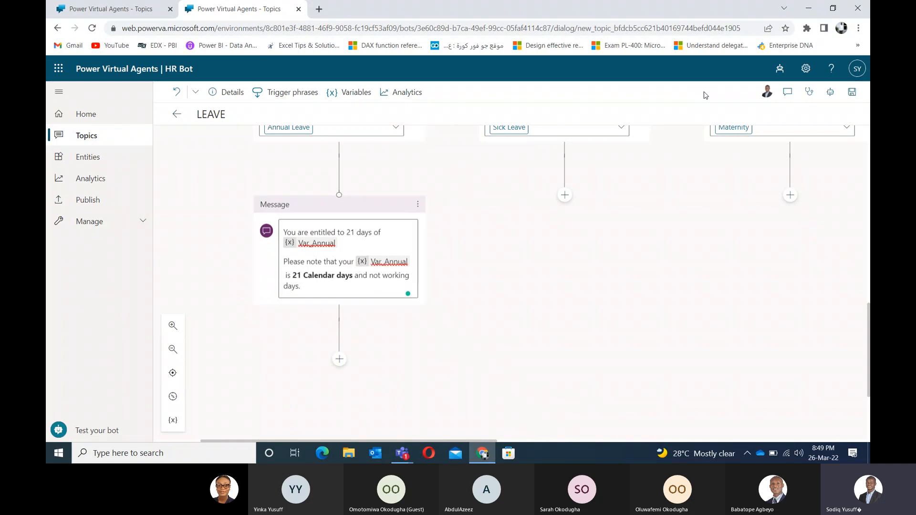
Step: Save the LEAVE topic with both Var_Annual insertions in the Annual Leave message
left_click(853, 94)
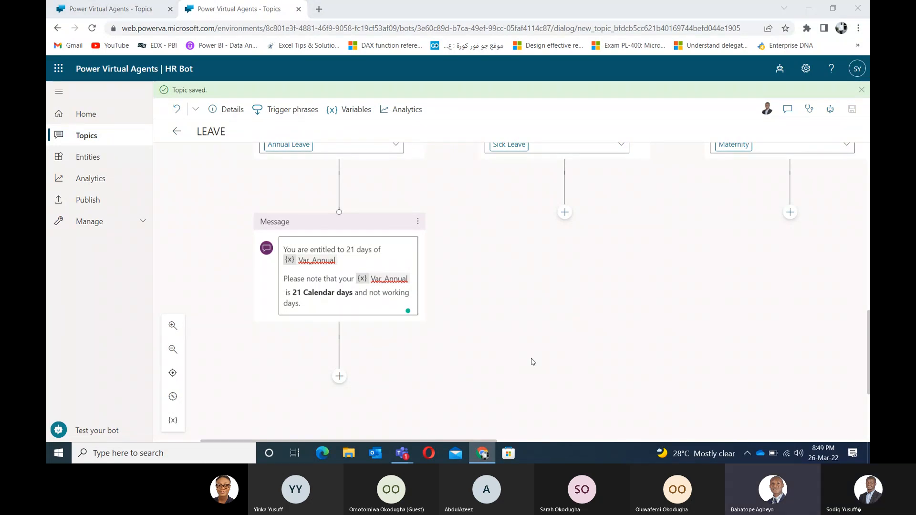
key("alt+Tab")
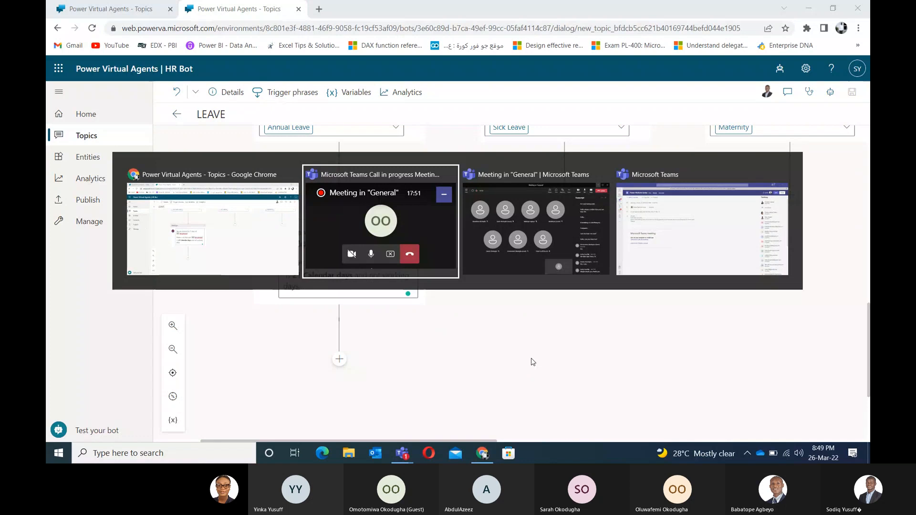
key("Escape")
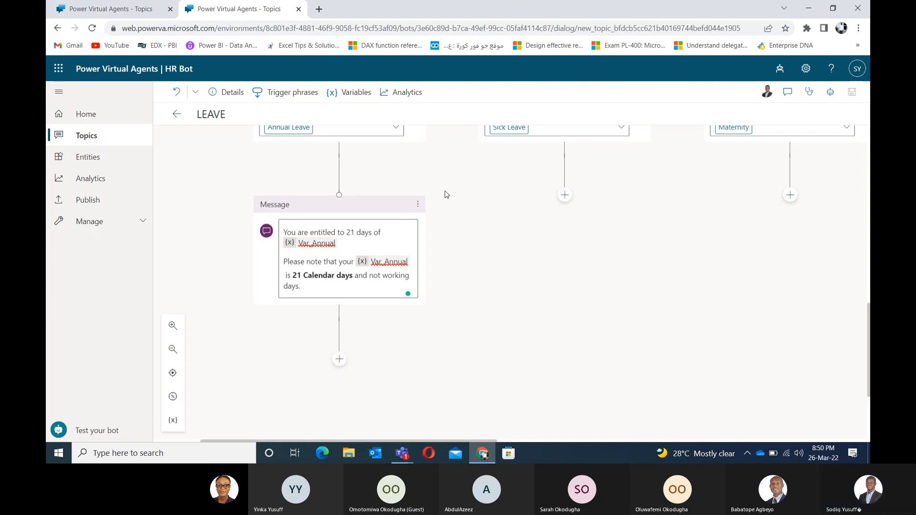
left_click_drag(441, 185, 422, 314)
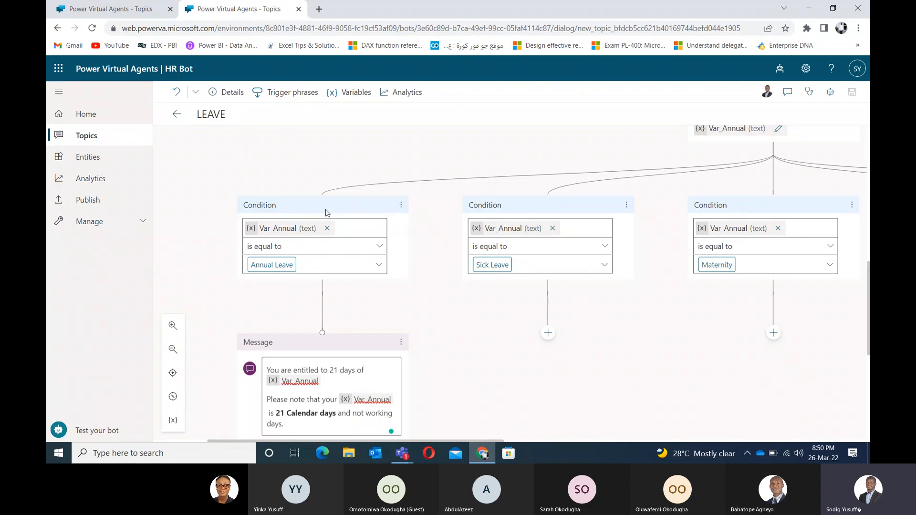
scroll(268, 349, "up", 4)
scroll(268, 350, "up", 2)
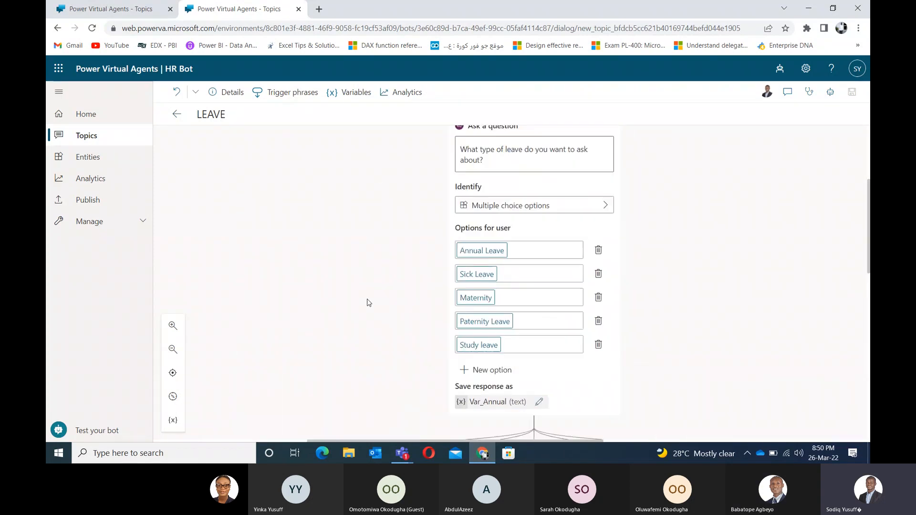
scroll(369, 303, "down", 2)
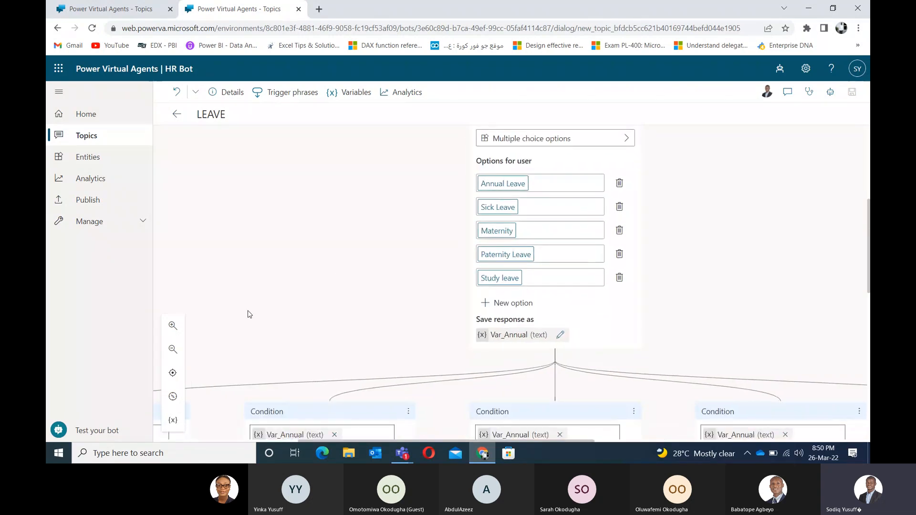
left_click_drag(234, 360, 416, 172)
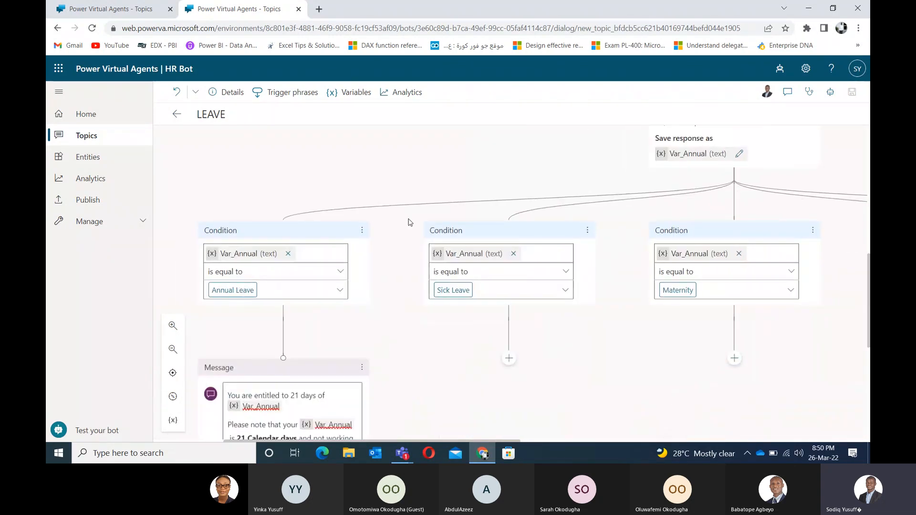
left_click_drag(398, 293, 441, 259)
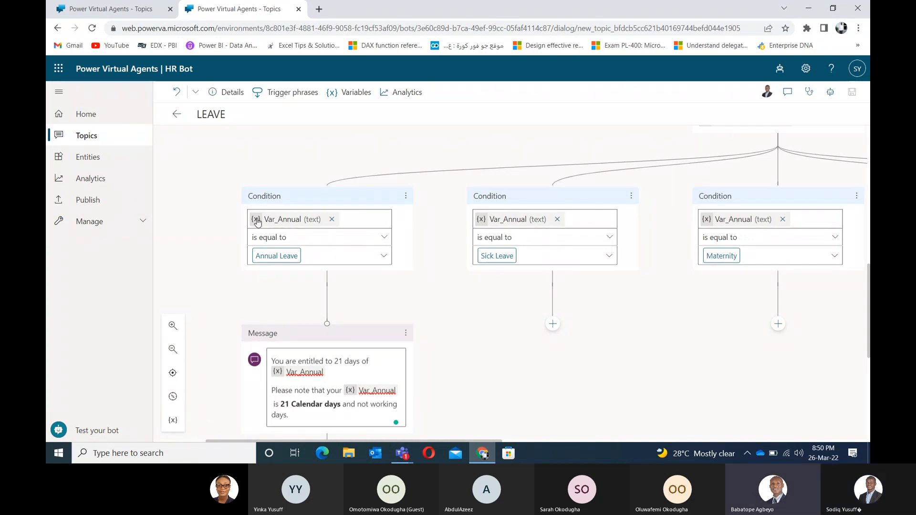
Step: Show Var_Annual's properties from the Annual Leave condition, leaving its name unchanged
left_click(358, 220)
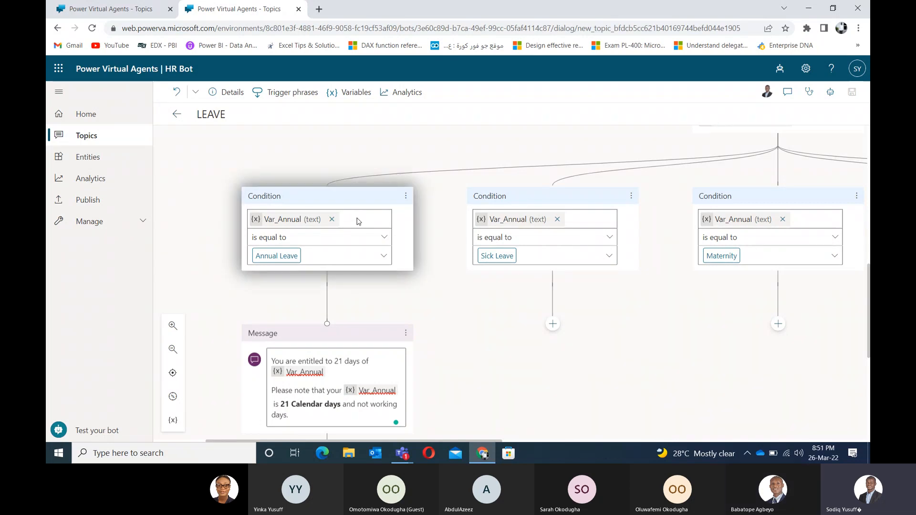
left_click(296, 221)
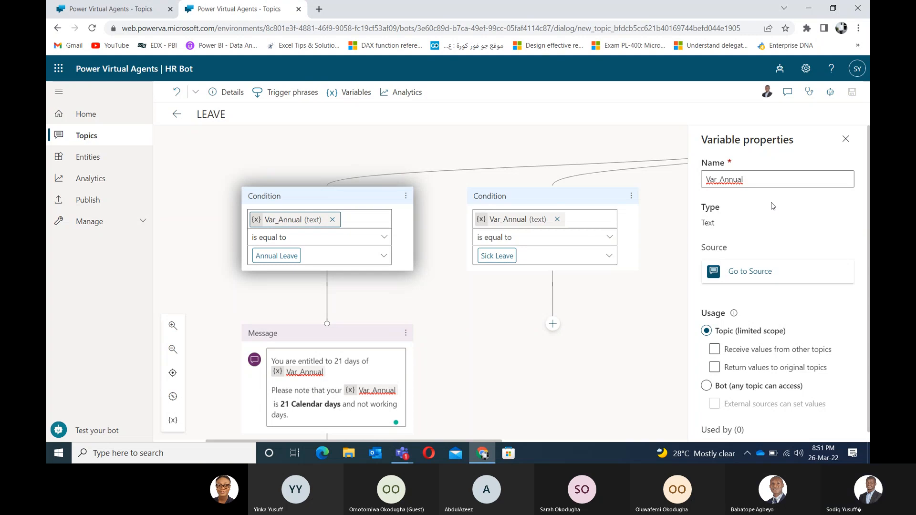
left_click(758, 183)
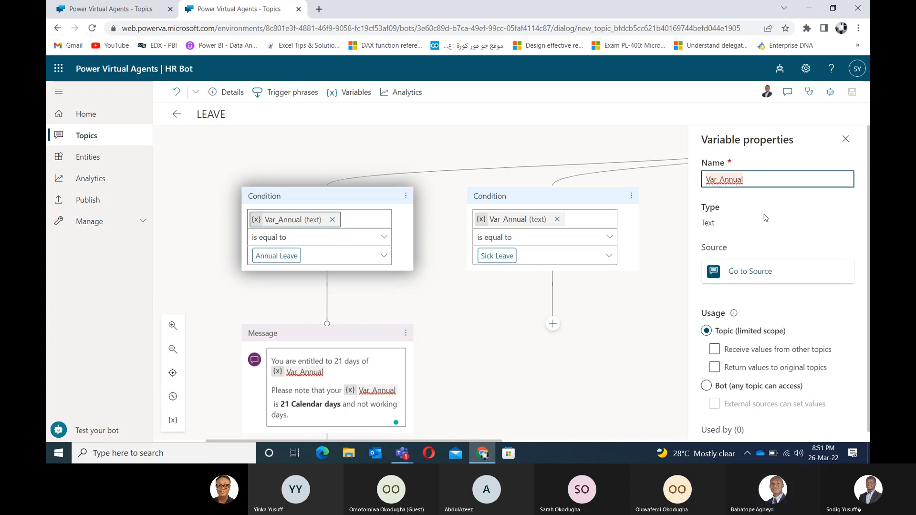
left_click(765, 218)
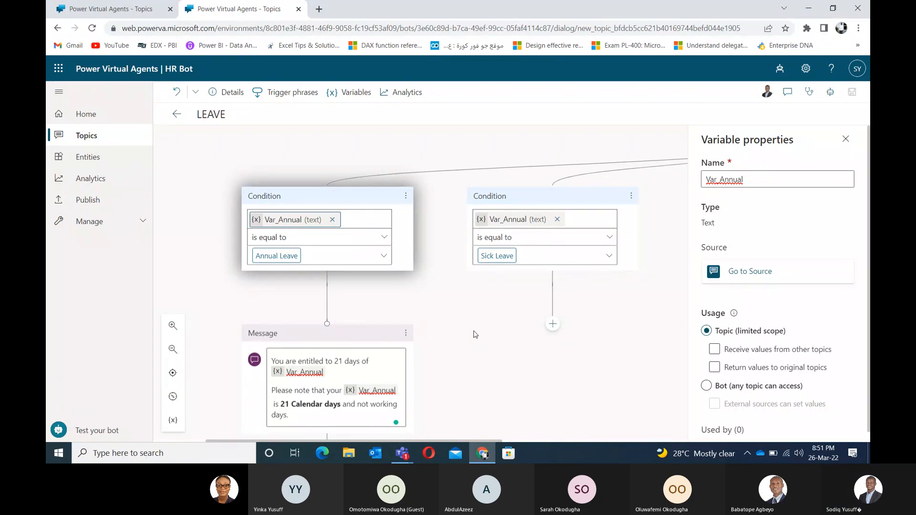
Step: Close the Var_Annual properties pane to return to the LEAVE canvas
left_click(846, 137)
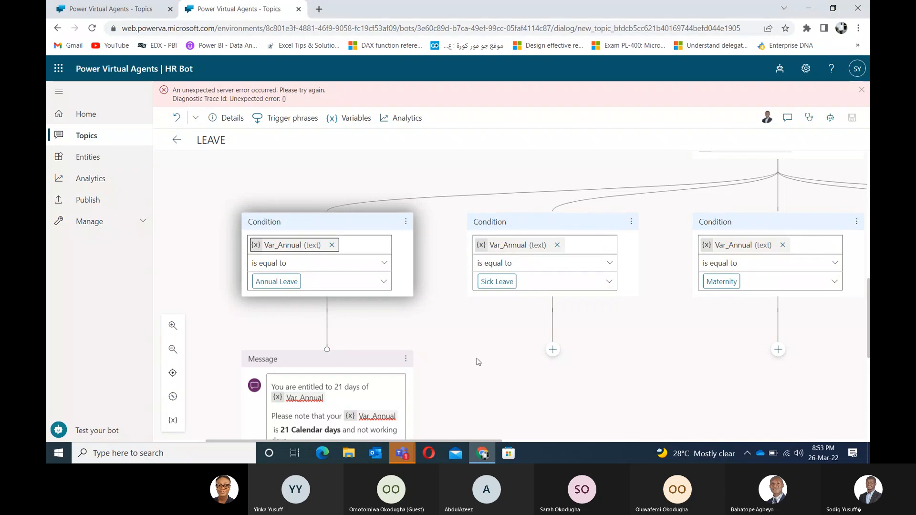
scroll(478, 362, "down", 2)
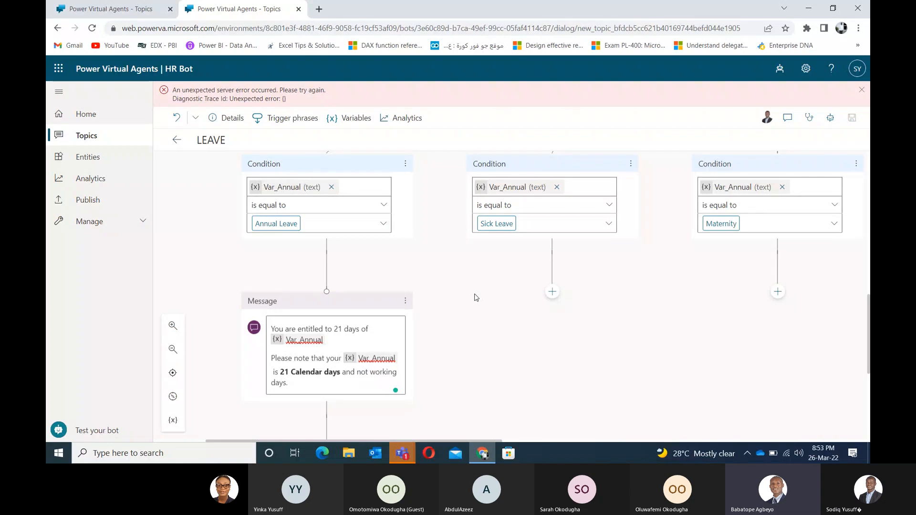
left_click(799, 454)
left_click(726, 356)
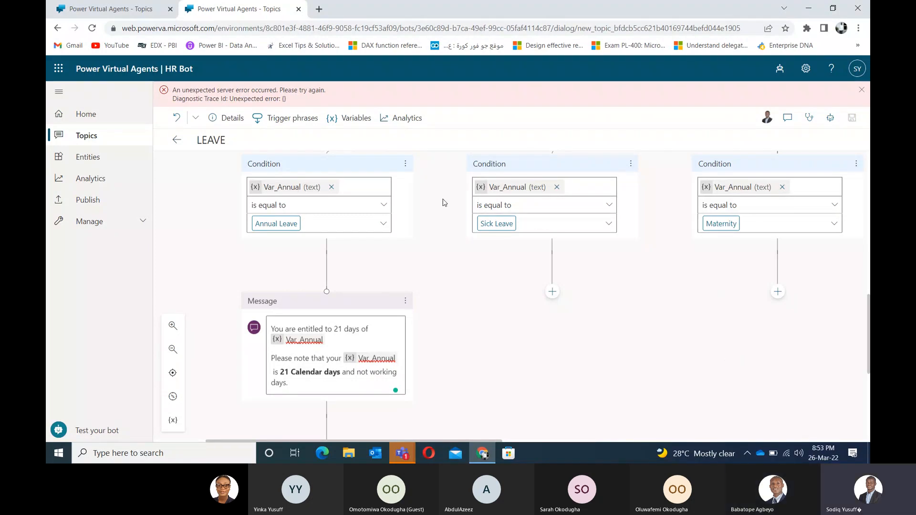
Step: Reopen Var_Annual's properties and trim the end of its name in the Name field
left_click(304, 188)
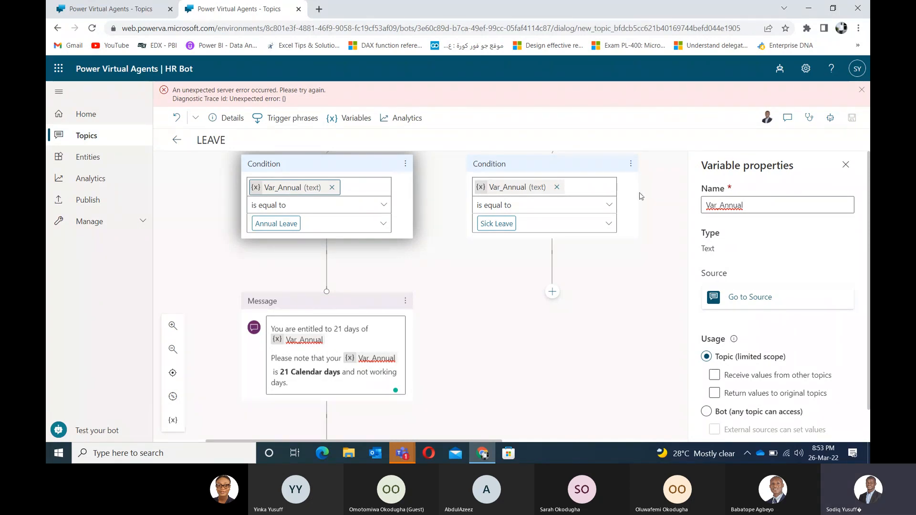
left_click(762, 207)
key("BackSpace")
key("BackSpace")
key("BackSpace")
key("BackSpace")
key("BackSpace")
Step: Type 'Leave' into the variable's Name field to rename it to Var_Leave
type("L")
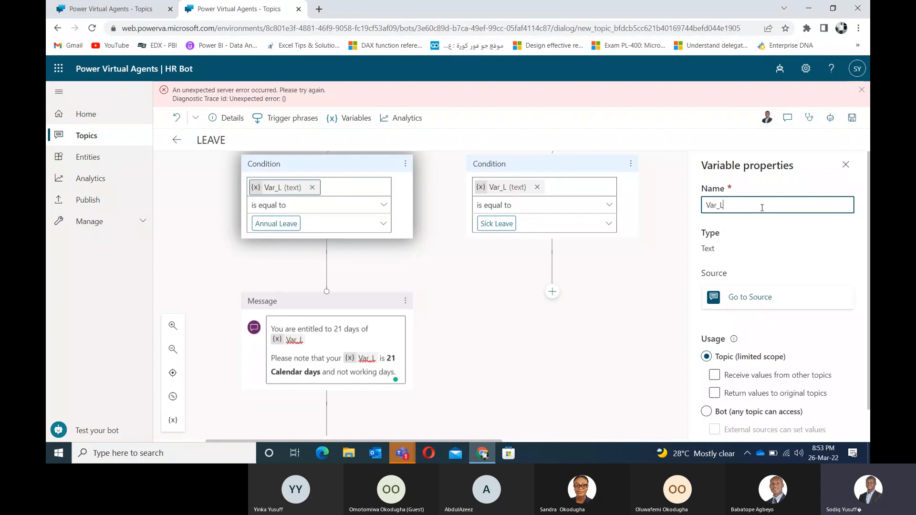
type("eave")
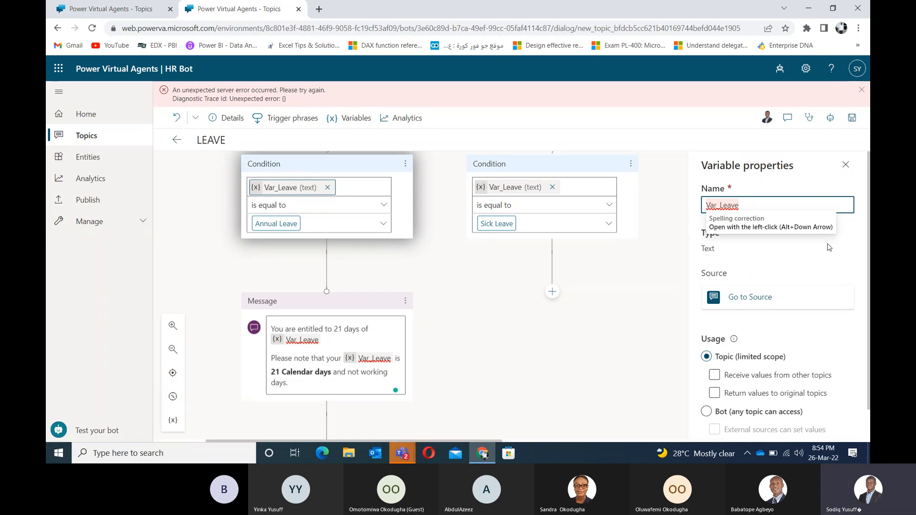
double_click(846, 321)
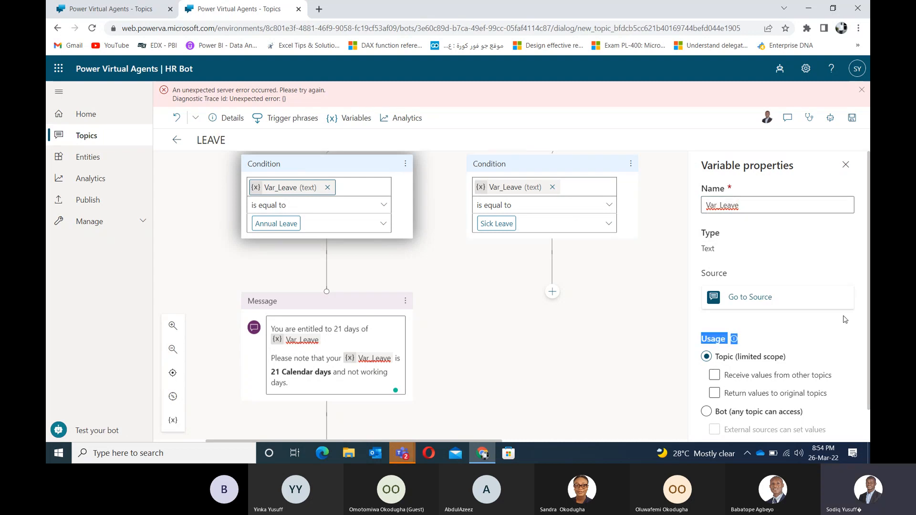
left_click(822, 340)
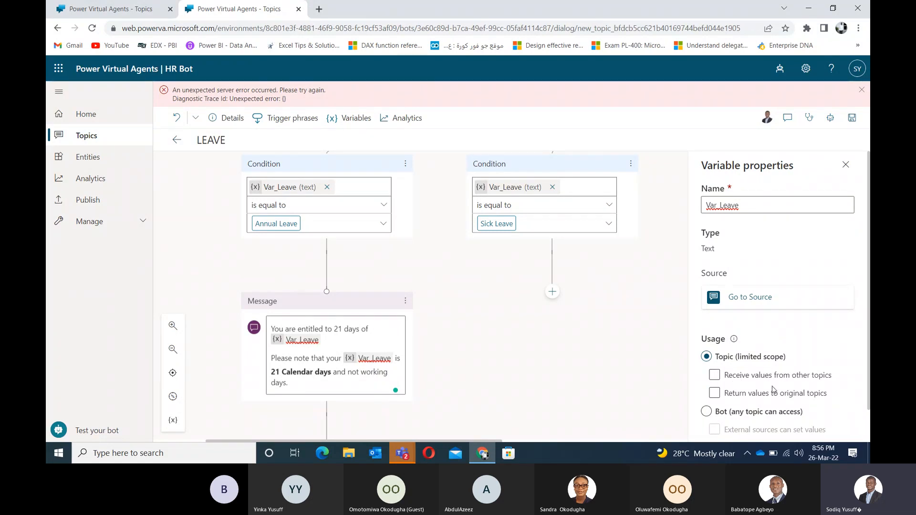
left_click(724, 396)
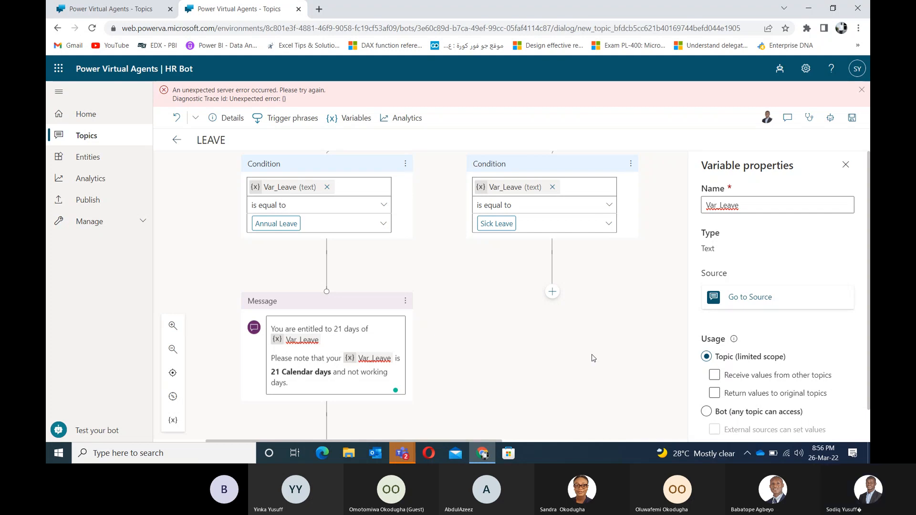
Step: Close the variable pane to show the Annual, Sick and Maternity conditions using Var_Leave
left_click(845, 165)
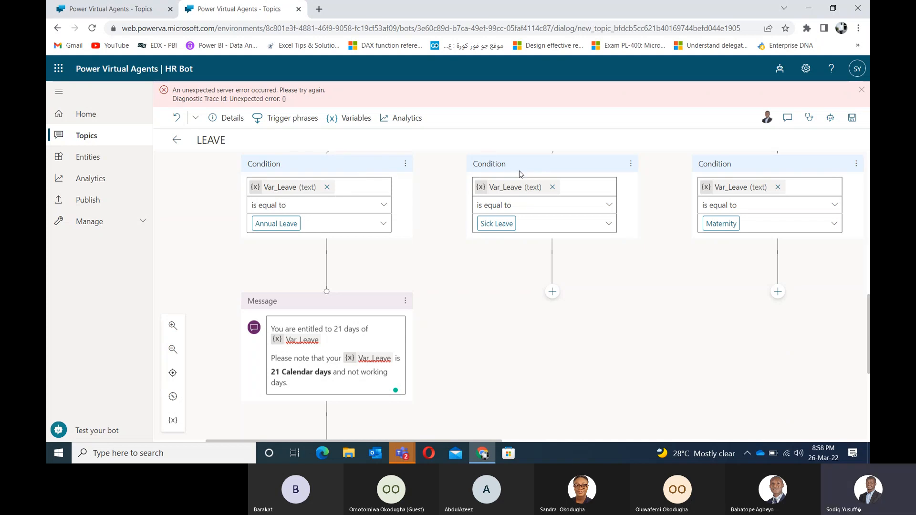
Step: Pan to the Sick Leave condition and bring up the node choices beneath it
left_click_drag(490, 187, 517, 187)
scroll(485, 339, "down", 3)
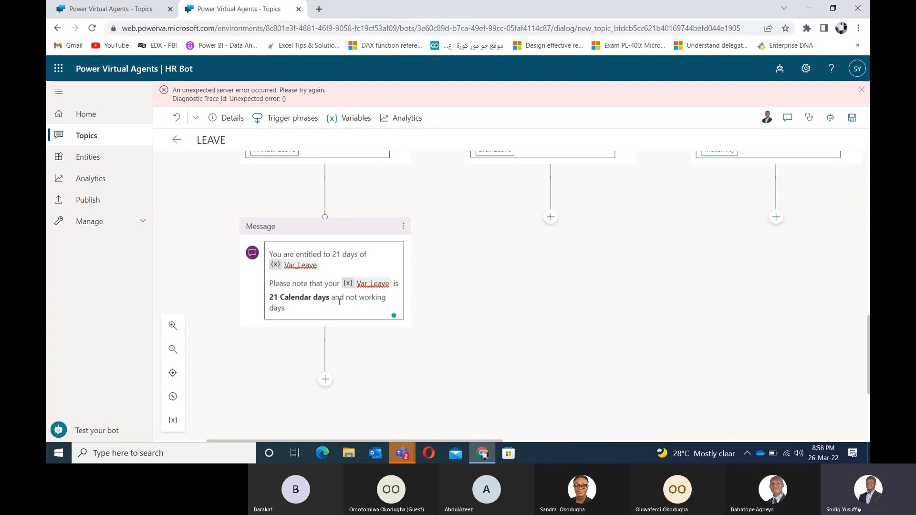
left_click_drag(490, 317, 396, 386)
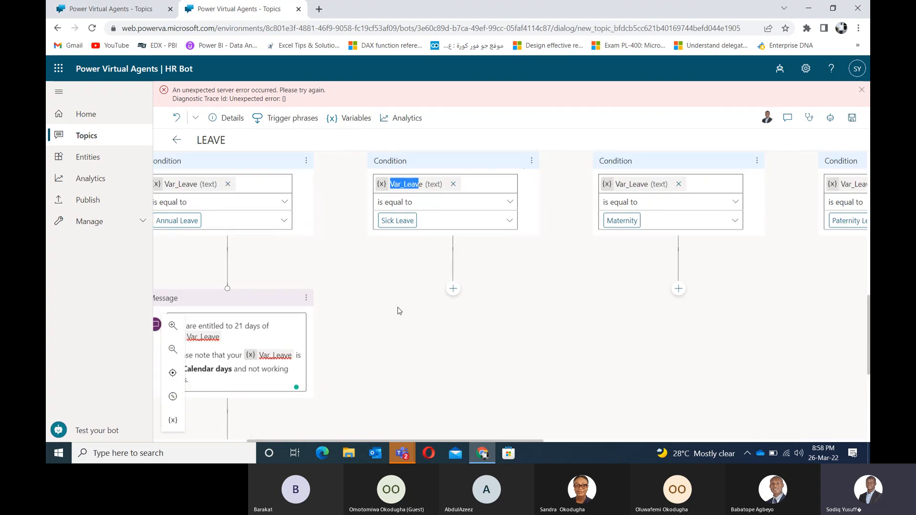
left_click_drag(555, 325, 516, 285)
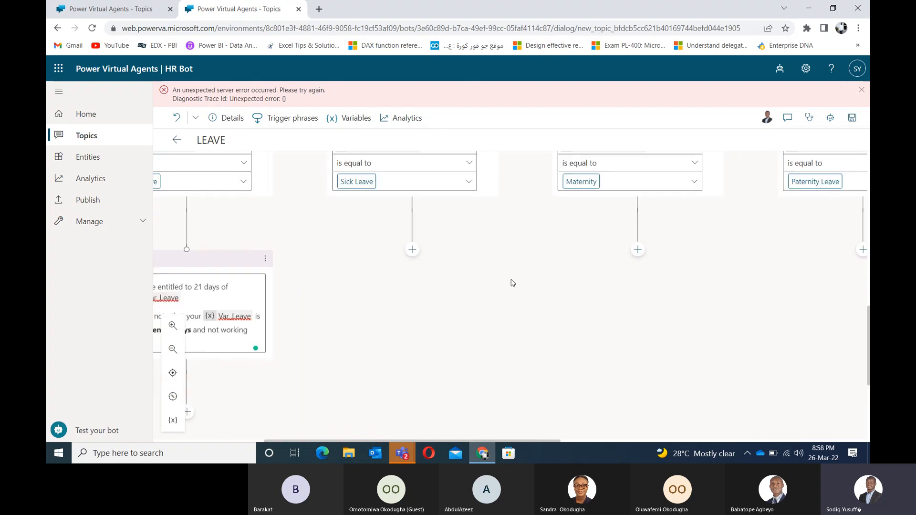
left_click(412, 251)
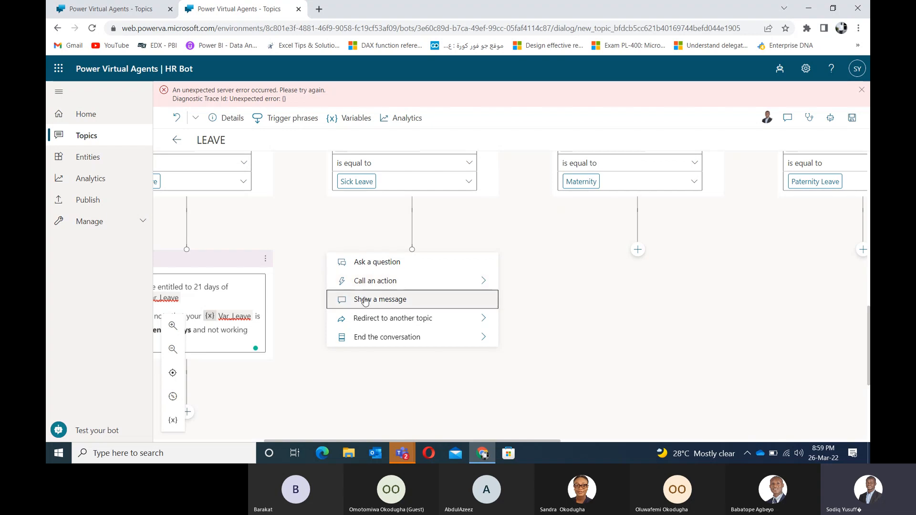
Step: Add a Message node under the Sick Leave condition and dismiss the server error banner
left_click(365, 338)
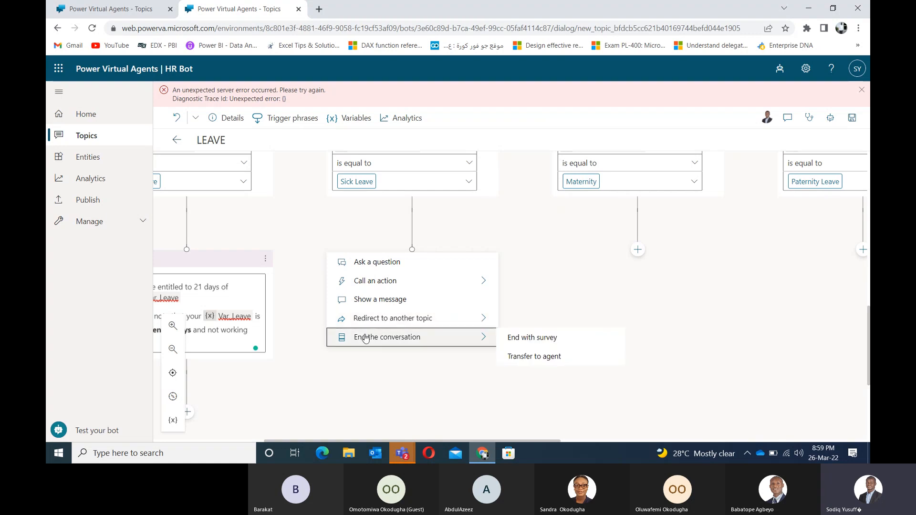
left_click(381, 301)
left_click(407, 292)
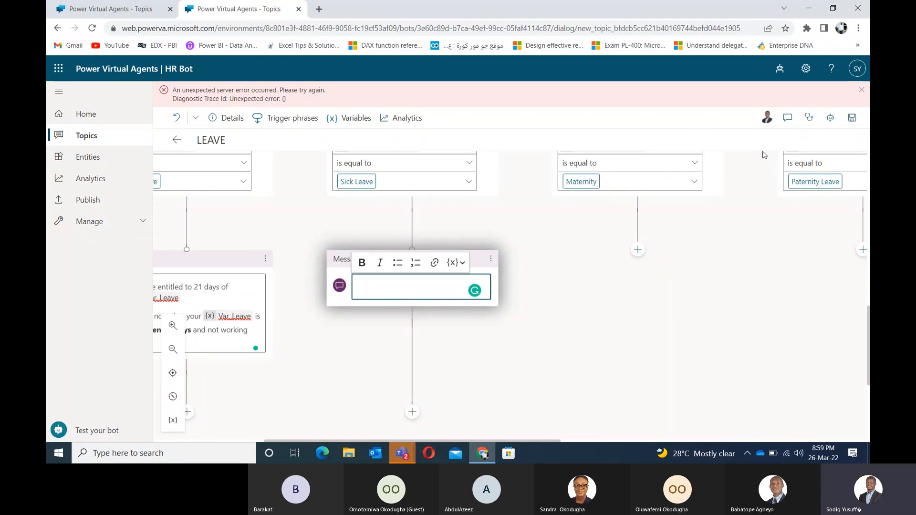
left_click(862, 89)
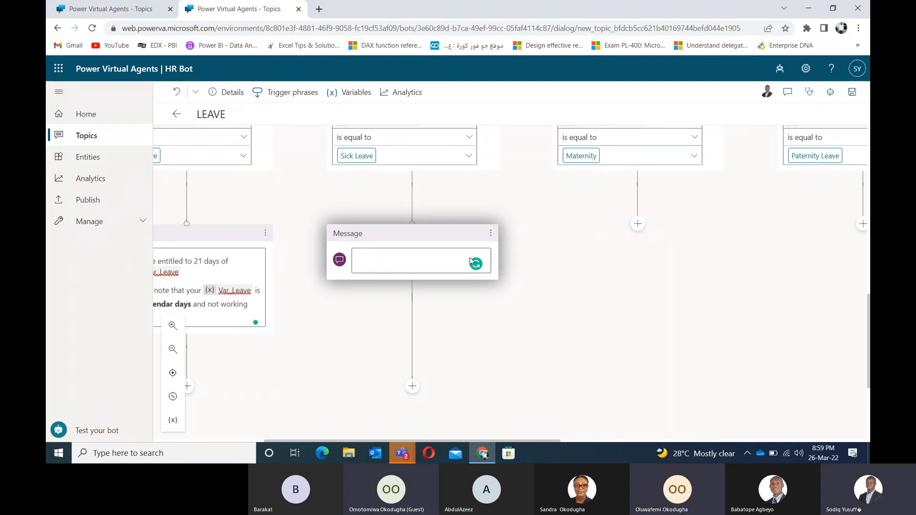
Step: Write 'You are entitled to 12 days of' followed by the Var_Leave variable in the Sick Leave message
left_click(425, 258)
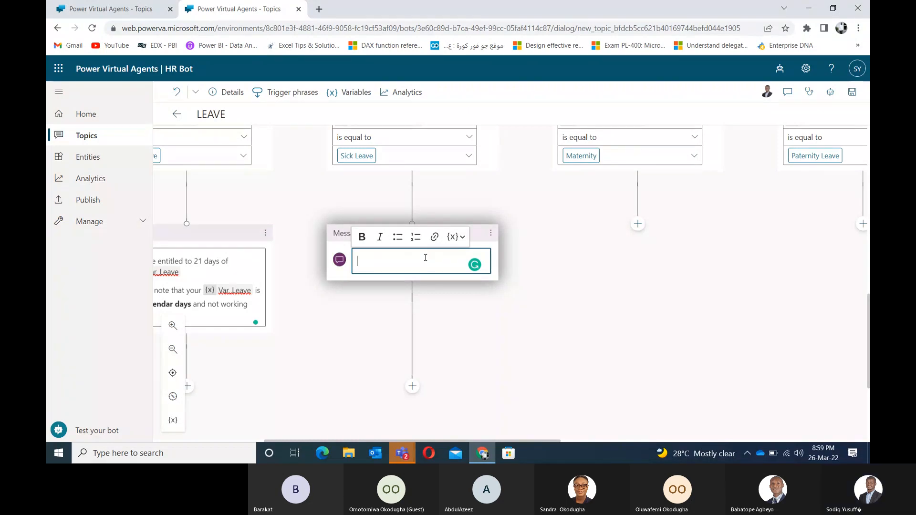
type("You are ent")
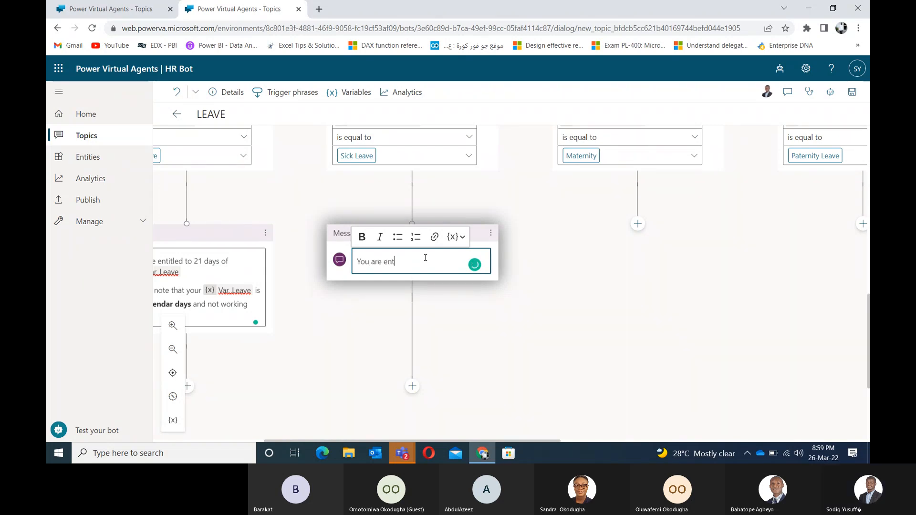
type("itled to ")
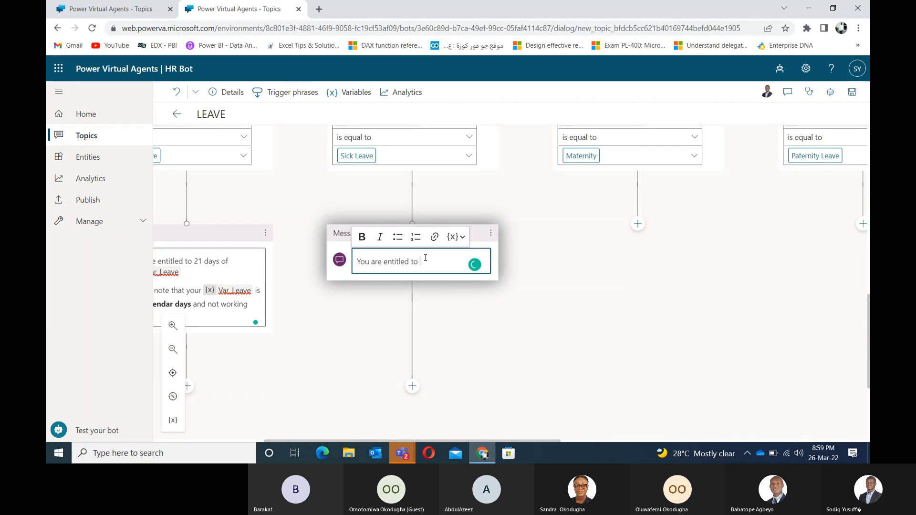
type("12 da")
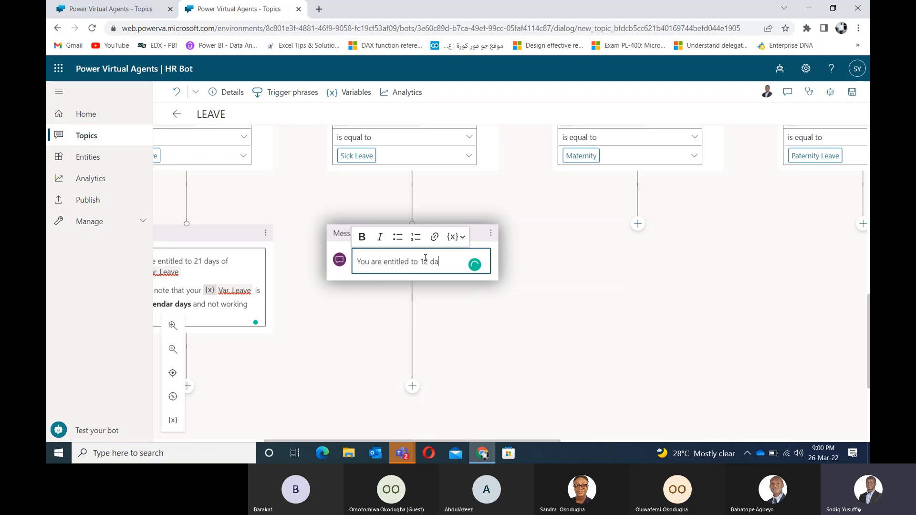
type("ys of")
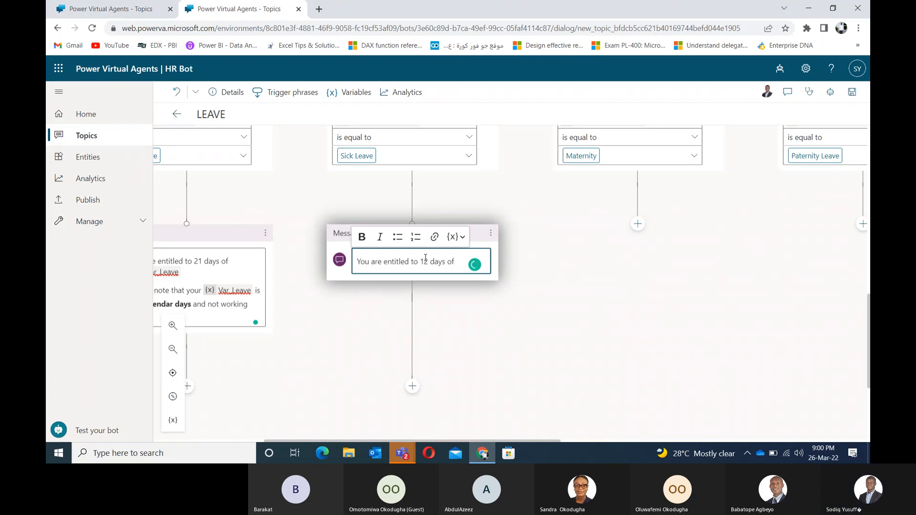
left_click(463, 239)
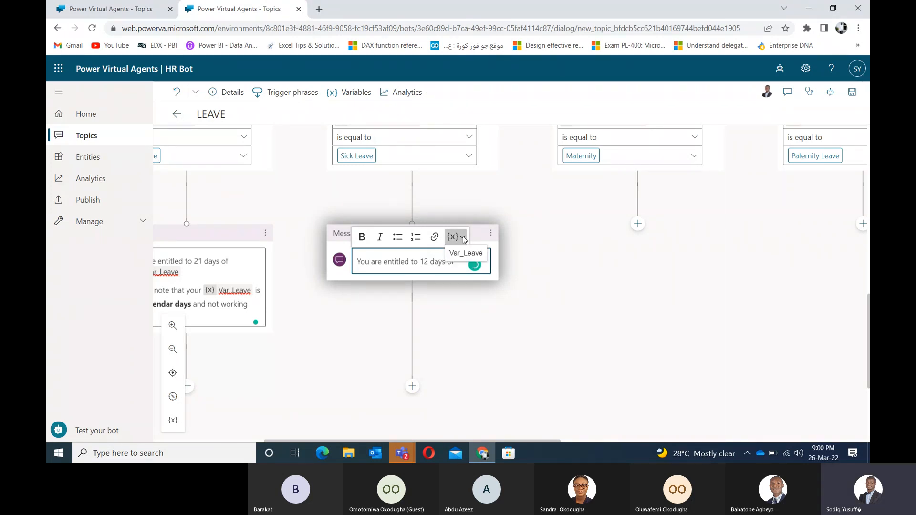
left_click(463, 252)
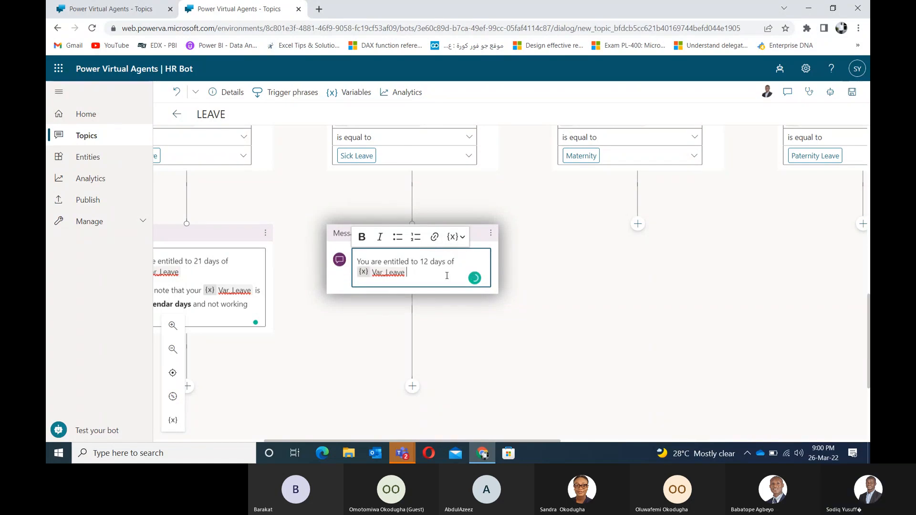
type(".")
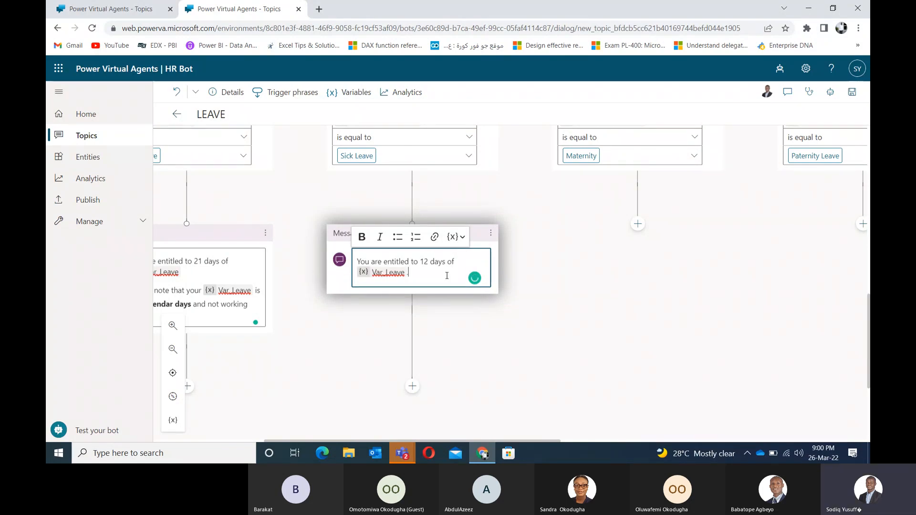
key("BackSpace")
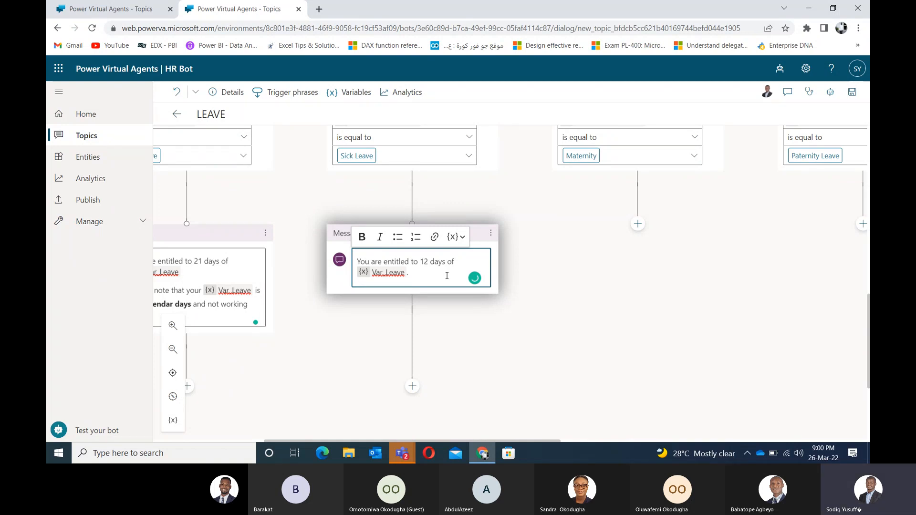
left_click(487, 329)
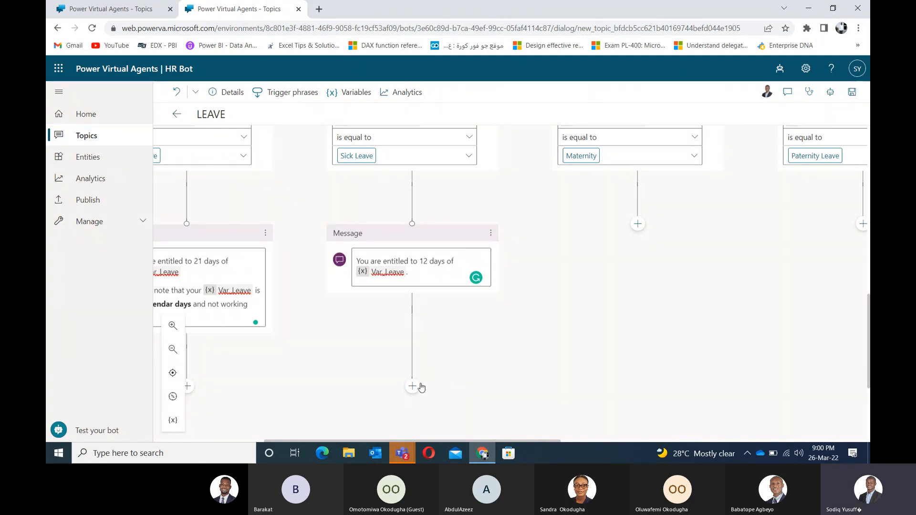
Step: Scroll and pan until both leave message nodes and their + buttons are visible
scroll(478, 255, "down", 2)
left_click_drag(308, 294, 403, 231)
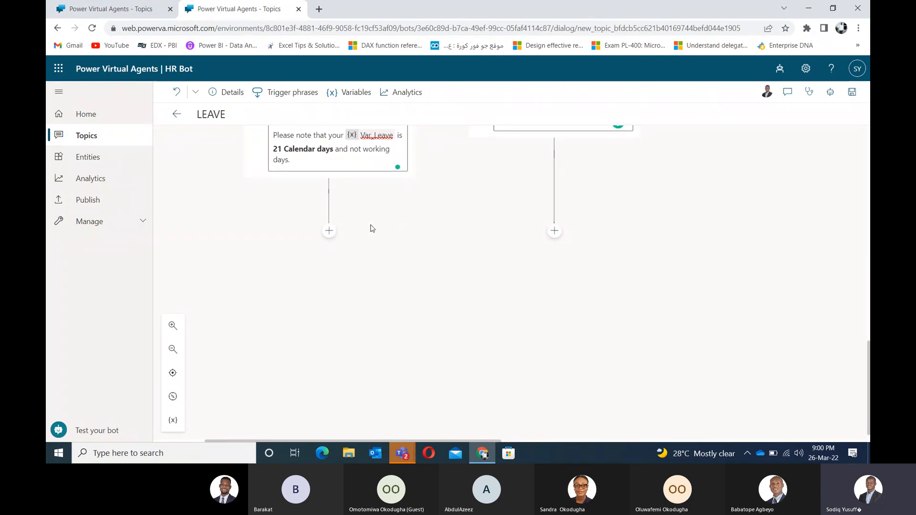
left_click_drag(377, 219, 342, 253)
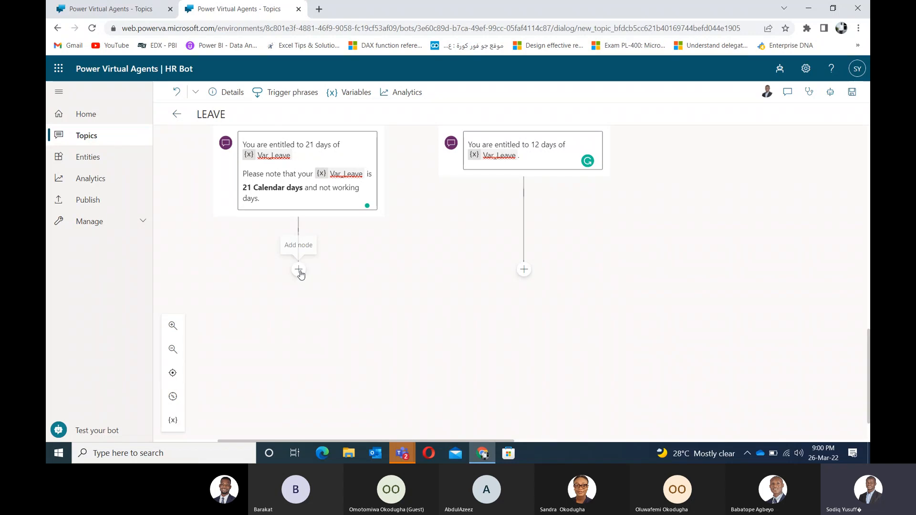
Step: Add an End with survey node beneath the 21-day Annual Leave message
left_click(298, 270)
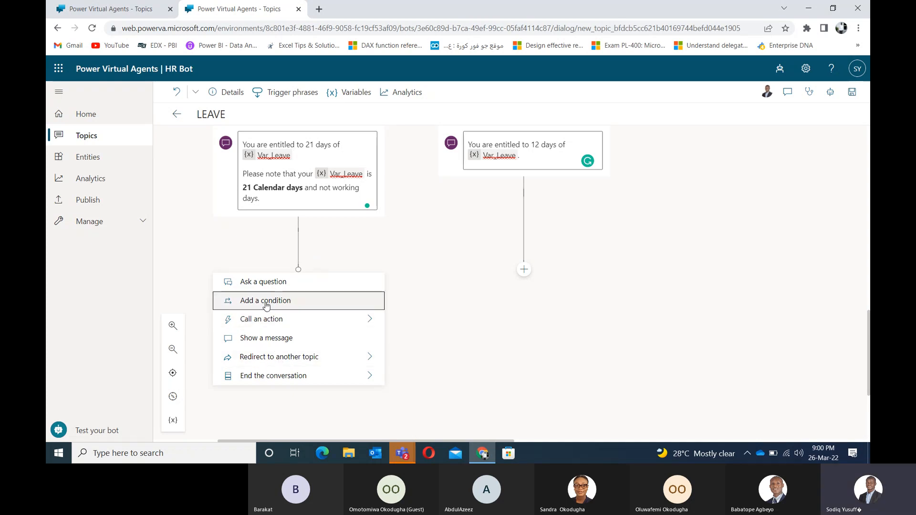
mouse_move(262, 375)
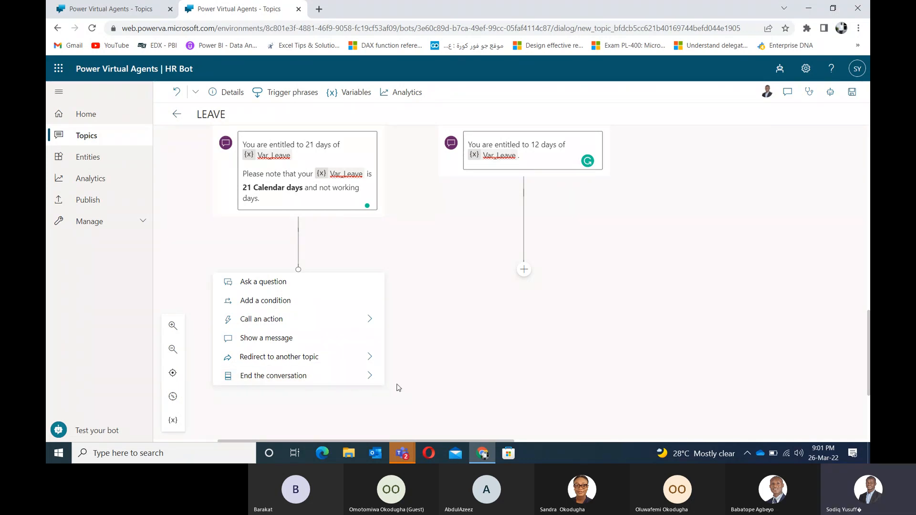
mouse_move(375, 376)
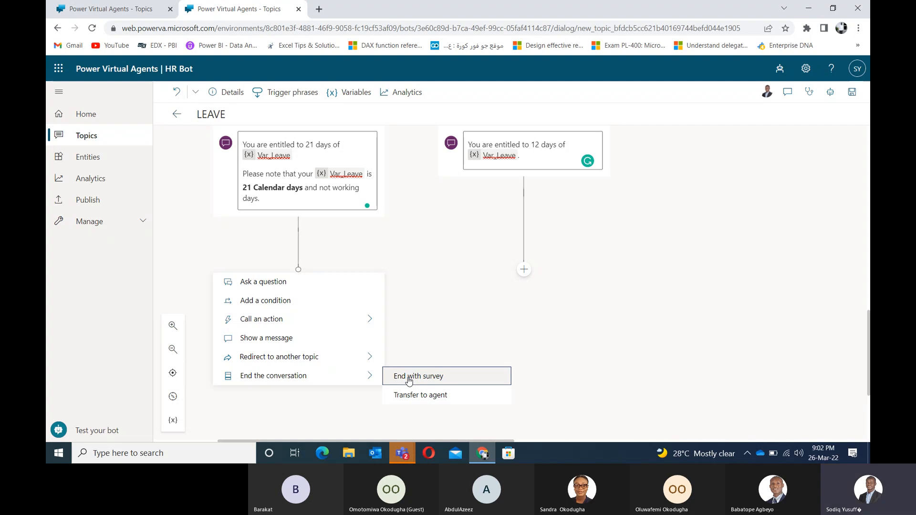
left_click(409, 381)
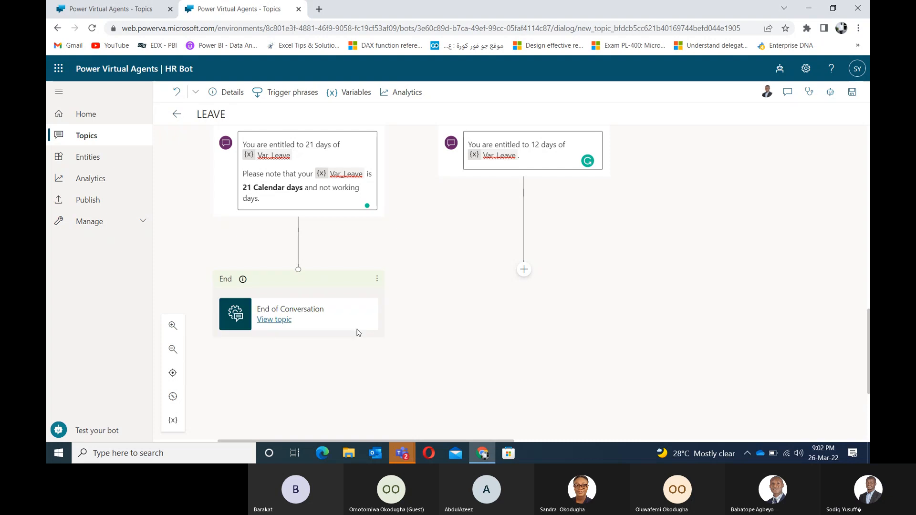
Step: Add an End with survey node beneath the 12-day Sick Leave message
mouse_move(241, 278)
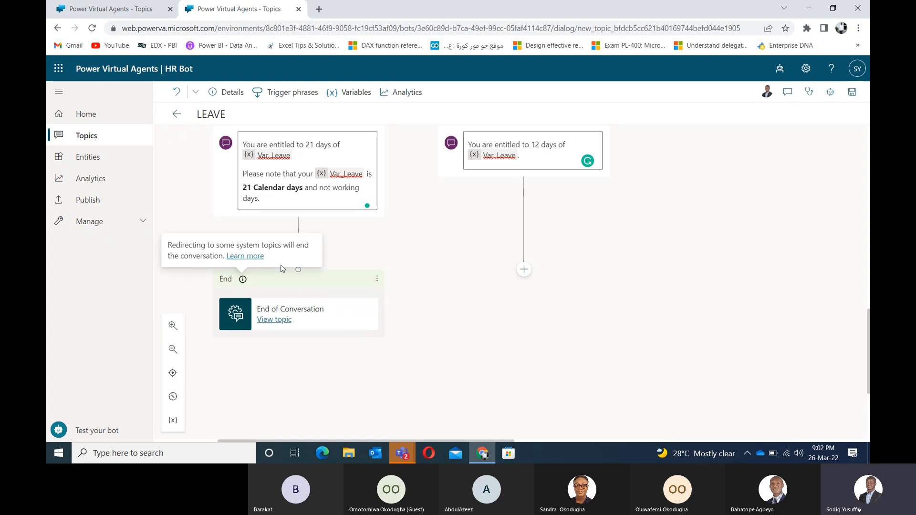
left_click(523, 270)
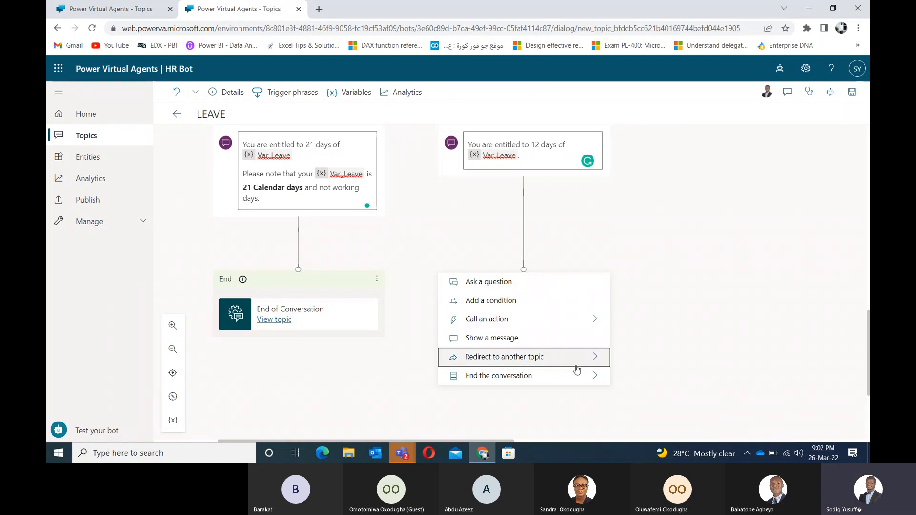
mouse_move(578, 375)
left_click(642, 377)
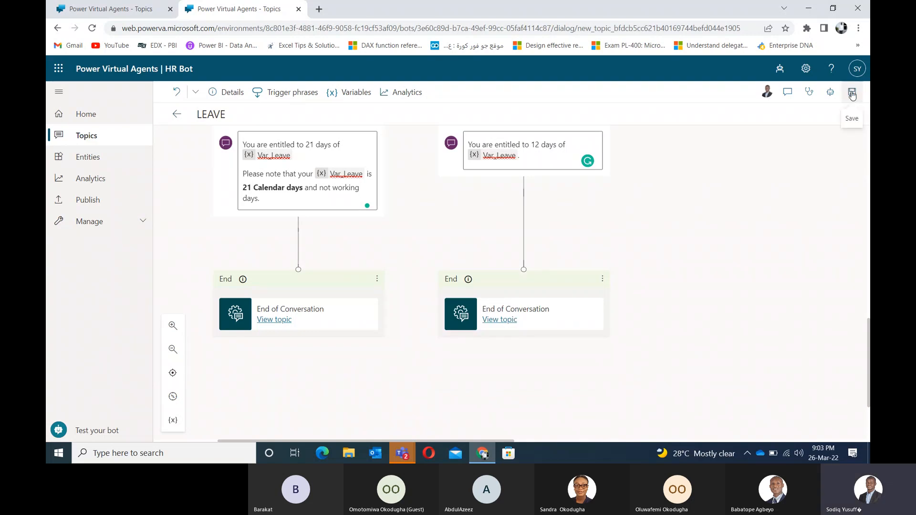
Step: Save the LEAVE topic and scroll back up the canvas after the Topic saved banner
left_click(853, 95)
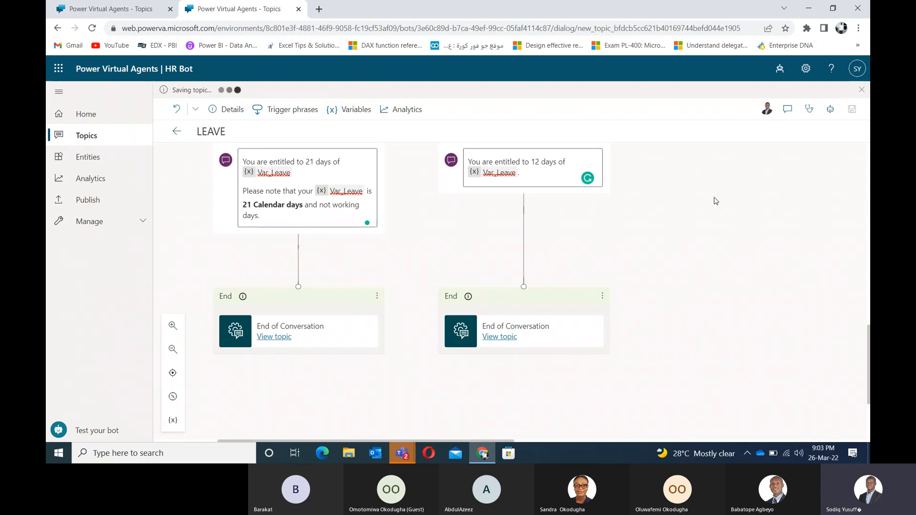
scroll(688, 329, "up", 3)
scroll(625, 261, "up", 2)
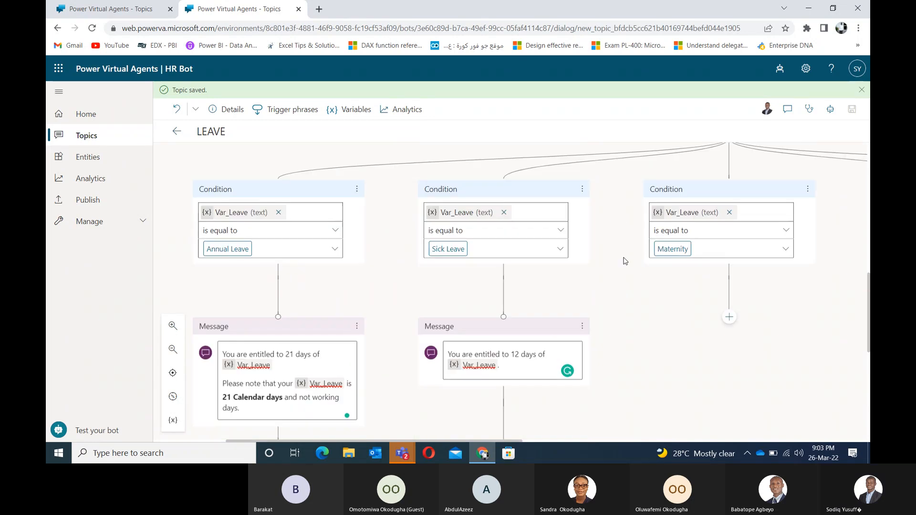
scroll(625, 260, "up", 6)
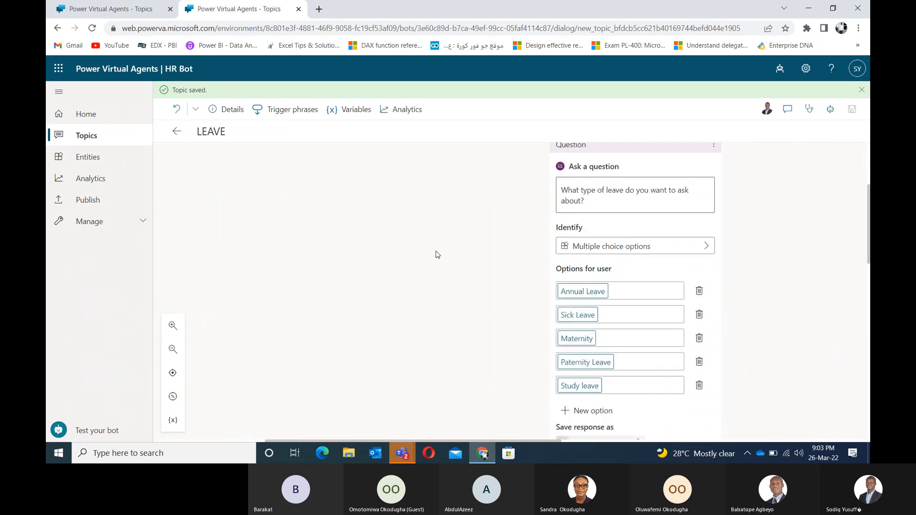
Step: Review the saved LEAVE topic canvas, then switch back to the Teams meeting window
scroll(446, 170, "up", 4)
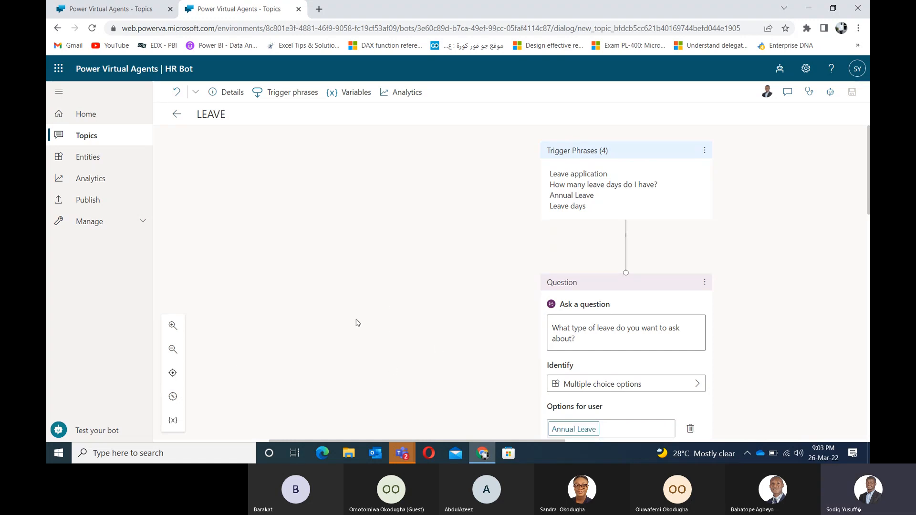
mouse_move(482, 455)
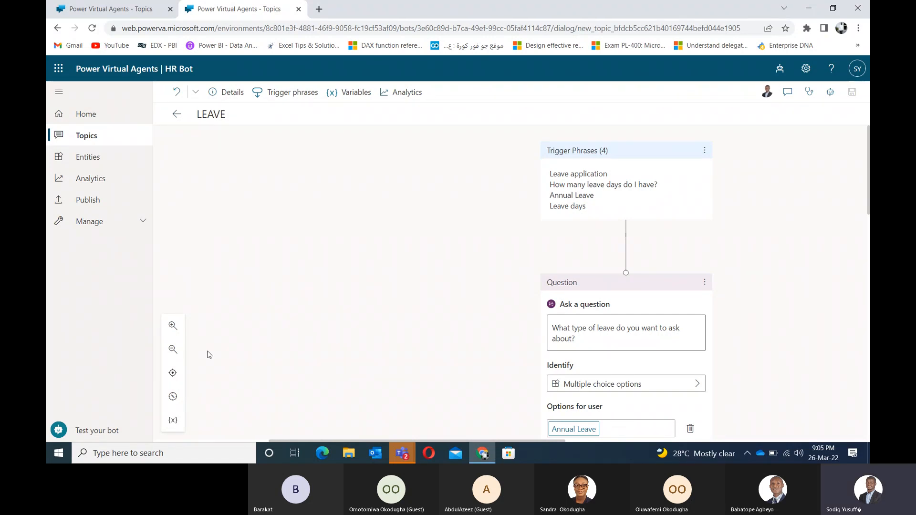
scroll(362, 291, "down", 1)
scroll(361, 219, "down", 4)
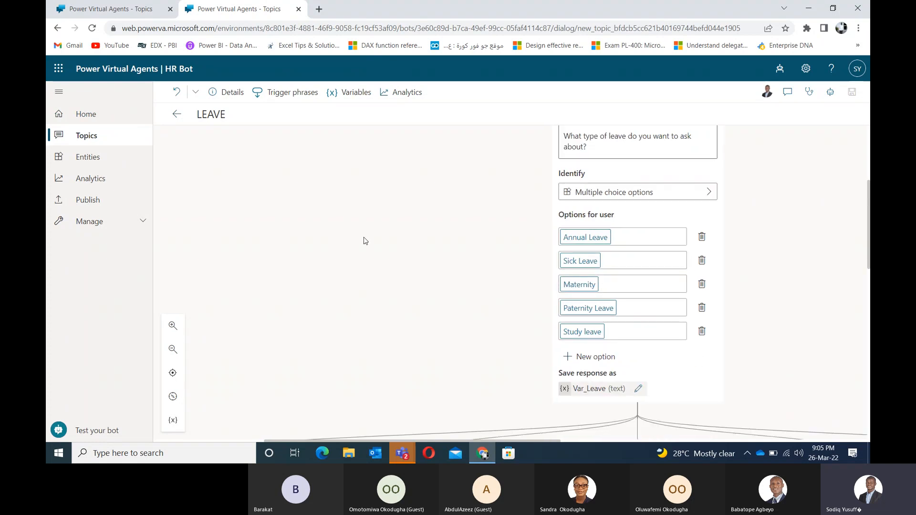
scroll(401, 286, "down", 2)
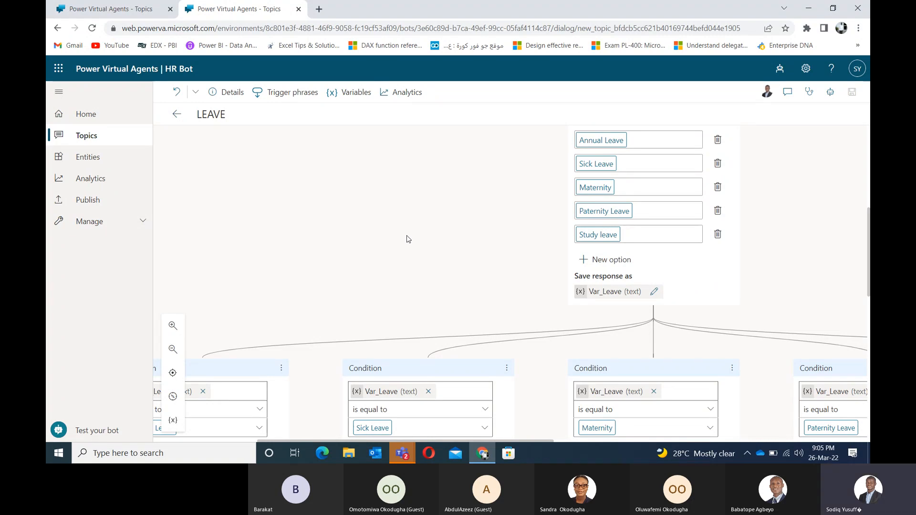
key("alt+Tab")
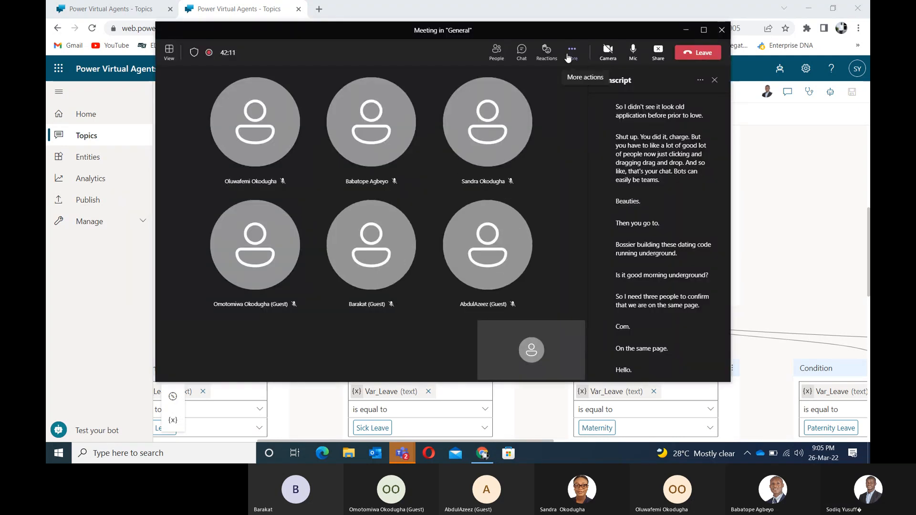
Step: Mute and then unmute the microphone in the General Teams meeting
left_click(633, 50)
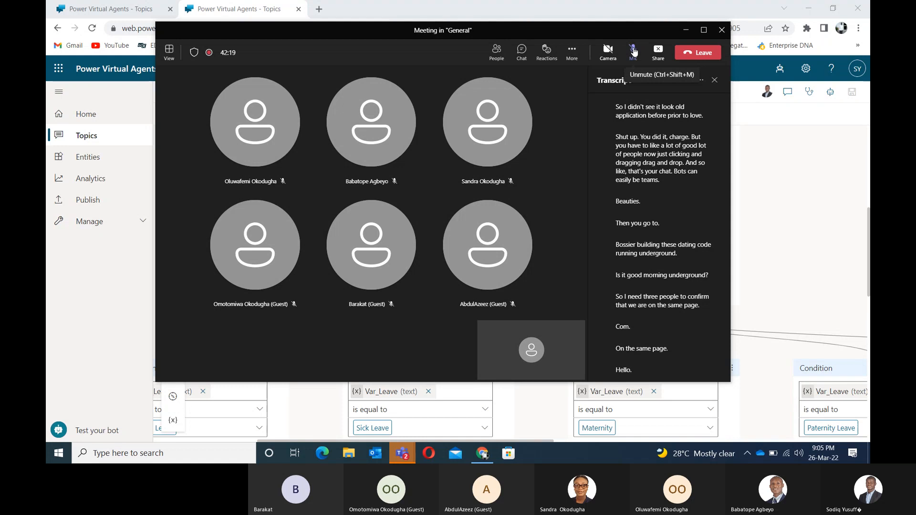
left_click(633, 50)
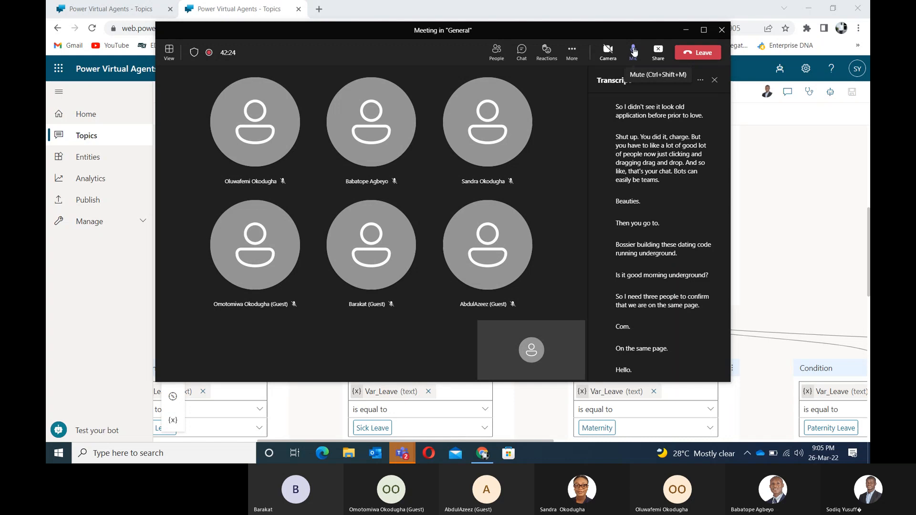
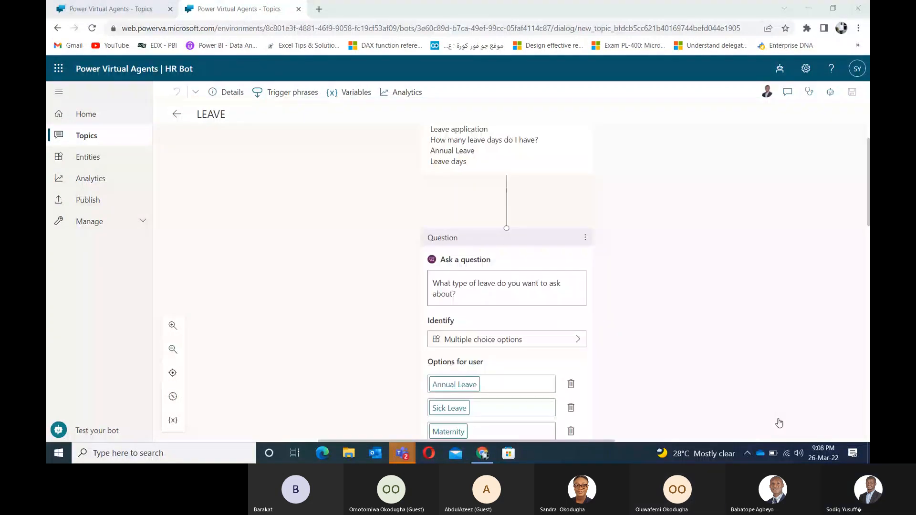
Step: Open the Test bot chat pane alongside the LEAVE topic in the HR Bot
left_click(736, 297)
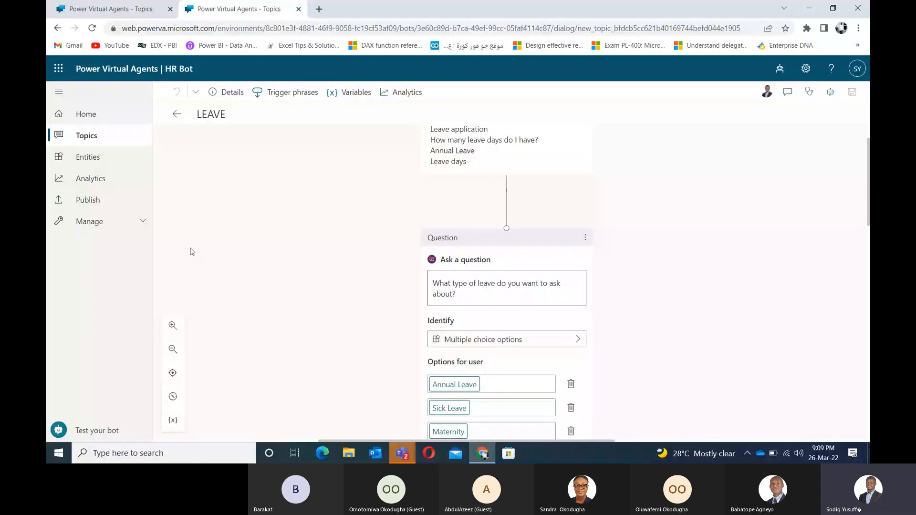
left_click(101, 432)
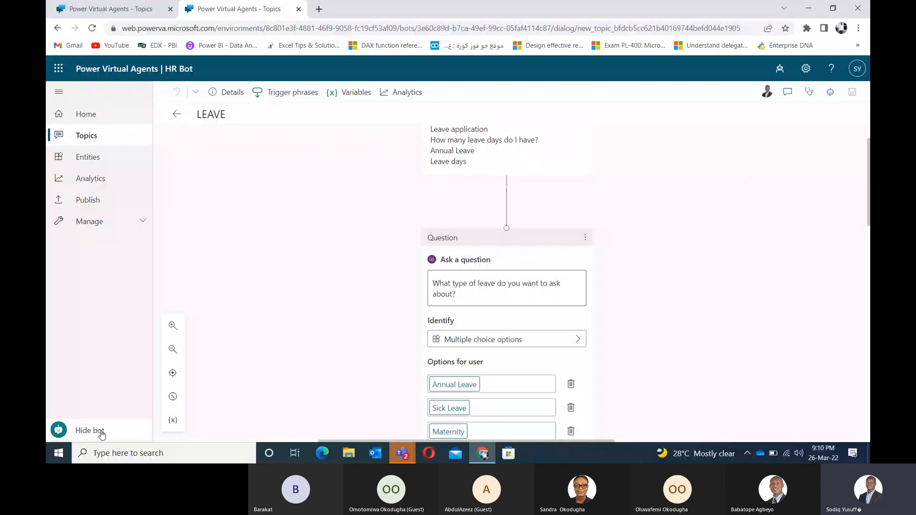
Step: Turn on Track between topics and send 'Hi' to the test bot
left_click(175, 118)
left_click(233, 419)
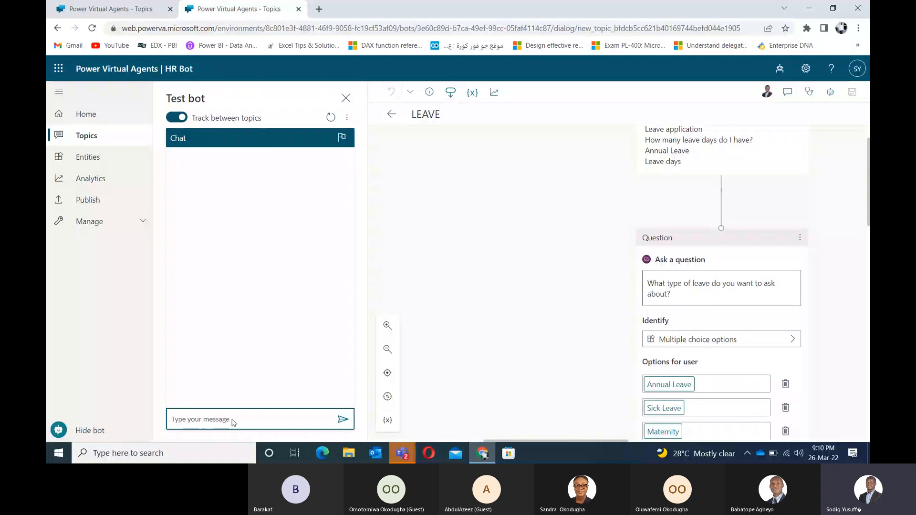
type("Hi")
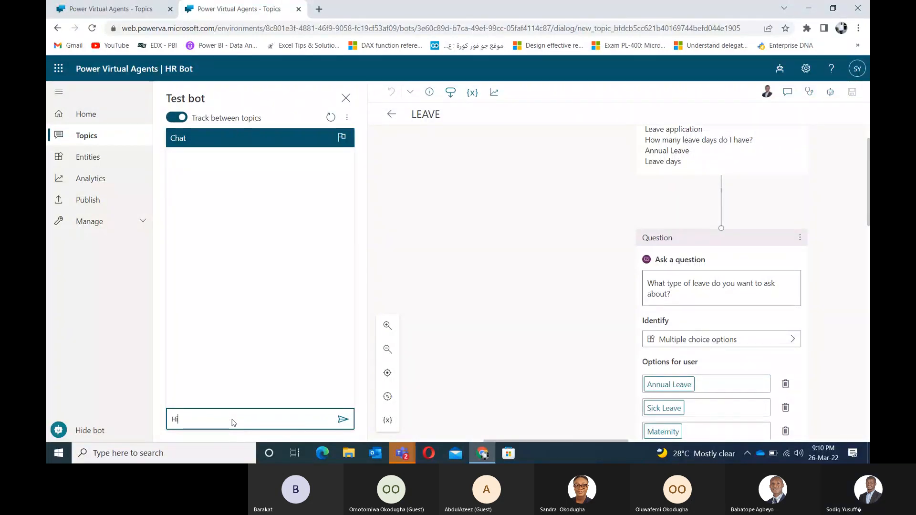
key("Return")
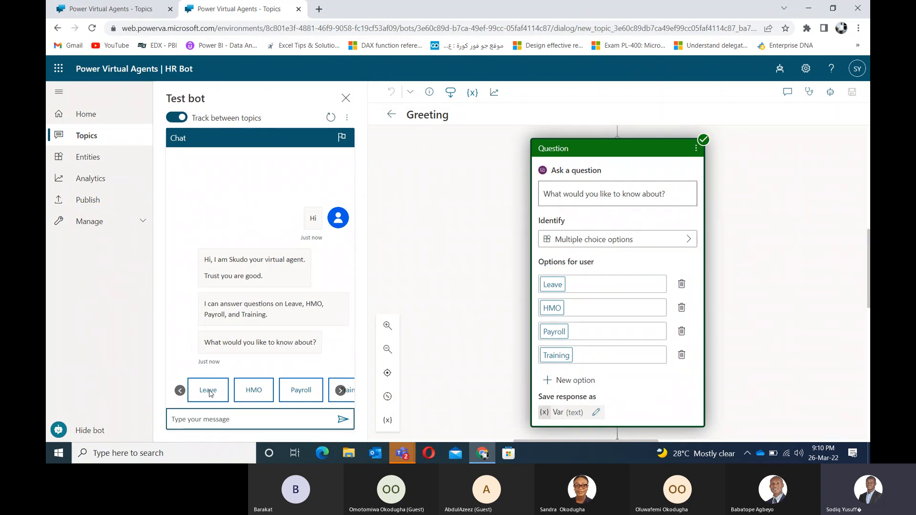
Step: Choose Leave from the bot's Leave, HMO, Payroll and Training suggestions
left_click(341, 390)
left_click(180, 391)
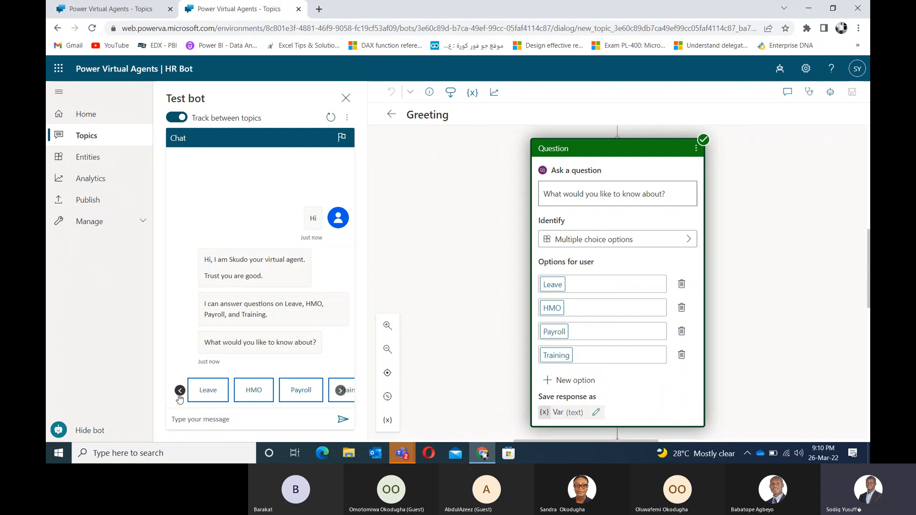
left_click(204, 391)
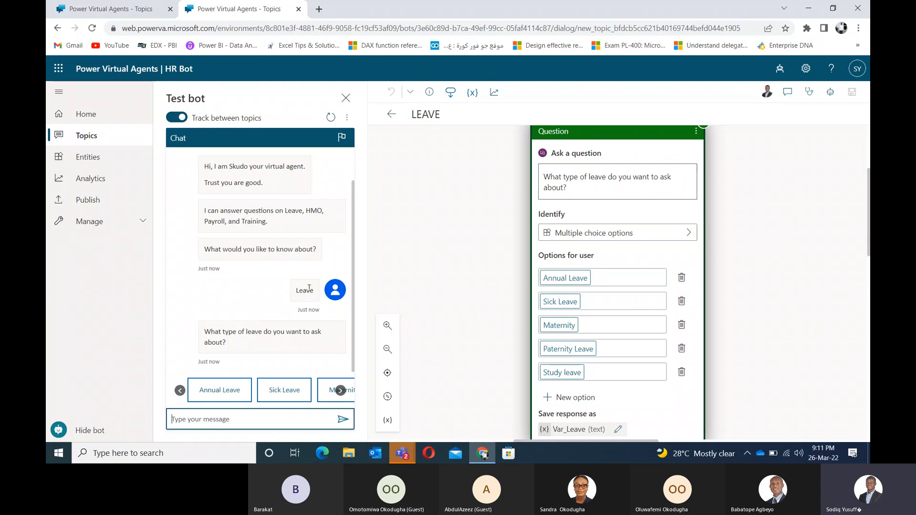
Step: Answer with Annual Leave to get the 21-day entitlement reply
left_click(340, 393)
left_click(340, 393)
left_click(340, 393)
left_click(340, 394)
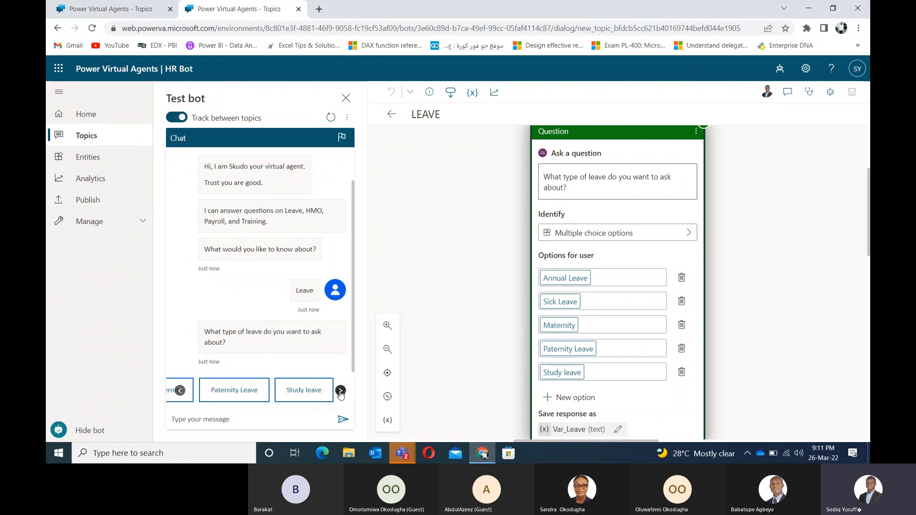
left_click(179, 391)
left_click(180, 391)
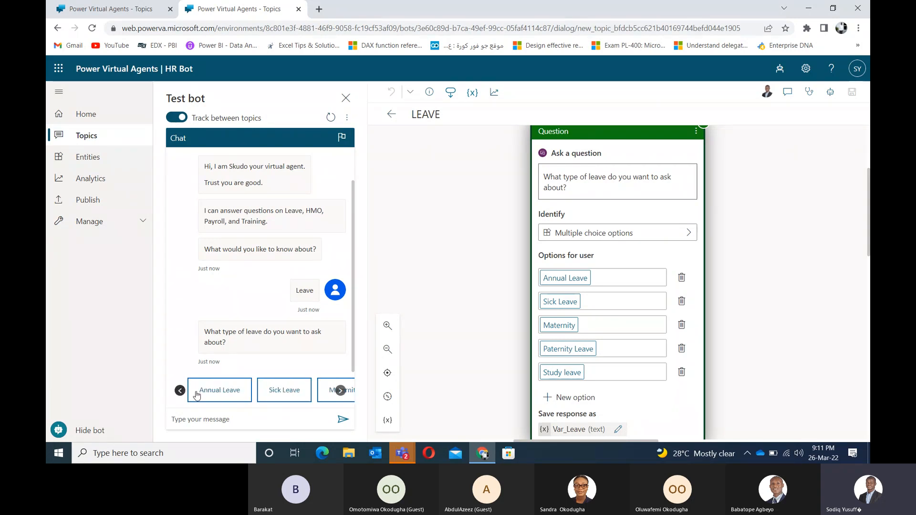
left_click(221, 391)
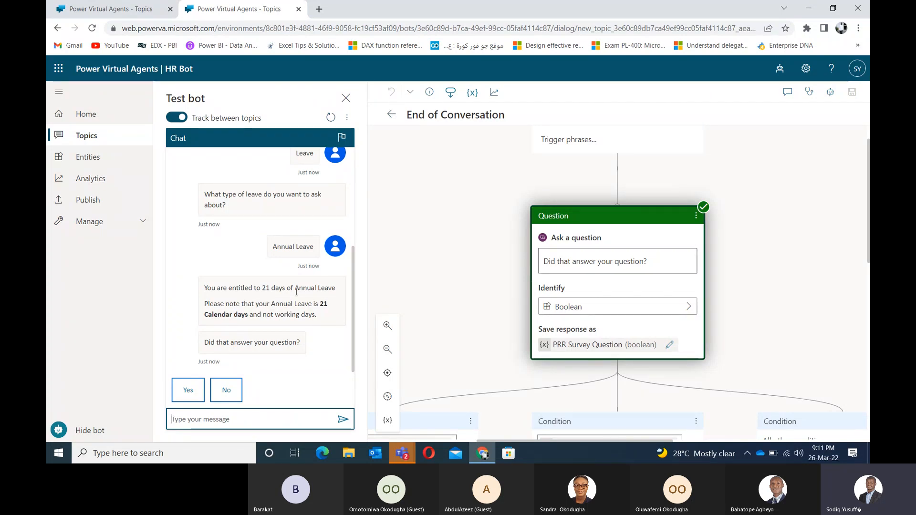
Step: Jump from the Annual Leave reply to its message node and show the End node below
left_click_drag(295, 289, 341, 292)
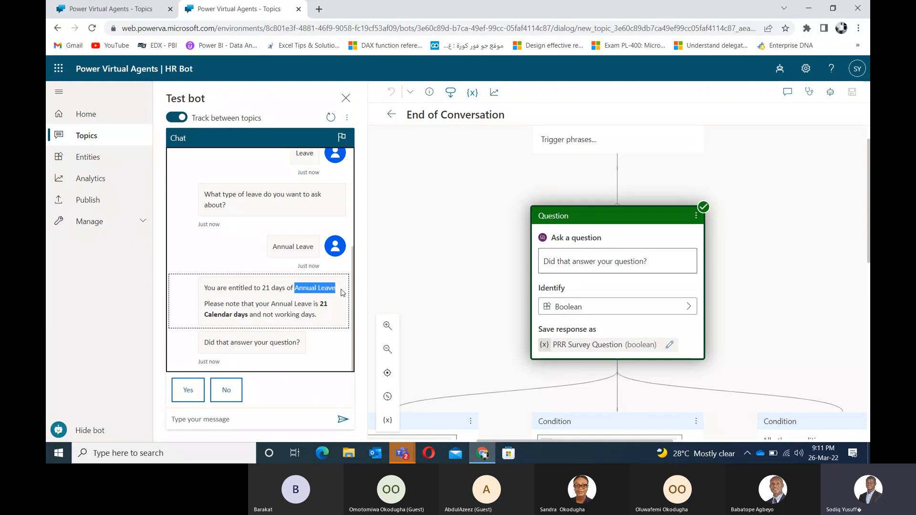
left_click(343, 293)
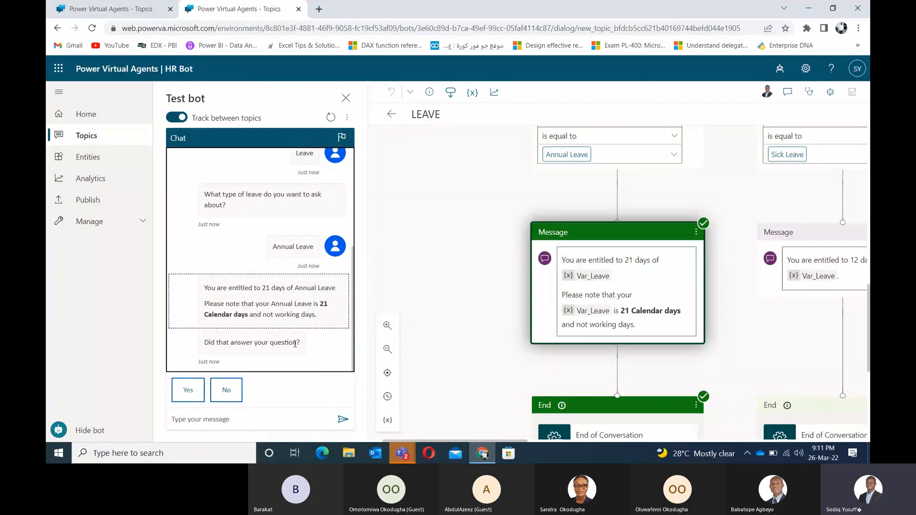
left_click_drag(458, 370, 441, 300)
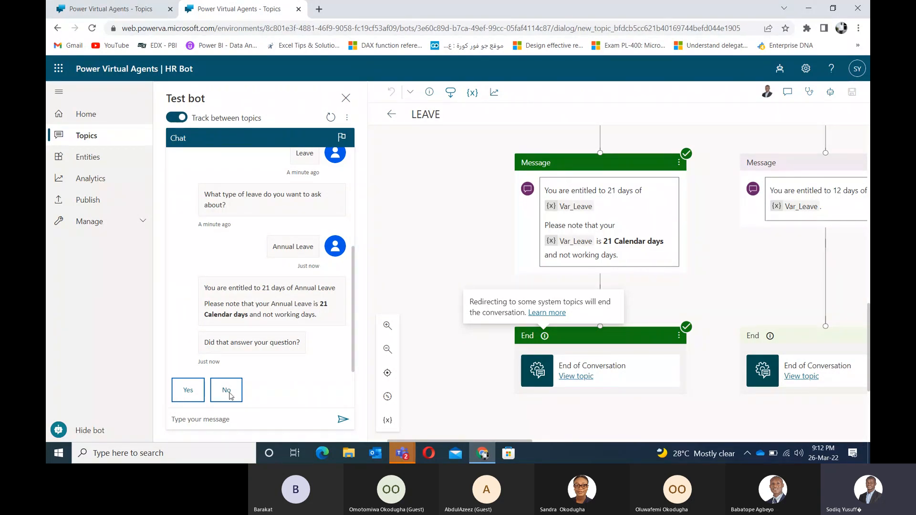
Step: Answer Yes to 'Did that answer your question?' in the test chat
left_click(189, 390)
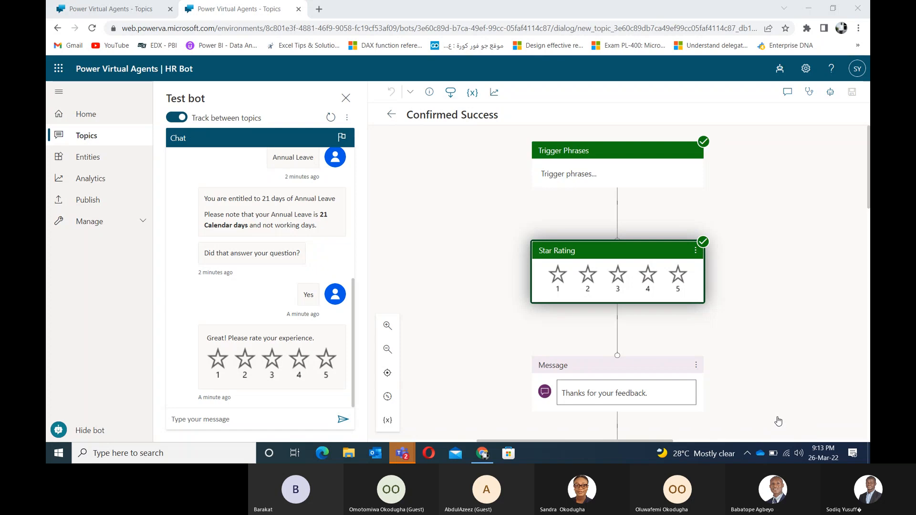
Step: Give the chat a 5-star rating and reply 'No, thanks' to further help
left_click(327, 361)
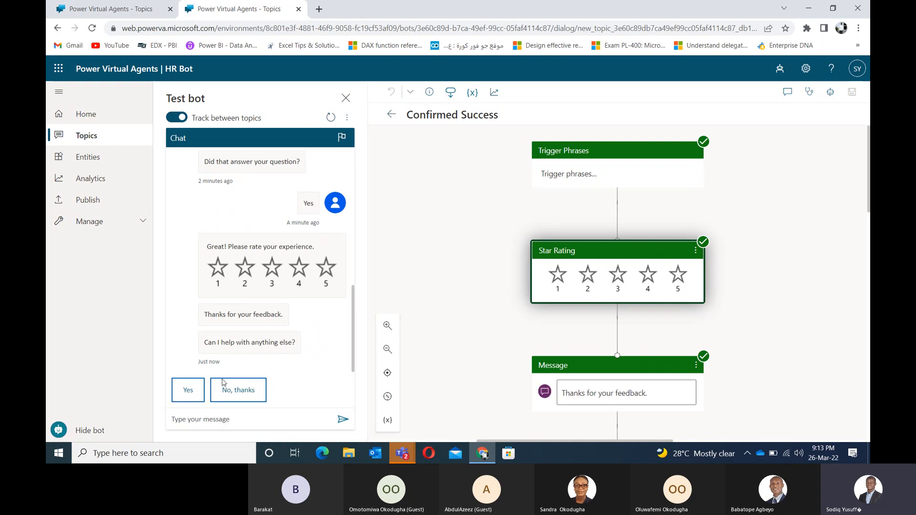
left_click(245, 390)
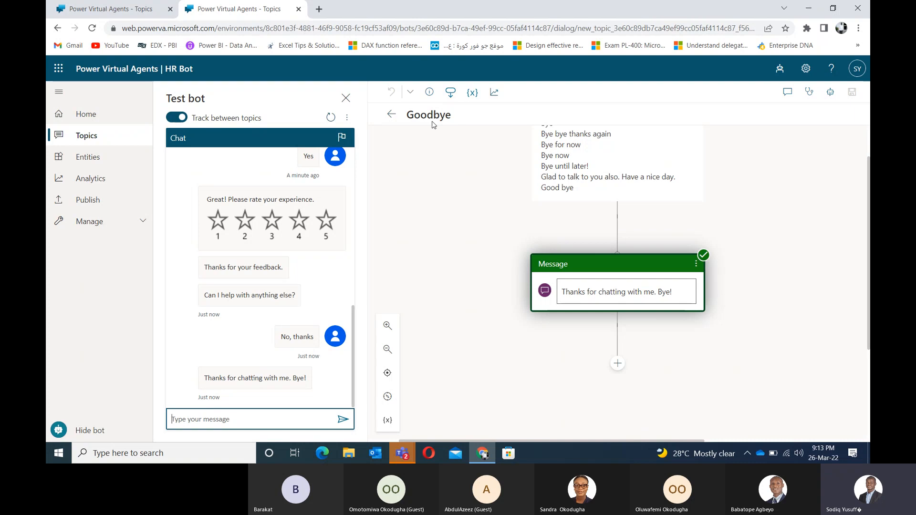
left_click_drag(483, 233, 462, 236)
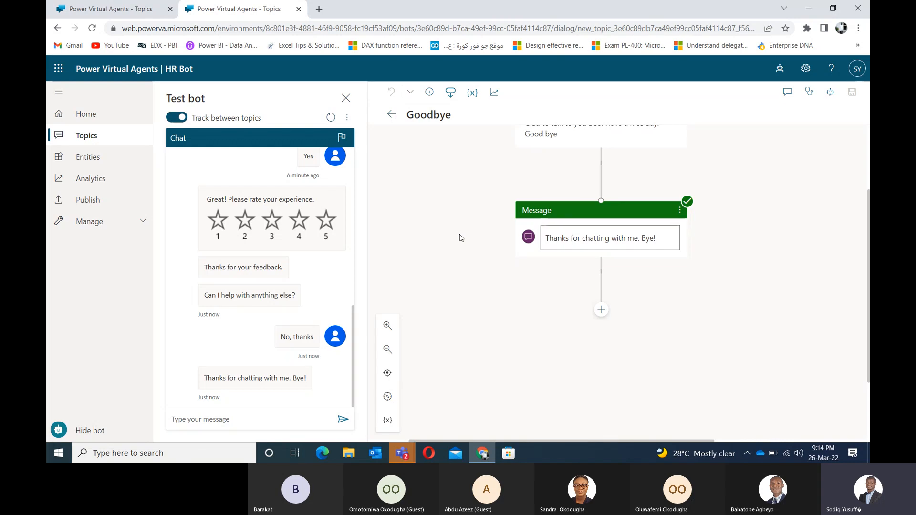
left_click(273, 423)
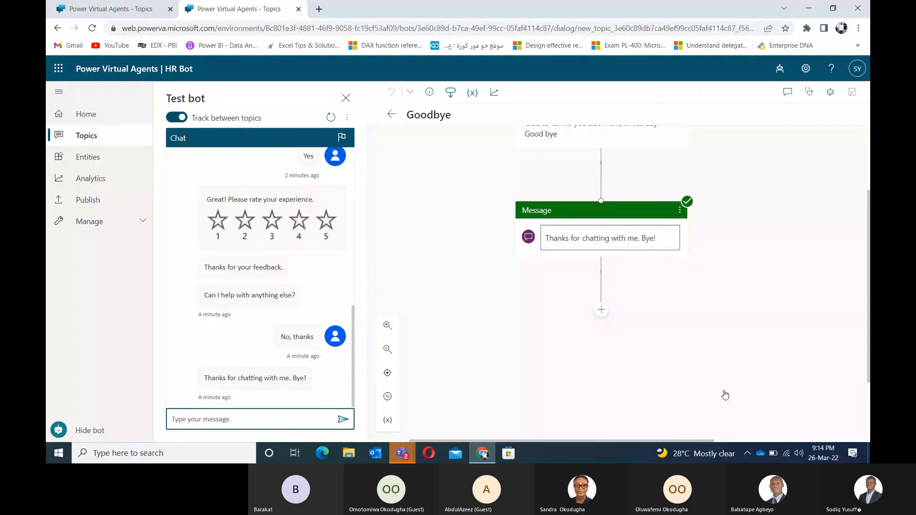
left_click(780, 425)
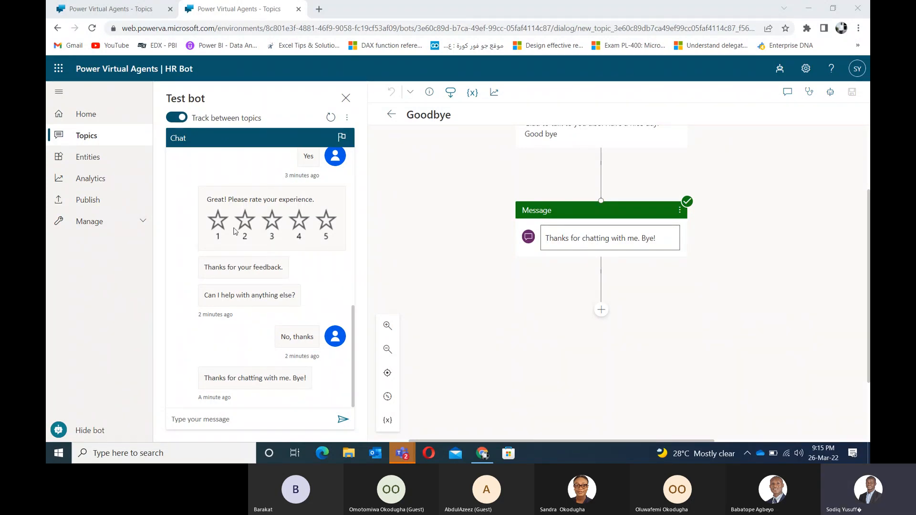
Step: Reopen the LEAVE topic and pan down to its Maternity, Paternity and Study leave conditions
left_click(86, 137)
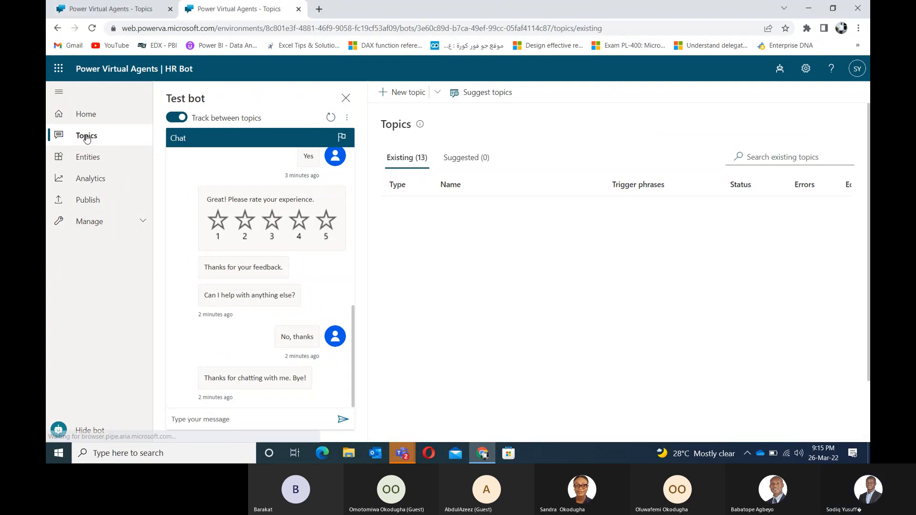
left_click(445, 206)
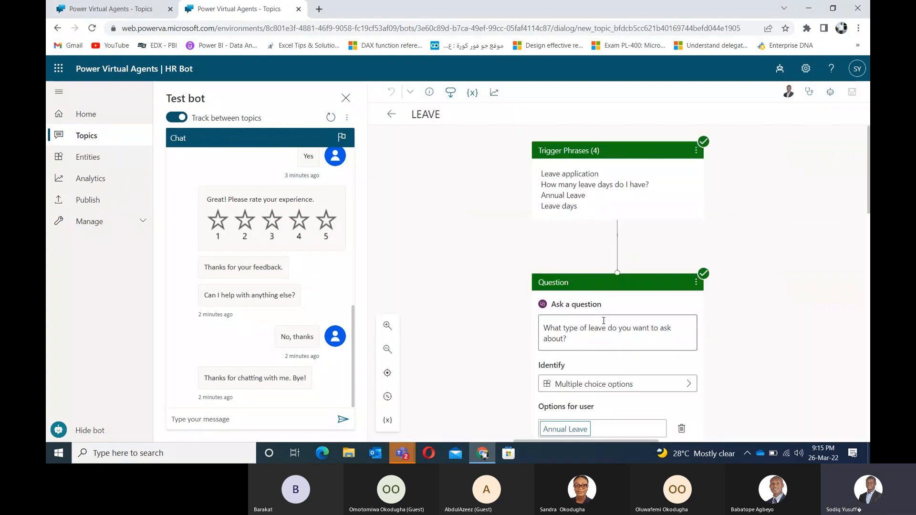
left_click_drag(509, 386, 462, 165)
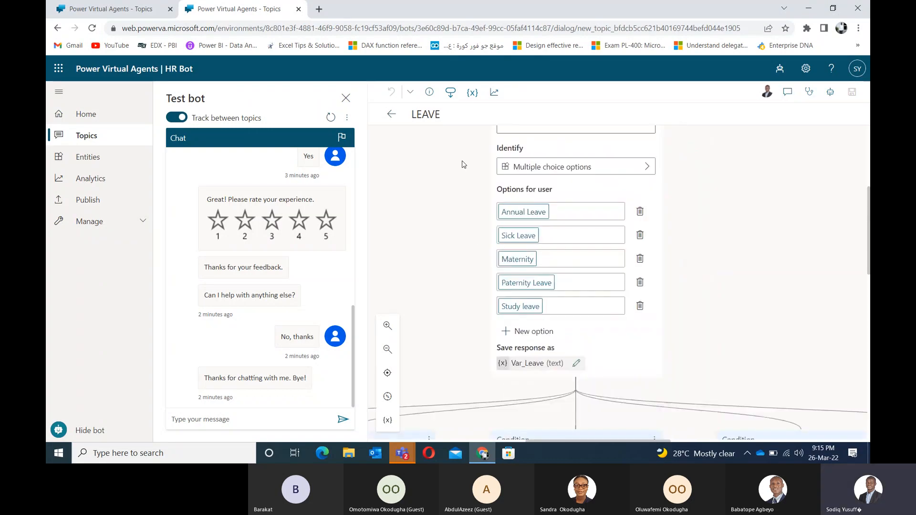
left_click_drag(449, 302, 461, 189)
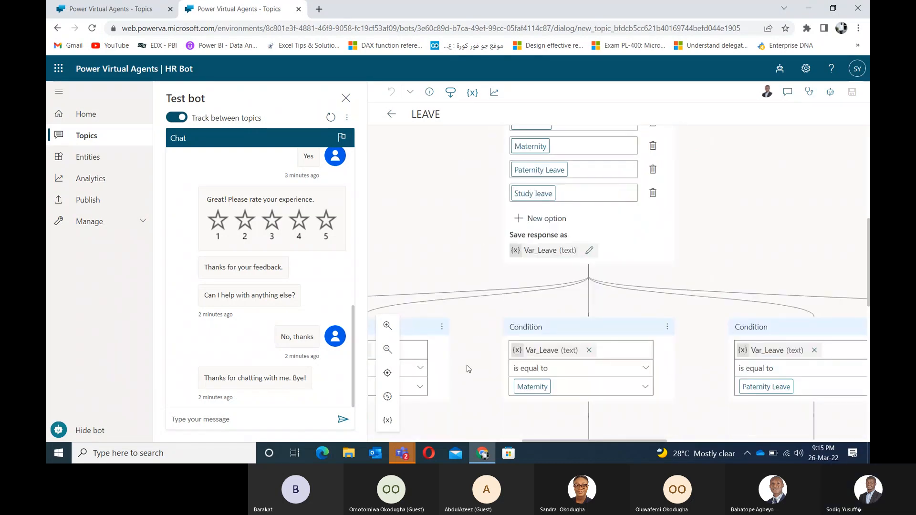
scroll(467, 368, "down", 2)
left_click_drag(531, 349, 535, 229)
left_click_drag(659, 243, 556, 205)
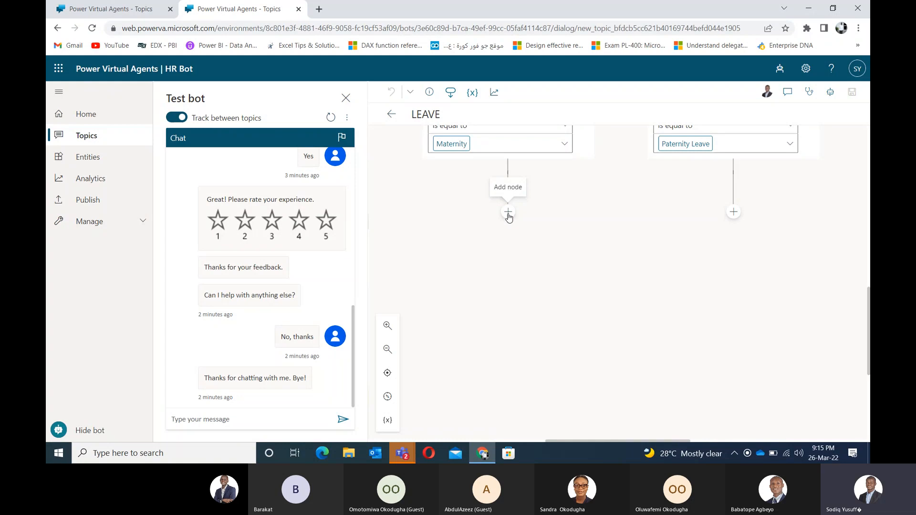
Step: Pan the LEAVE canvas to show the empty Paternity Leave and Study leave branches
left_click_drag(845, 227, 726, 276)
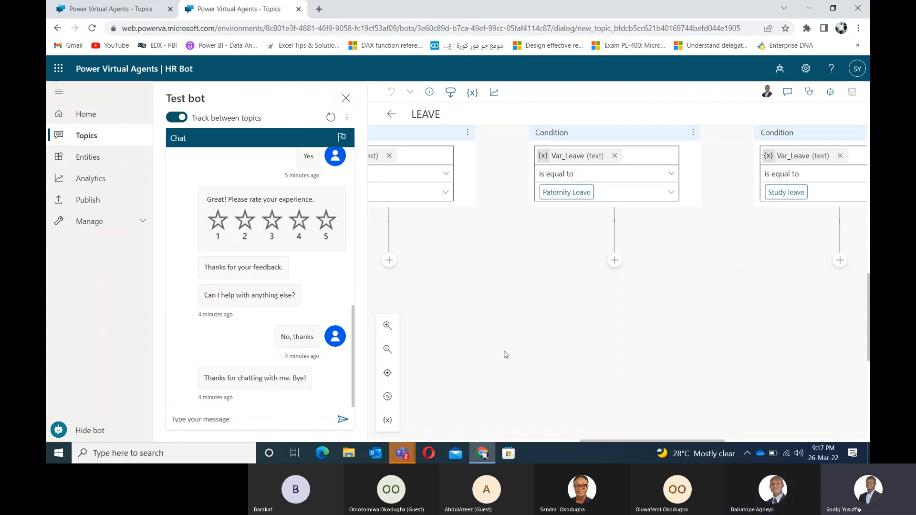
left_click_drag(506, 355, 557, 341)
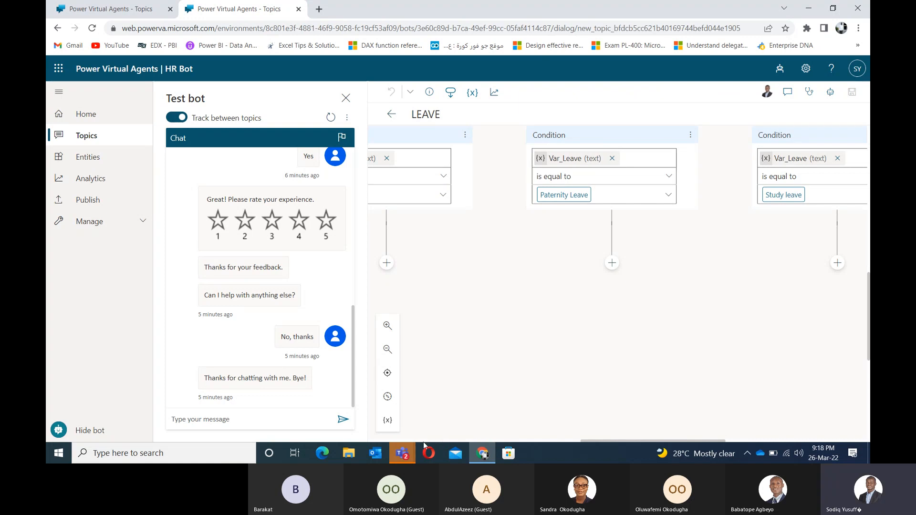
Step: Bring up the General Teams meeting, mute the microphone, and minimize the meeting
mouse_move(404, 450)
left_click(437, 388)
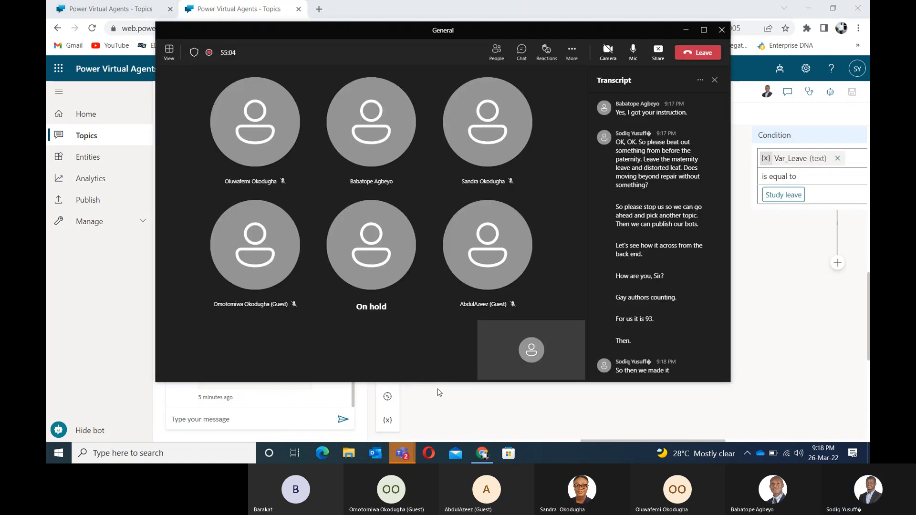
left_click(633, 51)
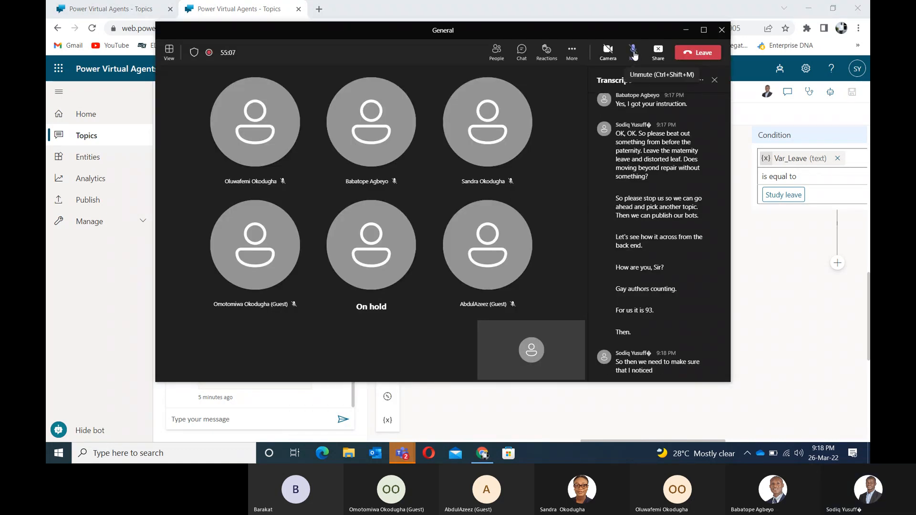
left_click(687, 31)
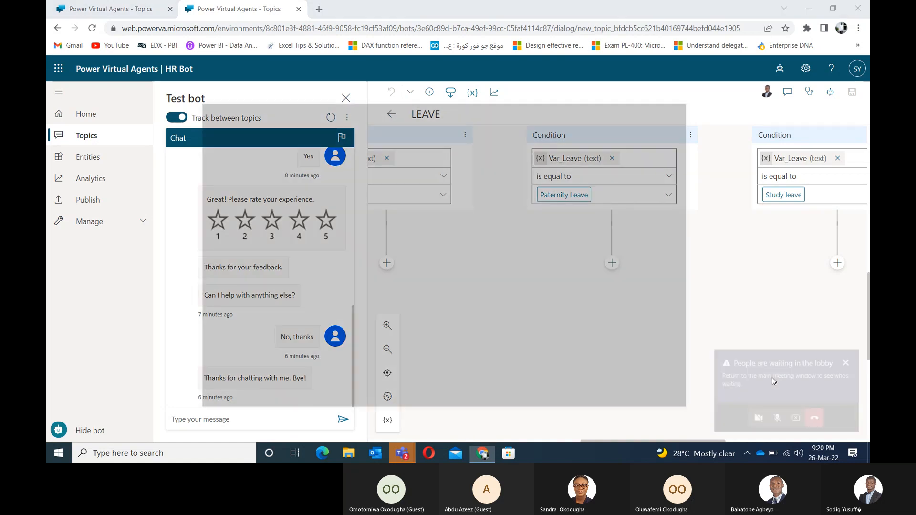
Step: Admit the waiting guest, unmute the microphone, and minimize the Teams meeting
left_click(772, 378)
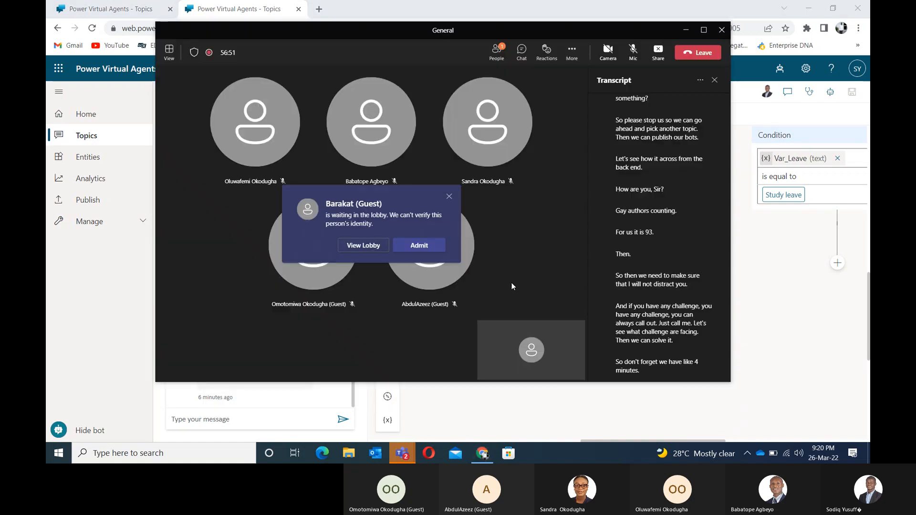
left_click(432, 246)
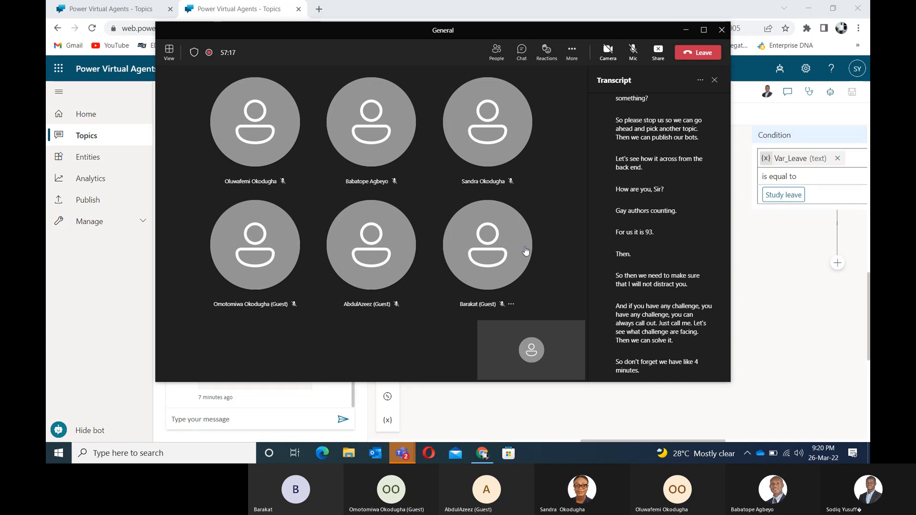
mouse_move(525, 249)
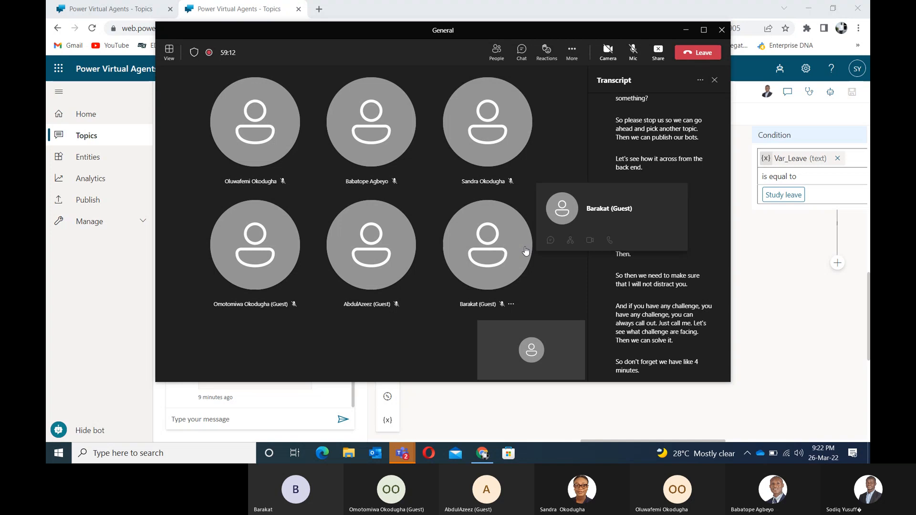
left_click(633, 51)
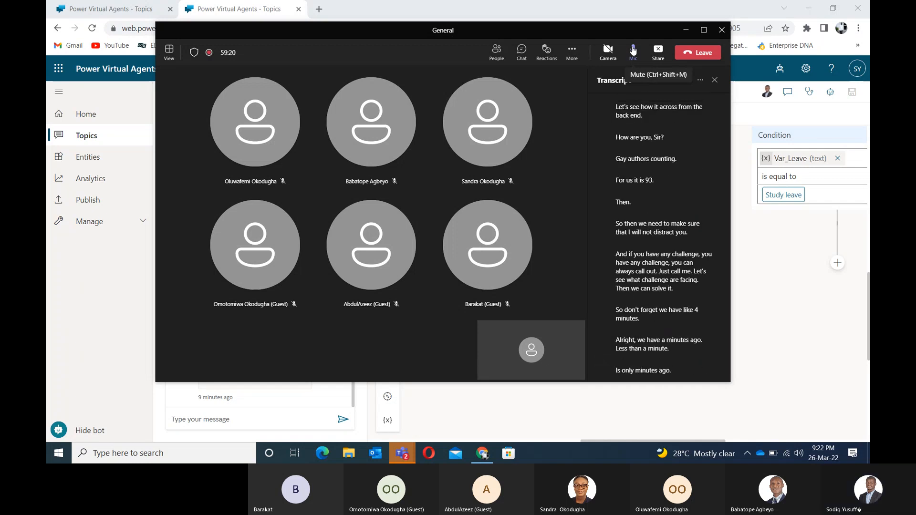
left_click(686, 30)
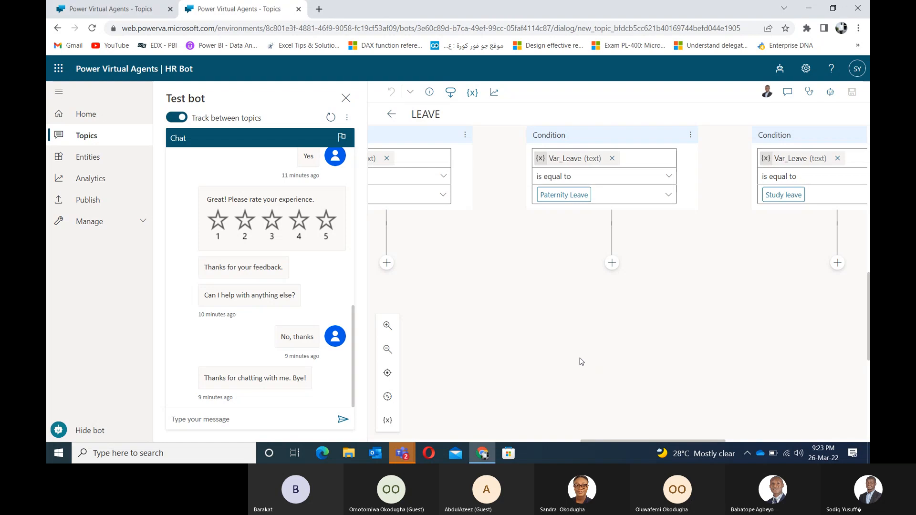
left_click_drag(579, 358, 601, 395)
scroll(583, 334, "down", 3)
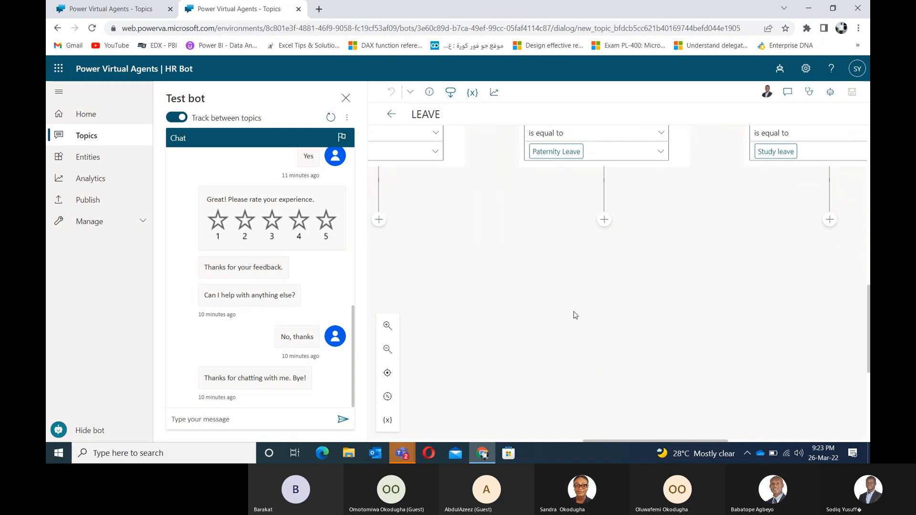
left_click_drag(574, 315, 679, 369)
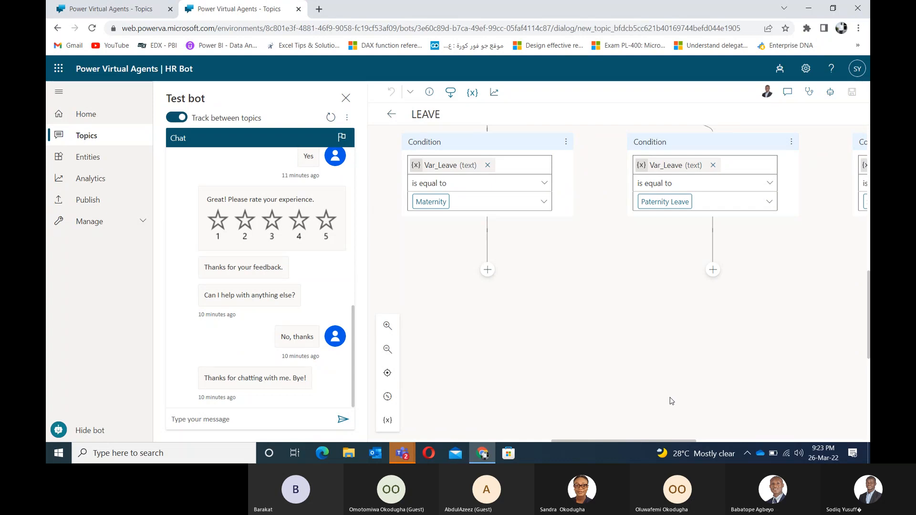
left_click_drag(672, 401, 661, 395)
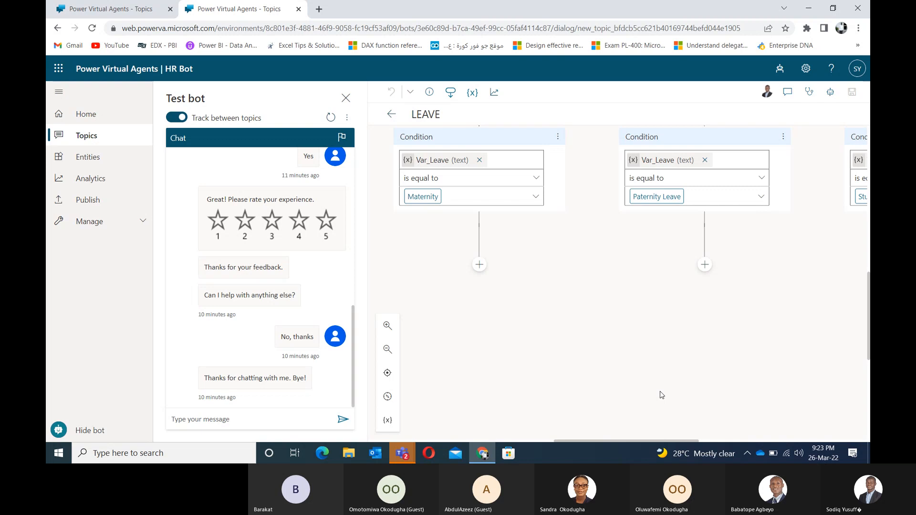
left_click_drag(662, 395, 640, 400)
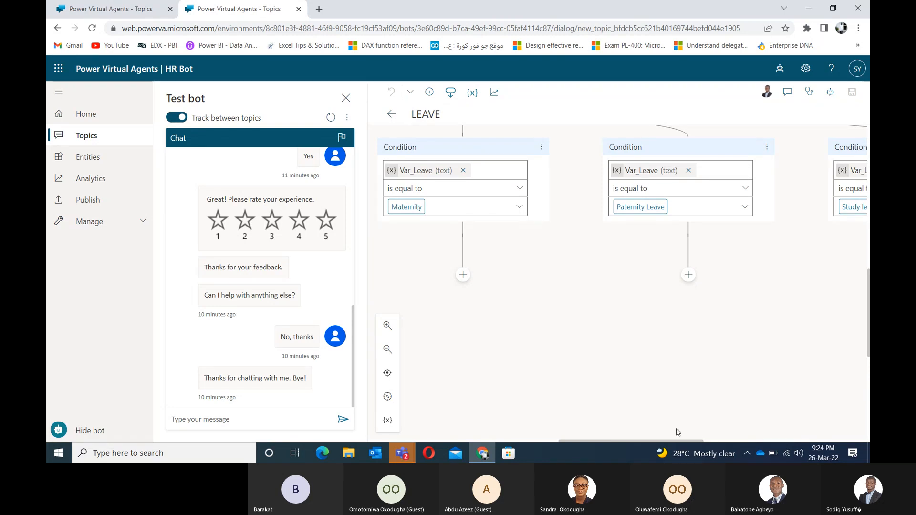
scroll(678, 432, "up", 1)
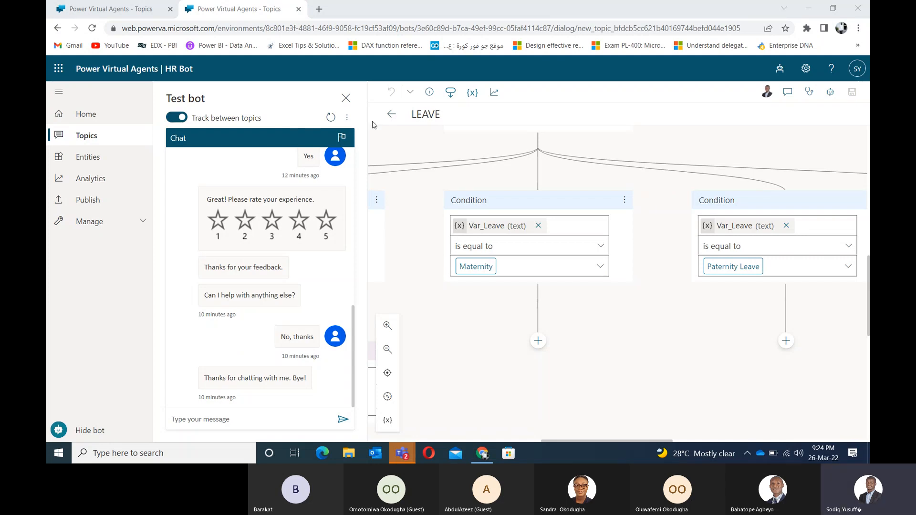
left_click(346, 97)
left_click_drag(625, 152, 612, 265)
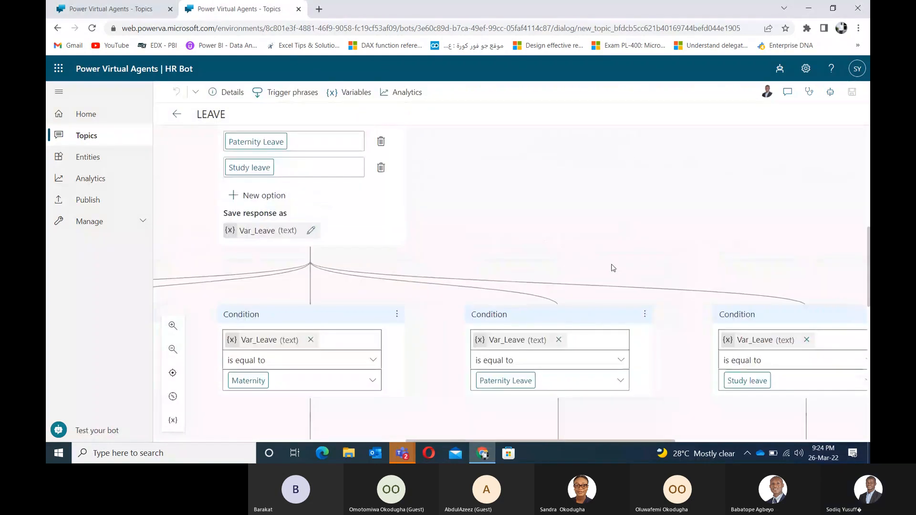
scroll(613, 268, "down", 3)
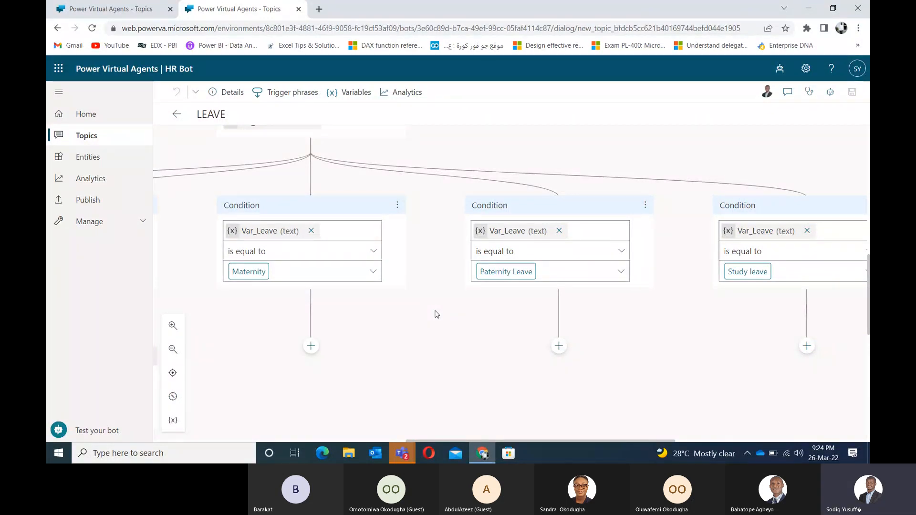
scroll(493, 323, "up", 3)
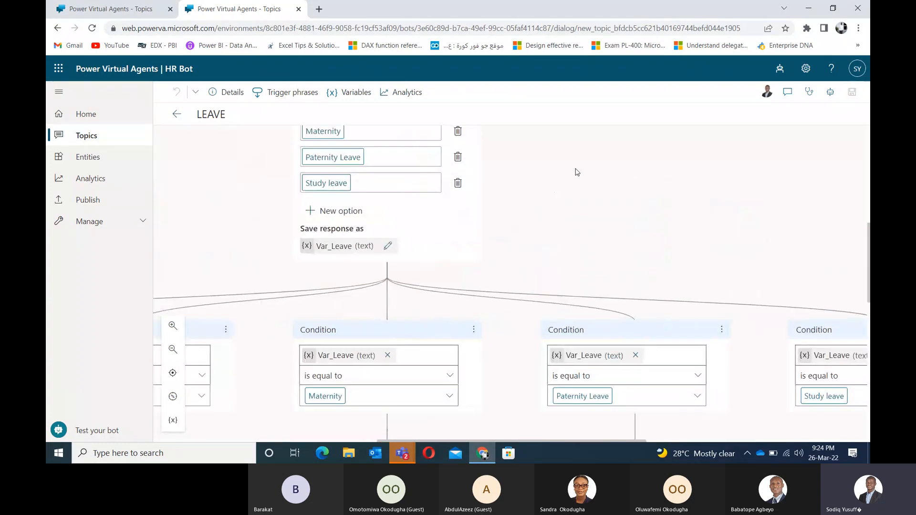
left_click_drag(577, 172, 548, 122)
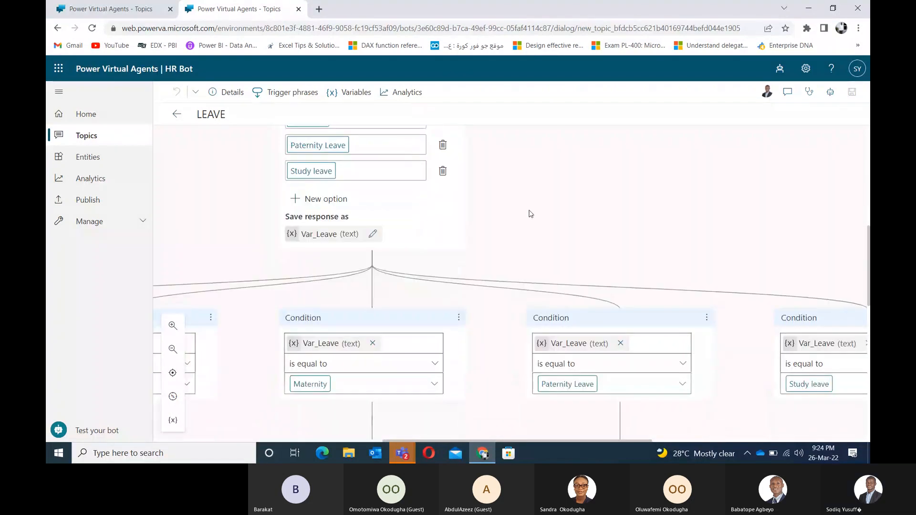
left_click_drag(530, 213, 530, 116)
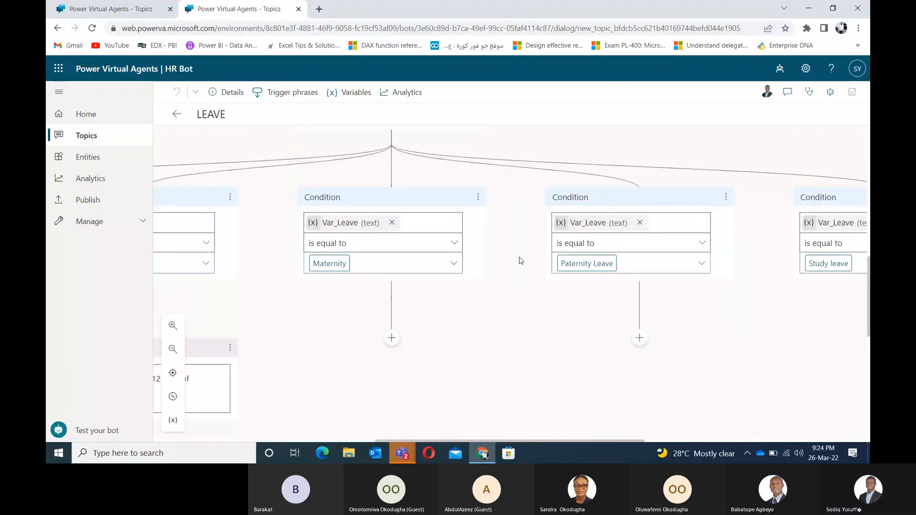
left_click_drag(520, 263, 535, 196)
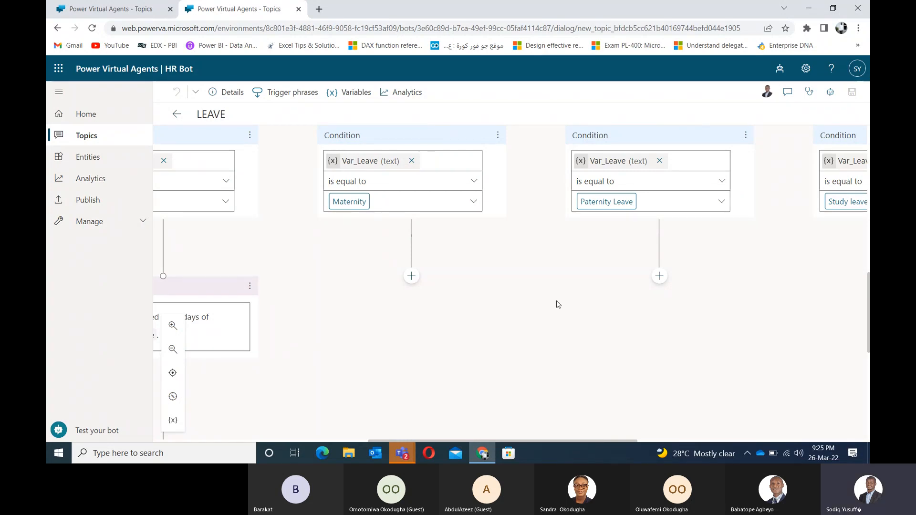
Step: Open the test chat and pan the LEAVE topic to its four trigger phrases and leave-type question
left_click(107, 437)
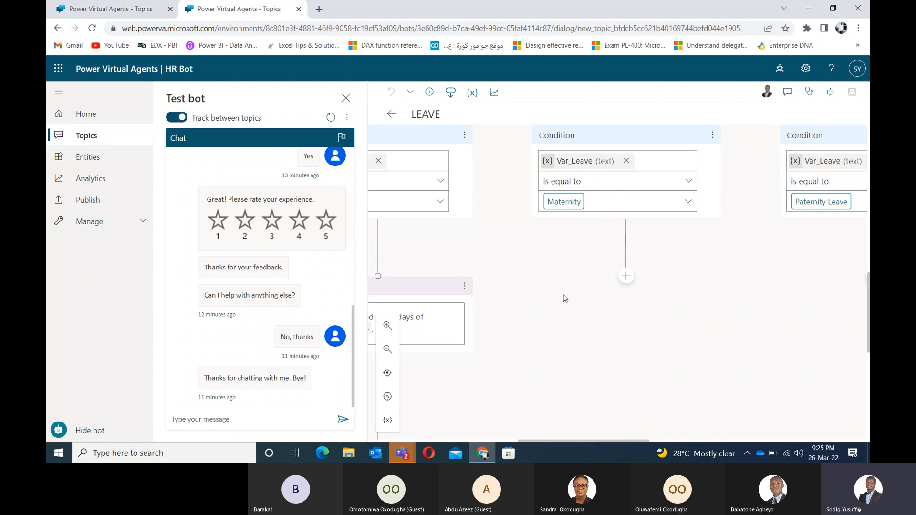
left_click_drag(574, 309, 559, 366)
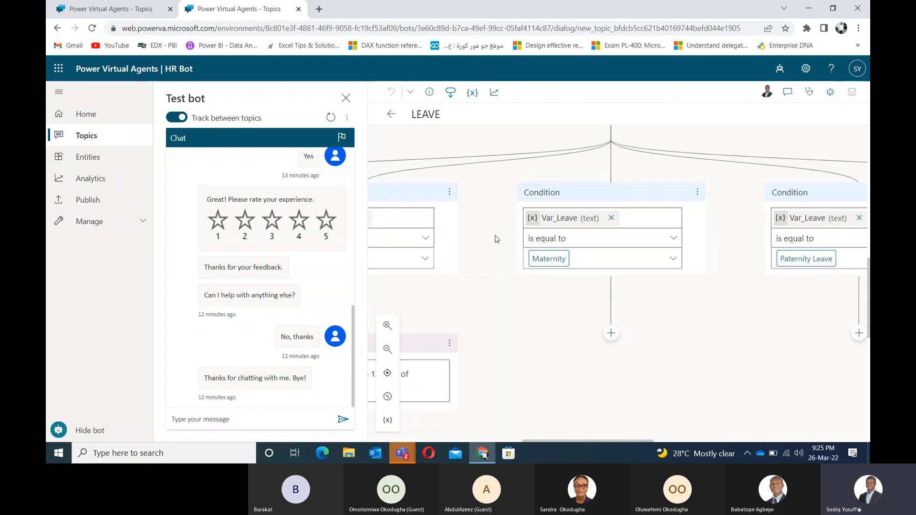
left_click_drag(493, 239, 498, 358)
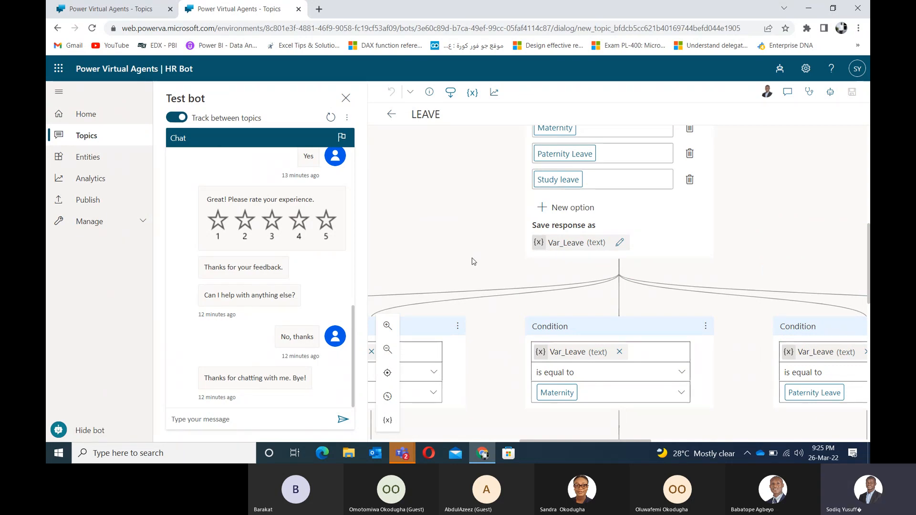
left_click_drag(482, 243, 444, 318)
left_click_drag(438, 242, 449, 319)
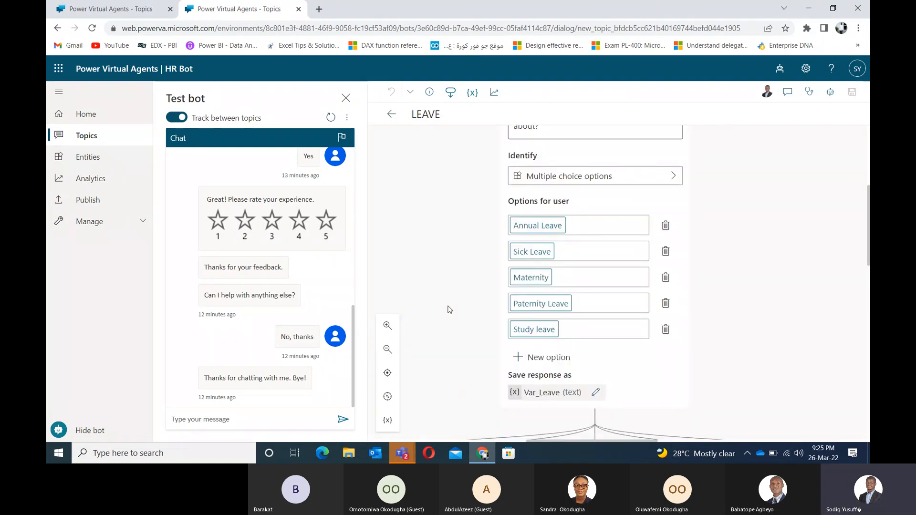
left_click_drag(455, 179, 446, 391)
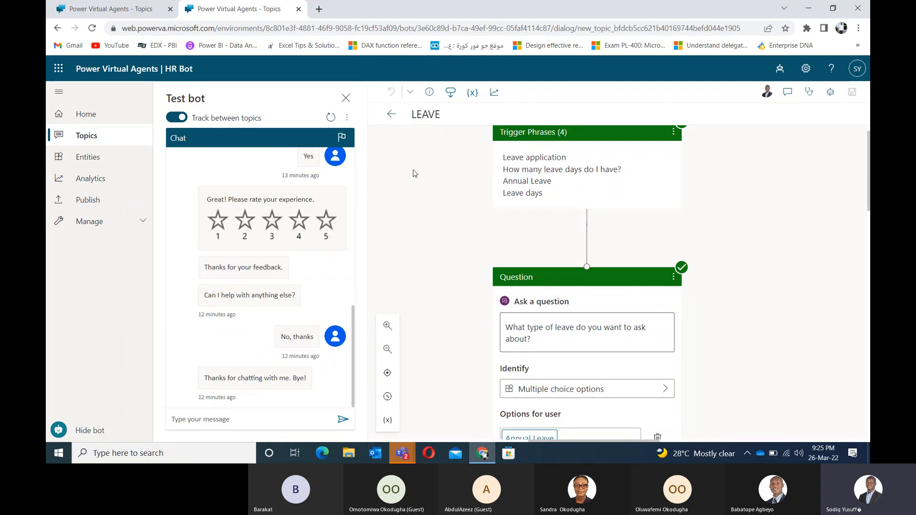
left_click_drag(409, 198, 402, 220)
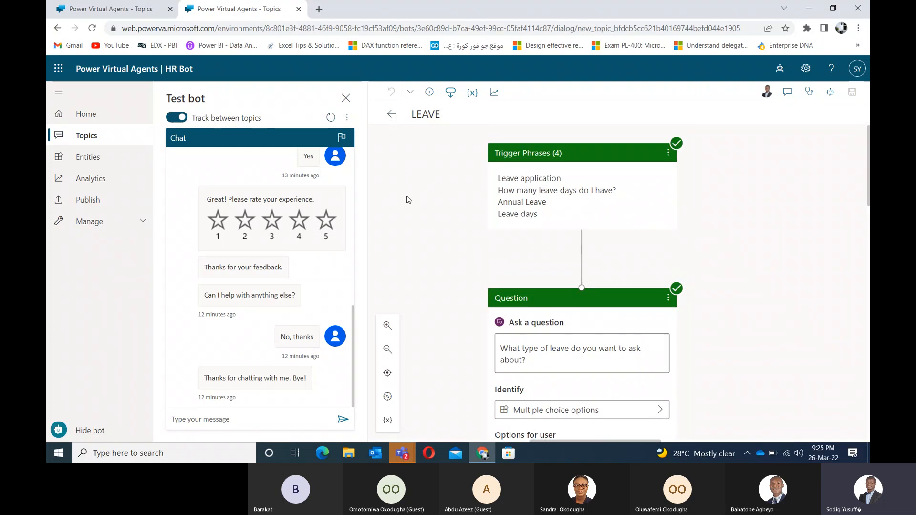
left_click(586, 213)
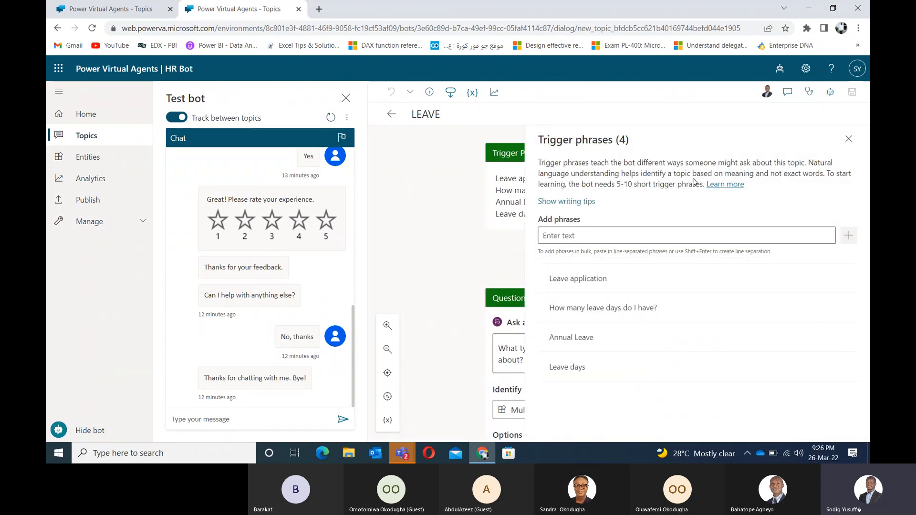
left_click(849, 139)
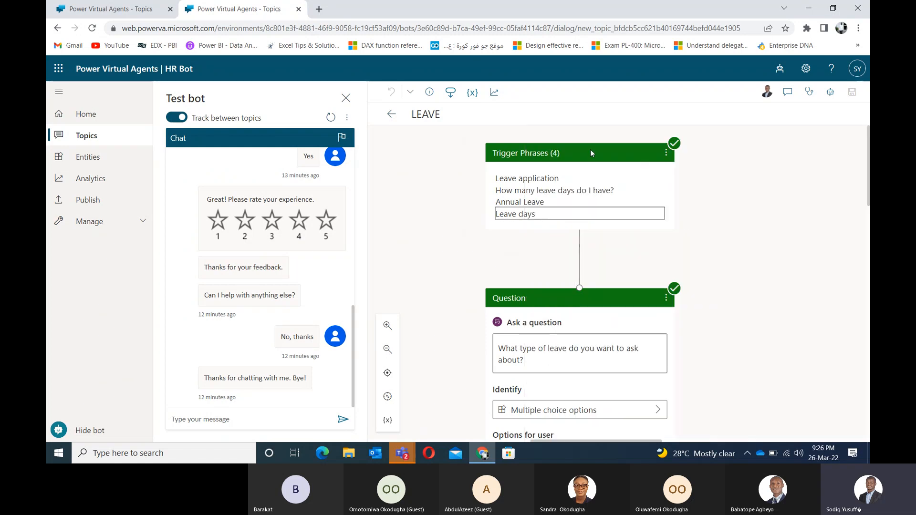
left_click(666, 155)
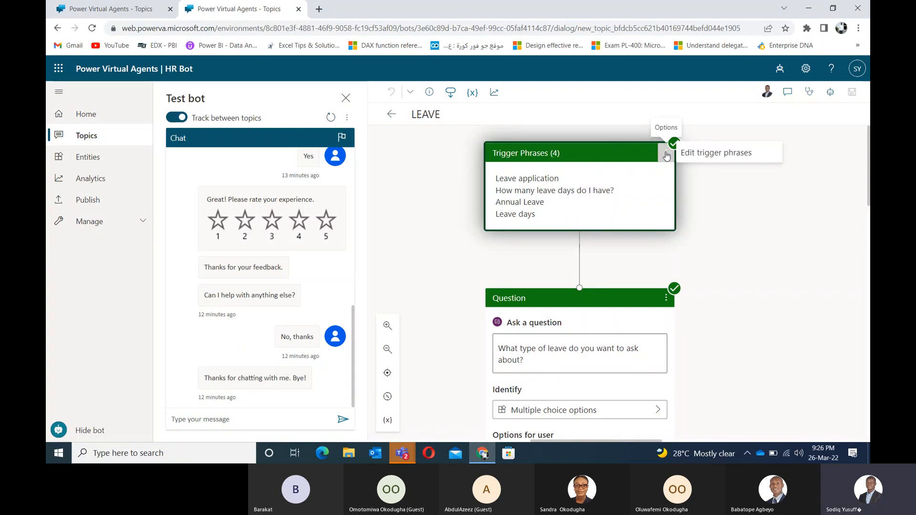
left_click(704, 154)
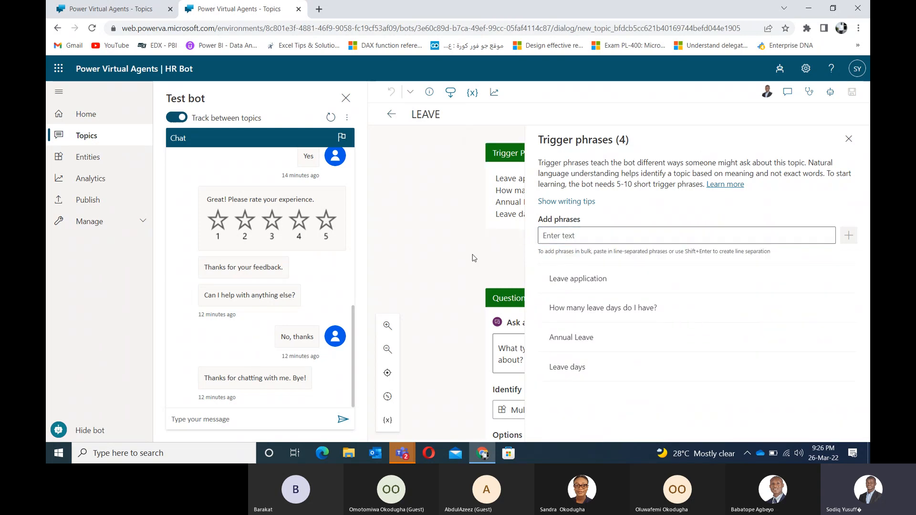
left_click(849, 139)
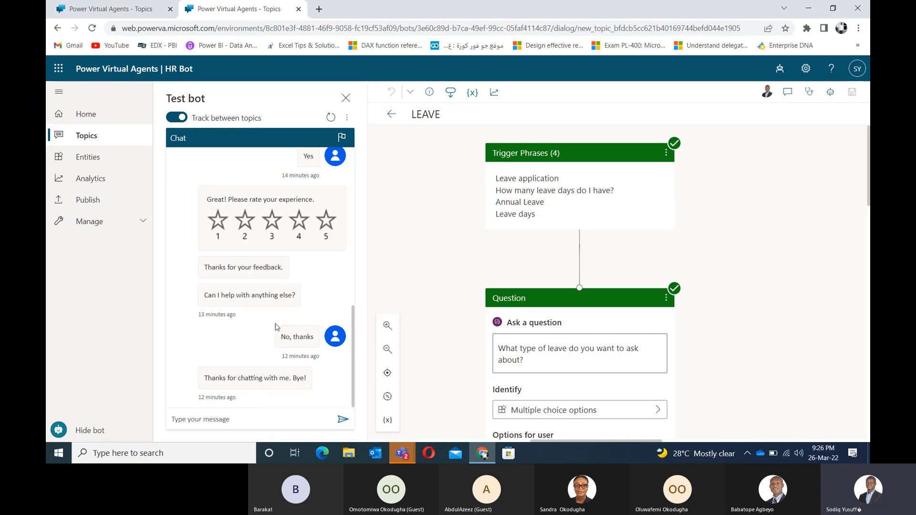
left_click(296, 424)
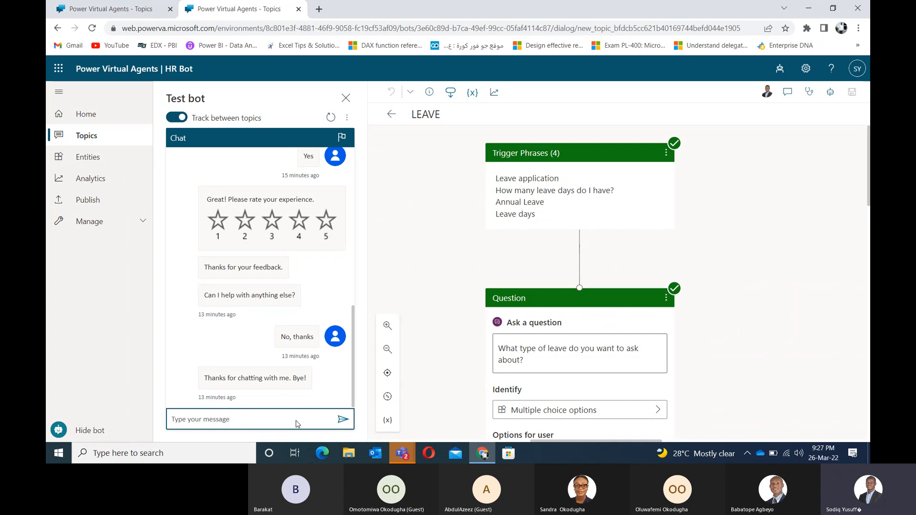
left_click(288, 419)
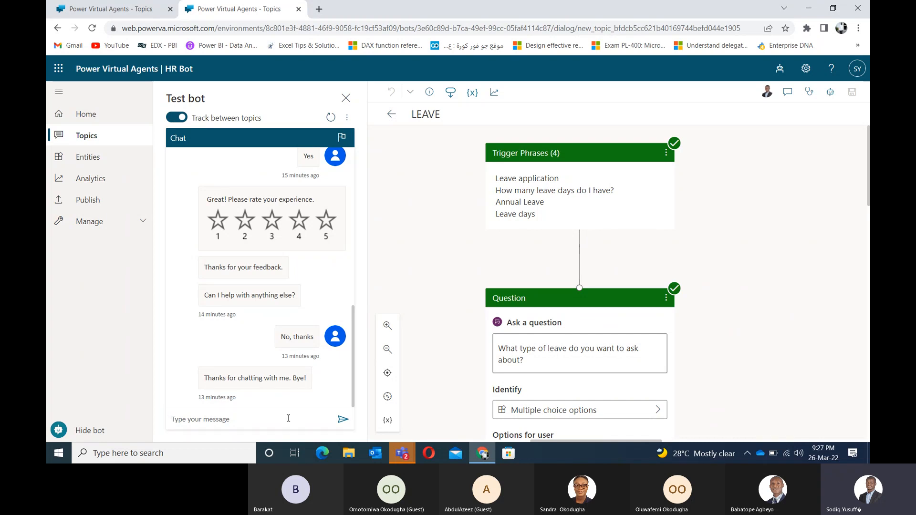
left_click(288, 419)
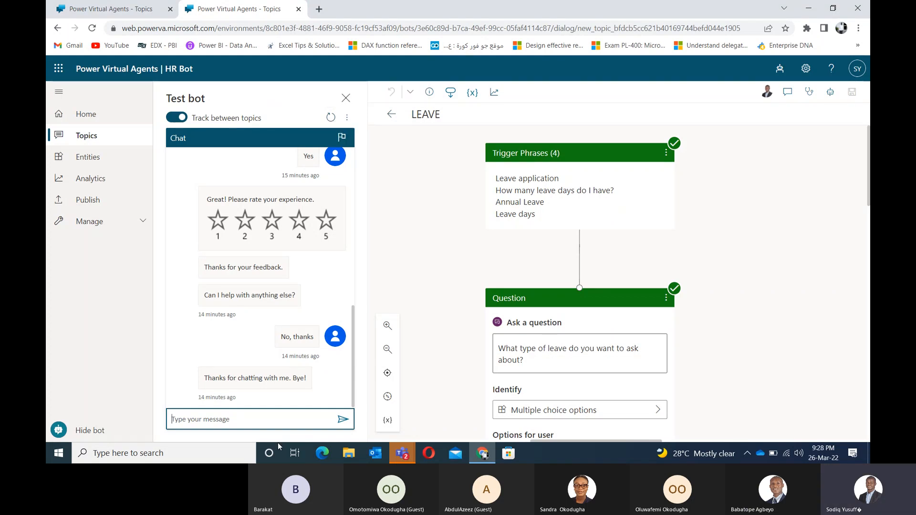
left_click(227, 433)
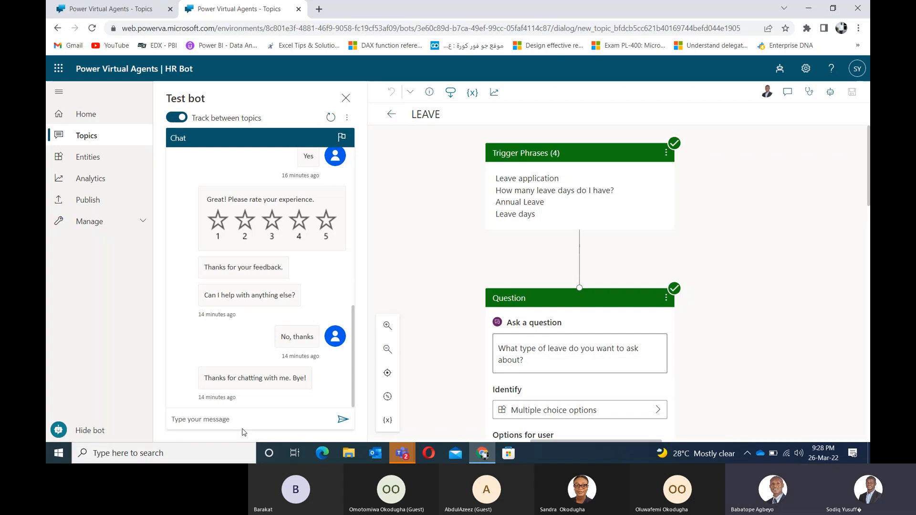
left_click(248, 423)
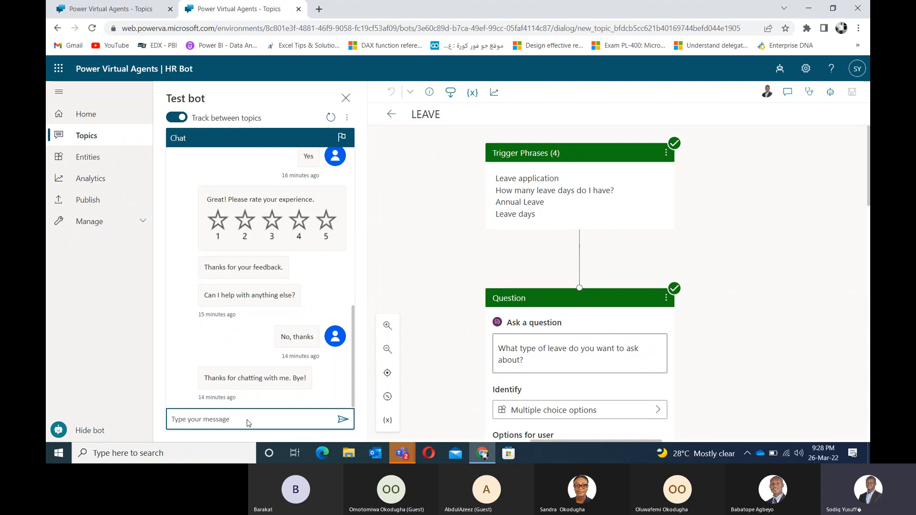
Step: Send 'start over' to the test bot to replay its greeting choices, then reset the conversation
type("str")
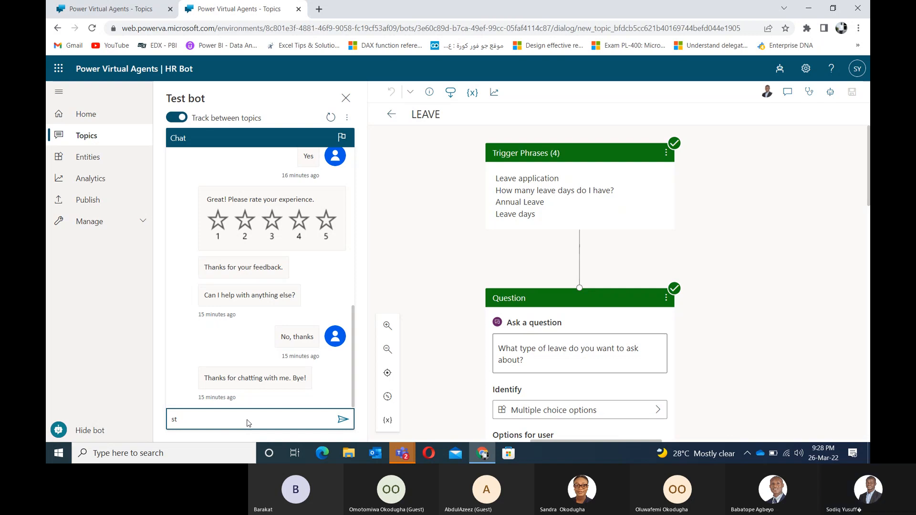
type("at over")
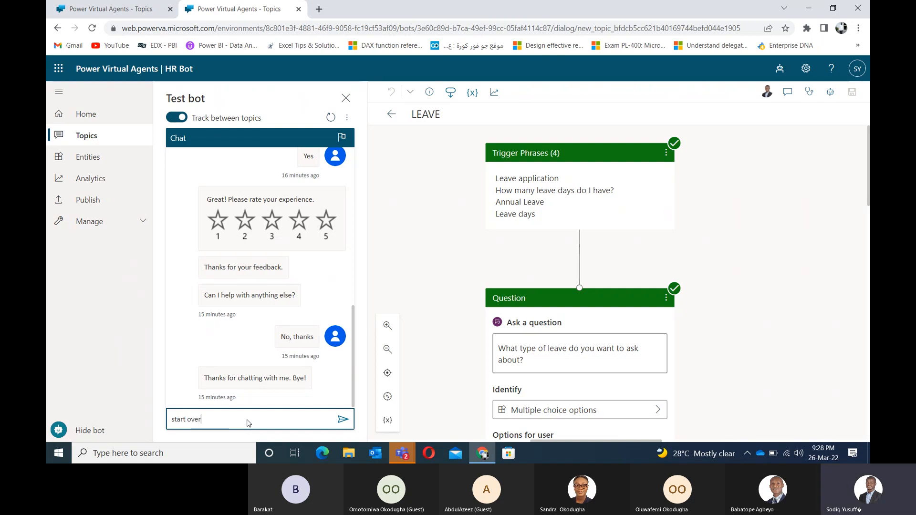
key("Return")
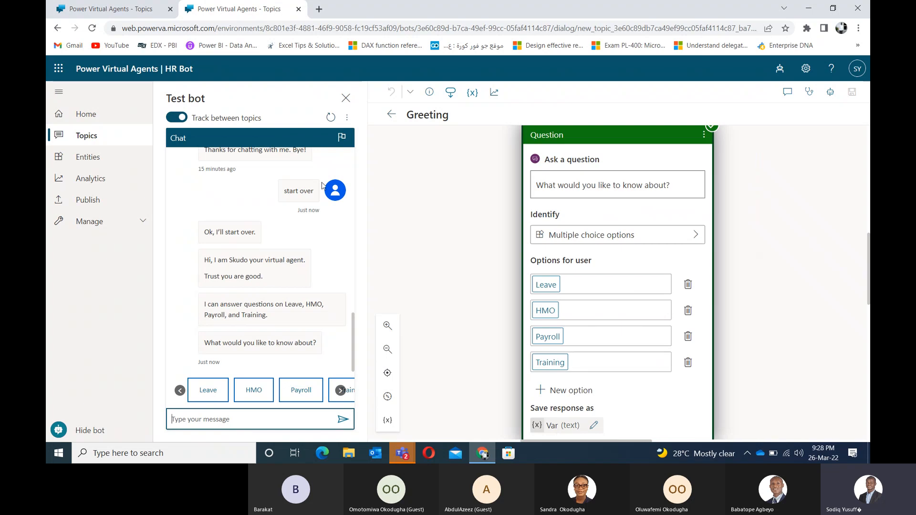
left_click(332, 120)
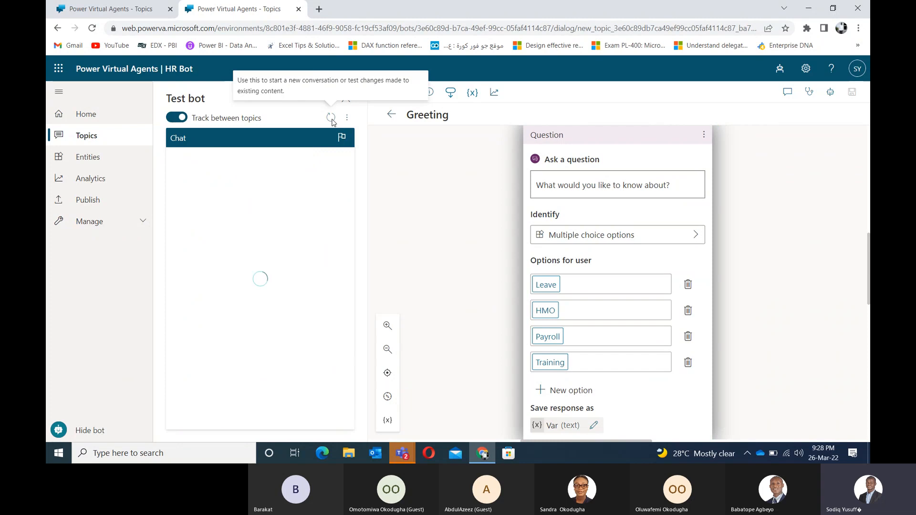
Step: Ask the test bot 'I need a car loan' and get its no-related-topic reply
left_click(264, 423)
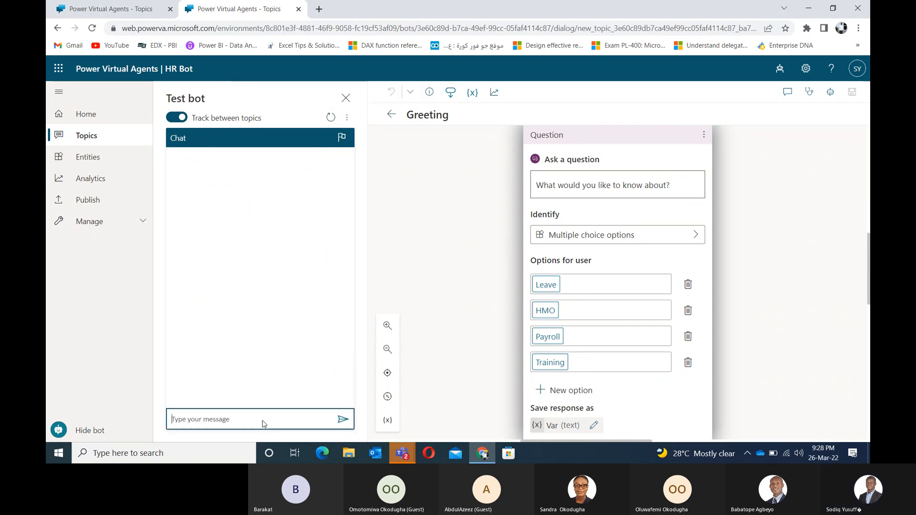
type("can")
key("Return")
type("I need a car loa")
key("Return")
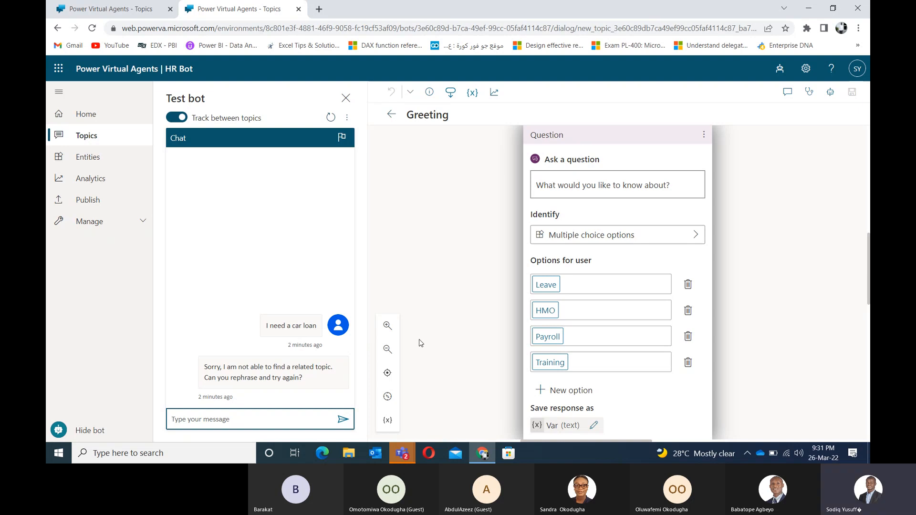
Step: Go to the System fallback page in the bot's Settings
left_click(806, 69)
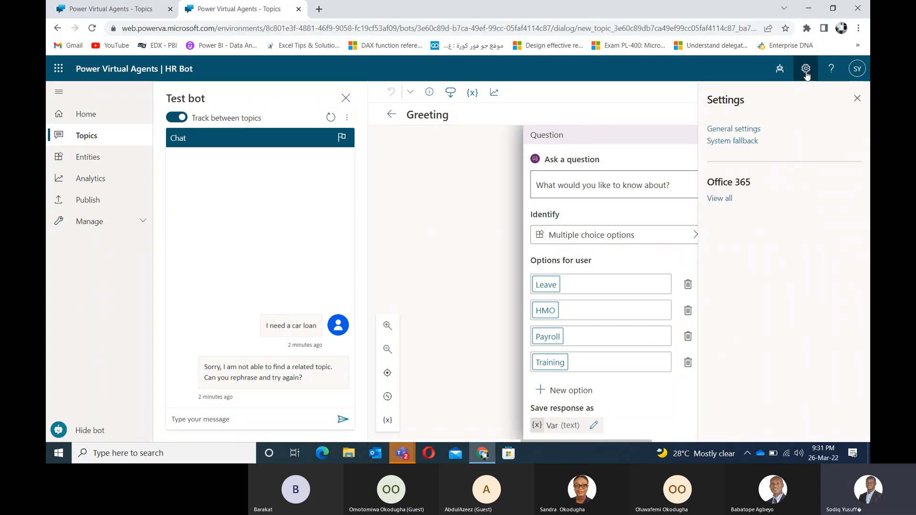
left_click(725, 144)
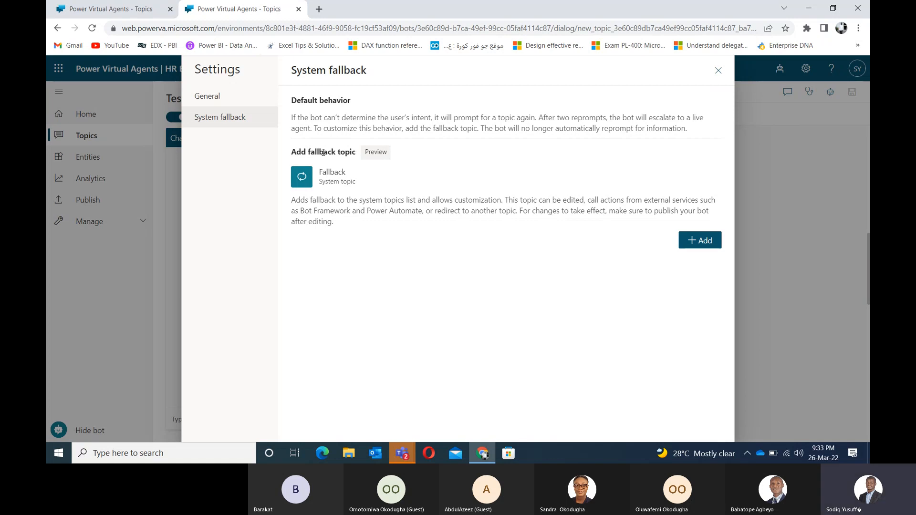
Step: Add the Fallback system topic to the bot and open it in the editor
left_click(699, 247)
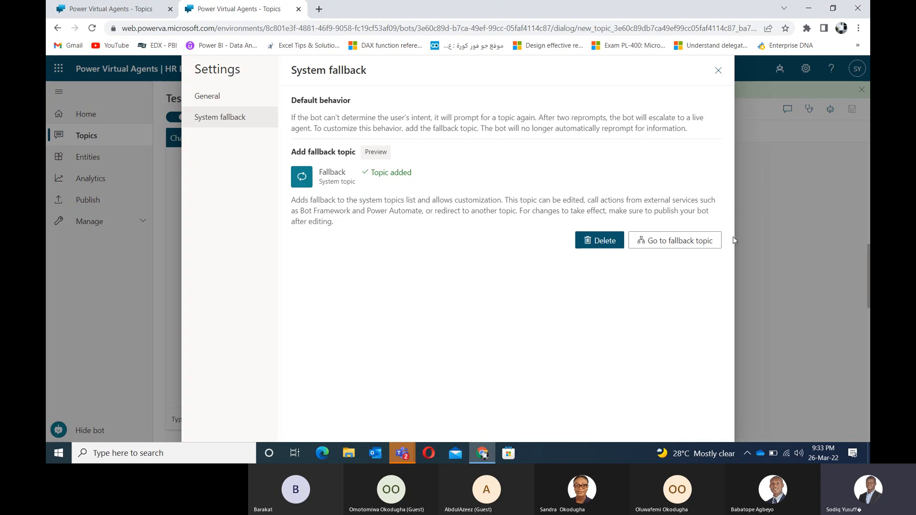
left_click(662, 246)
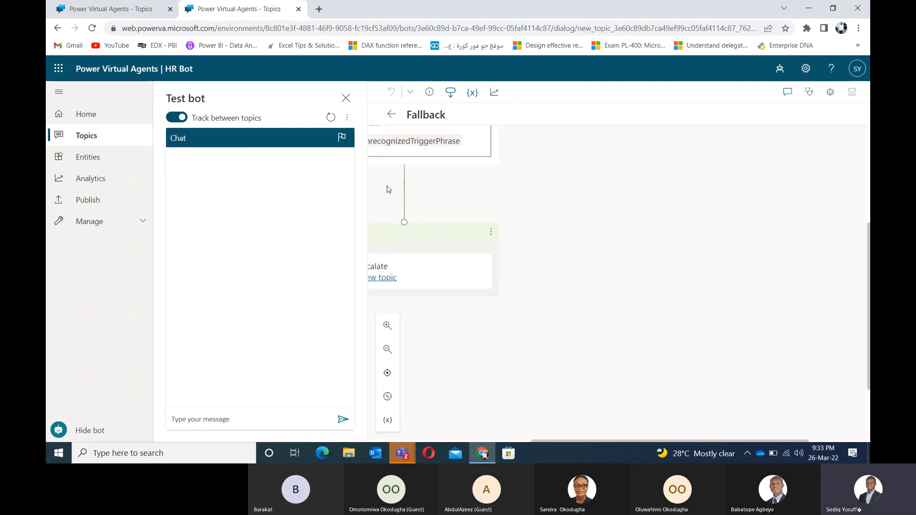
Step: Close the test pane and delete the Fallback topic's Redirect to Escalate node
left_click(346, 98)
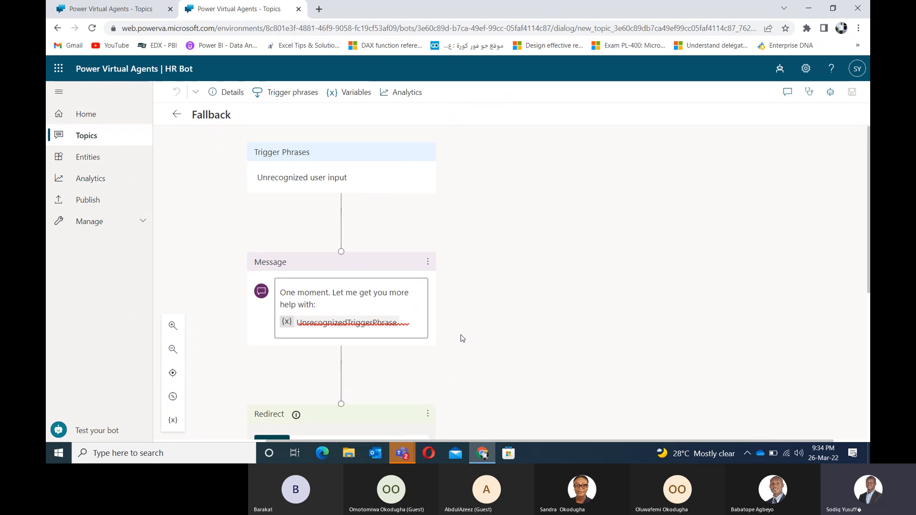
left_click_drag(462, 338, 467, 268)
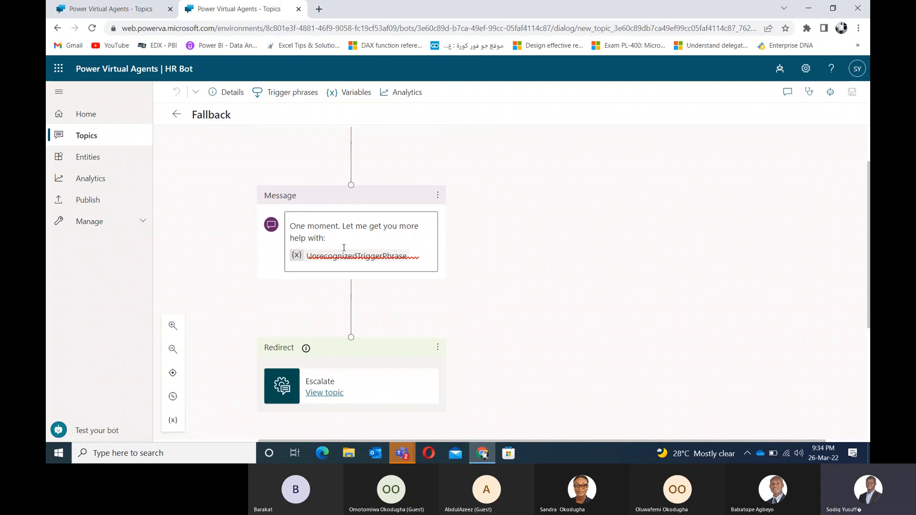
scroll(368, 263, "down", 1)
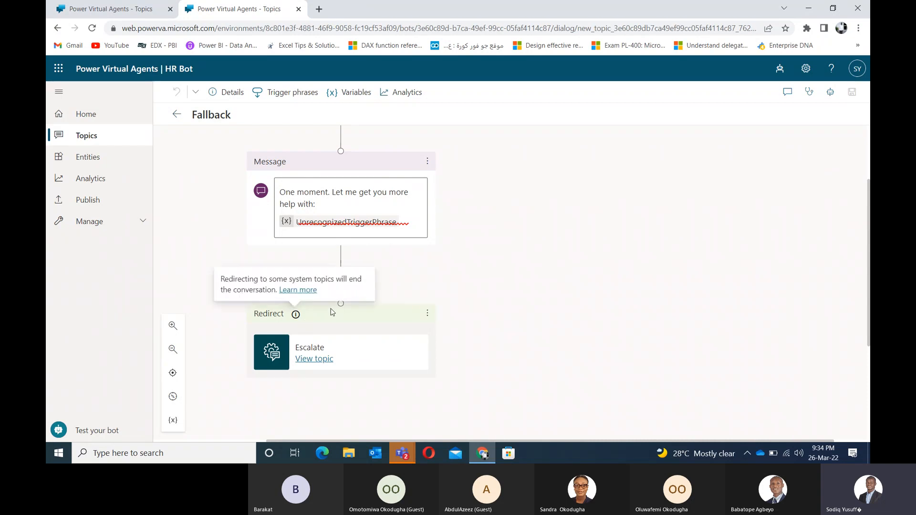
left_click(303, 320)
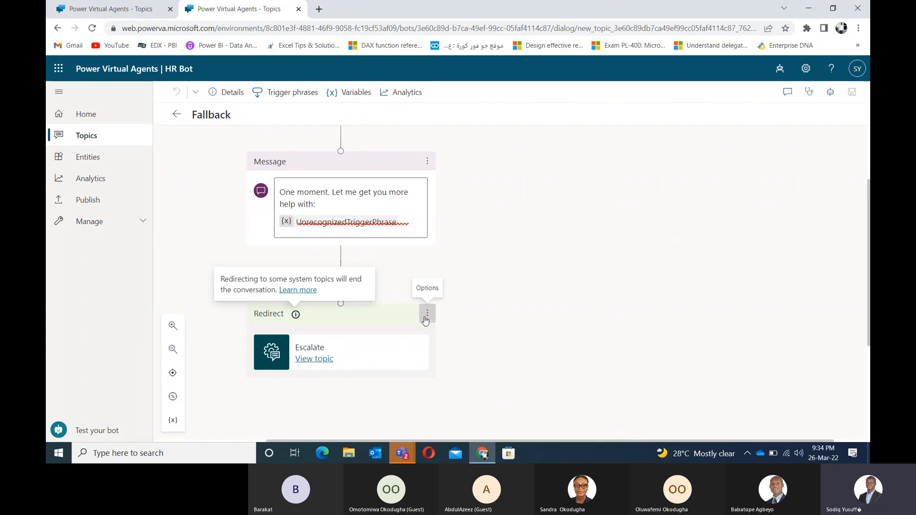
left_click(427, 315)
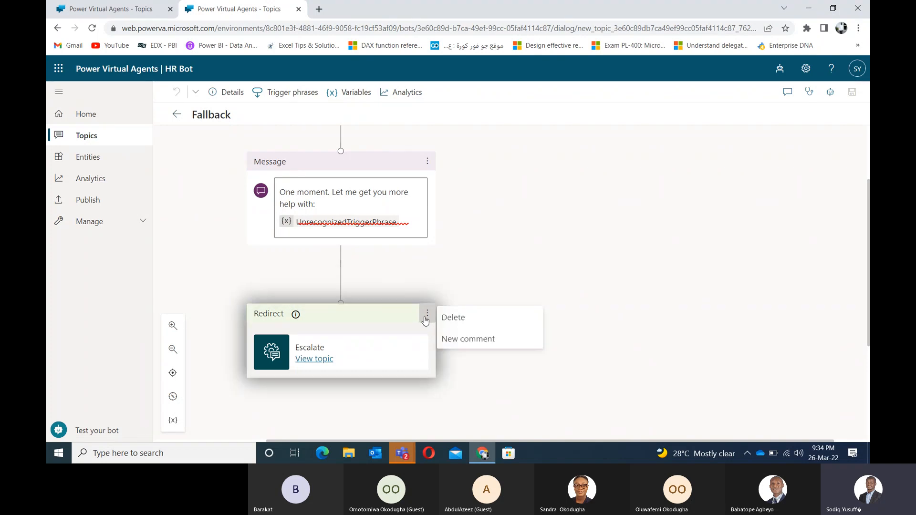
left_click(448, 318)
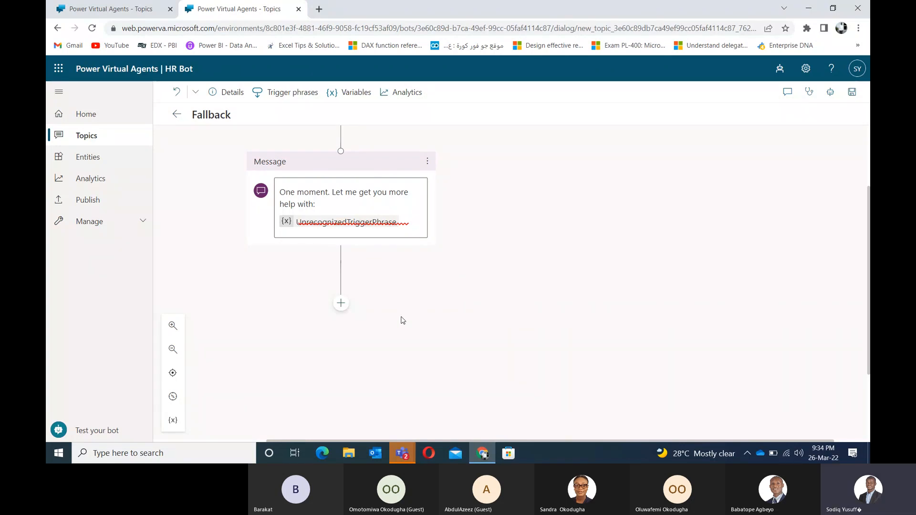
left_click_drag(415, 309, 408, 365)
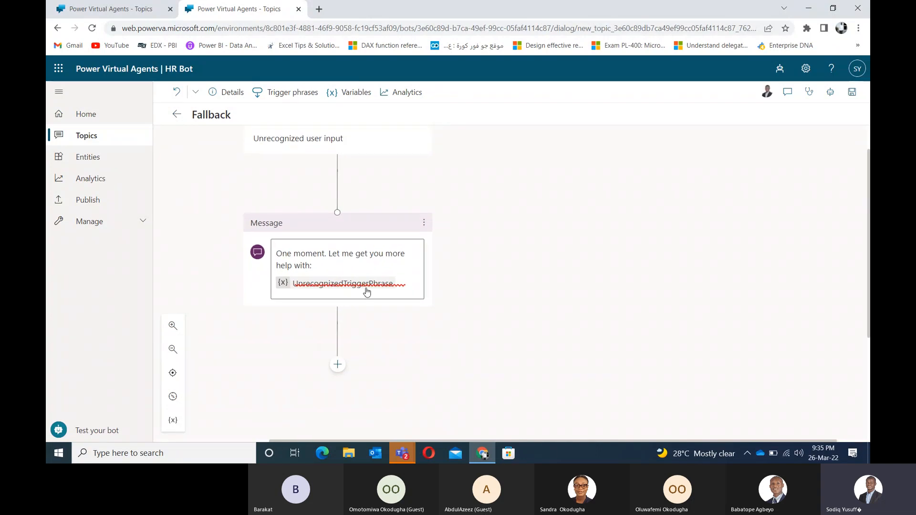
left_click(319, 270)
triple_click(315, 271)
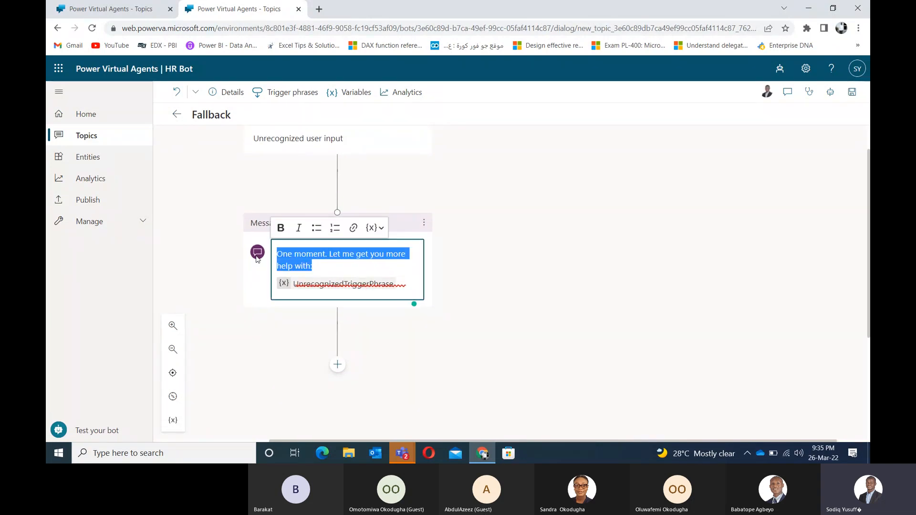
left_click(345, 260)
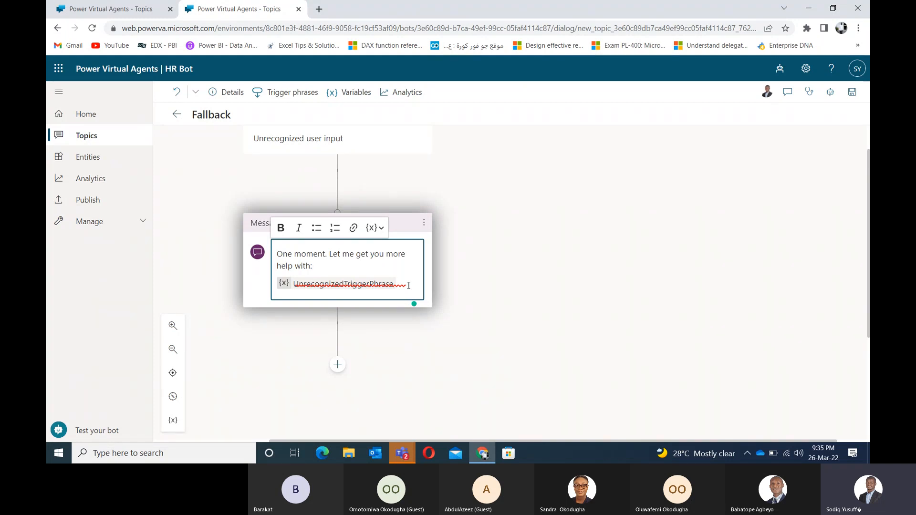
left_click_drag(409, 372, 417, 294)
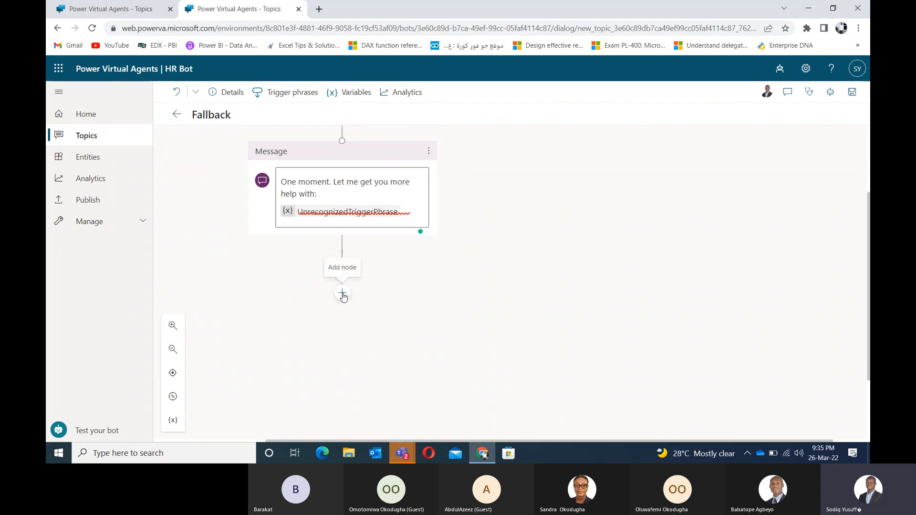
Step: Browse the add-node list below the Fallback message, then show the Message node's Delete and New comment options
left_click(342, 293)
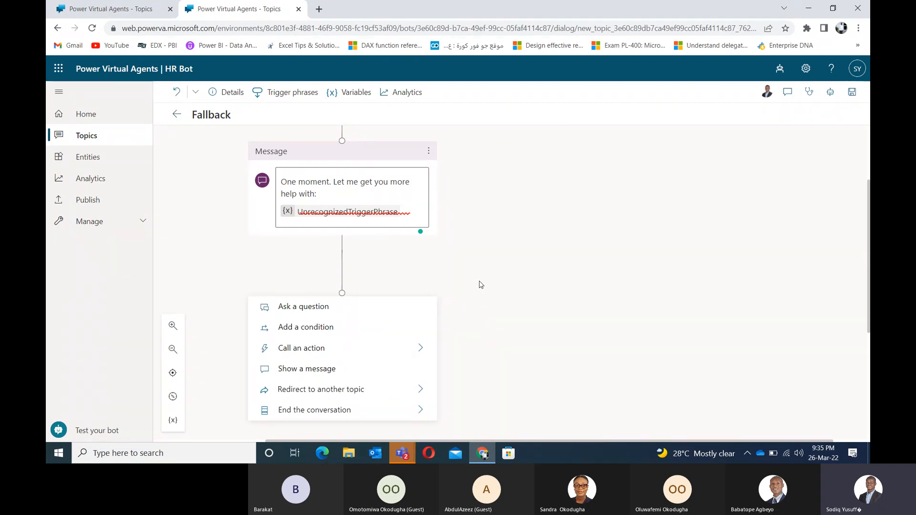
scroll(491, 305, "down", 1)
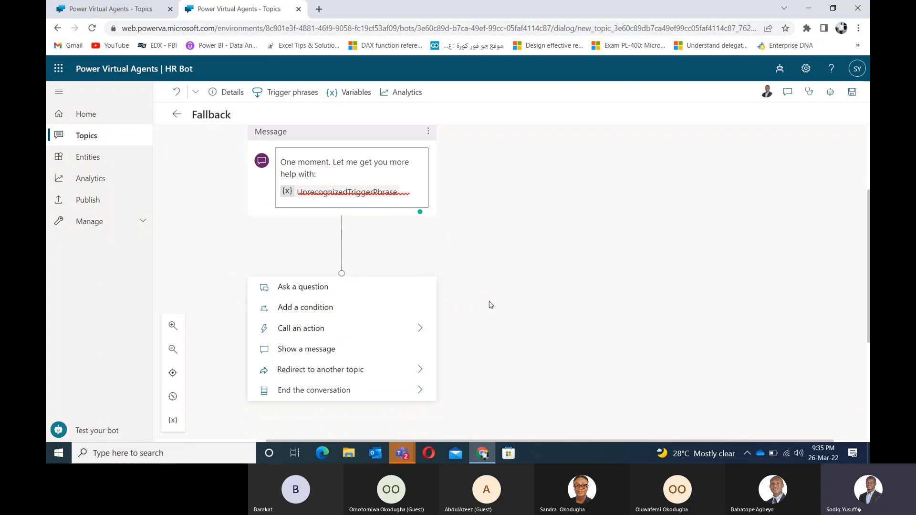
left_click_drag(490, 304, 485, 278)
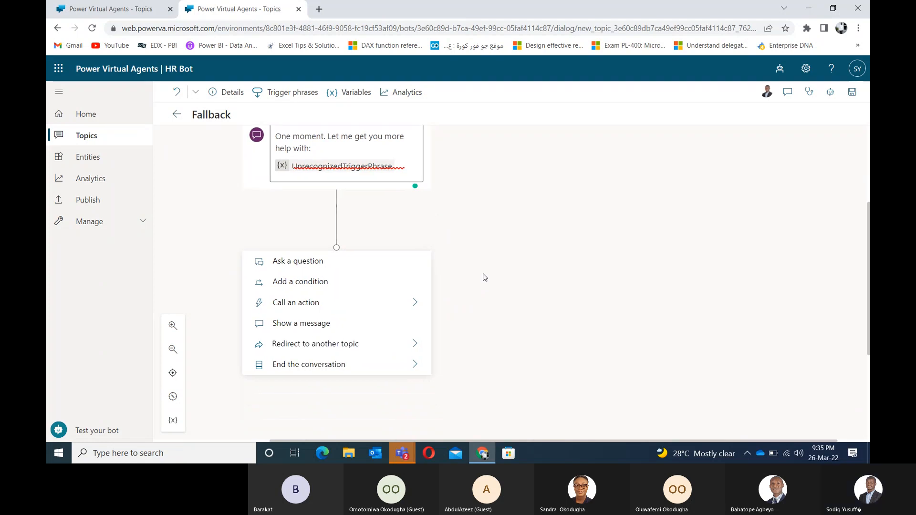
left_click(485, 277)
left_click_drag(507, 239, 461, 371)
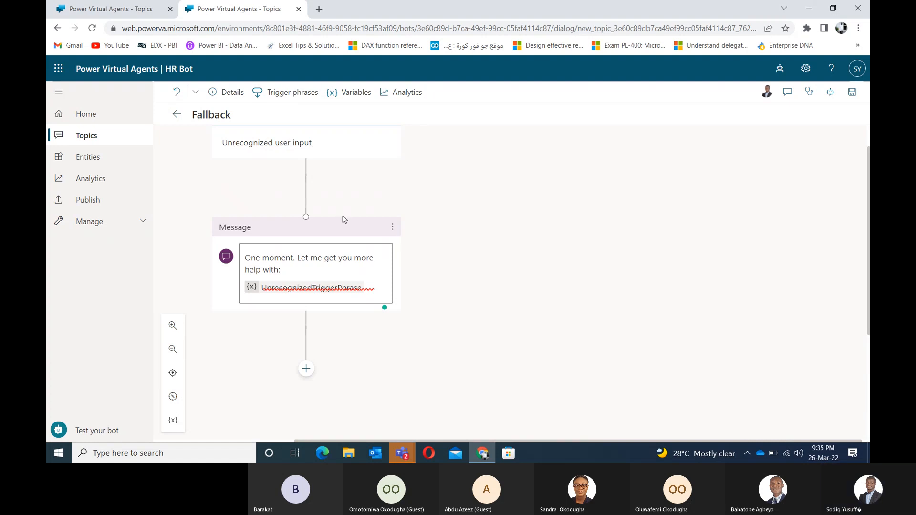
left_click(305, 369)
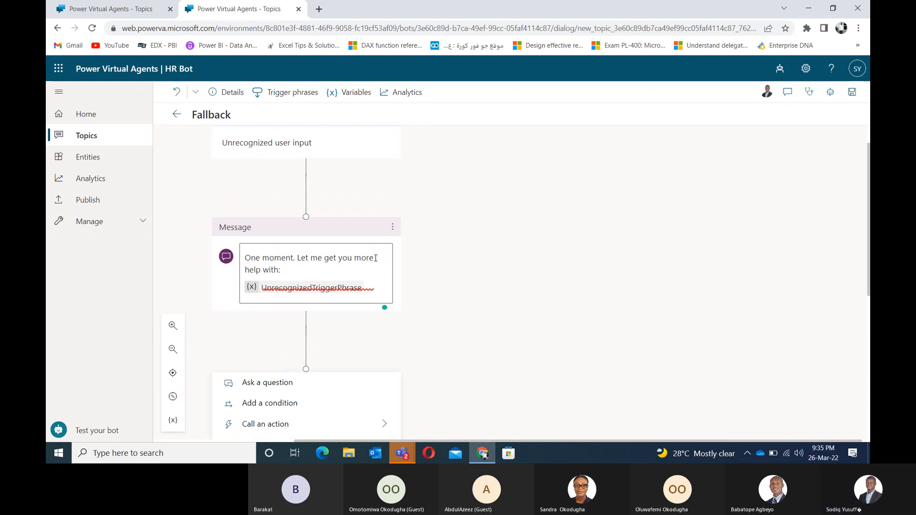
left_click(374, 259)
left_click(393, 227)
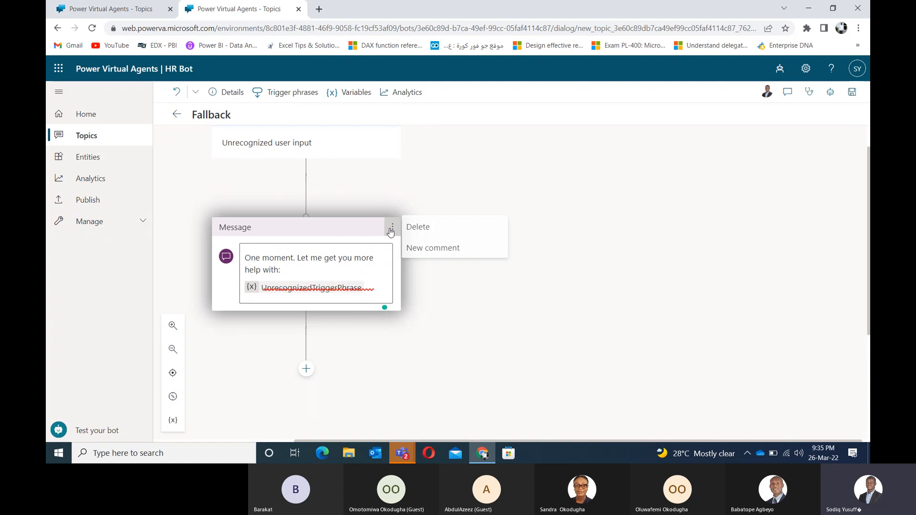
Step: Replace the Fallback message text with 'Do you mean to ask about:'
left_click(382, 288)
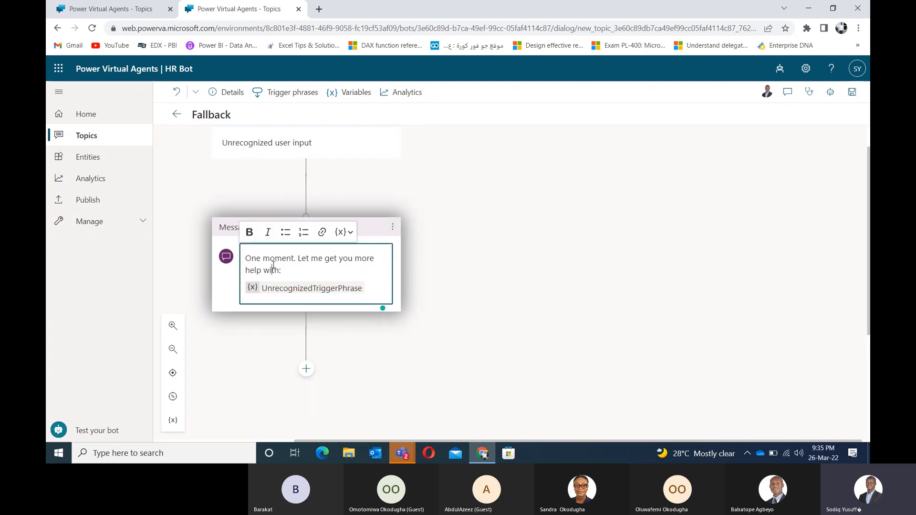
key("ctrl+a")
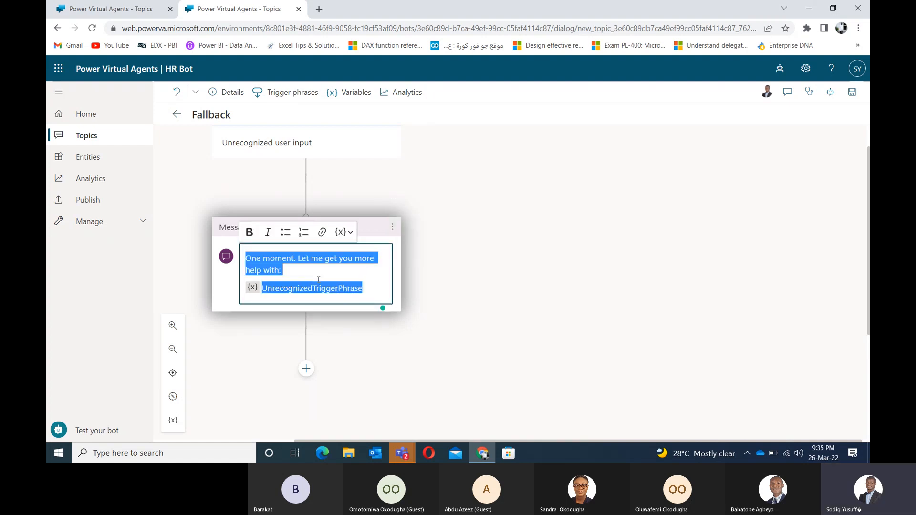
key("BackSpace")
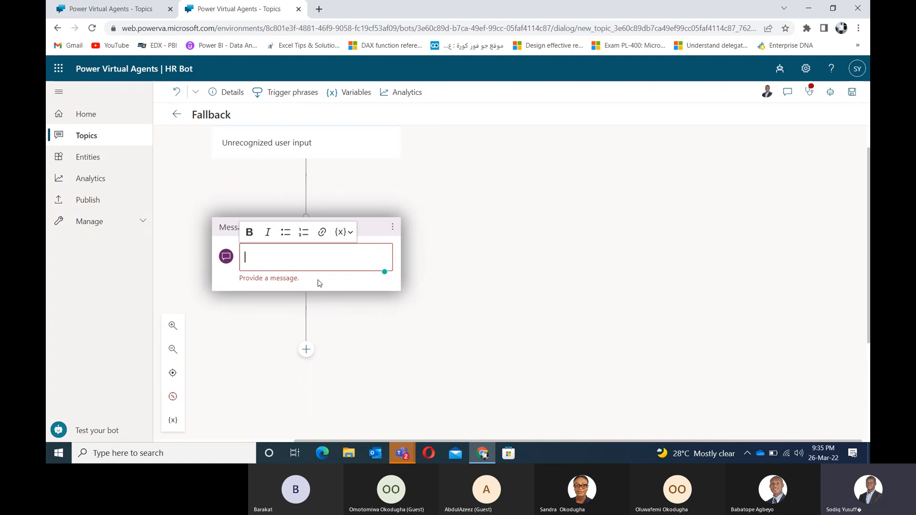
type("Do y")
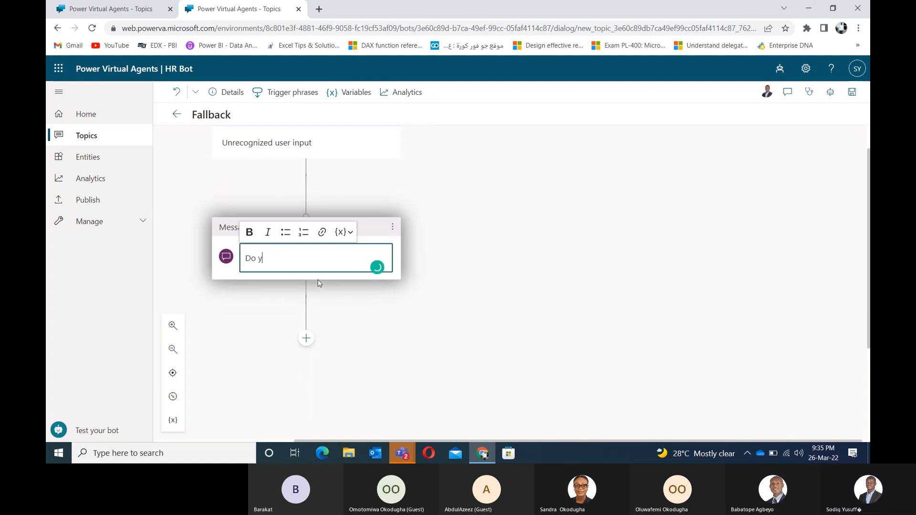
type("ou mean")
type("to ask ab")
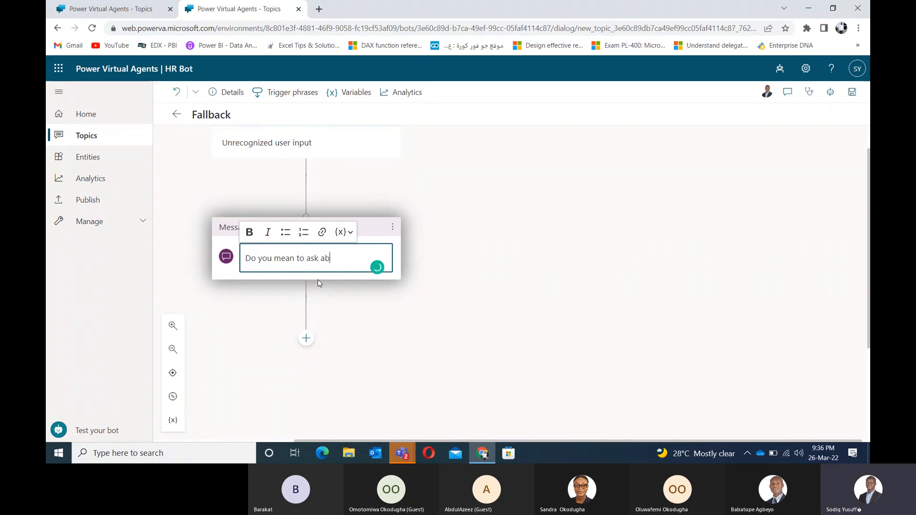
type("out:")
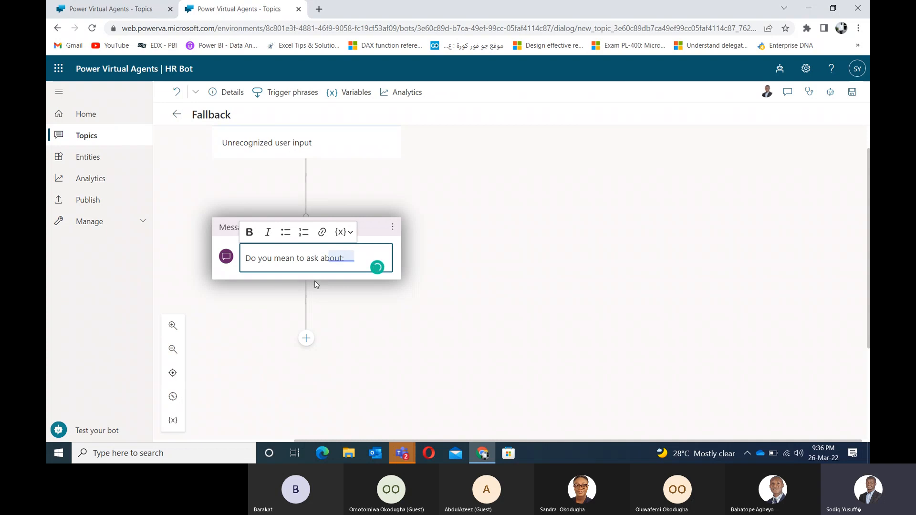
left_click(306, 338)
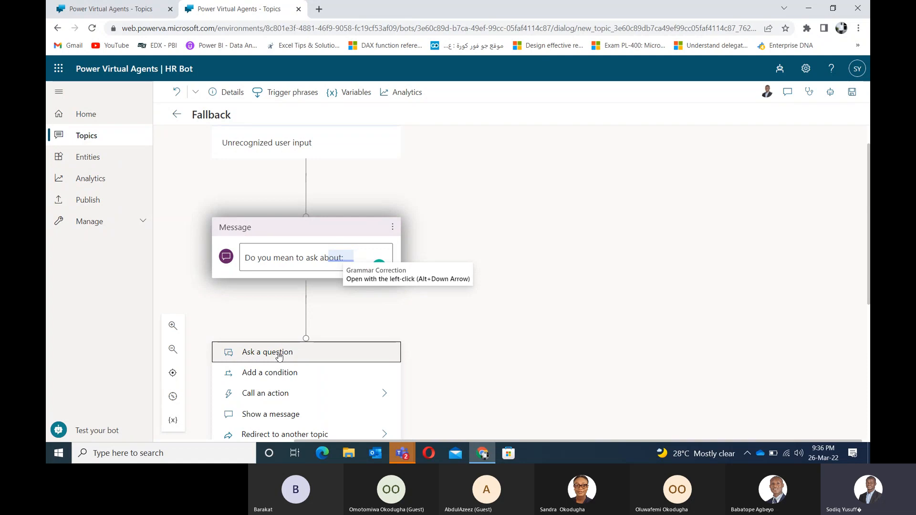
Step: Add a question node below the message and cut the 'Do you mean to ask about:' text
left_click(279, 355)
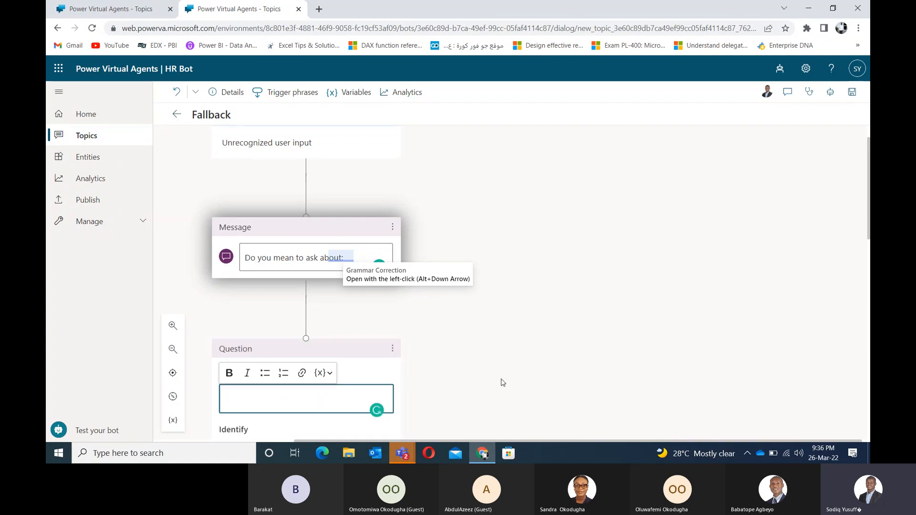
left_click_drag(501, 381, 546, 231)
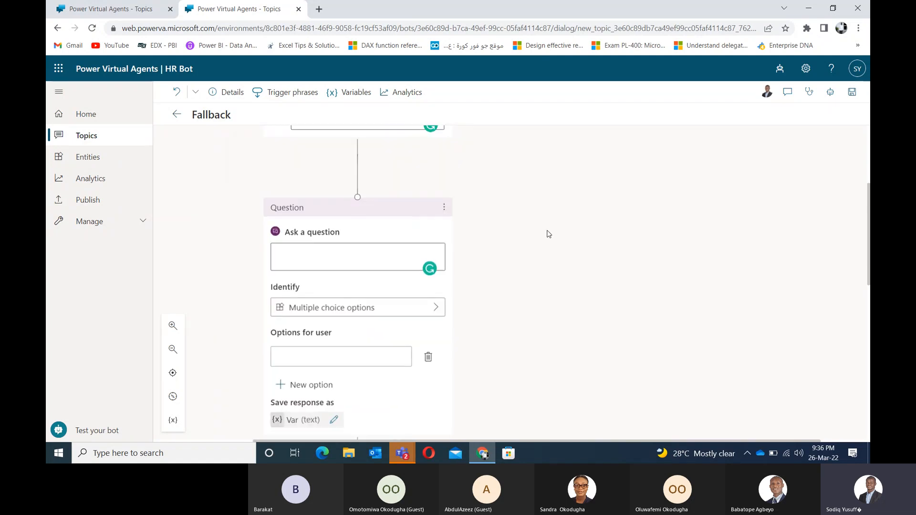
left_click_drag(509, 203, 482, 280)
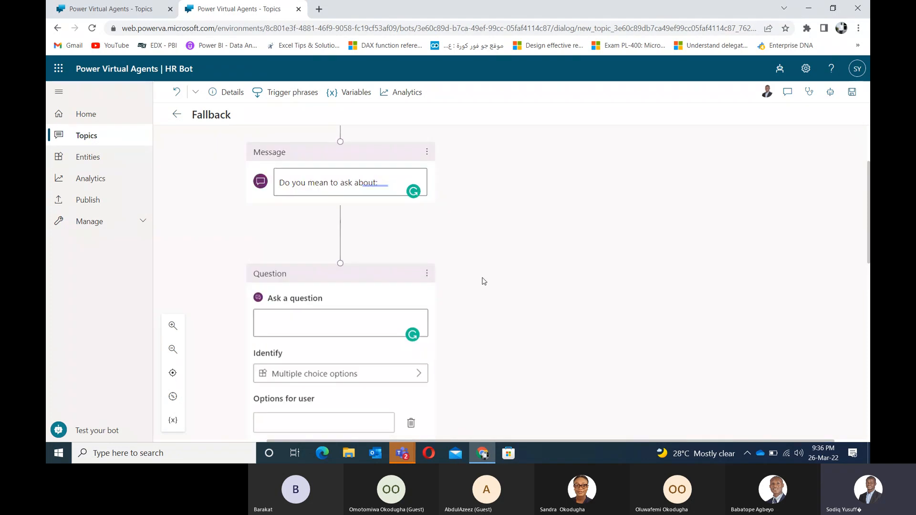
left_click(387, 185)
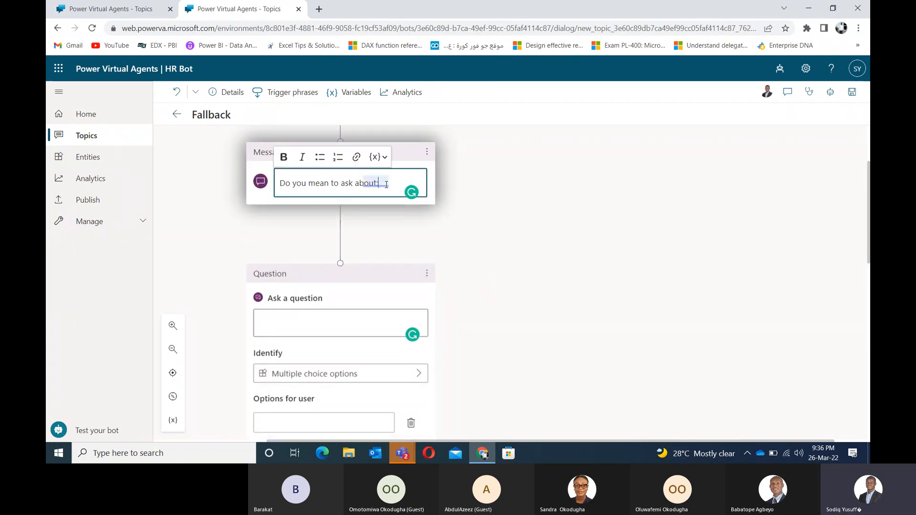
triple_click(386, 184)
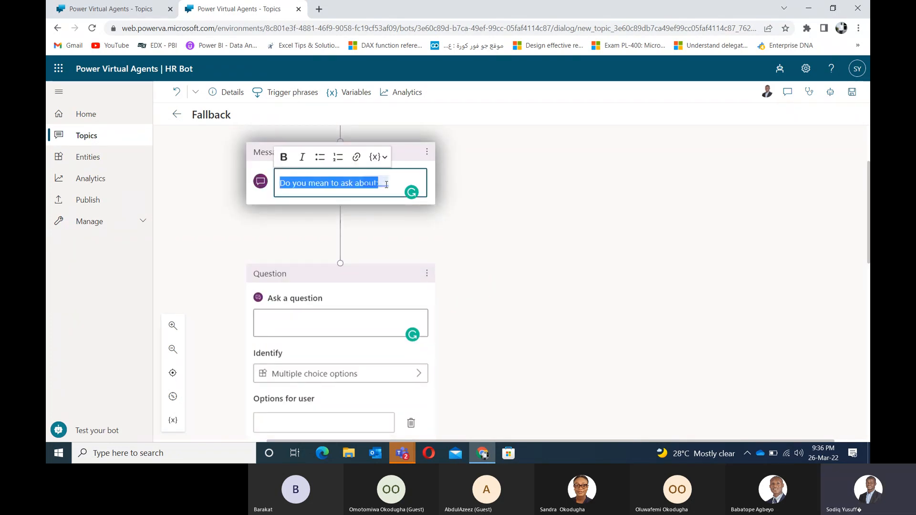
left_click(387, 185)
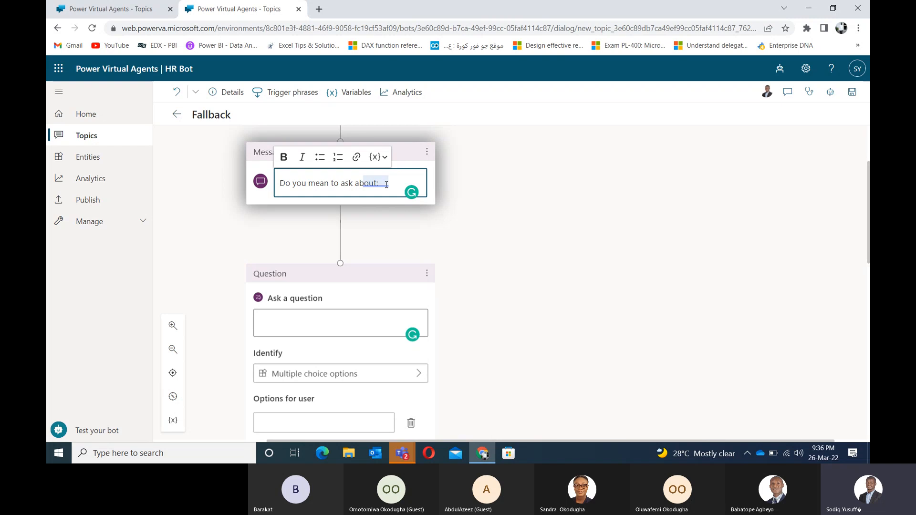
left_click_drag(386, 185, 279, 184)
key("ctrl+x")
Step: Delete both the new question node and the now-empty Message node
left_click(425, 287)
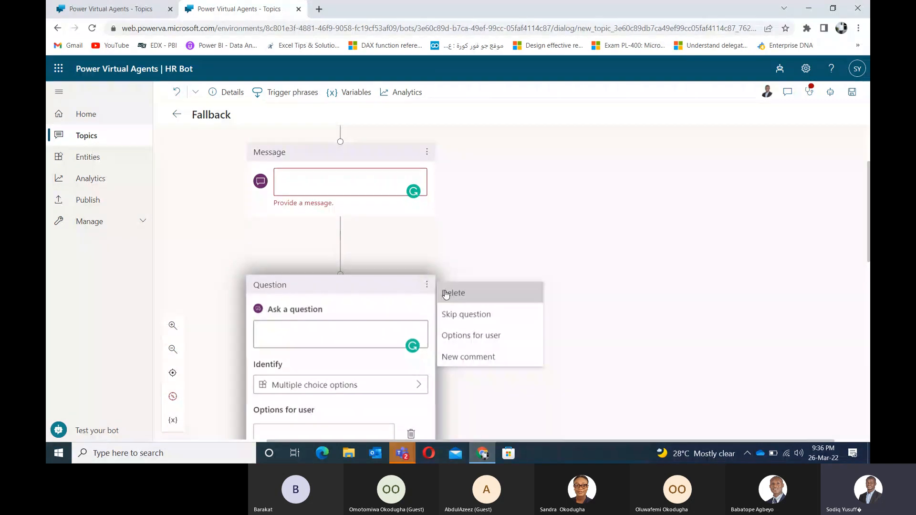
left_click(446, 294)
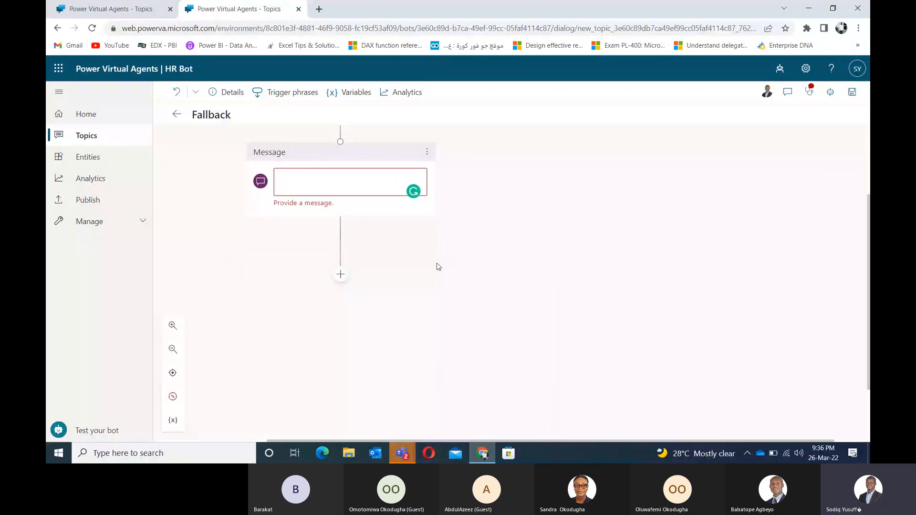
left_click(426, 151)
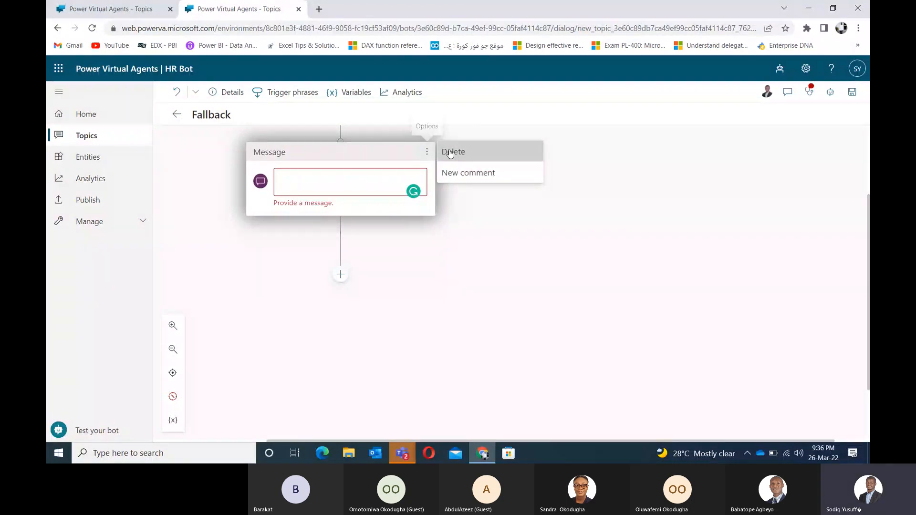
left_click(450, 153)
Step: Add a question after the trigger and paste 'Do you mean to ask about:' as its text
left_click(340, 253)
left_click(306, 294)
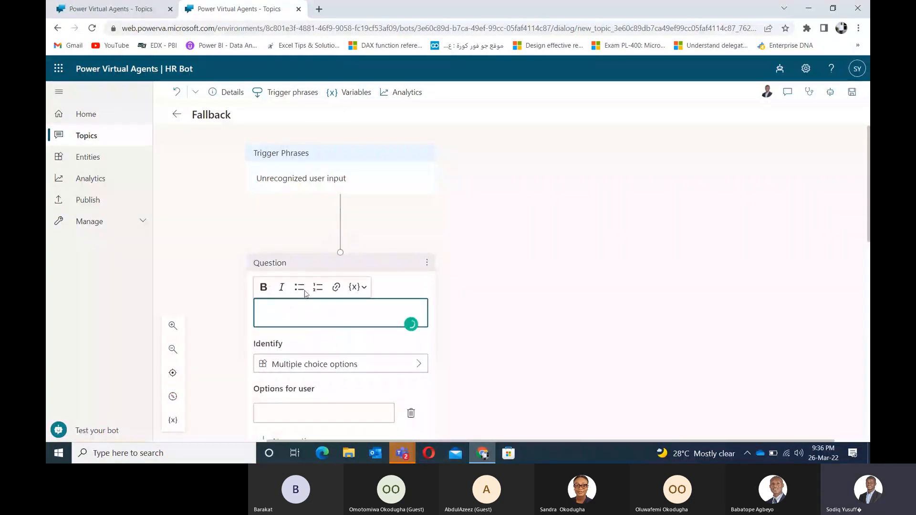
left_click(299, 311)
key("ctrl+v")
Step: Enter Leave and HMO as the question's first two choice options
left_click(319, 416)
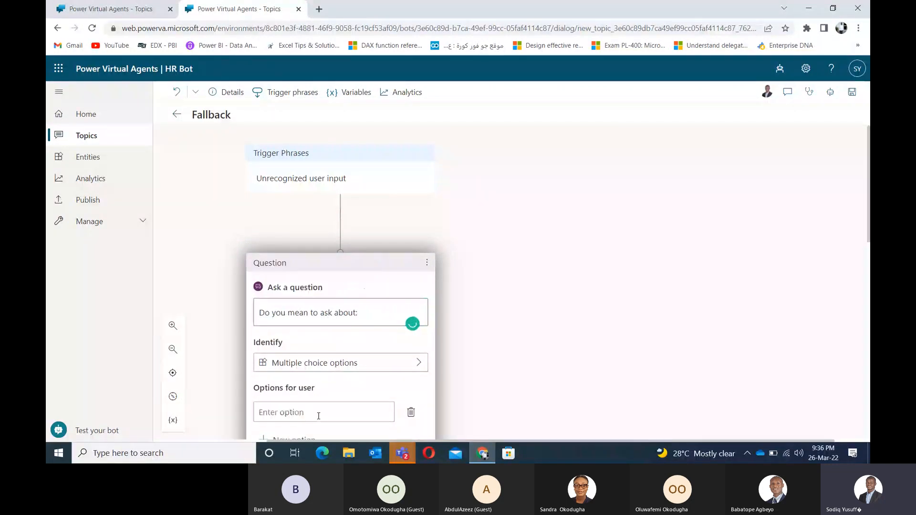
type("Leave")
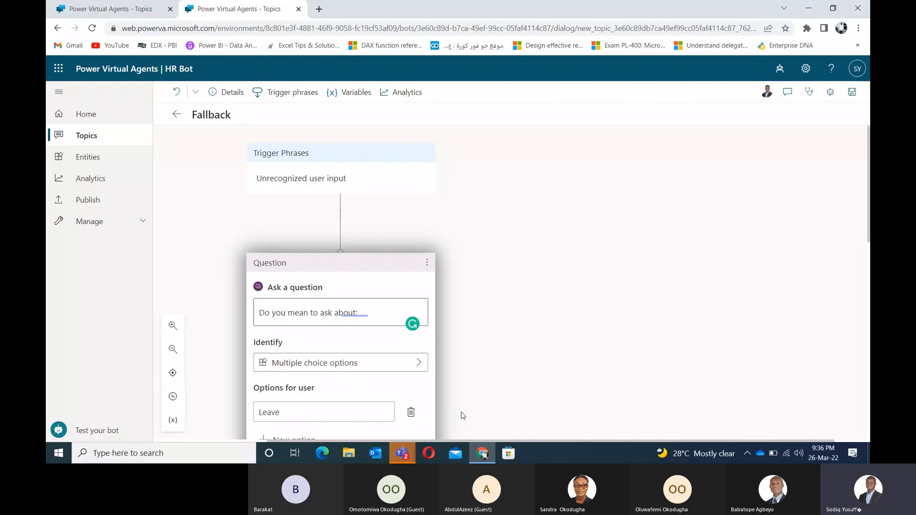
left_click(516, 385)
left_click_drag(515, 385, 520, 301)
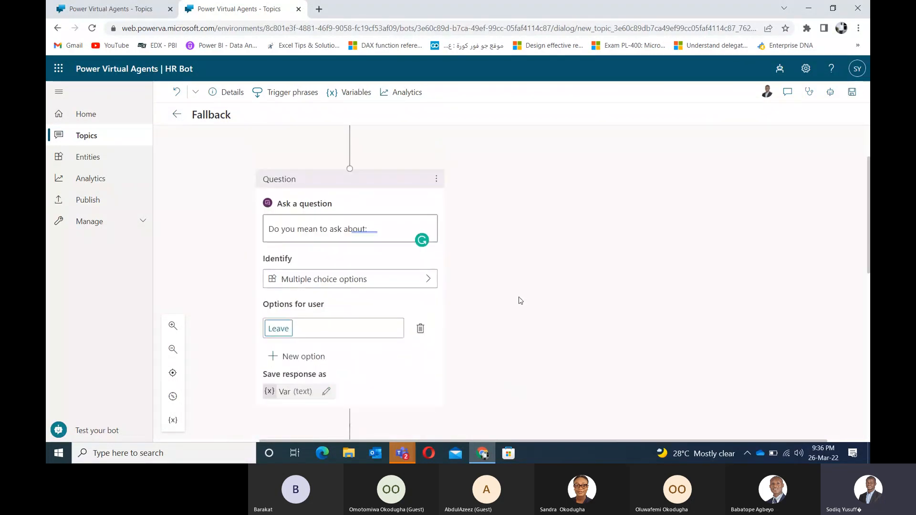
left_click(288, 362)
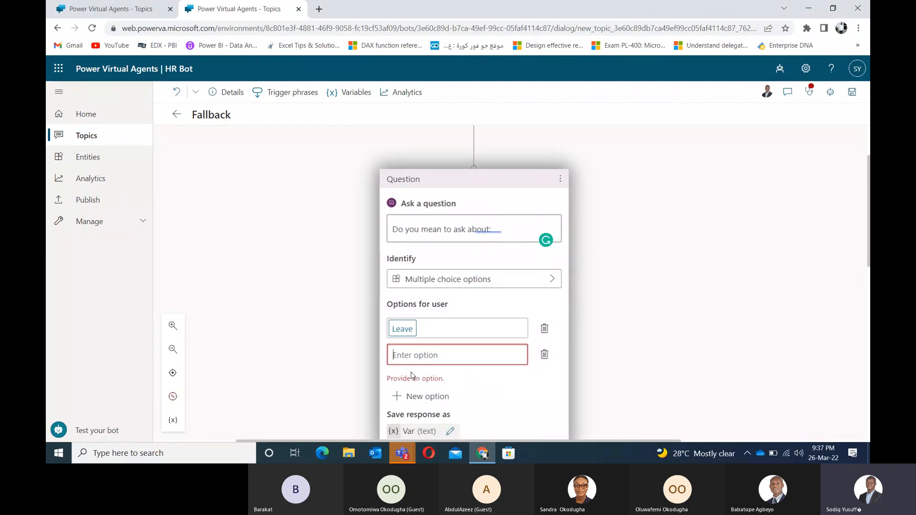
type("HMO")
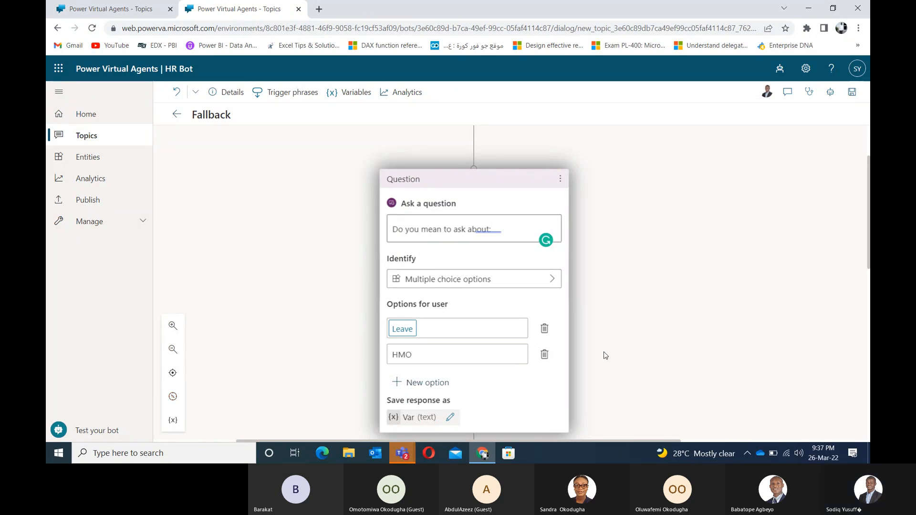
left_click(604, 356)
Step: Add Training and Payroll as the third and fourth choice options
left_click(432, 383)
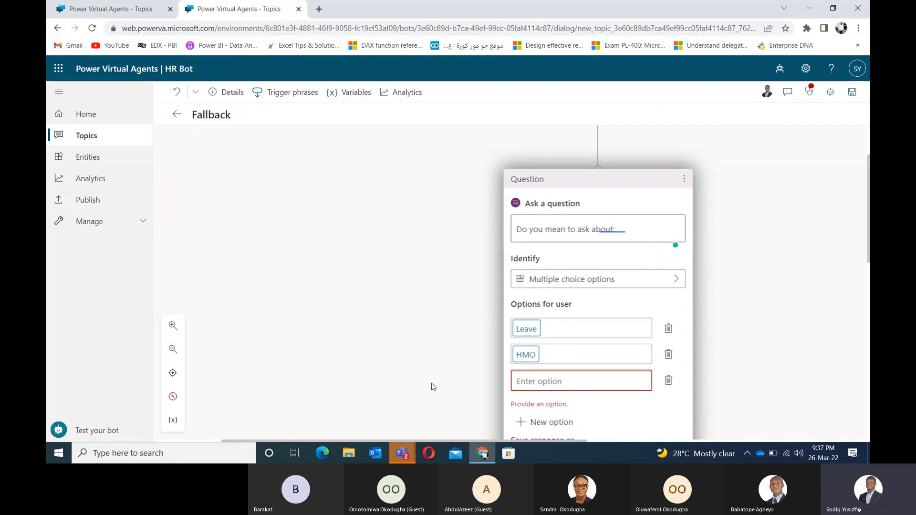
type("Trainin")
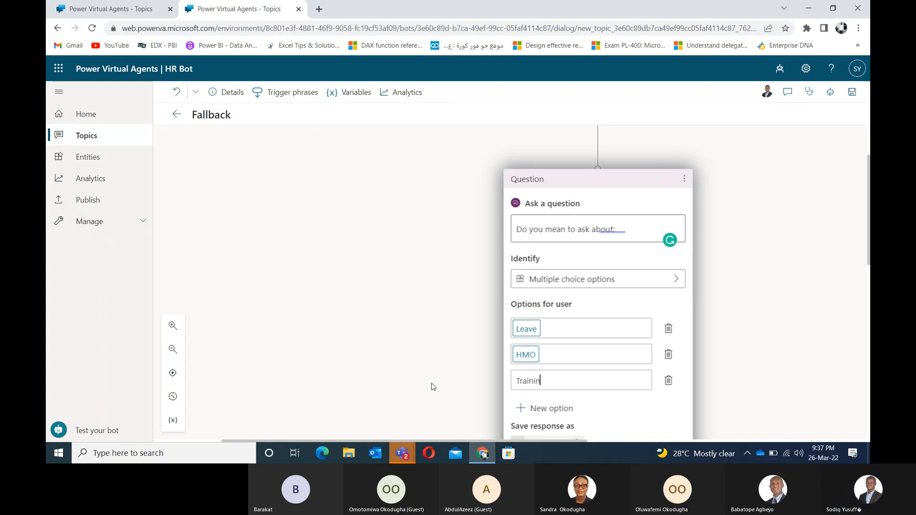
type("g")
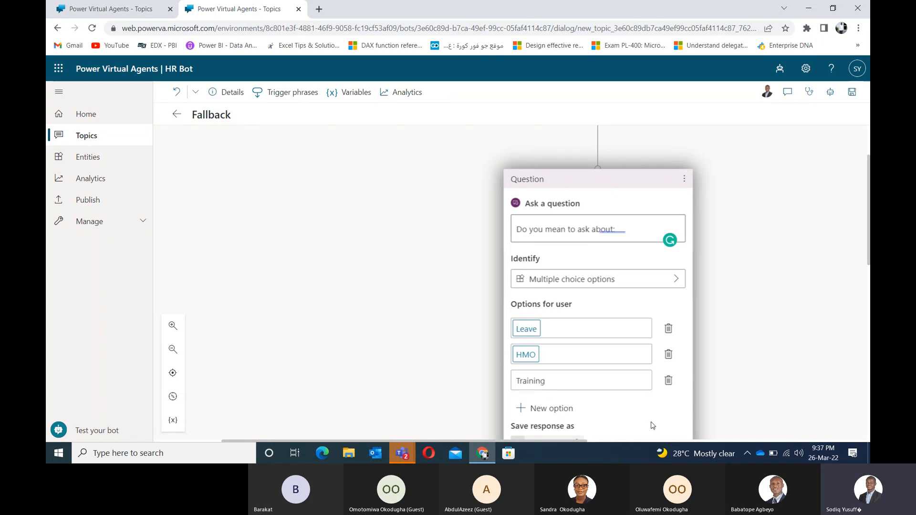
left_click_drag(651, 422, 637, 407)
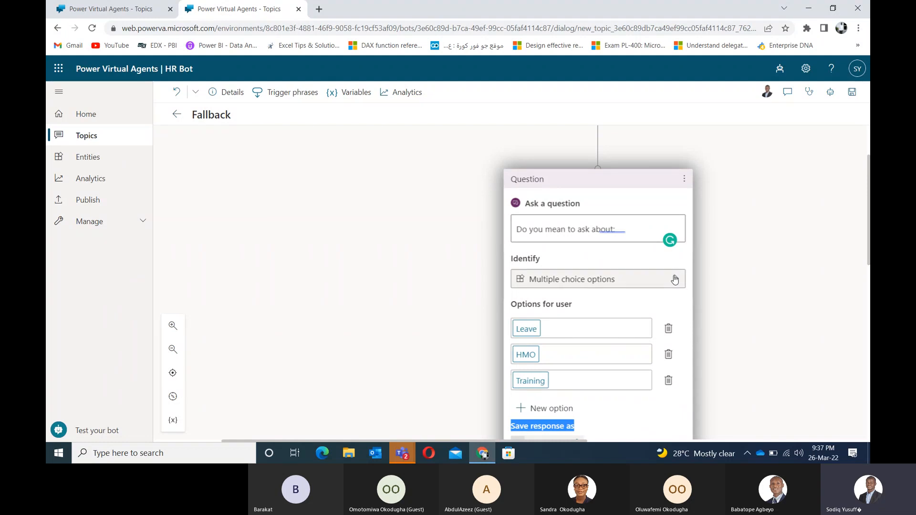
left_click_drag(472, 406, 409, 320)
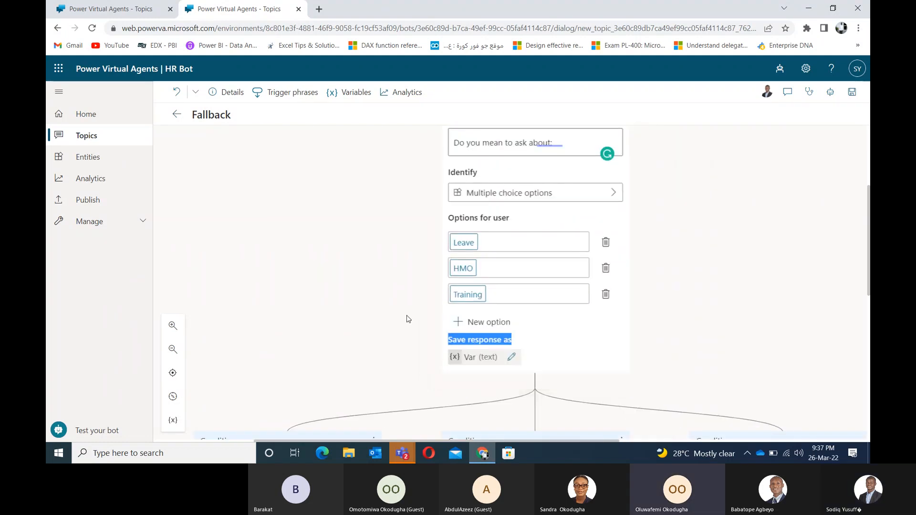
left_click(497, 322)
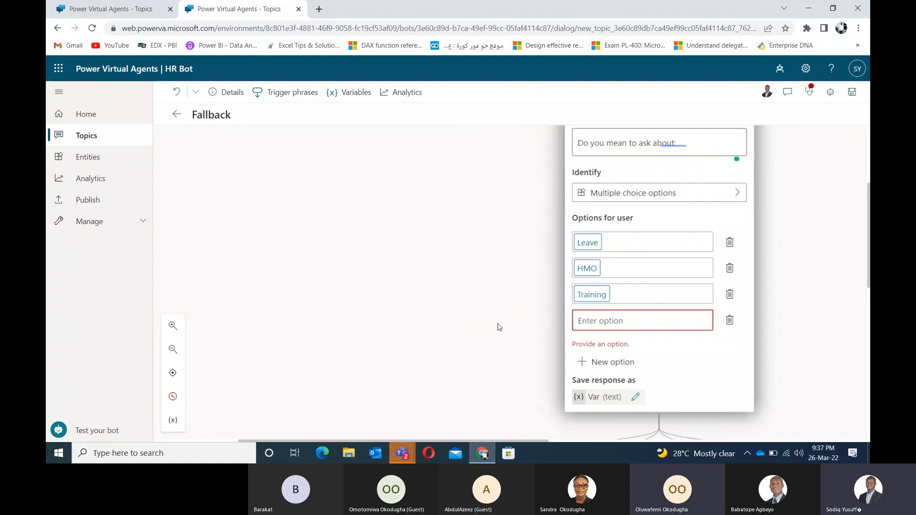
type("Payroll")
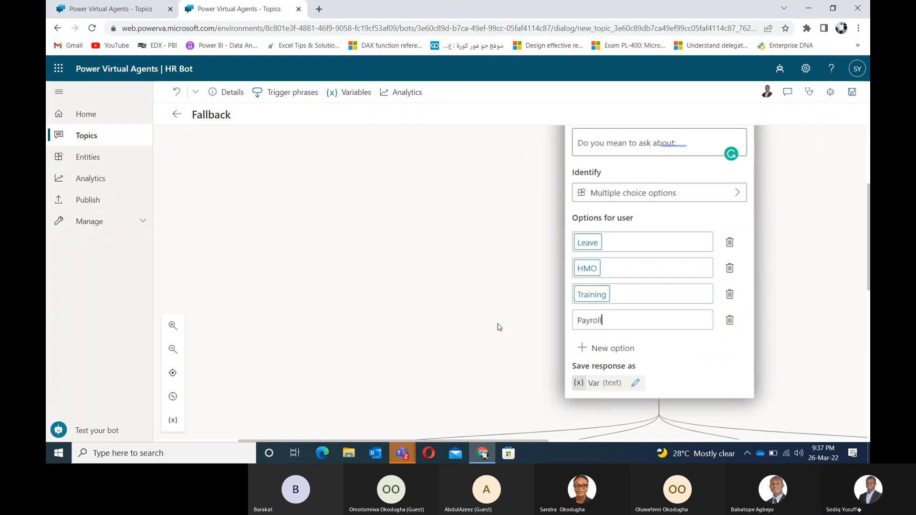
left_click(483, 312)
Step: Add a Redirect node under the Leave condition that points to the LEAVE topic
scroll(441, 351, "down", 1)
scroll(442, 353, "down", 2)
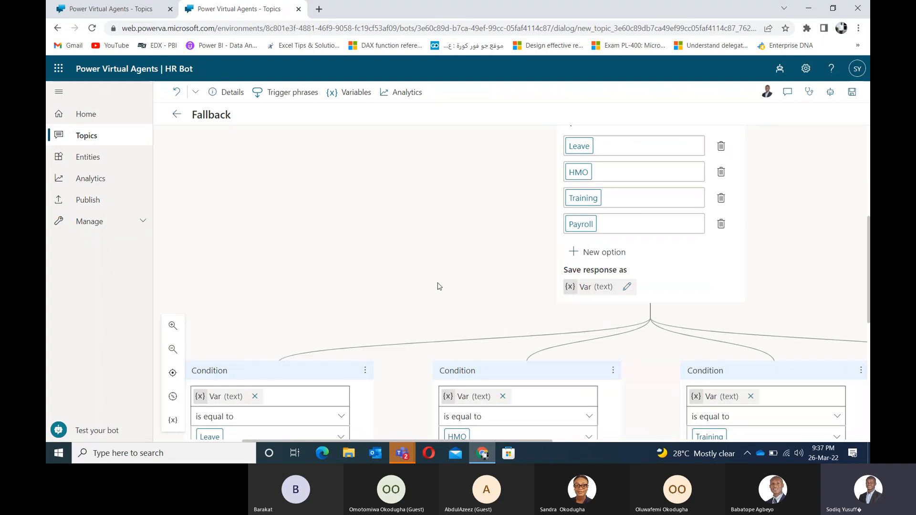
scroll(440, 286, "down", 2)
scroll(432, 285, "down", 2)
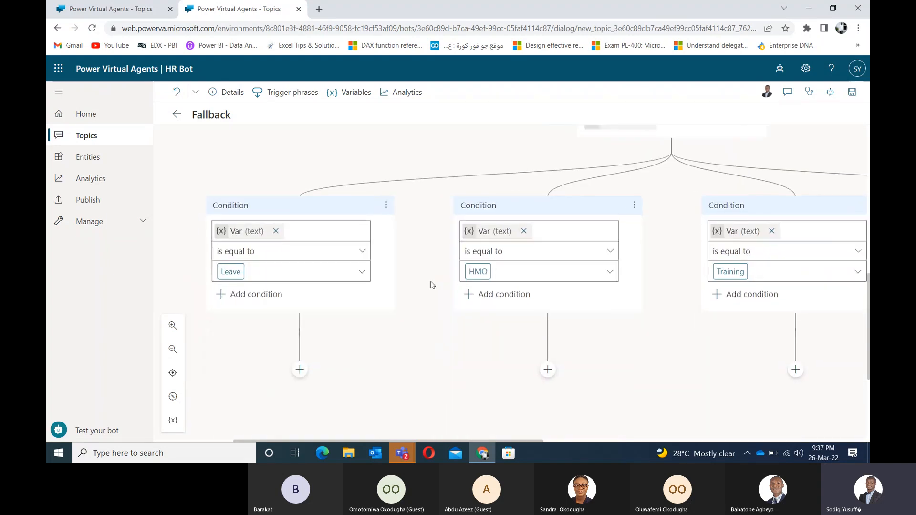
scroll(432, 285, "down", 1)
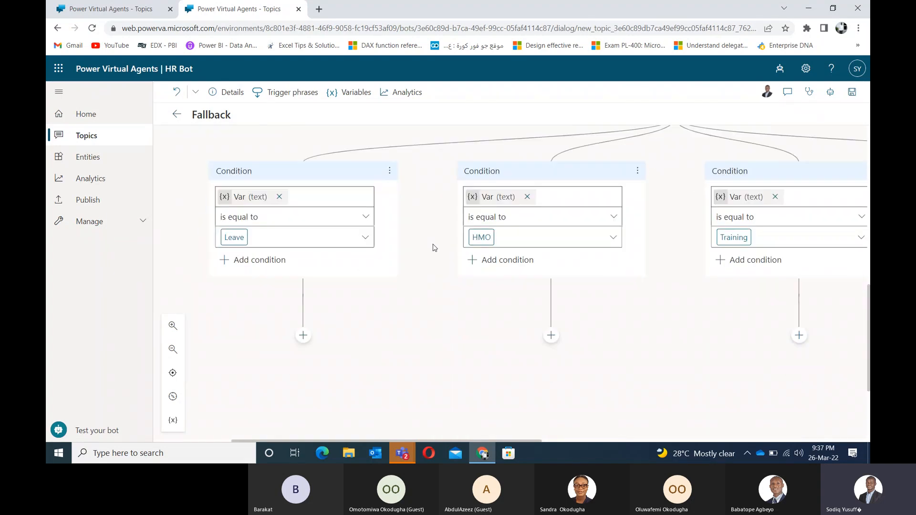
left_click(303, 335)
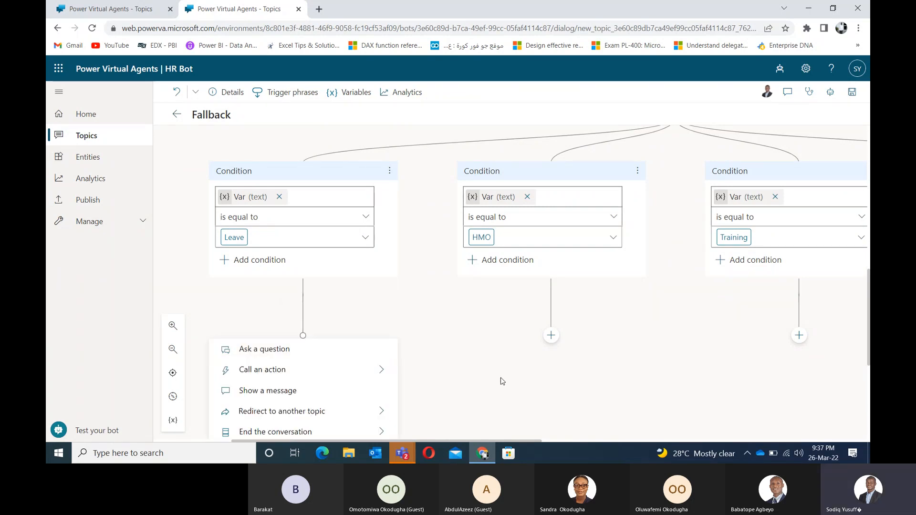
left_click_drag(521, 389, 539, 271)
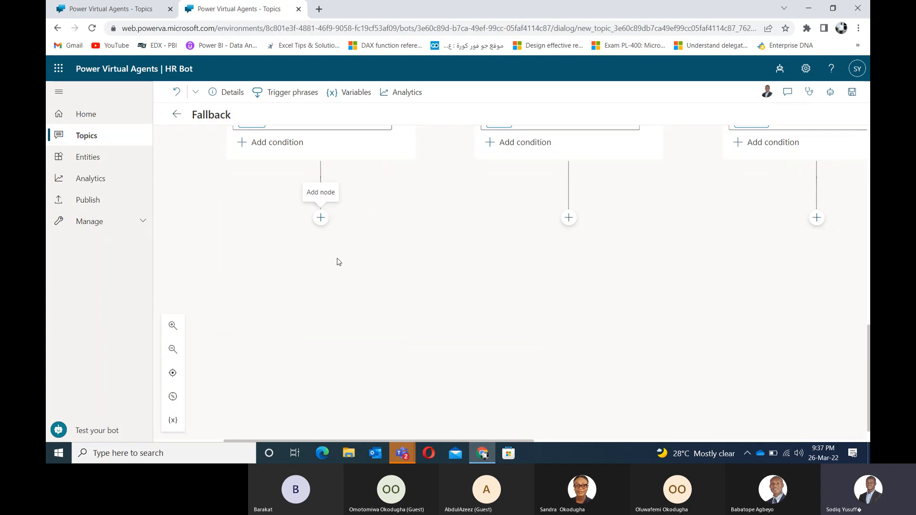
left_click(321, 219)
mouse_move(337, 309)
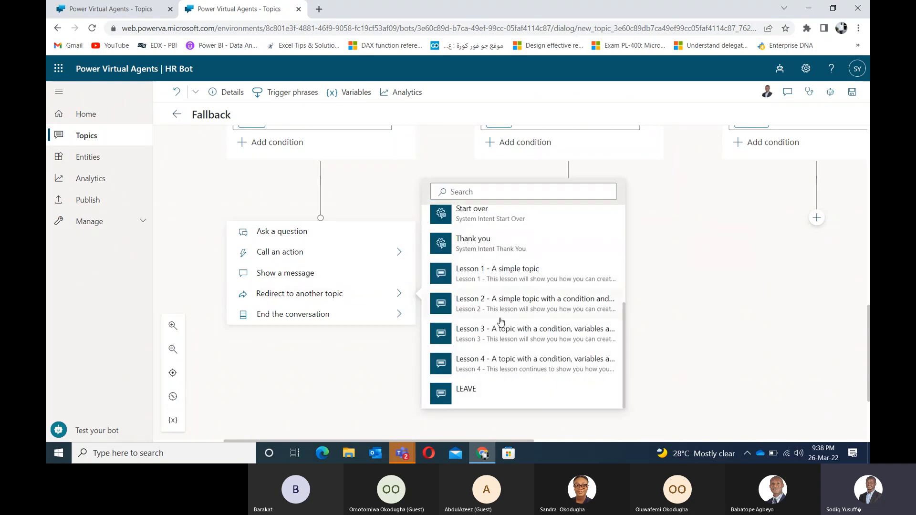
left_click(467, 390)
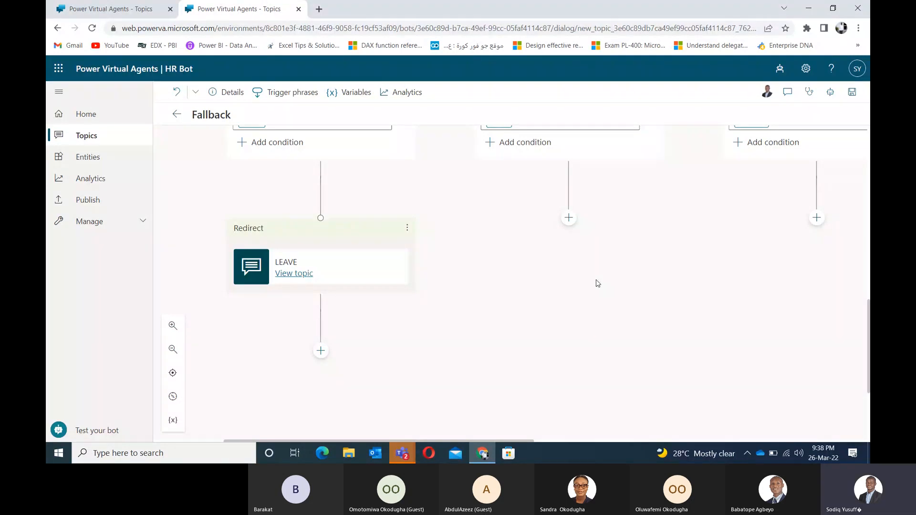
left_click_drag(662, 228, 573, 321)
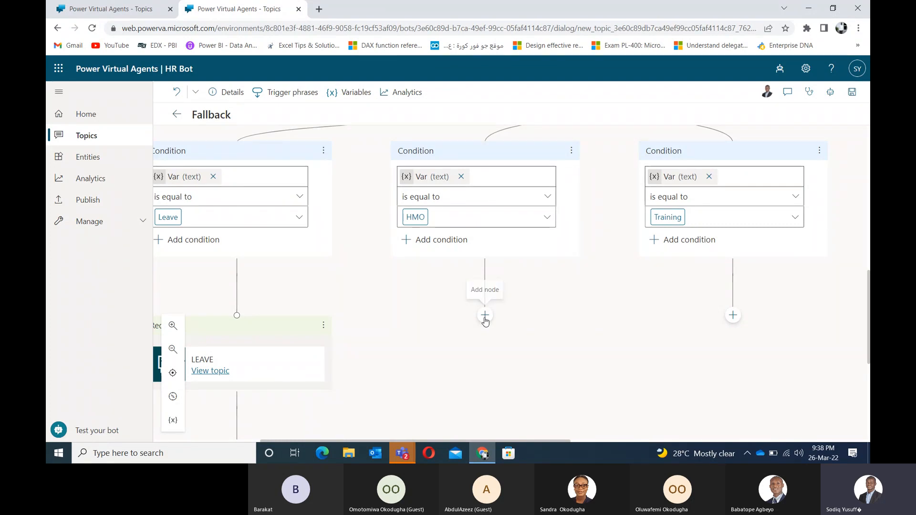
Step: Save the Fallback topic, leaving the HMO branch without a node
left_click(485, 319)
left_click(627, 317)
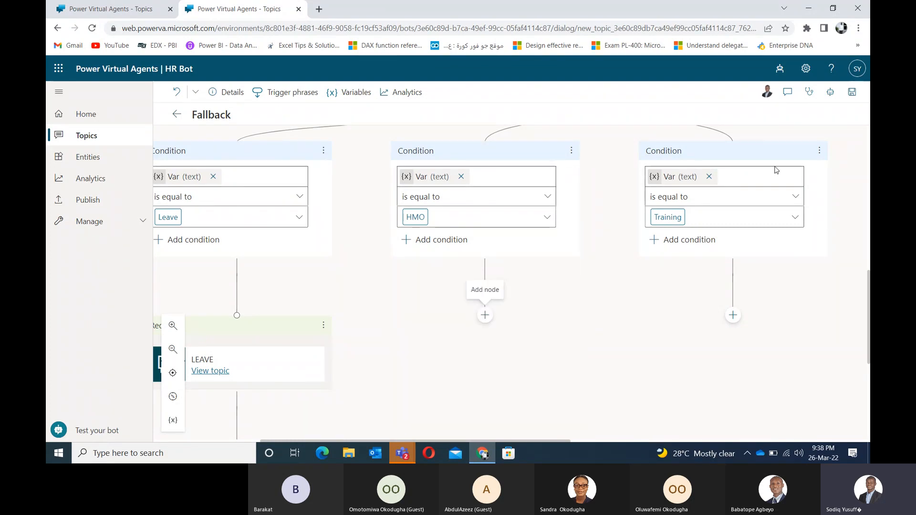
left_click(853, 94)
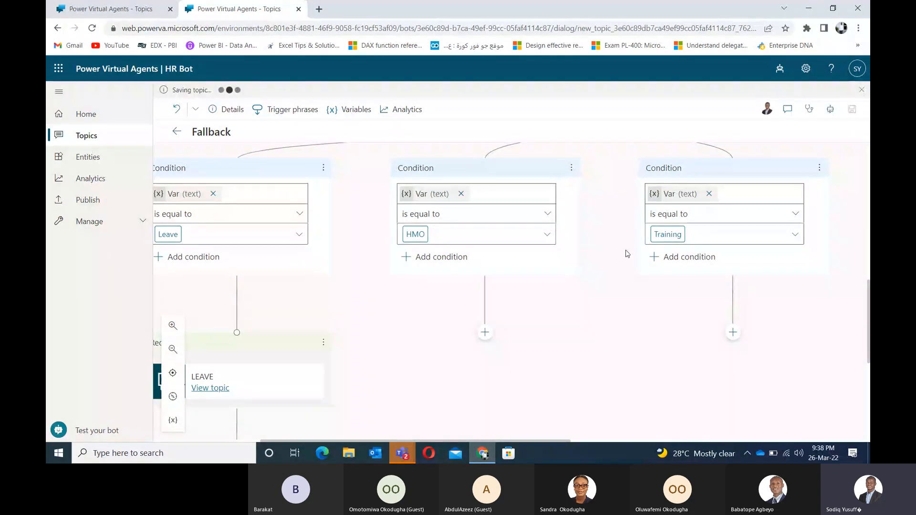
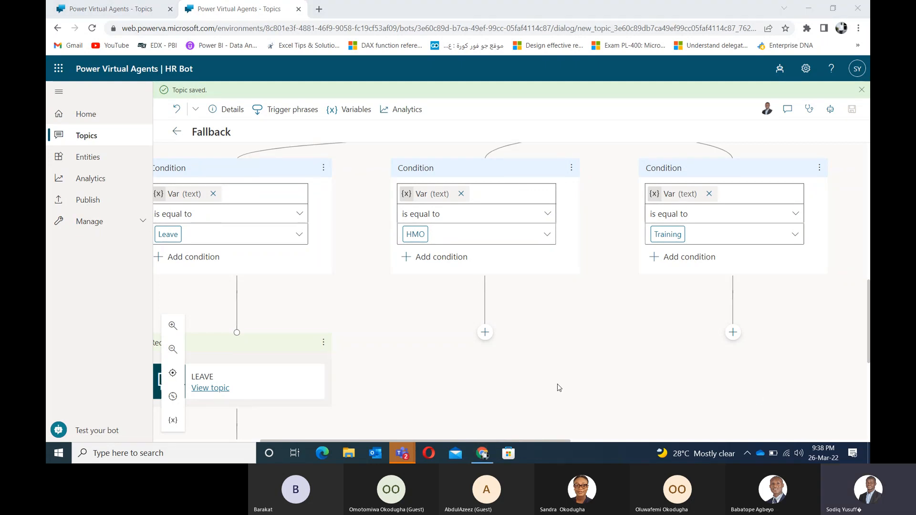
Step: Send 'I need another system' to the HR Bot in the test chat
left_click(90, 435)
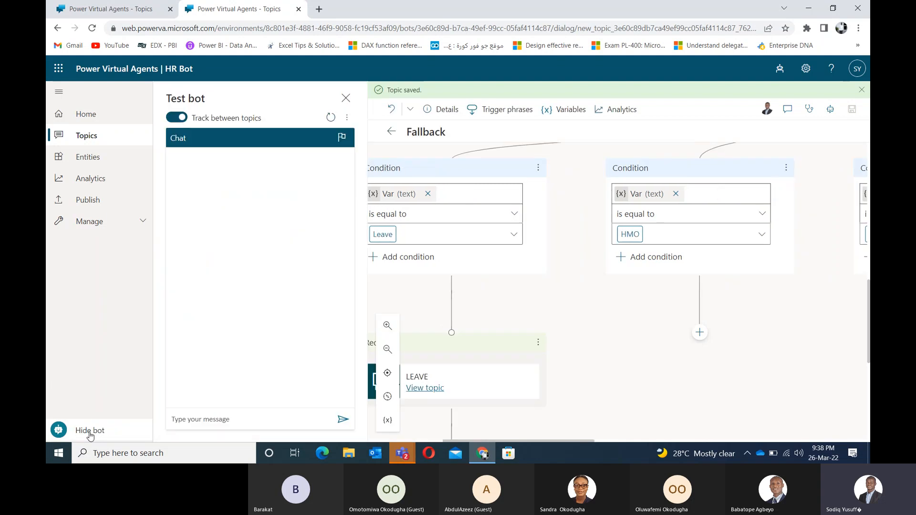
left_click(258, 419)
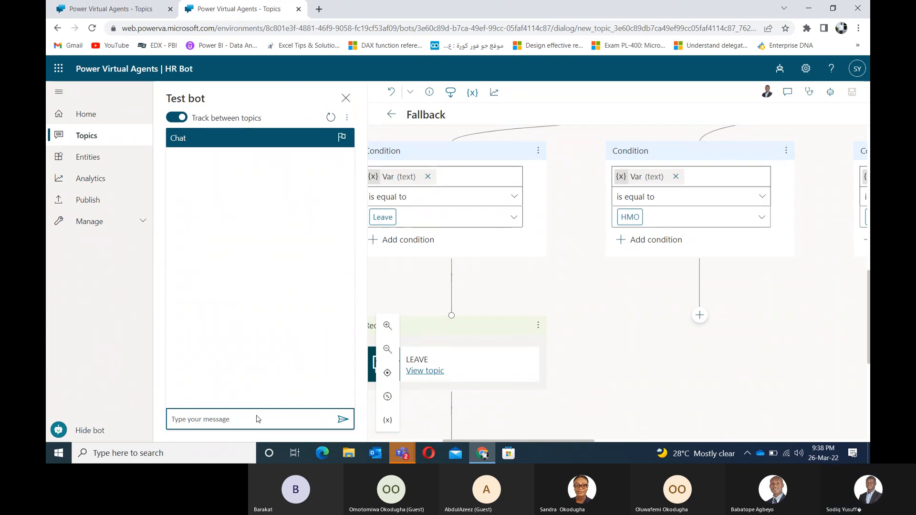
type("I need another syste")
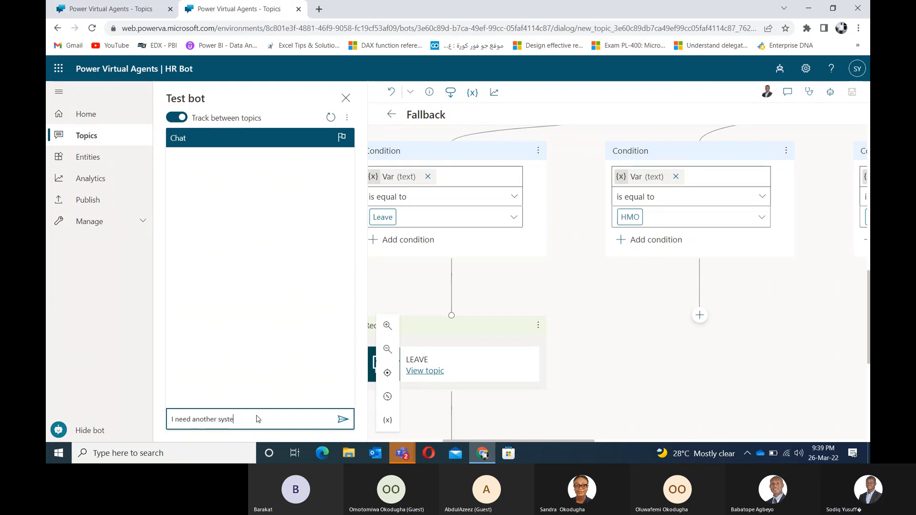
type("m")
key("Return")
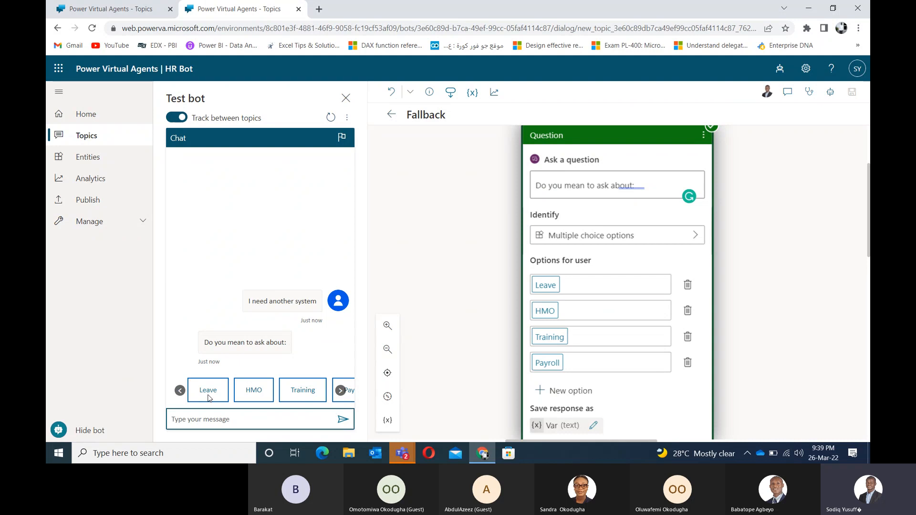
Step: Browse the suggested topics carousel and choose Leave
left_click(341, 391)
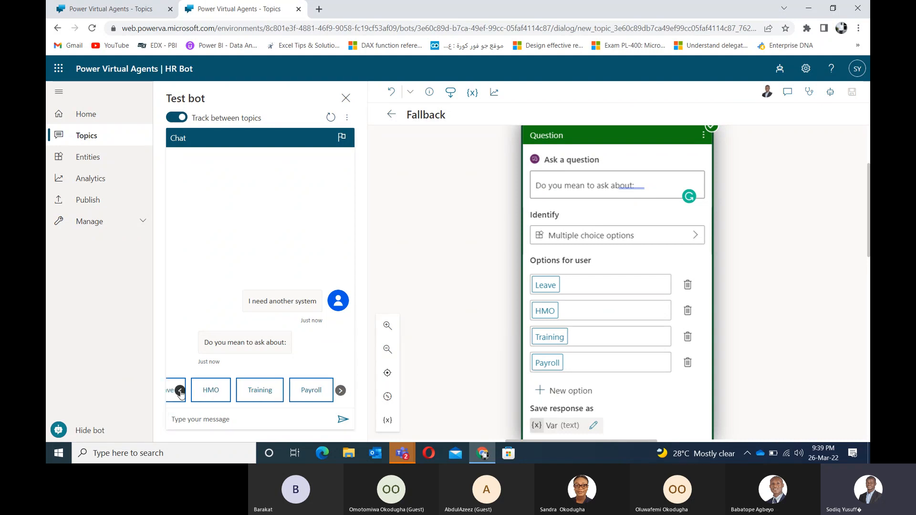
left_click(180, 391)
left_click(340, 392)
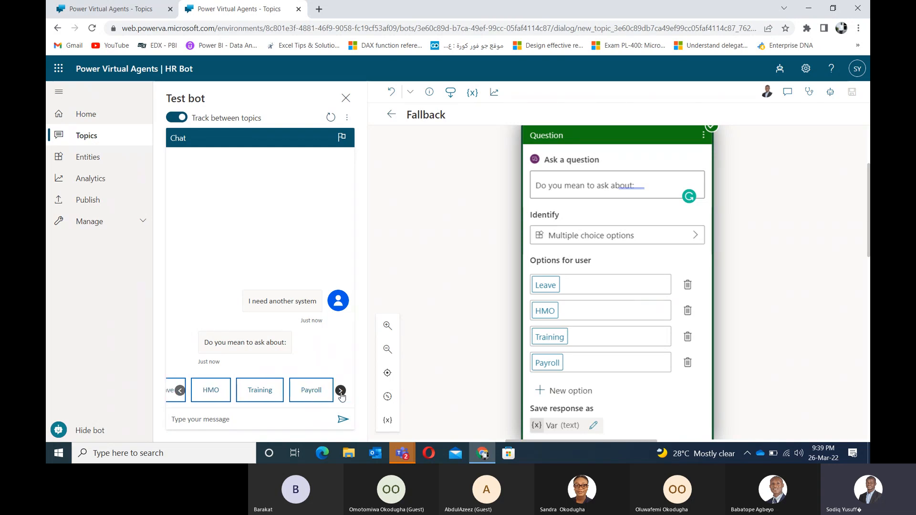
left_click(179, 391)
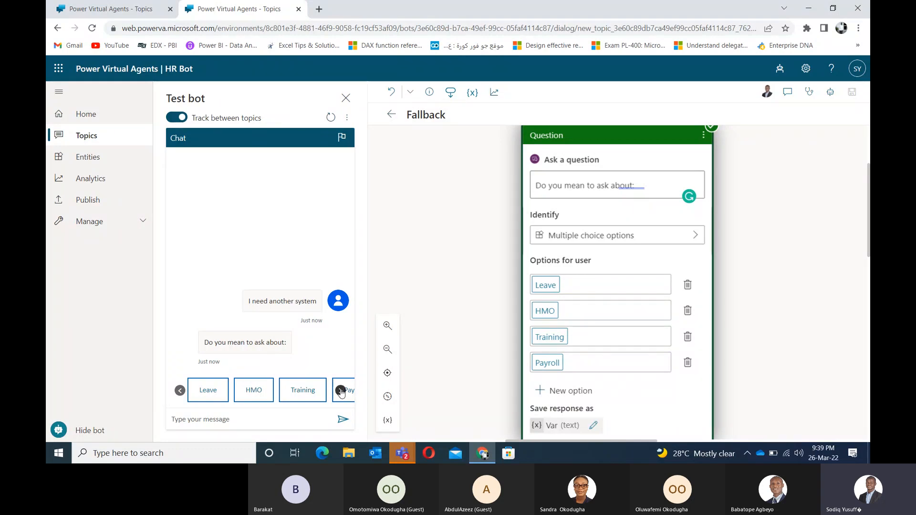
left_click(208, 392)
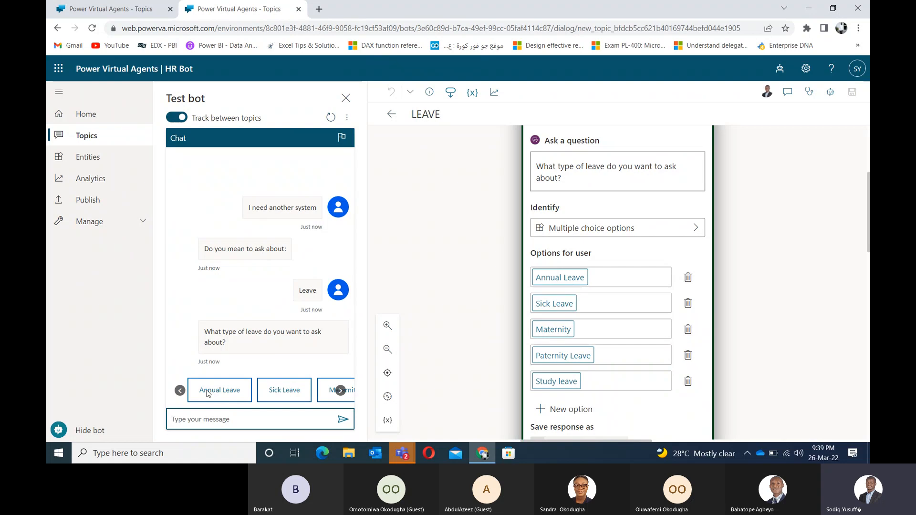
Step: Ask about Sick Leave, then answer No to whether that helped
left_click(340, 390)
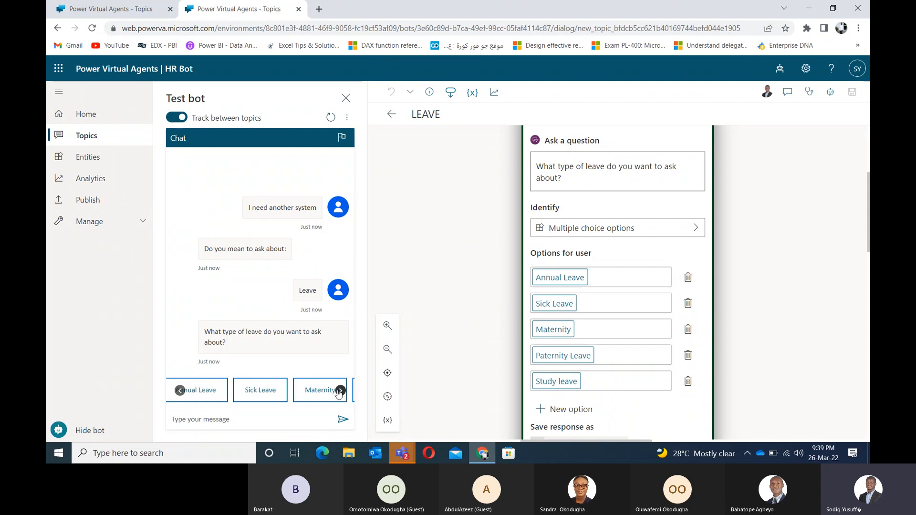
left_click(260, 389)
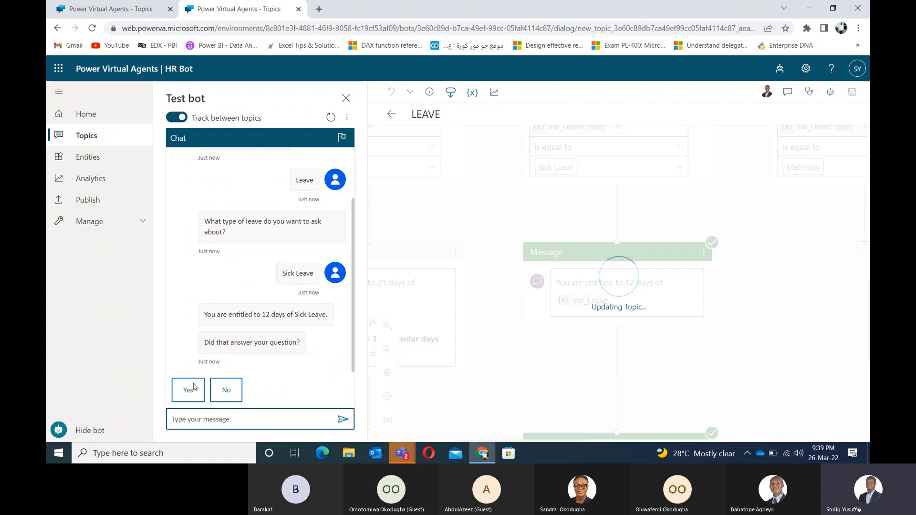
left_click(223, 391)
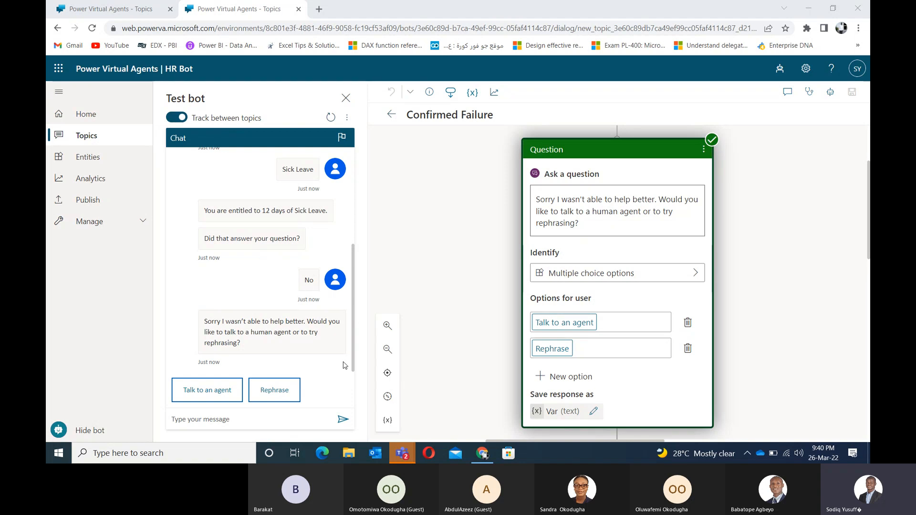
left_click(352, 336)
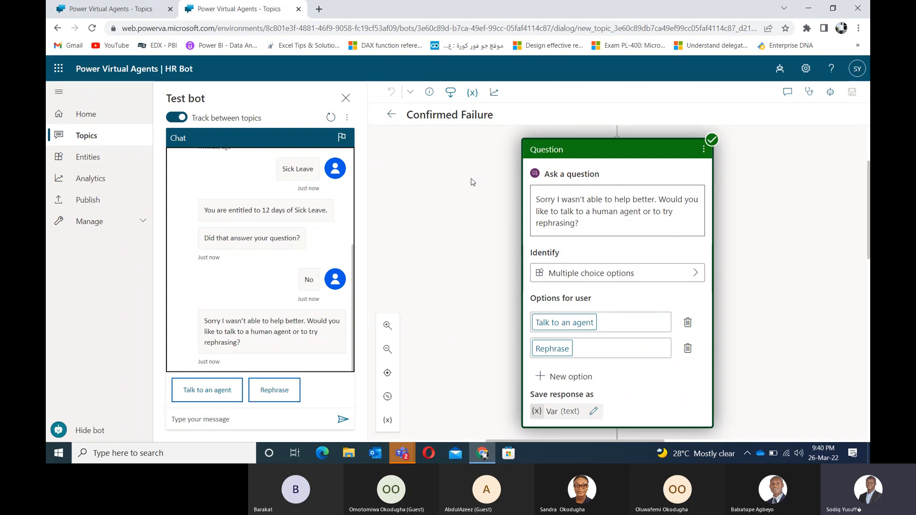
scroll(448, 236, "down", 1)
left_click_drag(449, 236, 384, 262)
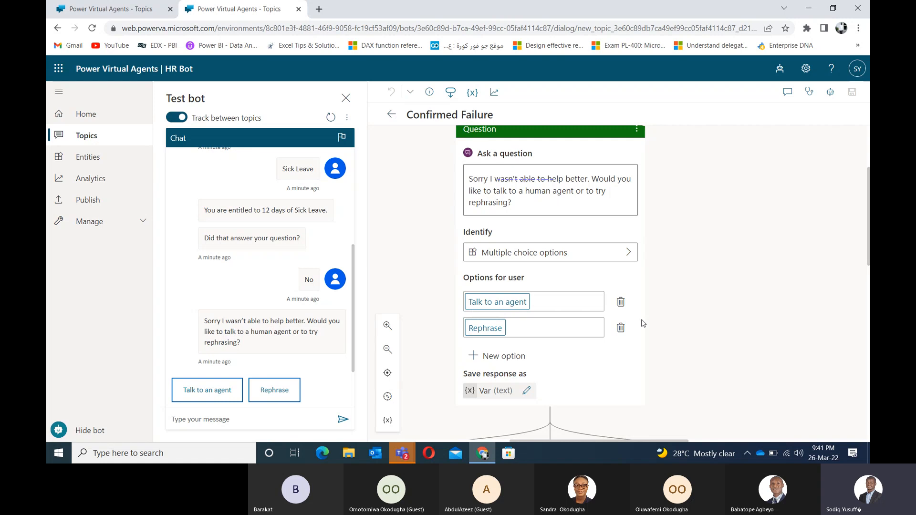
scroll(657, 241, "down", 3)
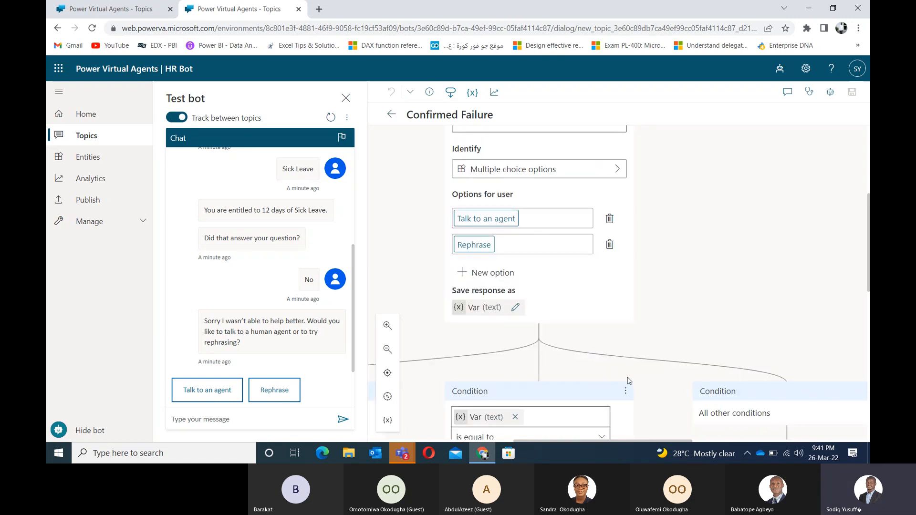
left_click(85, 137)
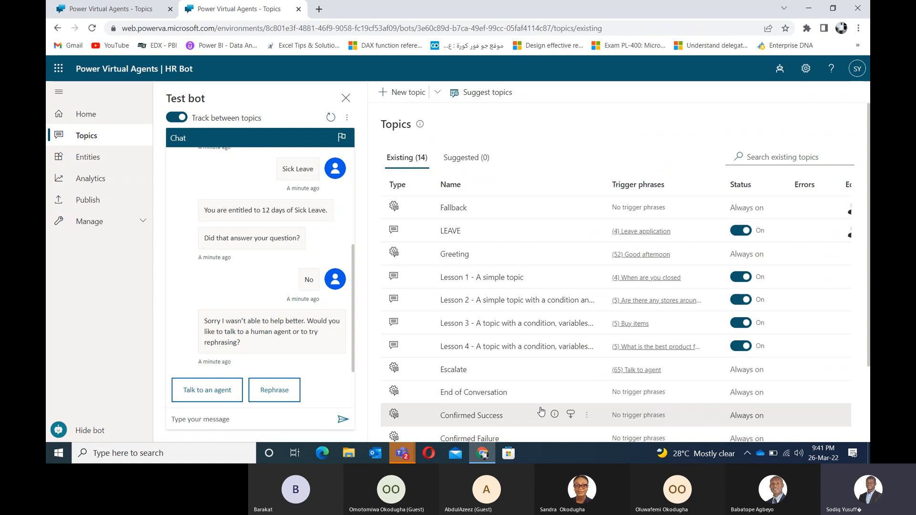
left_click(462, 416)
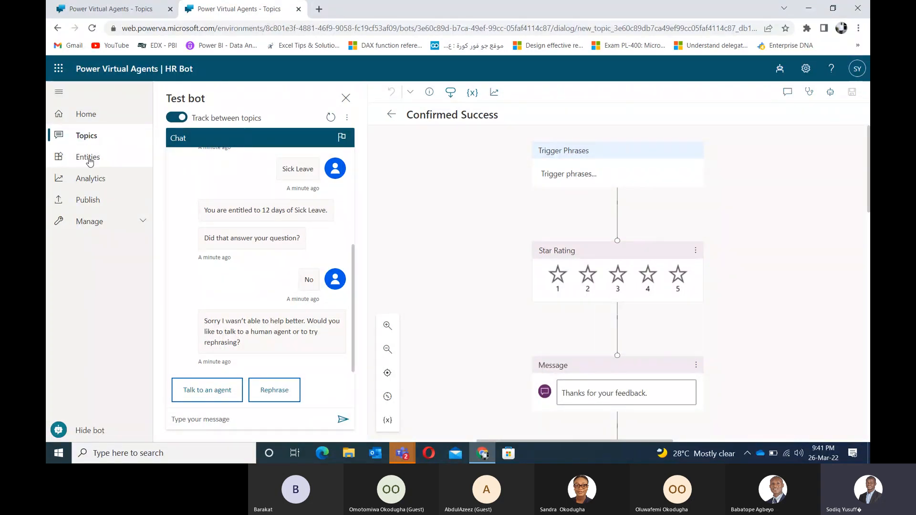
left_click(81, 136)
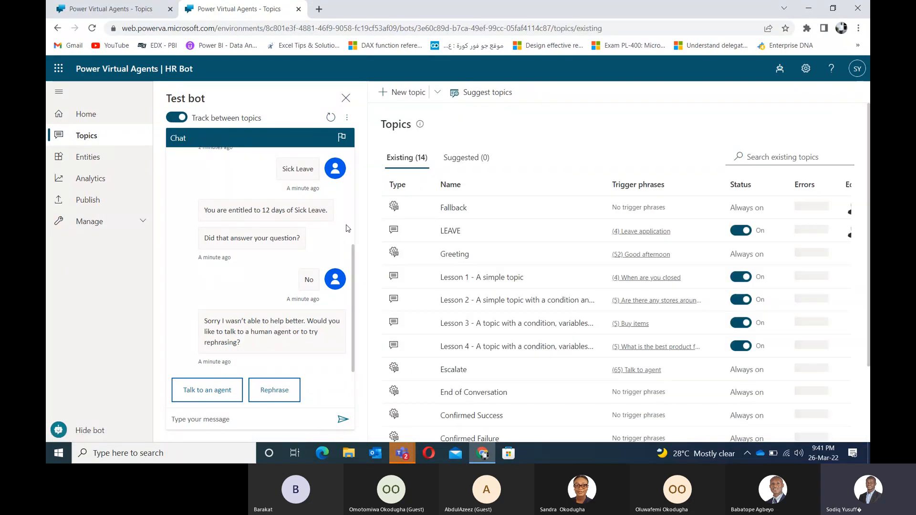
left_click(477, 439)
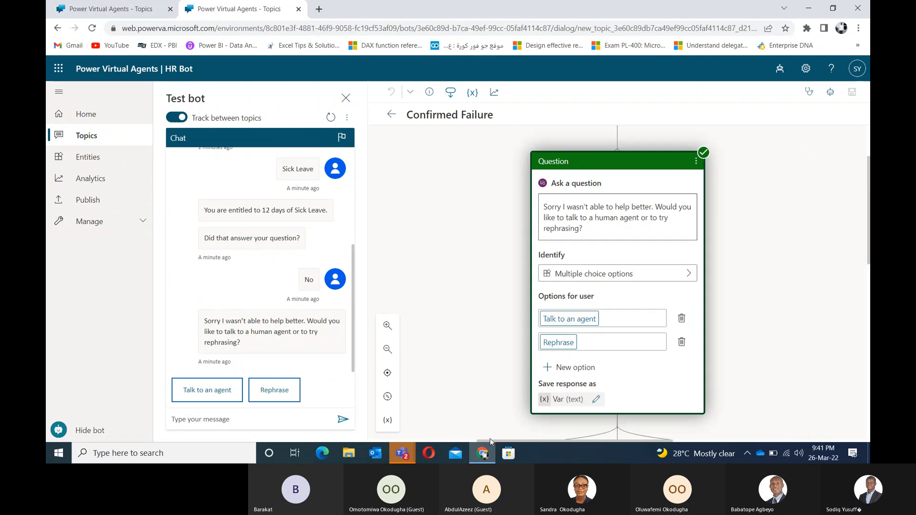
left_click_drag(758, 405, 673, 426)
left_click_drag(714, 225, 677, 211)
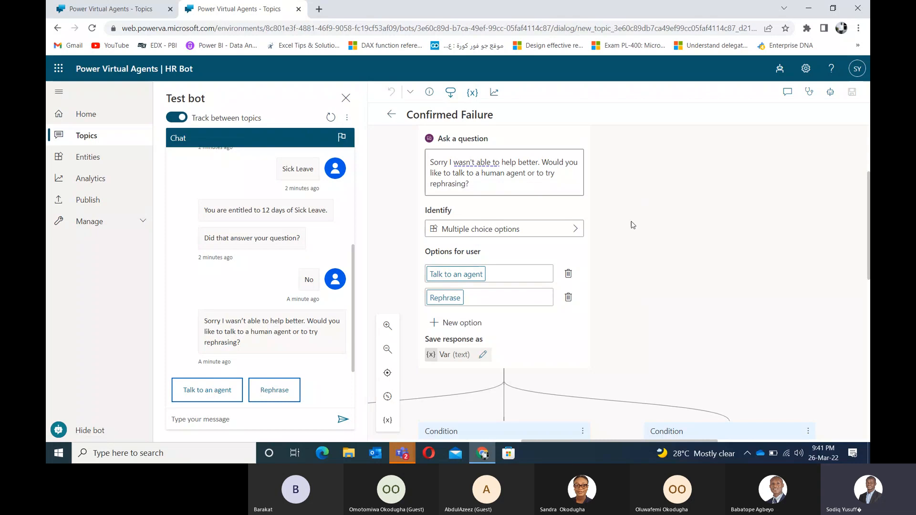
Step: Delete the Question node and the Escalate redirect from Confirmed Failure
left_click_drag(632, 225, 615, 260)
left_click(562, 176)
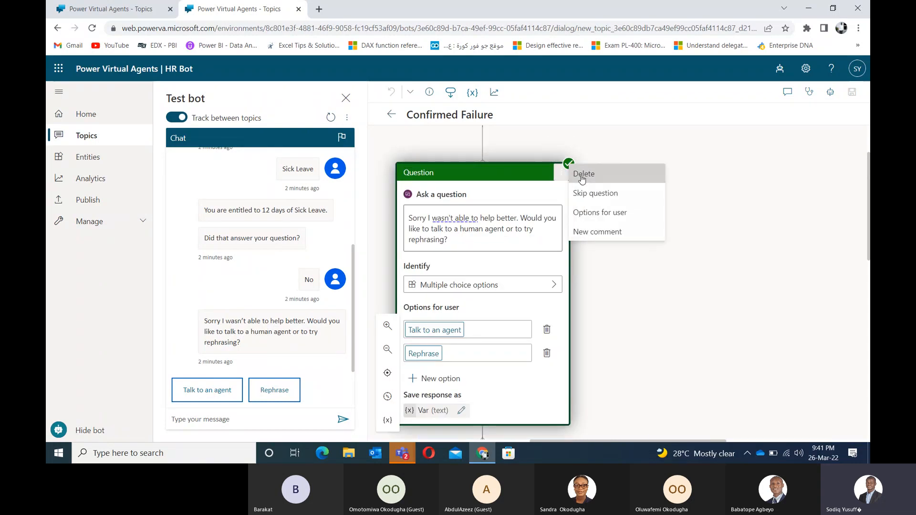
left_click(583, 174)
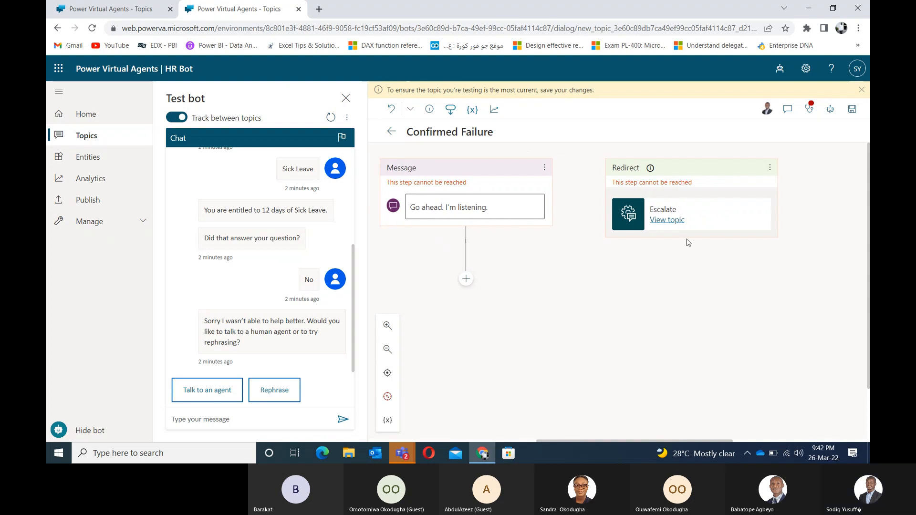
left_click(769, 167)
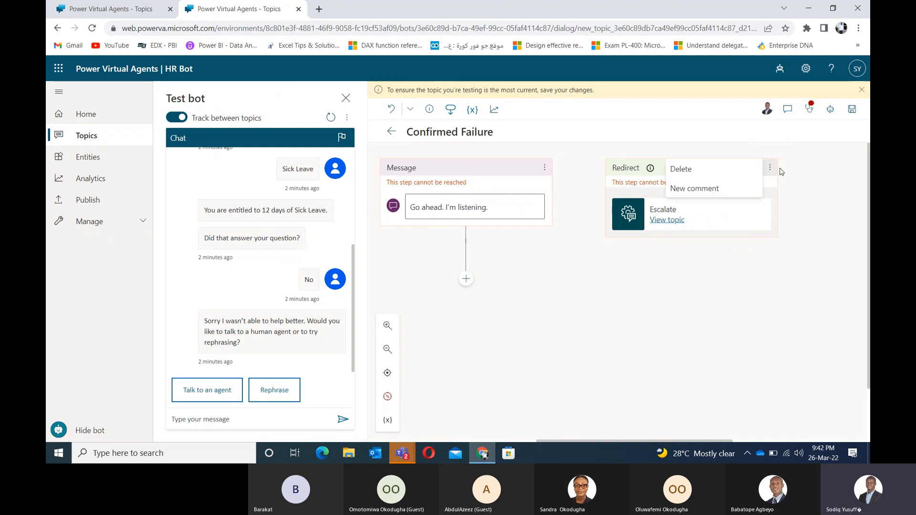
left_click(699, 176)
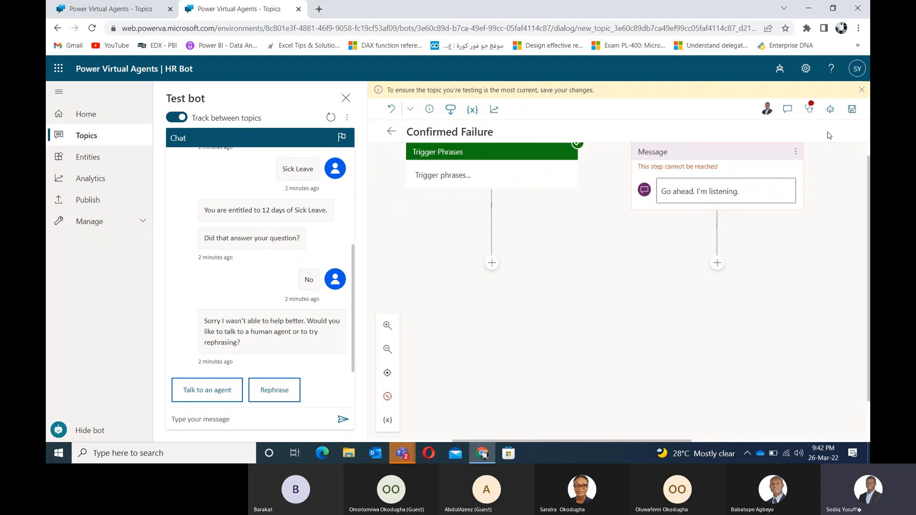
Step: Delete the 'Go ahead. I'm listening.' message and add a step below Trigger Phrases
left_click(795, 153)
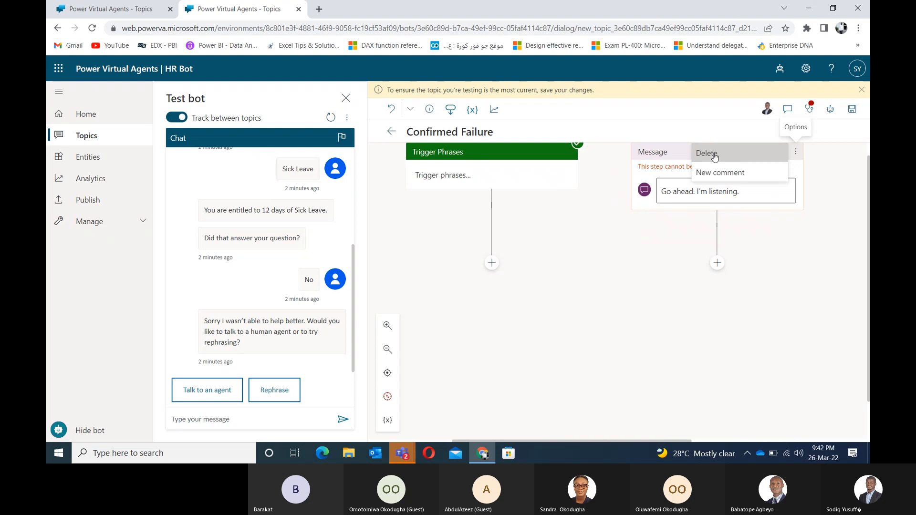
left_click(769, 213)
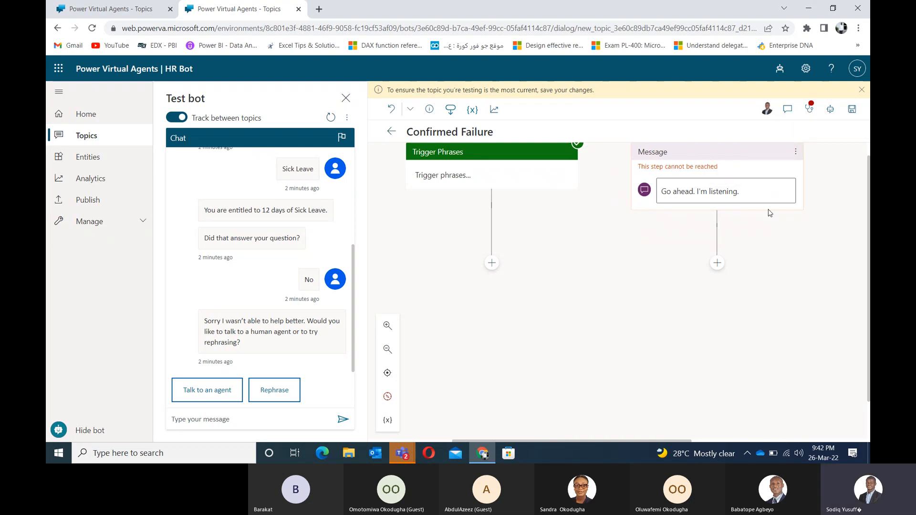
left_click(795, 151)
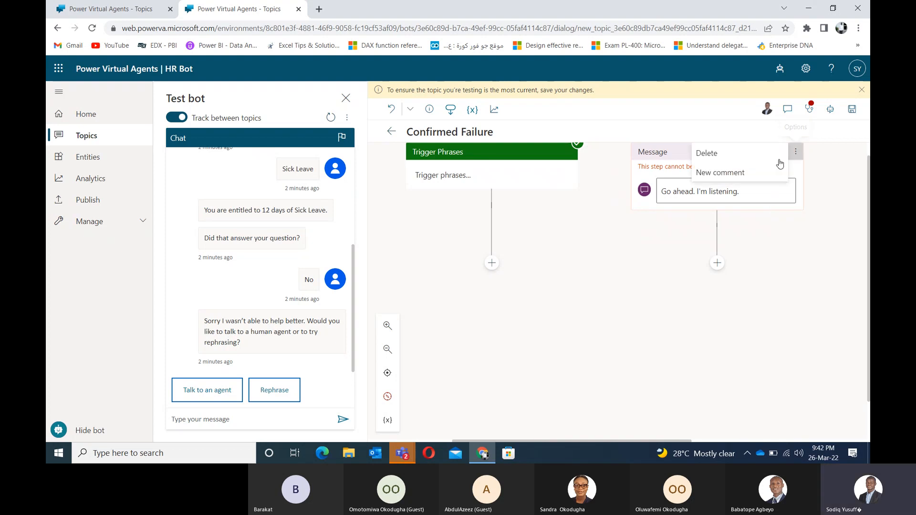
left_click(739, 156)
left_click(492, 242)
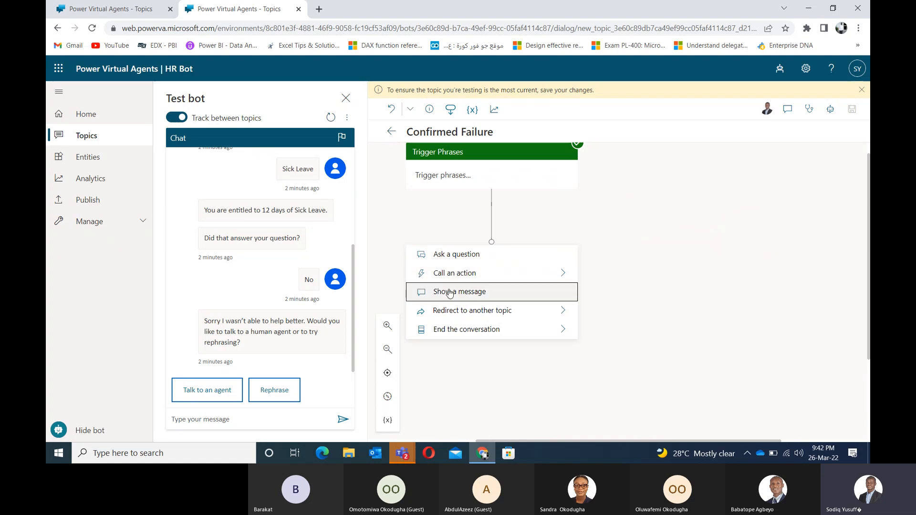
Step: Insert a question asking 'Would you like to send a message to our agent?'
left_click(455, 256)
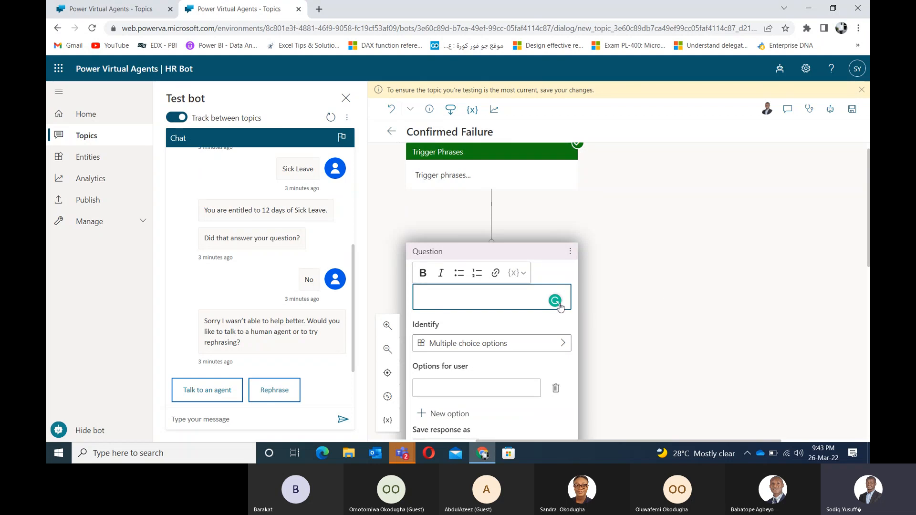
type("Would you like to")
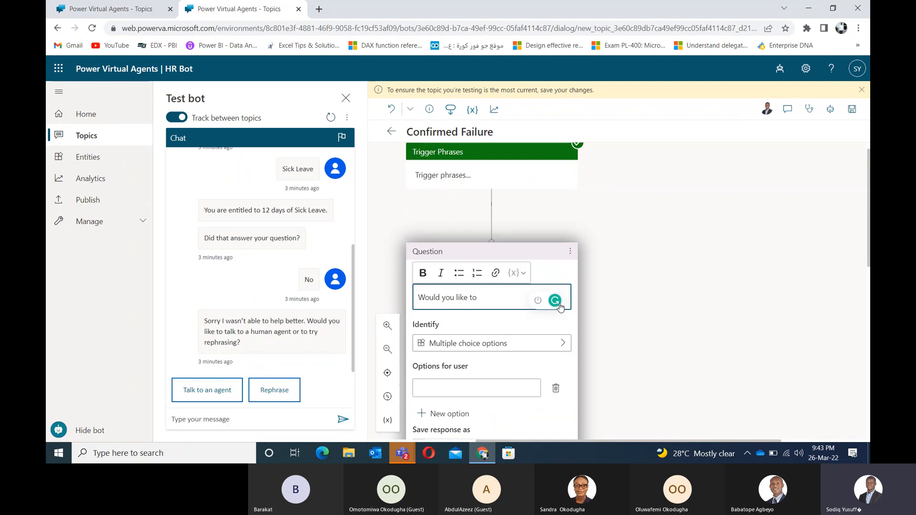
type("sending a")
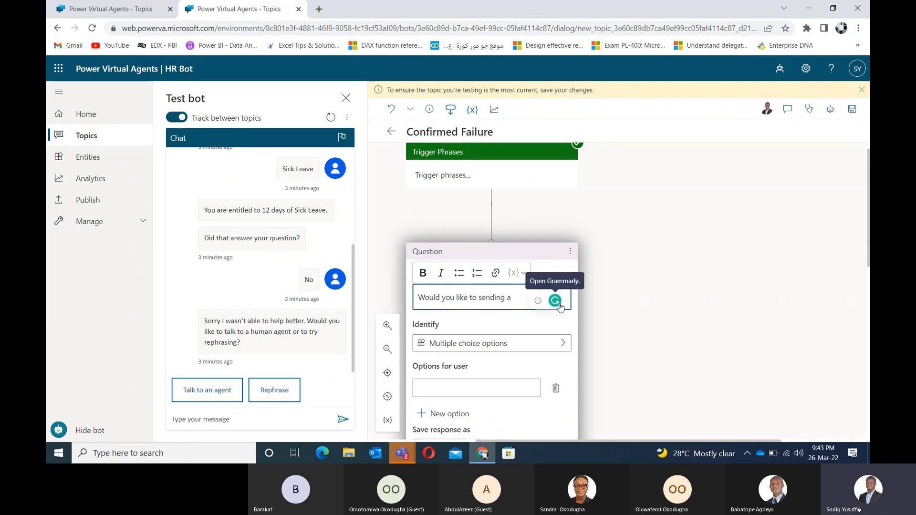
key("BackSpace")
key("BackSpace")
key("BackSpace")
key("BackSpace")
key("BackSpace")
key("BackSpace")
key("BackSpace")
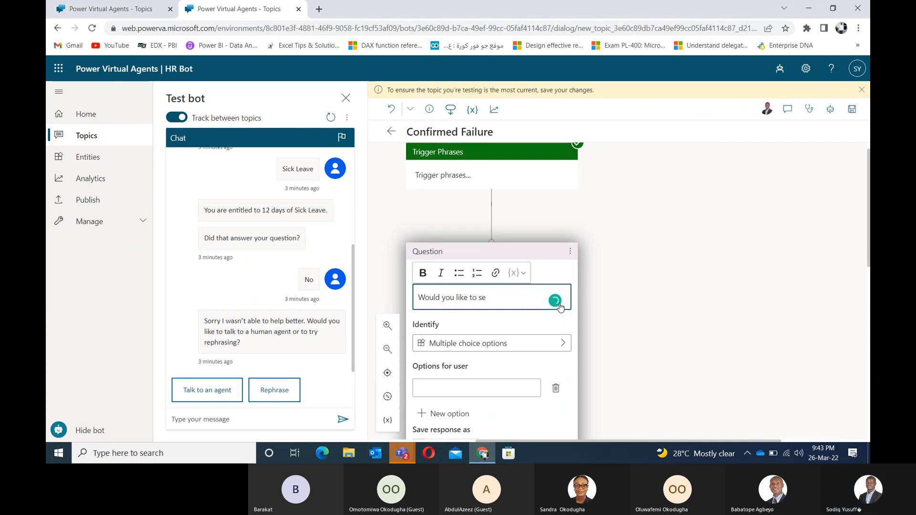
type("nd a ")
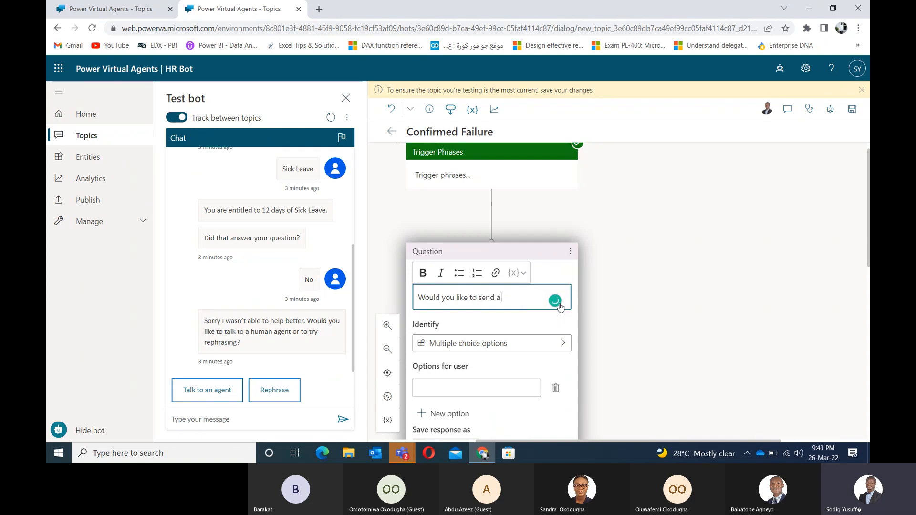
type("message")
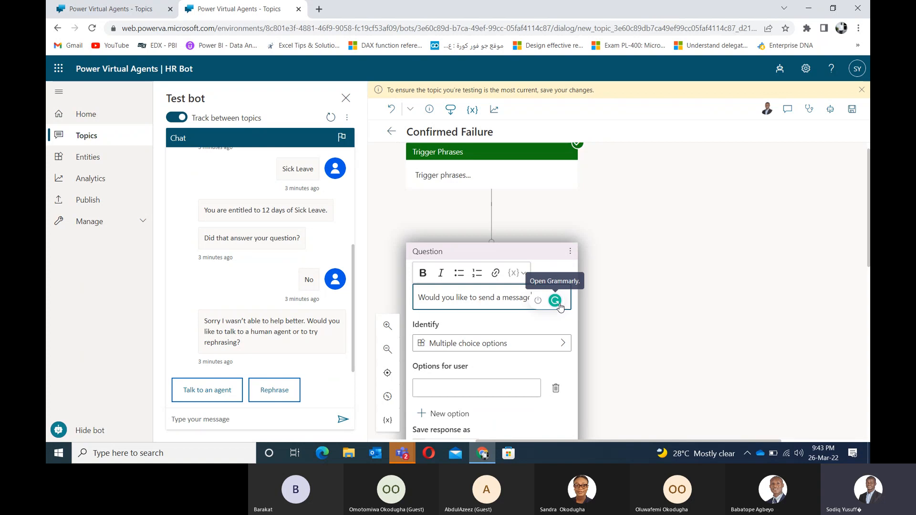
type("to")
type(" our ")
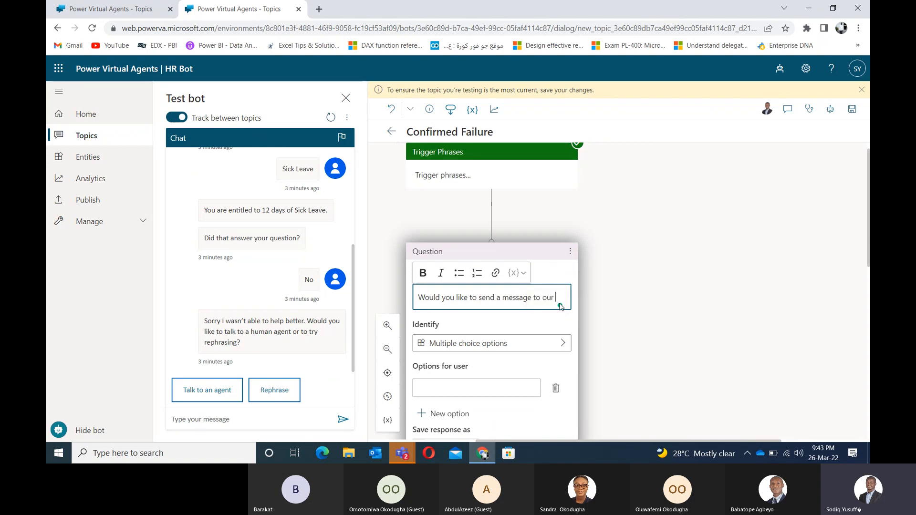
type("agent?")
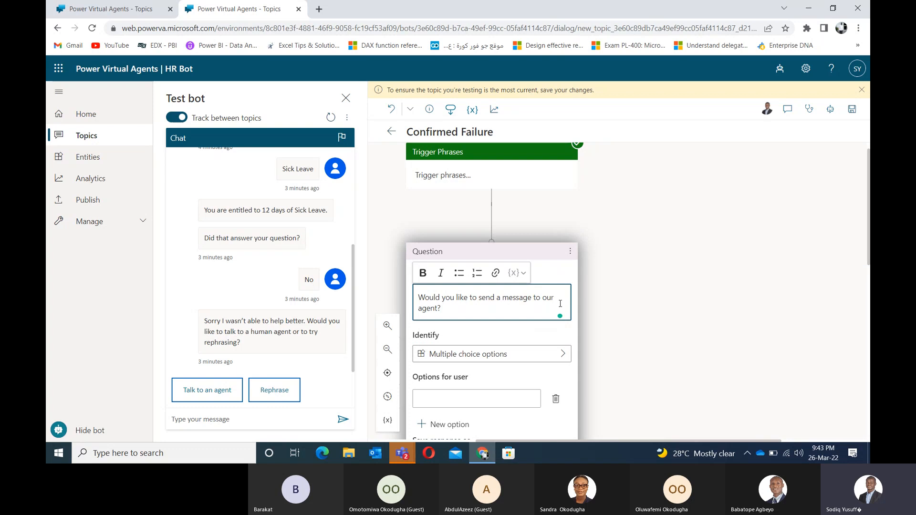
Step: Give the question the answer options Yes and No
left_click(489, 397)
type("Yes")
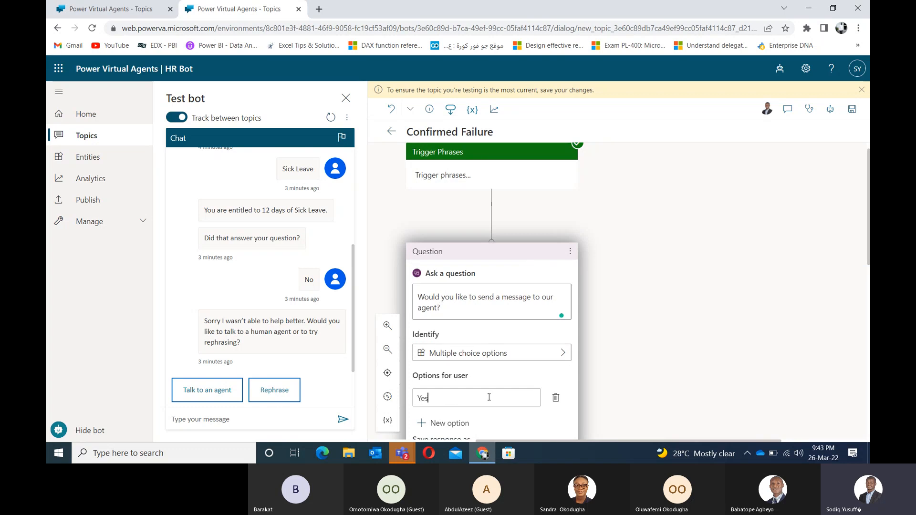
left_click(461, 423)
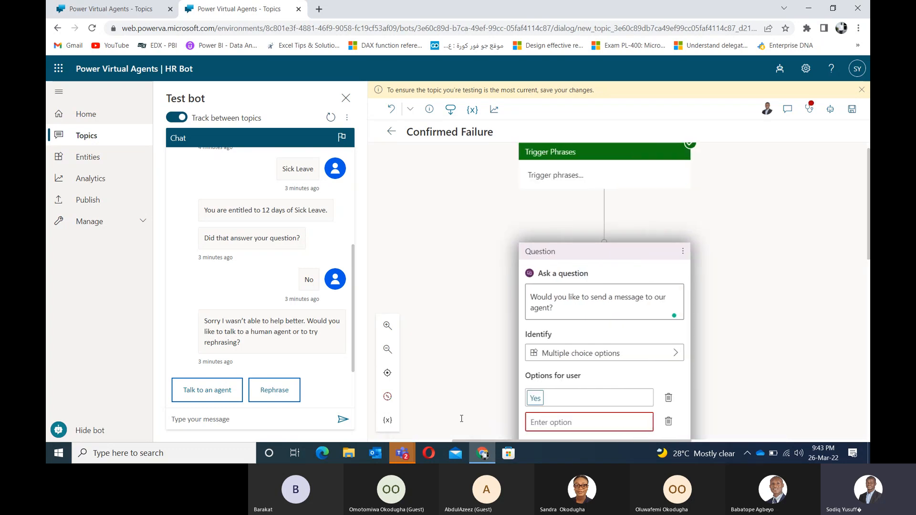
type("No")
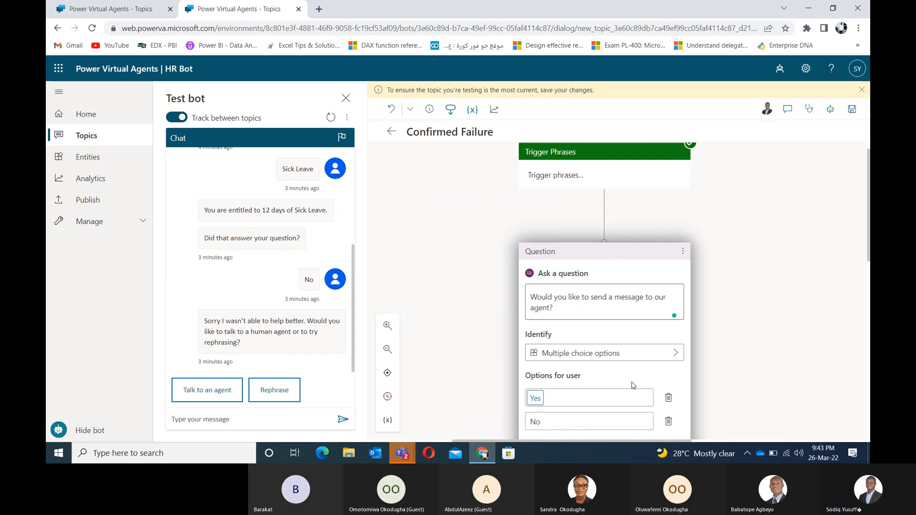
Step: Add a Show a message step under the Yes condition branch
left_click(709, 376)
scroll(711, 362, "down", 4)
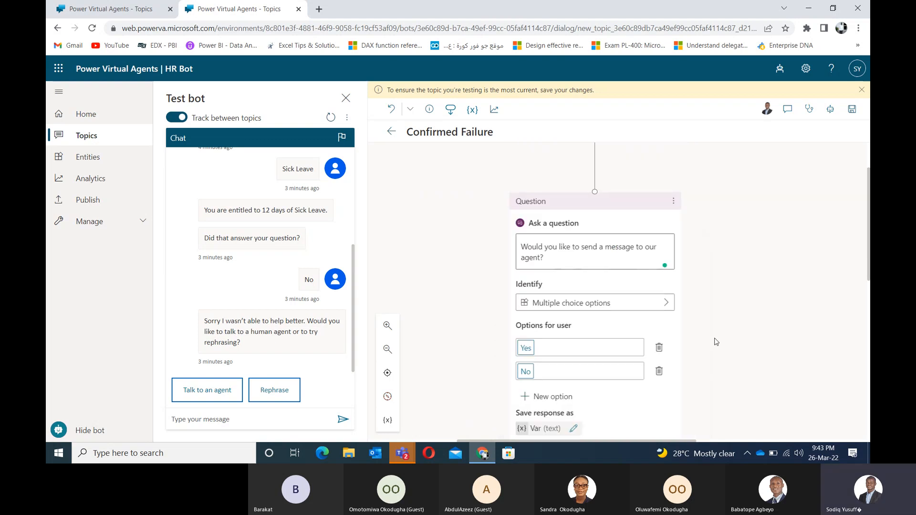
scroll(659, 265, "down", 3)
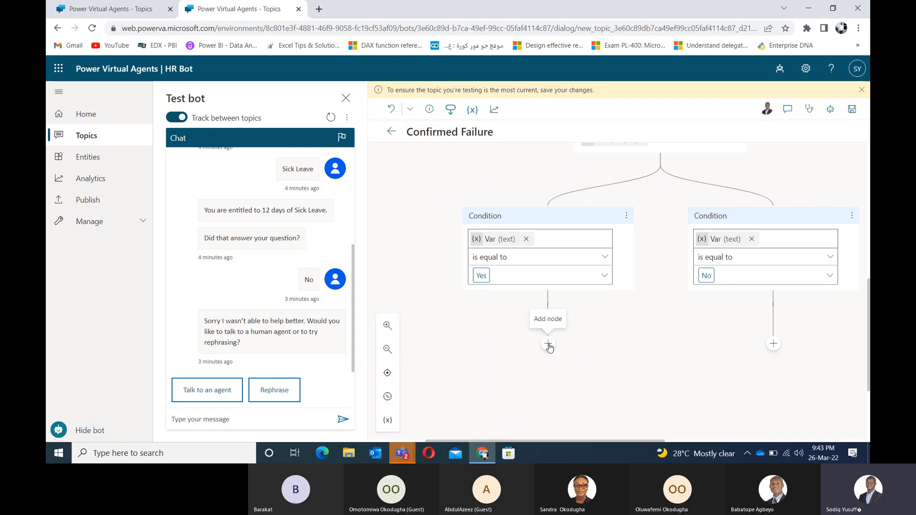
left_click(548, 344)
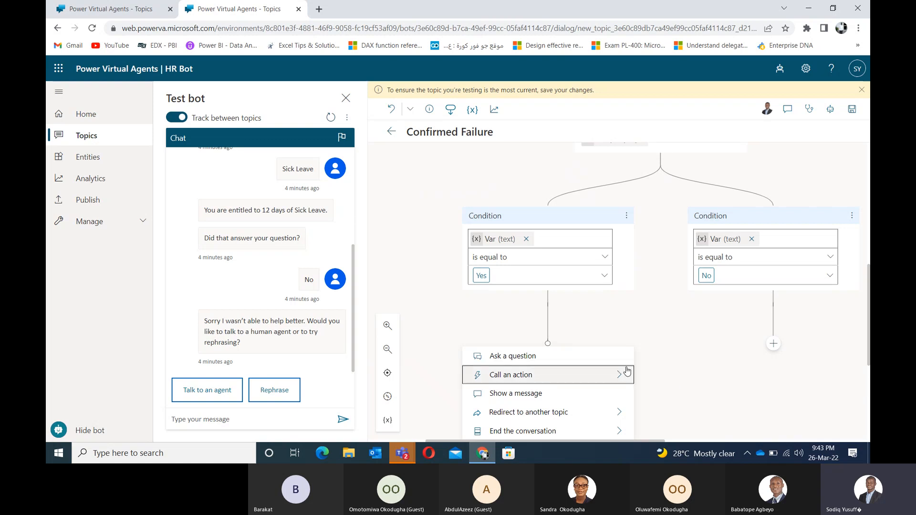
left_click(548, 344)
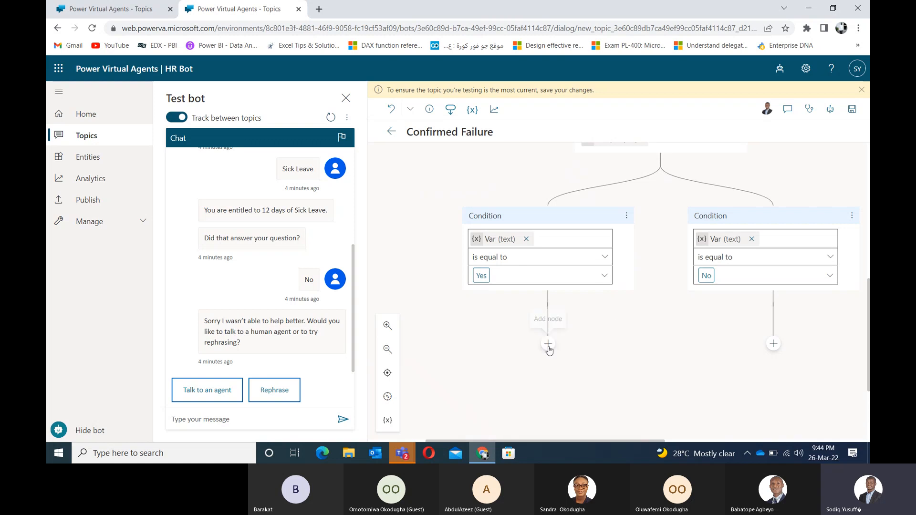
left_click(548, 346)
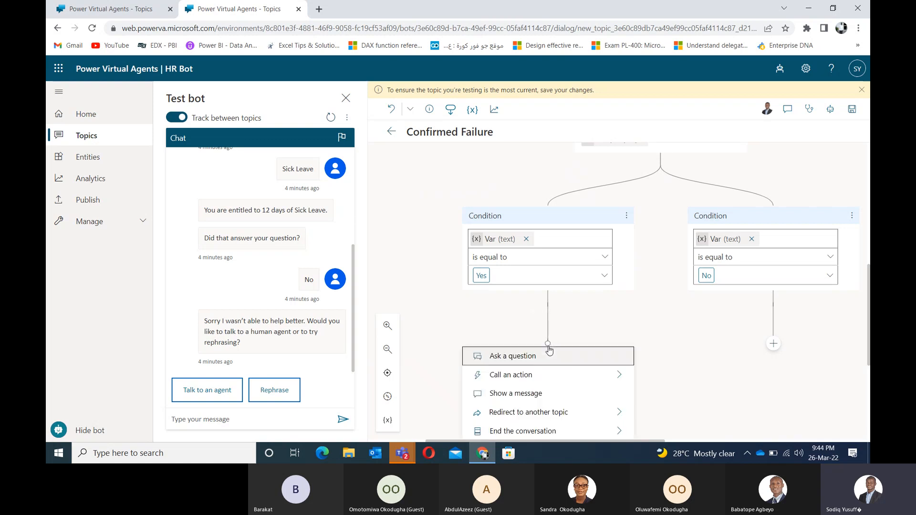
left_click(504, 392)
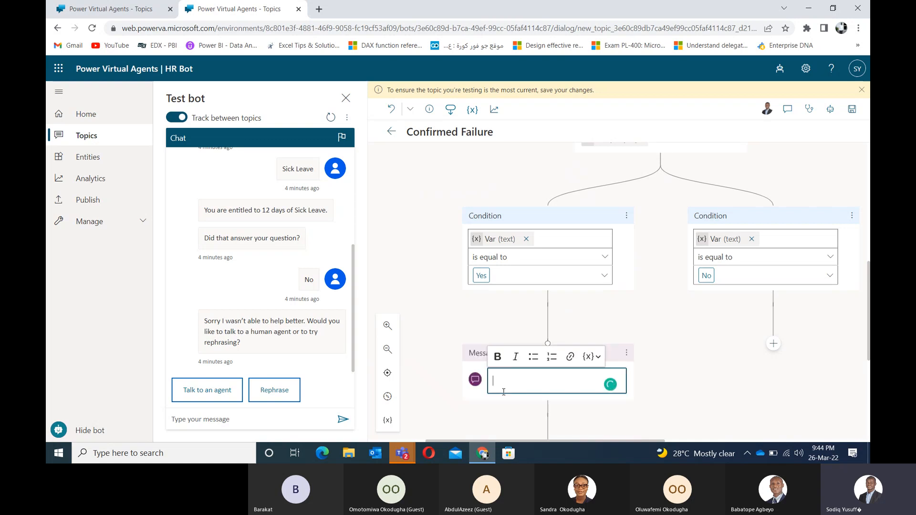
Step: Replace the misspelled draft with 'Please drop your message here' in the Yes-branch message
type("Droup ")
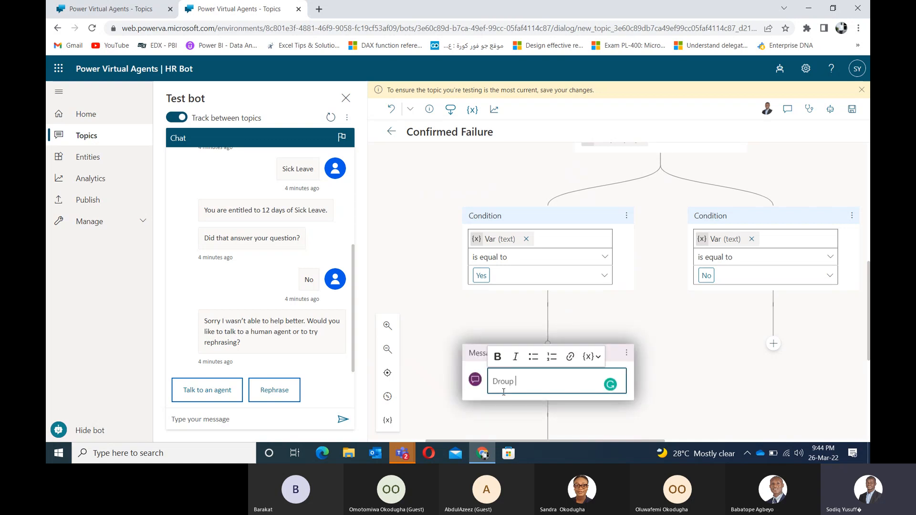
type("your")
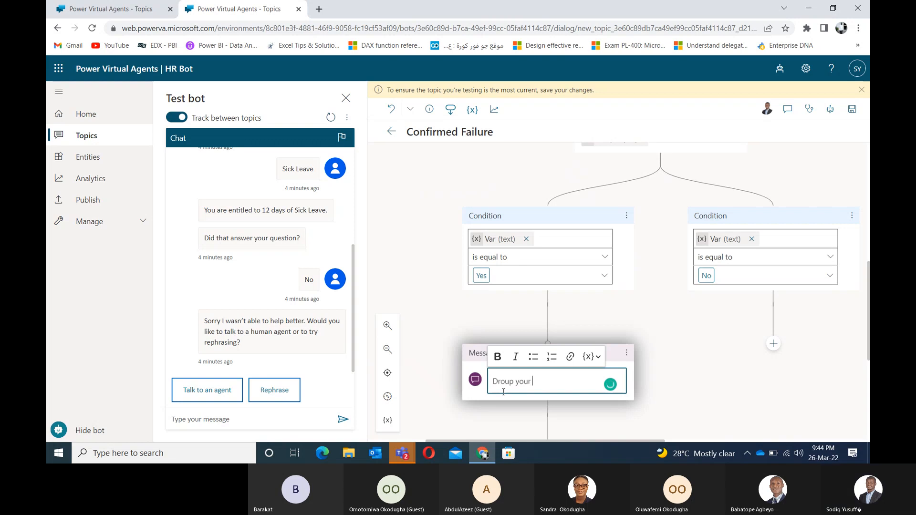
key("ctrl+a")
type("Pl")
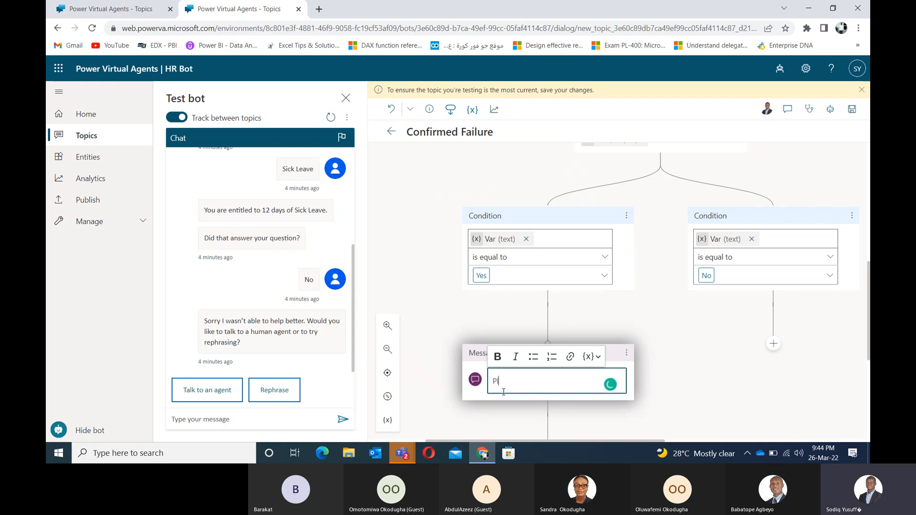
type("ease drop your message her")
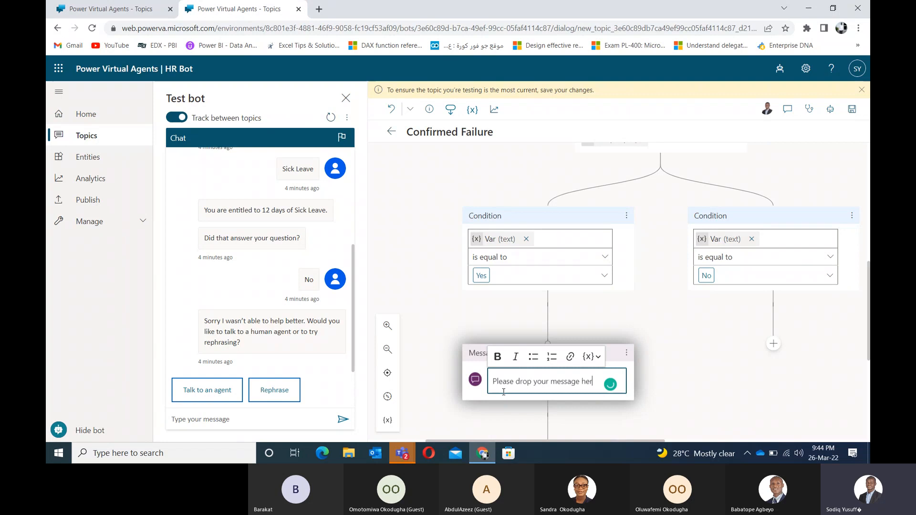
type("e")
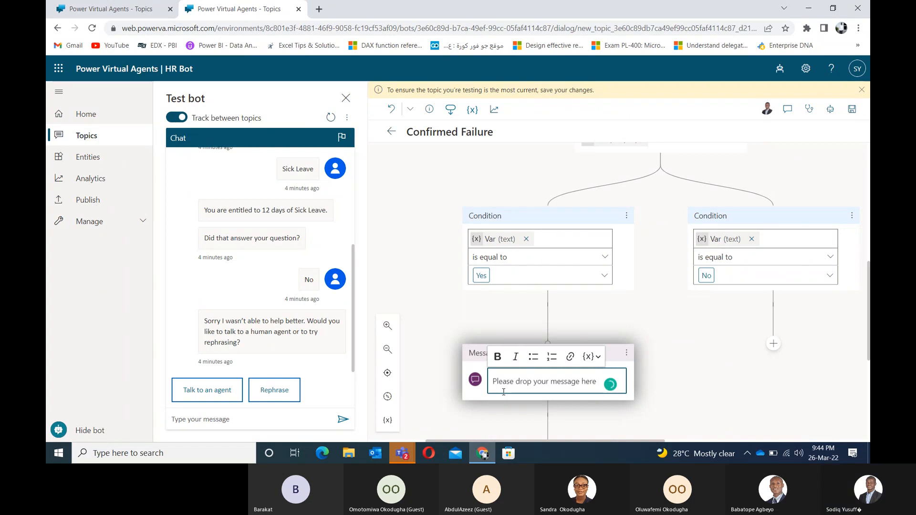
type("'")
Step: Below the Yes-branch message, choose Call an action > Create a flow to launch Power Automate
left_click_drag(657, 405, 647, 277)
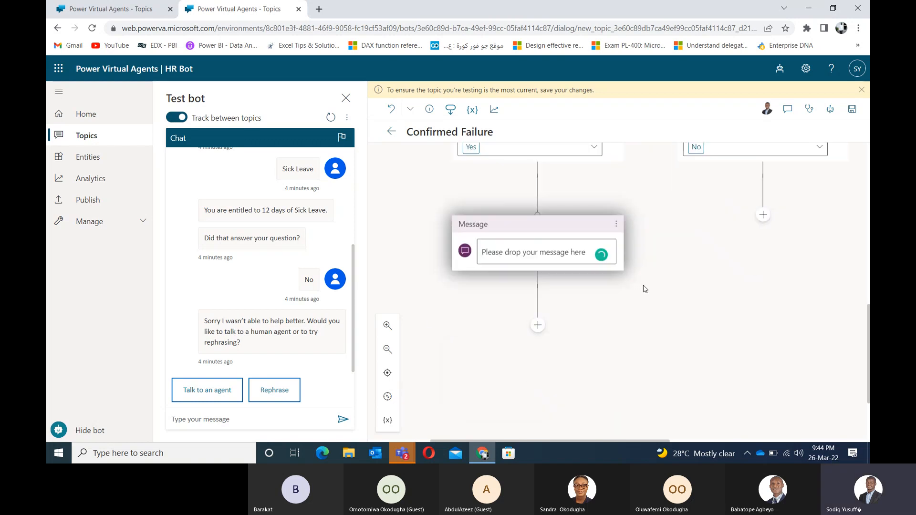
left_click(539, 328)
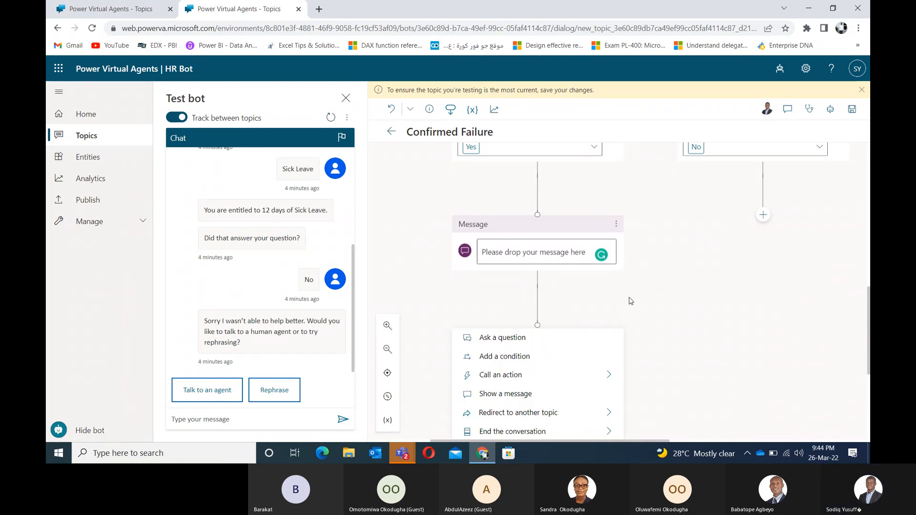
left_click_drag(642, 311, 620, 186)
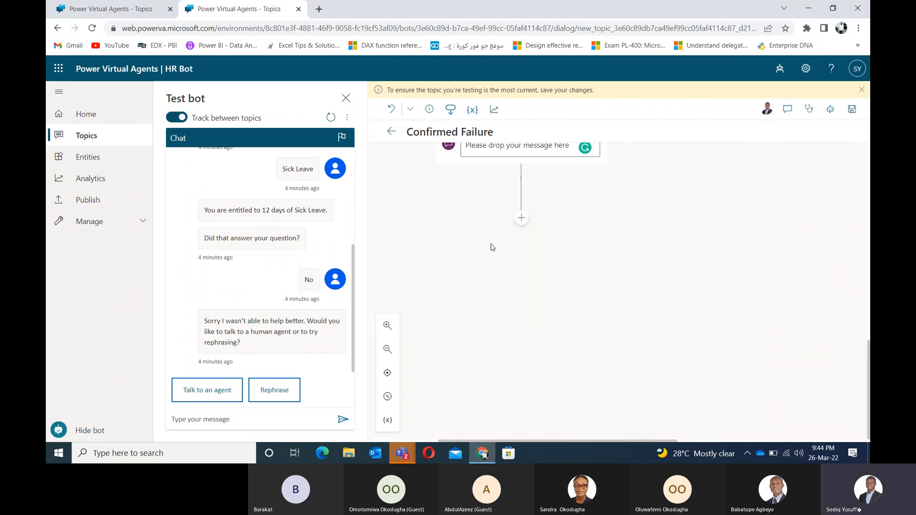
left_click(521, 219)
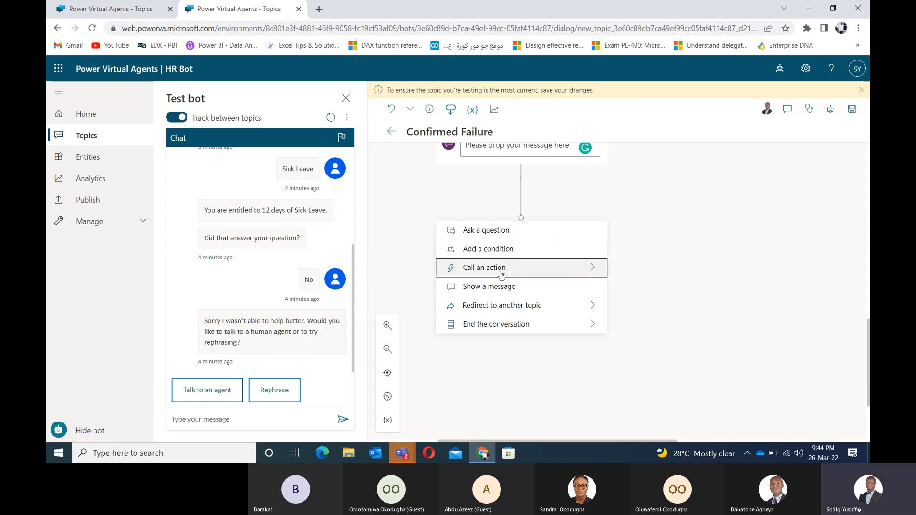
left_click(568, 270)
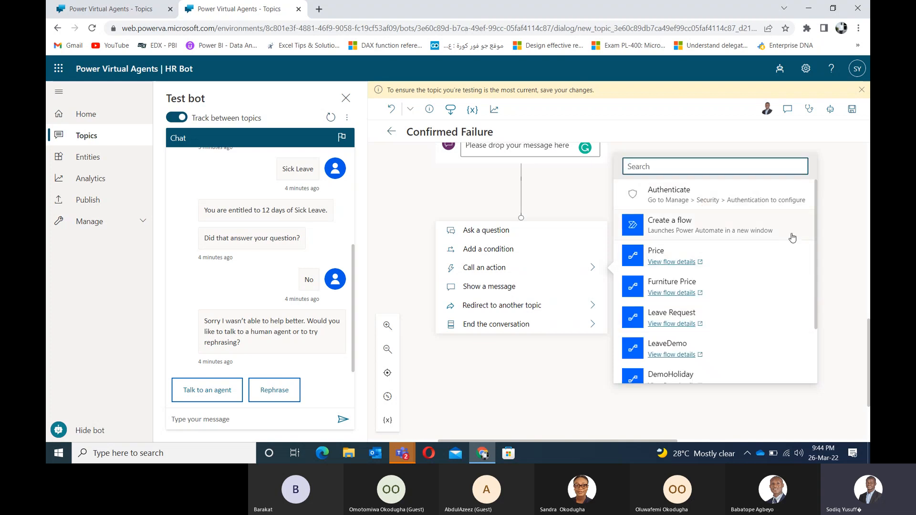
left_click(819, 228)
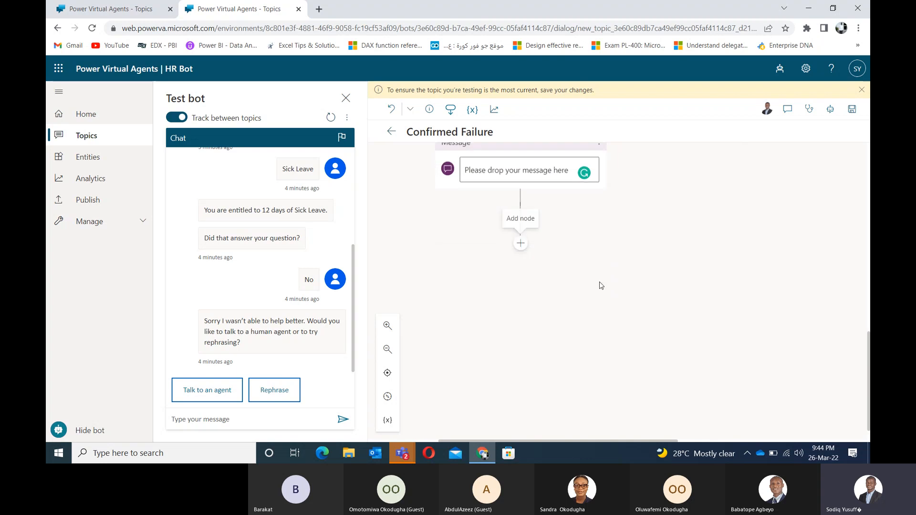
left_click(522, 245)
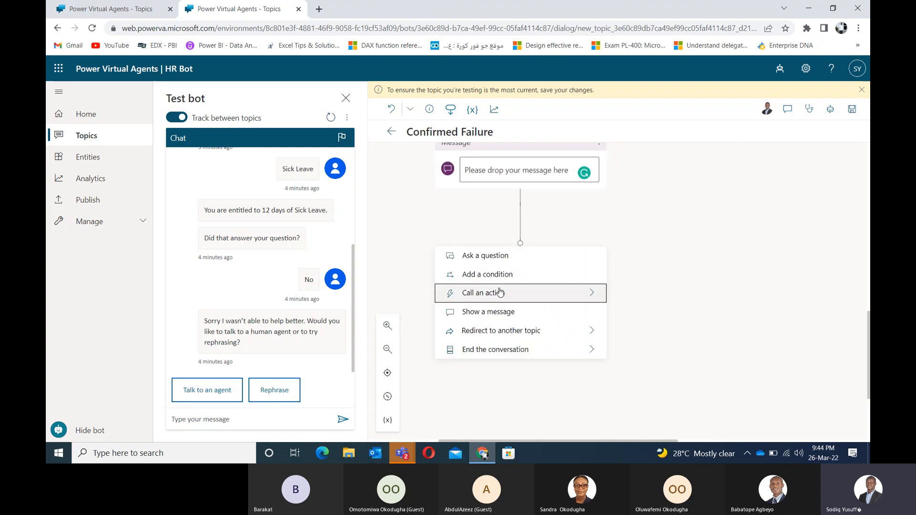
mouse_move(496, 299)
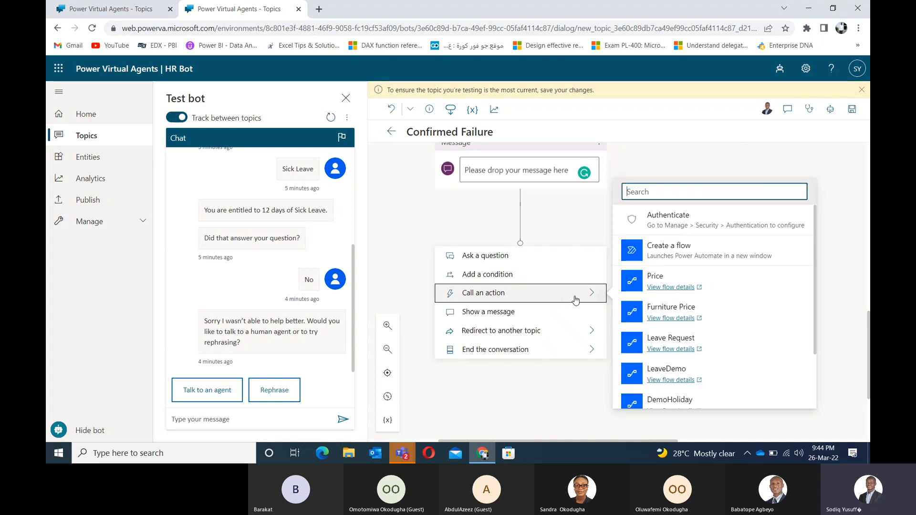
left_click(683, 251)
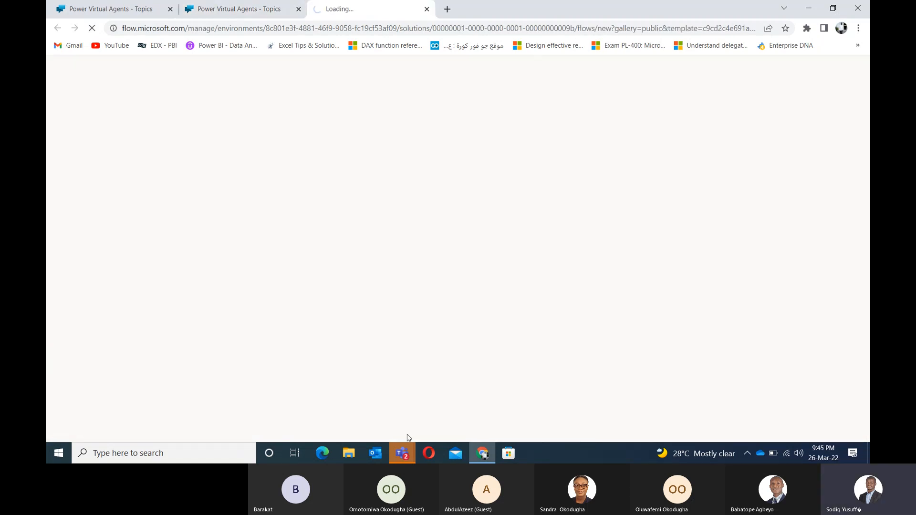
Step: Check the new flow tab, then return to the Confirmed Failure topic tab
left_click(232, 9)
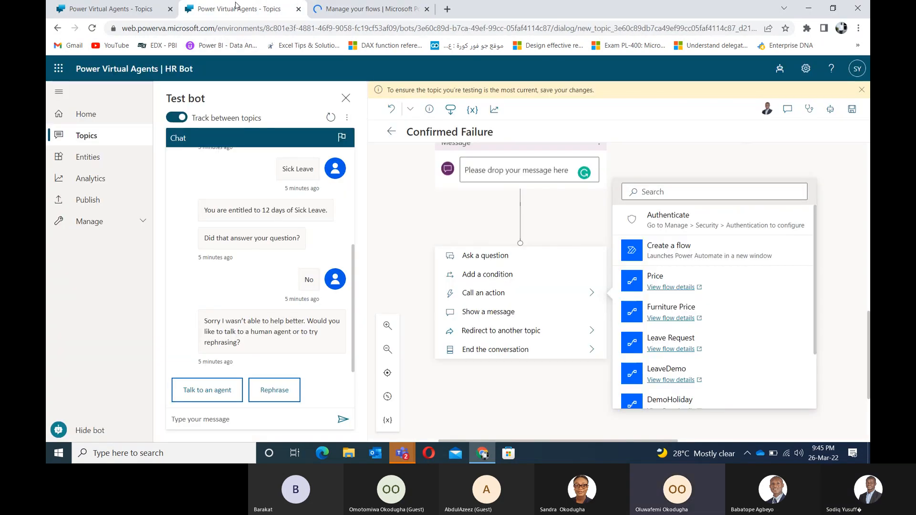
left_click(355, 11)
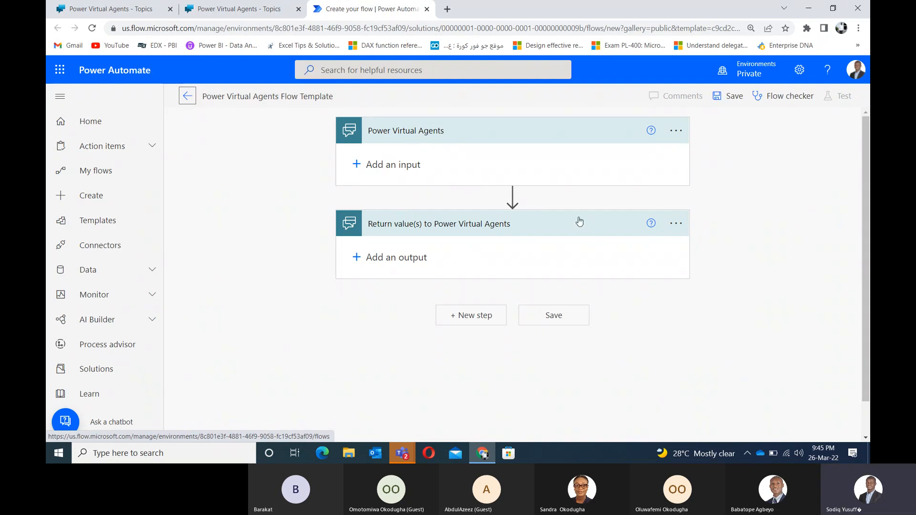
left_click(245, 8)
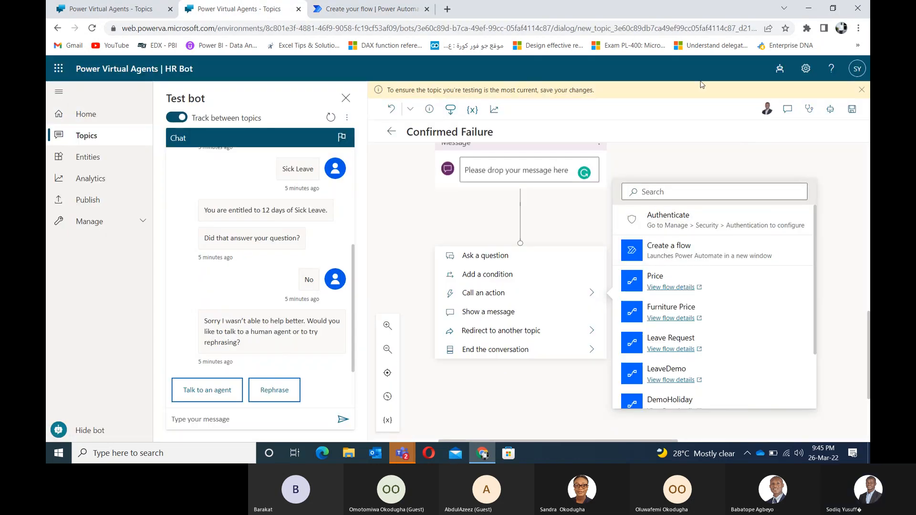
Step: Review the Confirmed Failure Yes/No conditions, then return to the Power Automate flow template
left_click(780, 68)
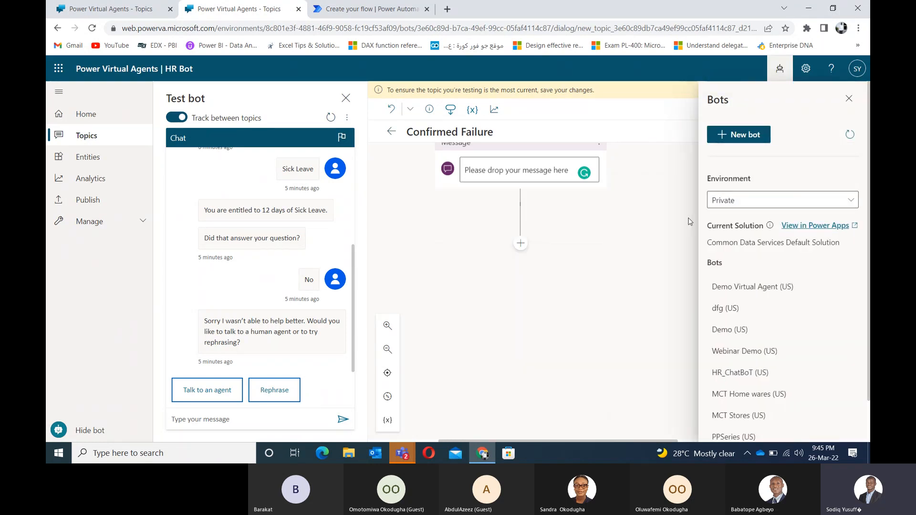
left_click(392, 10)
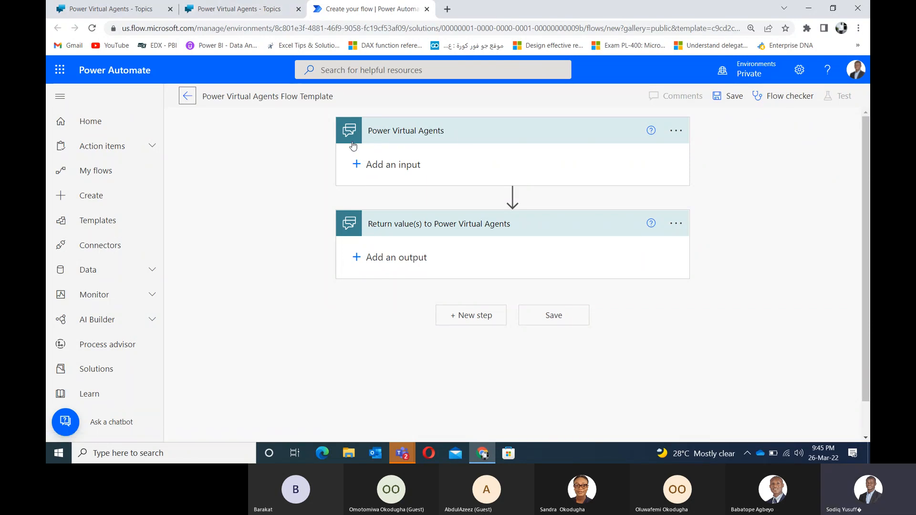
left_click(234, 11)
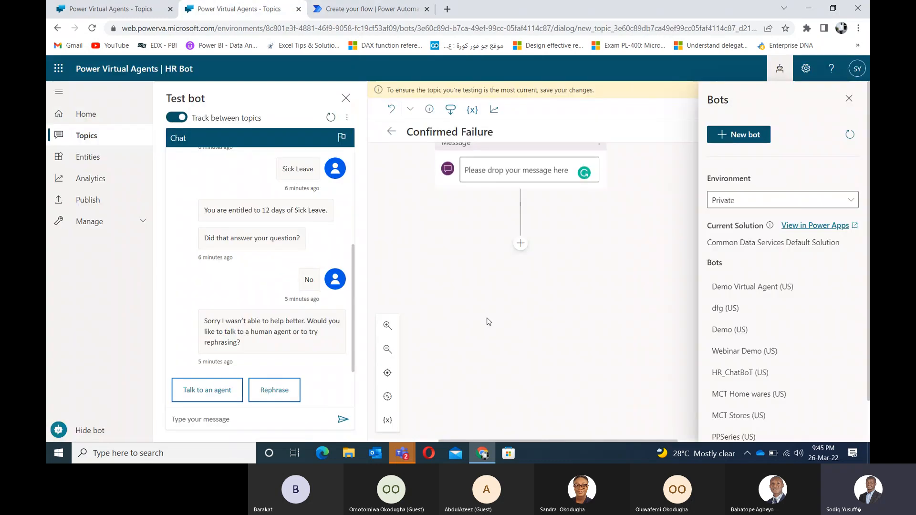
left_click_drag(559, 258, 544, 403)
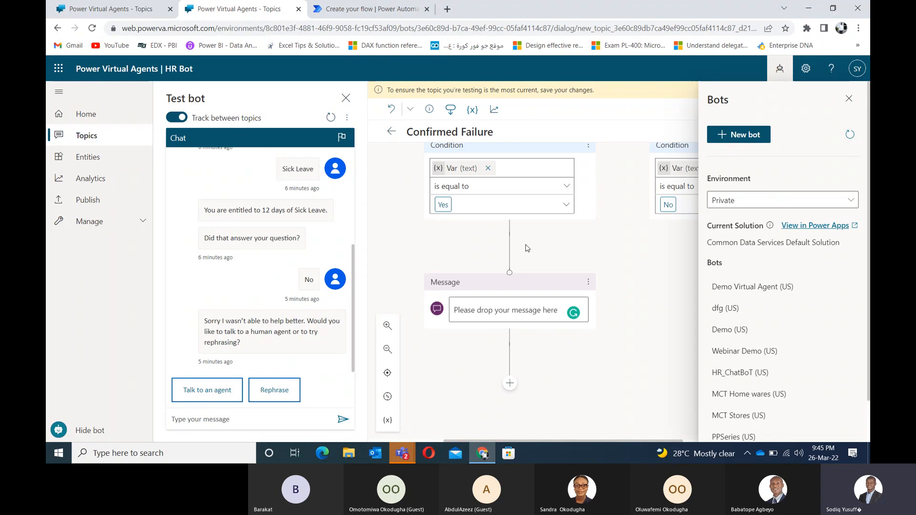
left_click(377, 9)
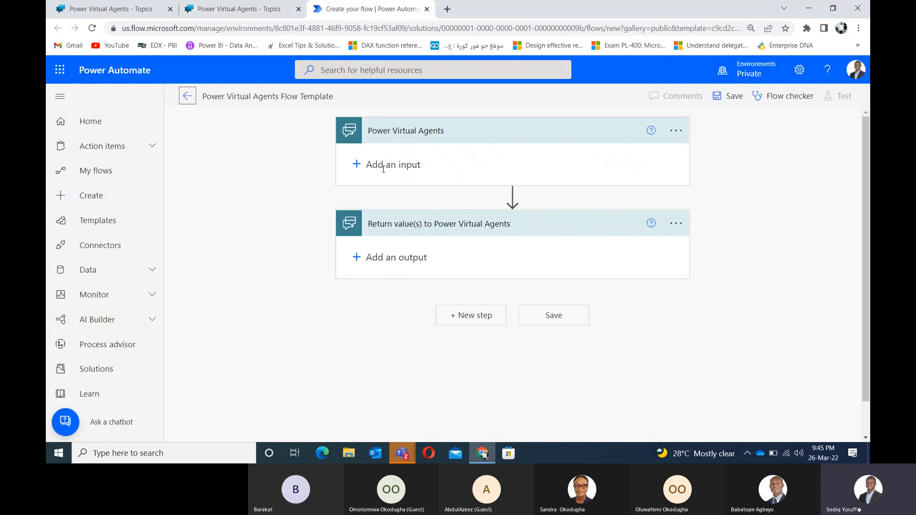
Step: Add a Text input named UserInput to the Power Virtual Agents trigger
left_click(356, 163)
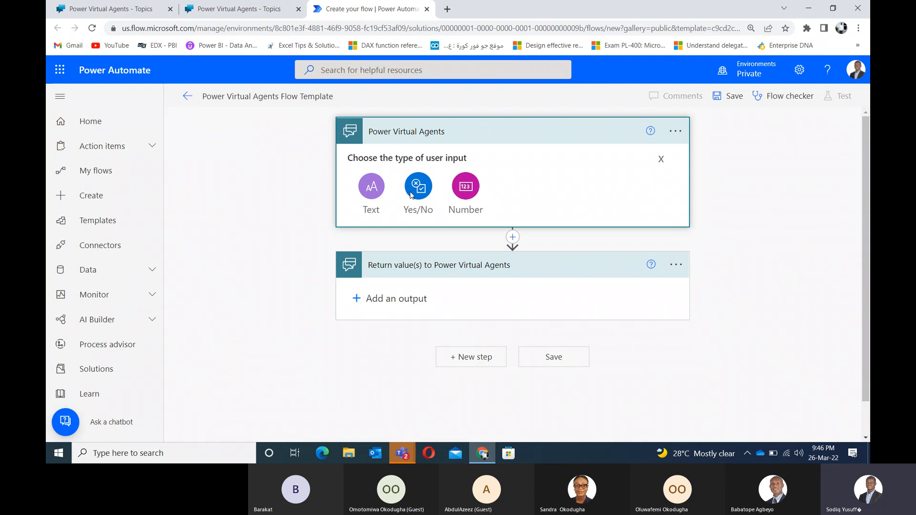
left_click(374, 192)
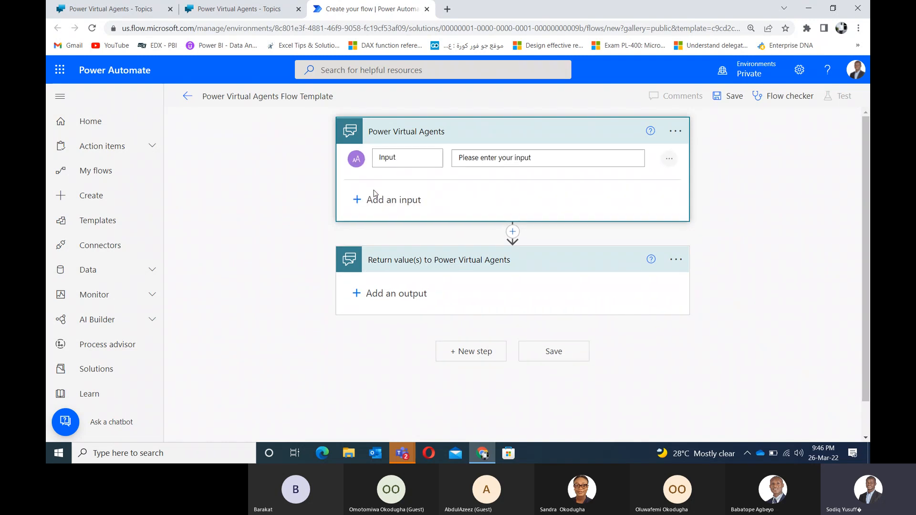
double_click(408, 160)
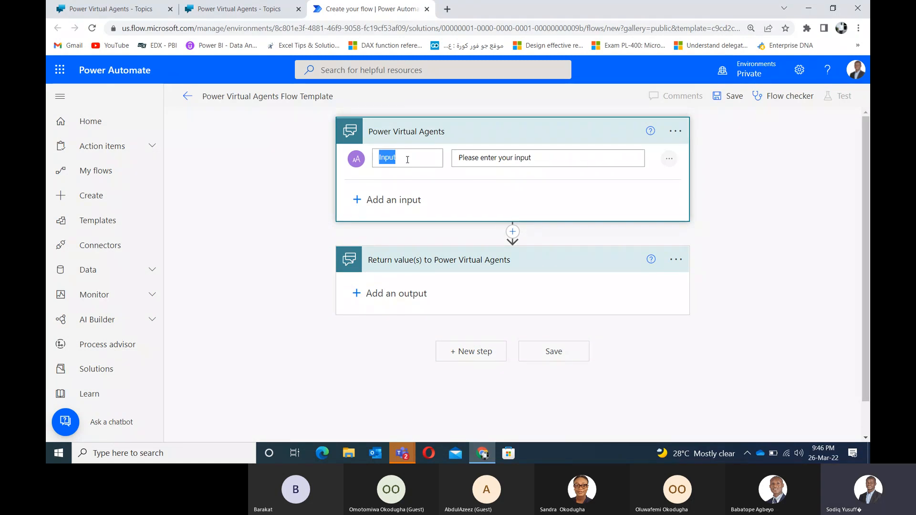
type("User")
key("BackSpace")
type("Input")
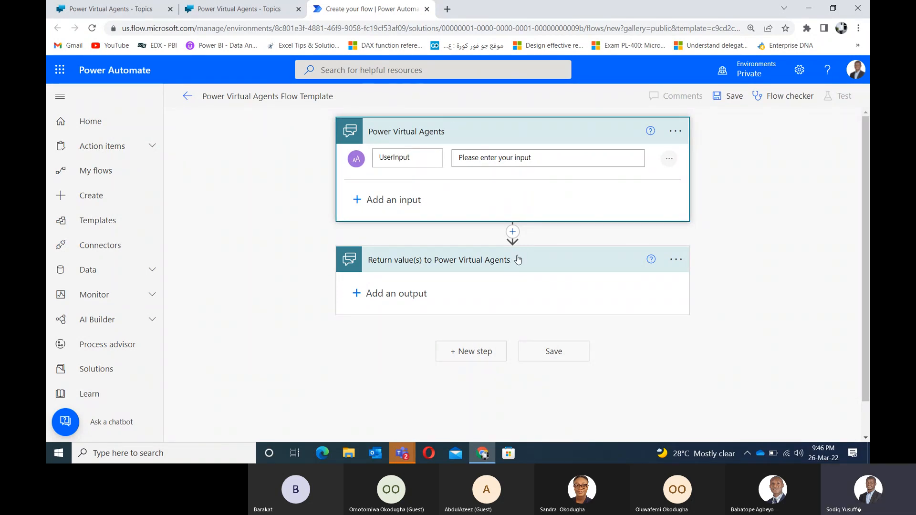
Step: Insert the Office 365 Outlook 'Send an email (V2)' action right after the Power Virtual Agents trigger
left_click(512, 232)
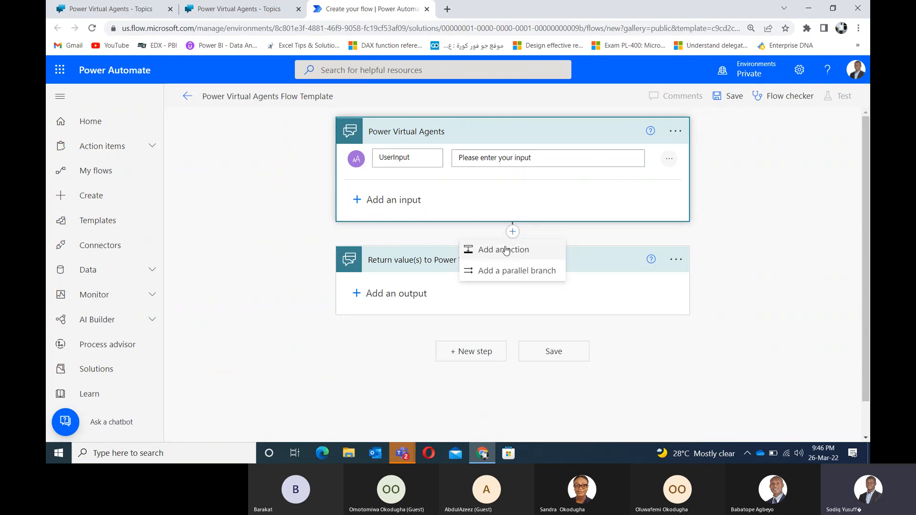
left_click(510, 243)
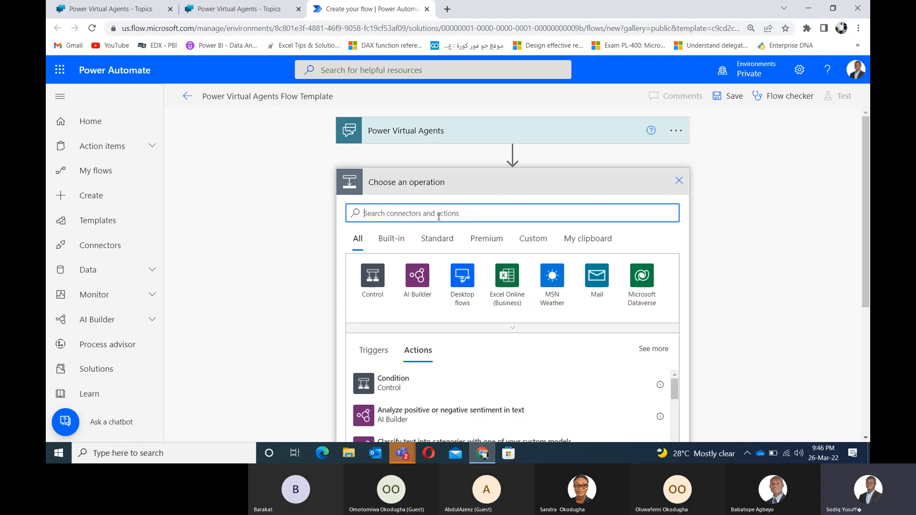
type("send")
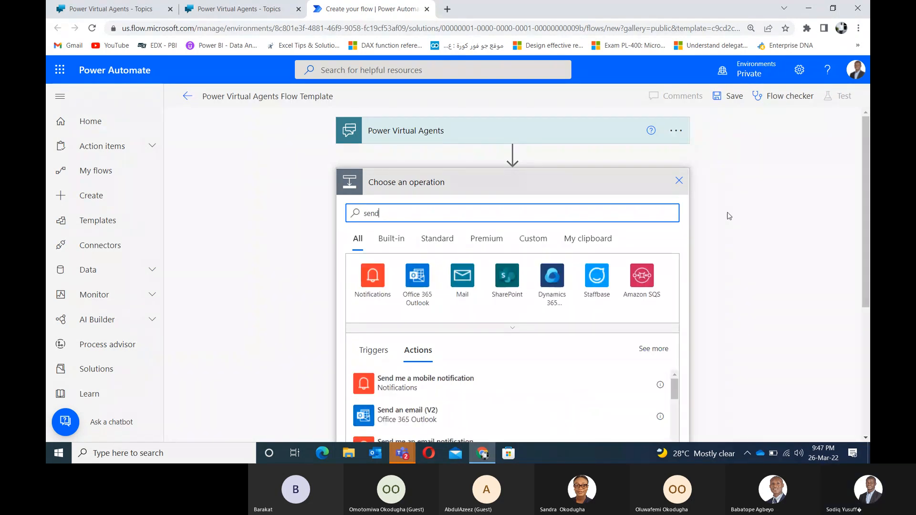
scroll(862, 176, "down", 3)
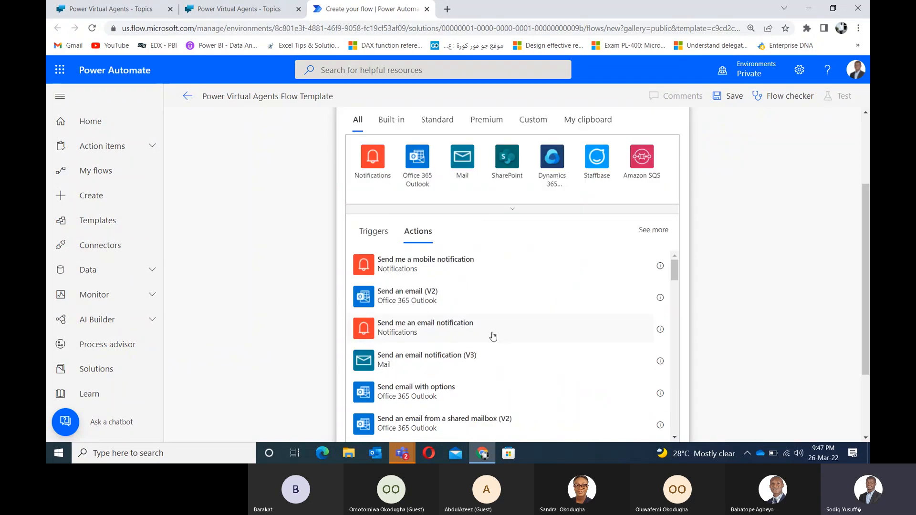
left_click(406, 296)
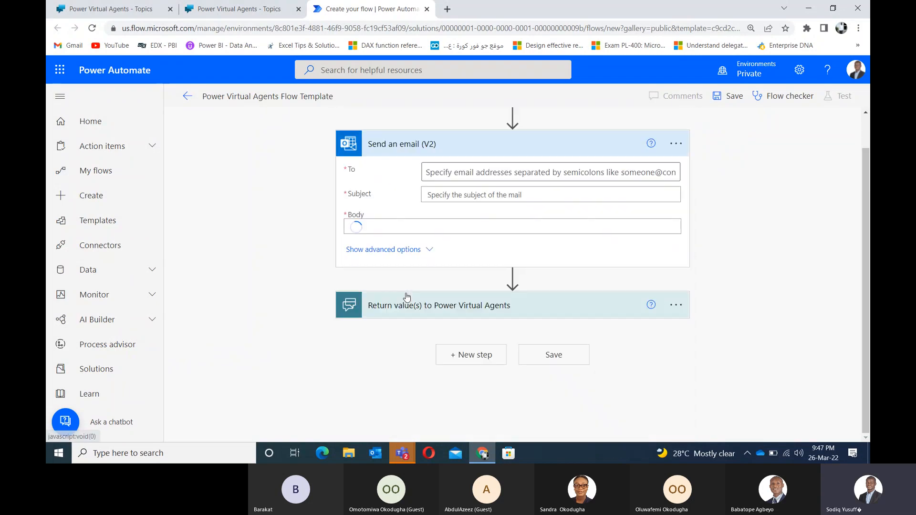
Step: Address the email to the agent's e-mail address and set the subject to 'Unresolved FAQ'
left_click(443, 175)
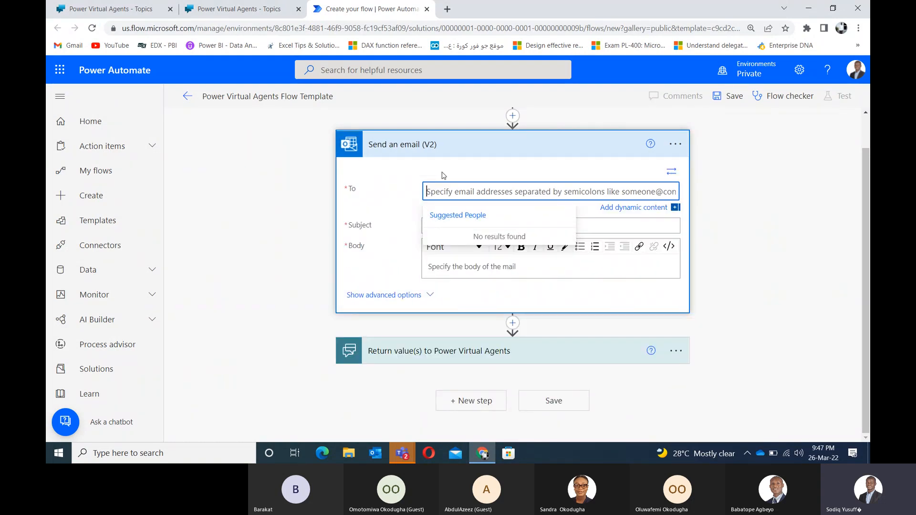
left_click(403, 202)
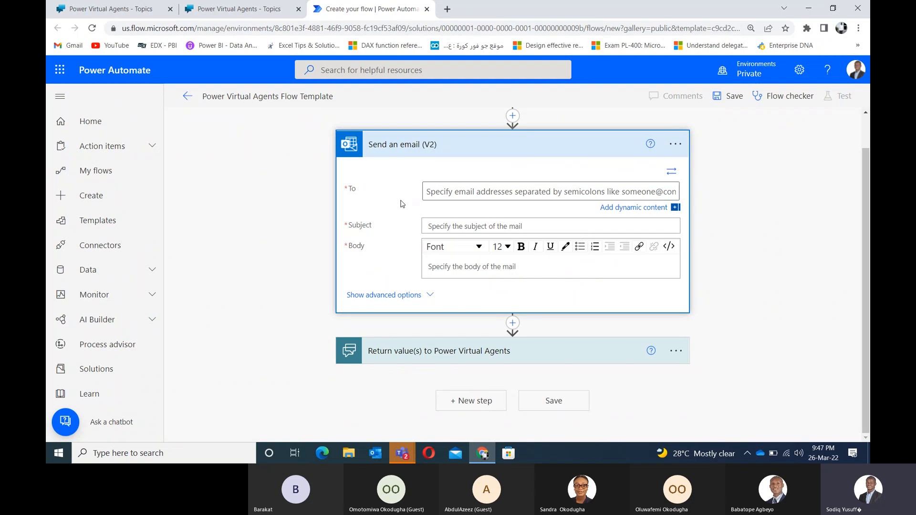
left_click(439, 191)
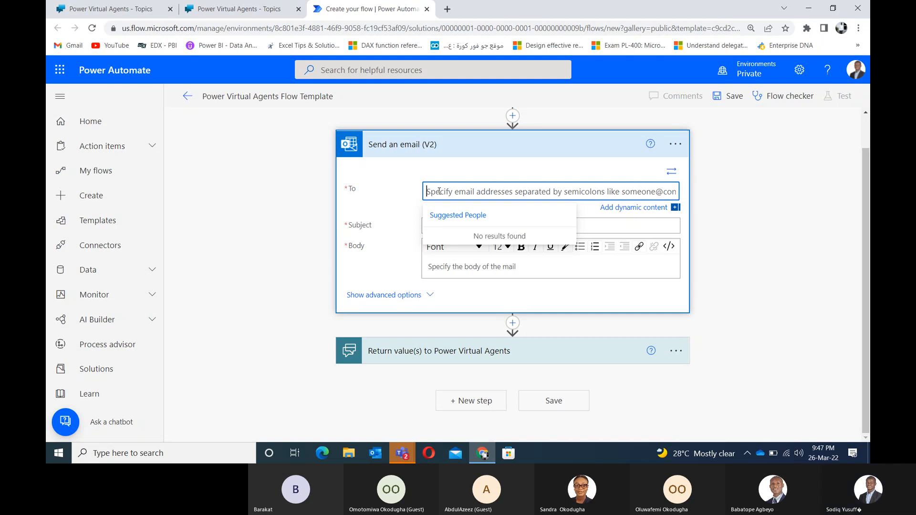
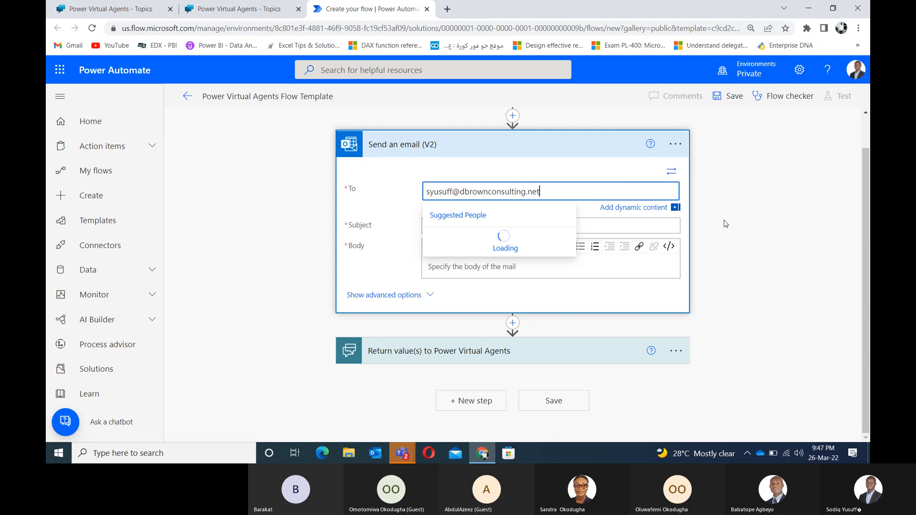
left_click(725, 223)
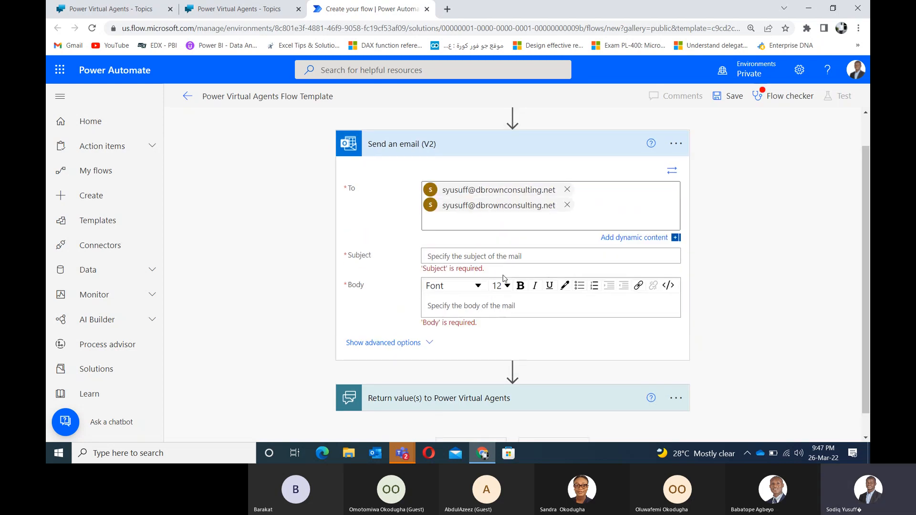
left_click(567, 205)
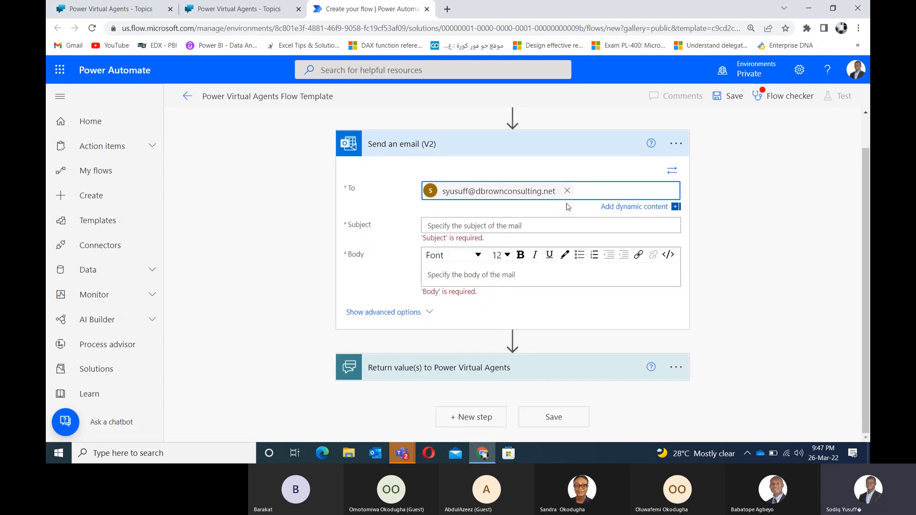
left_click(462, 229)
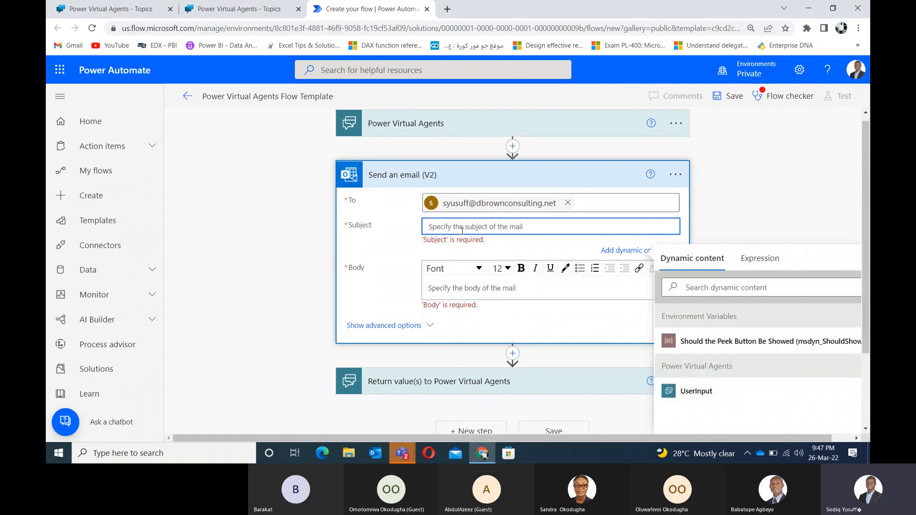
type("Unresolved FA")
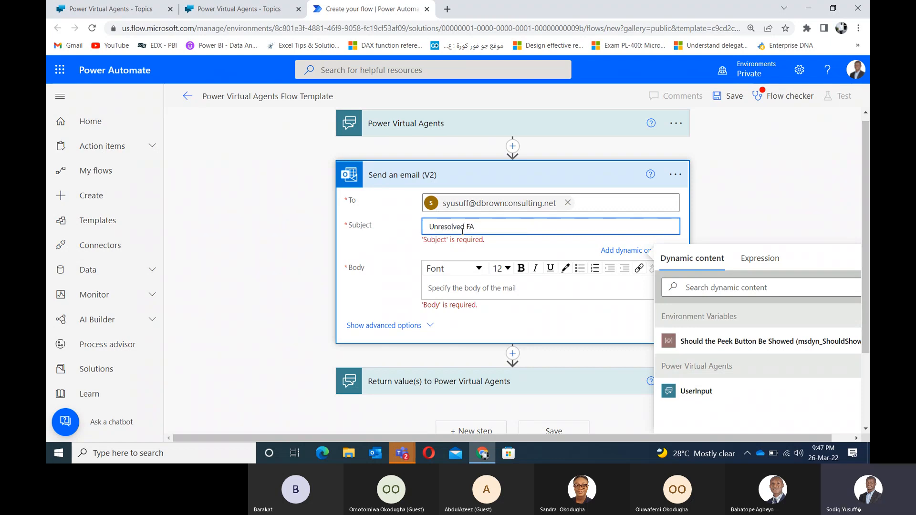
type("Q")
Step: Start the email body with the greeting 'Dear Agent,' on its own line
left_click(451, 286)
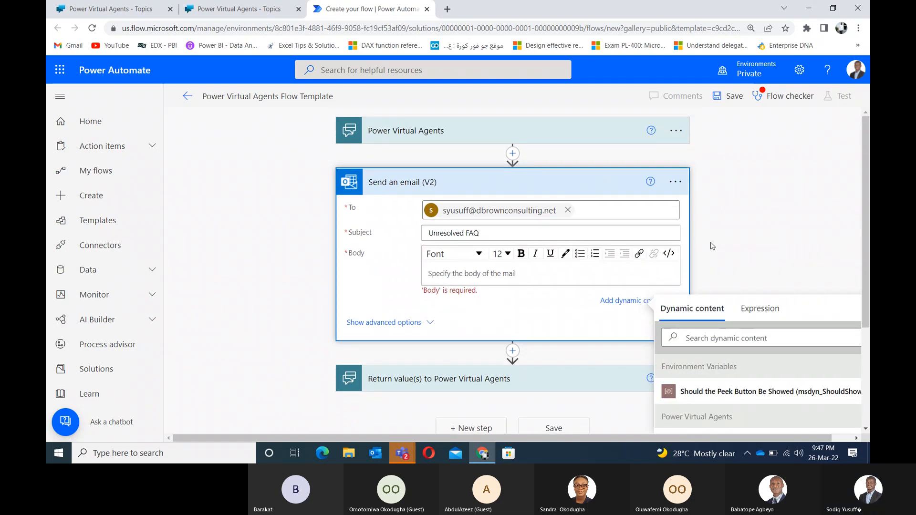
left_click_drag(714, 242, 674, 198)
left_click(766, 236)
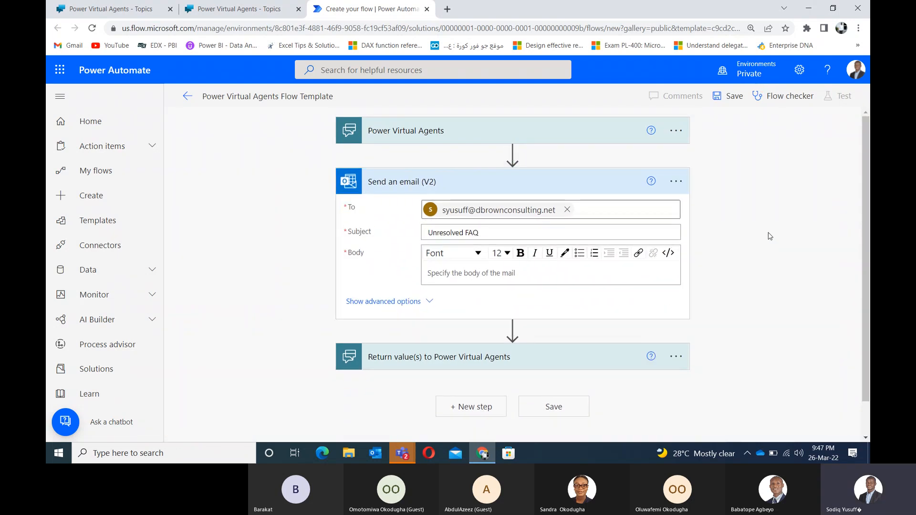
scroll(866, 204, "down", 1)
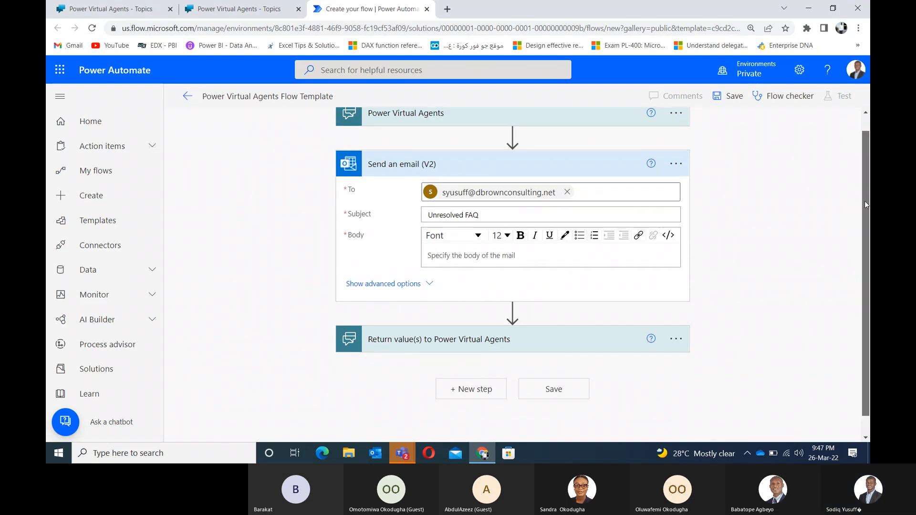
scroll(865, 202, "down", 1)
left_click(469, 232)
type("Dea")
key("BackSpace")
key("BackSpace")
key("BackSpace")
type("De")
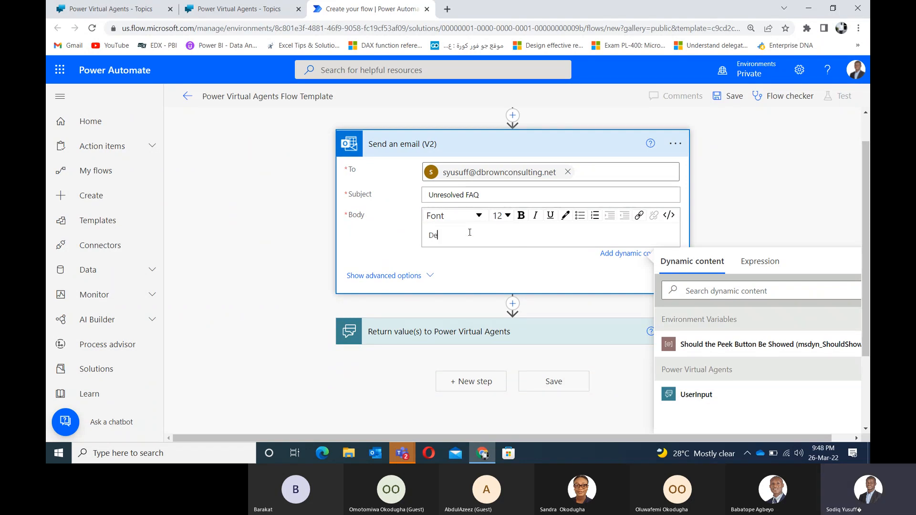
type("ar Agent,")
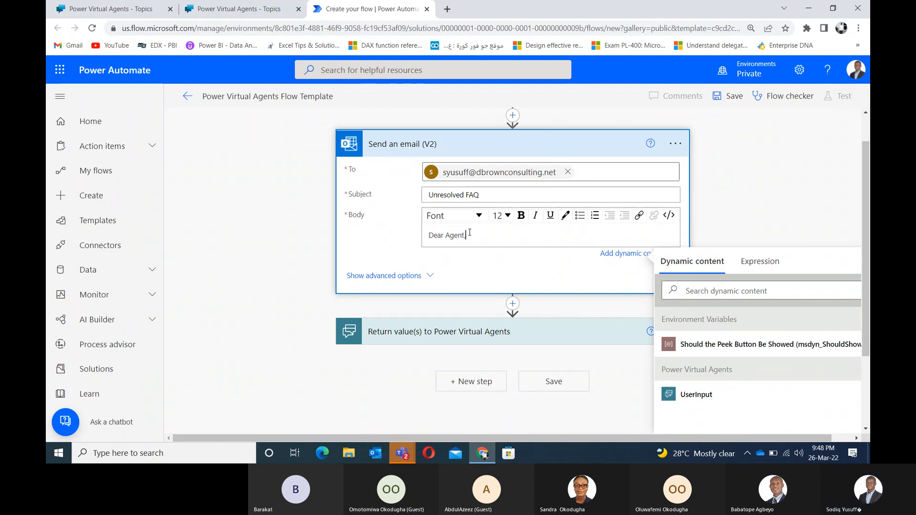
key("Return")
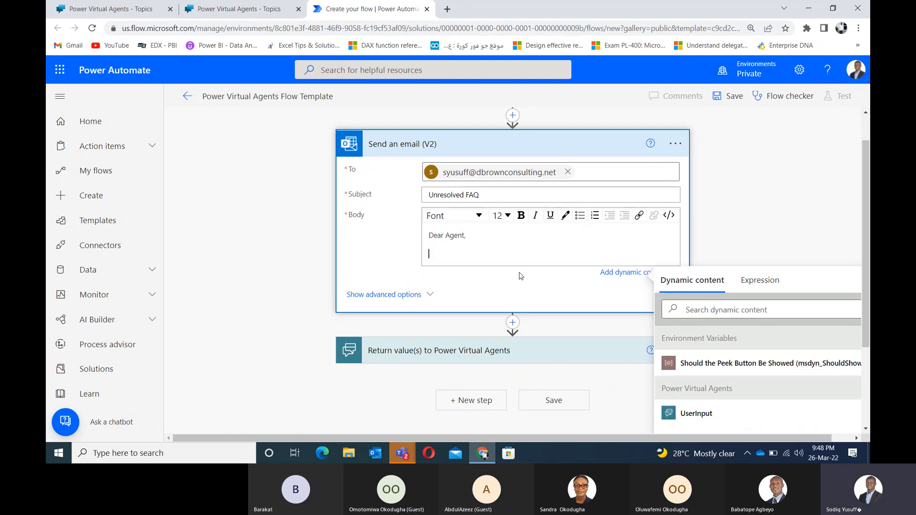
Step: Add that the HR Bot couldn't resolve the following issues and ask the agent to provide help
type("The following")
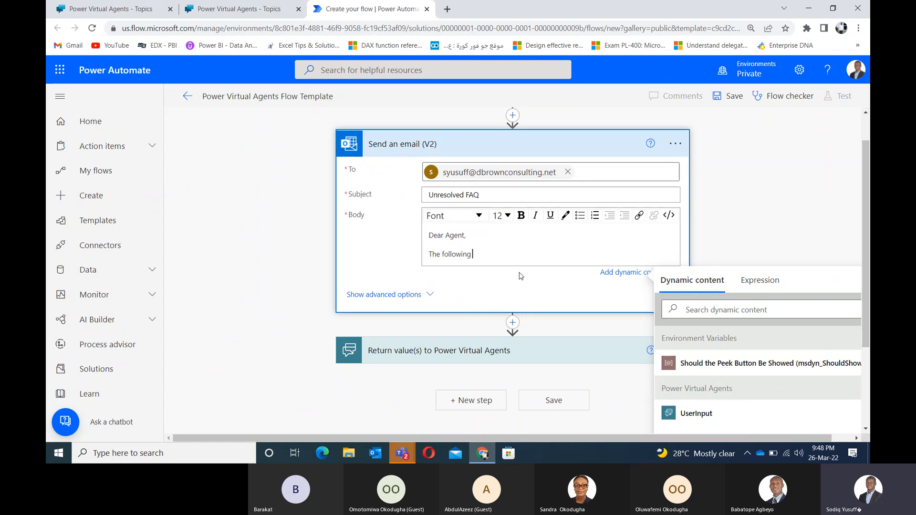
type(" issues")
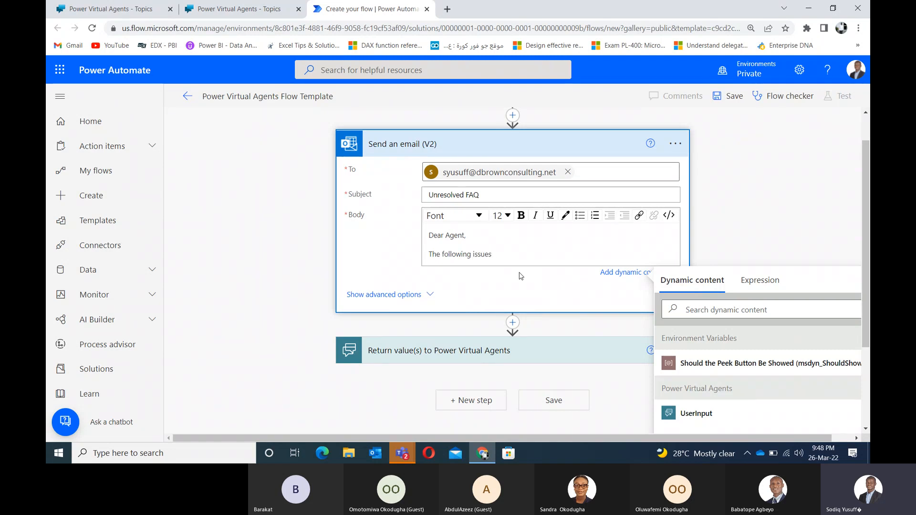
type(" could not")
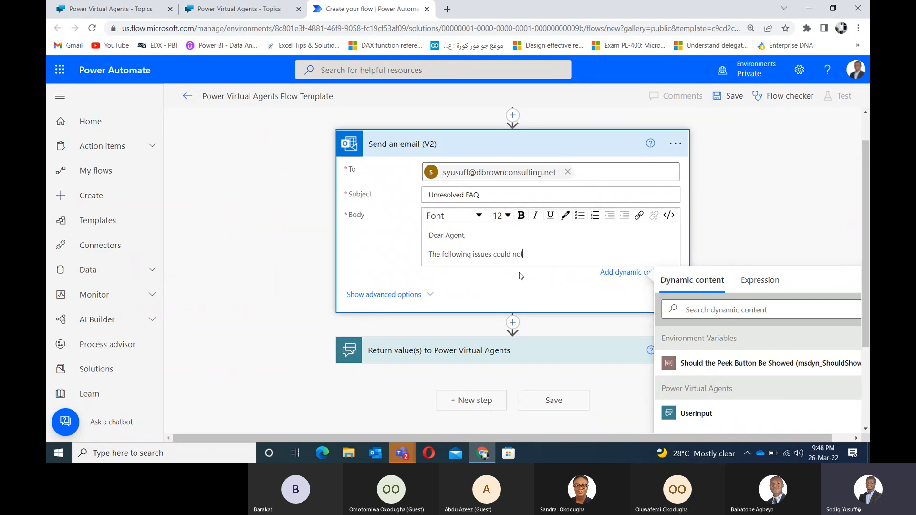
type(" be resol")
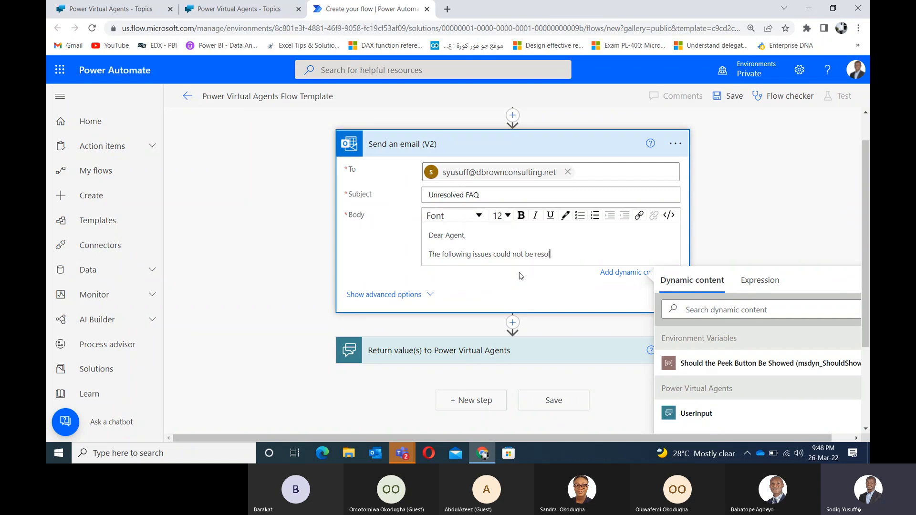
key("BackSpace")
type("ilve b")
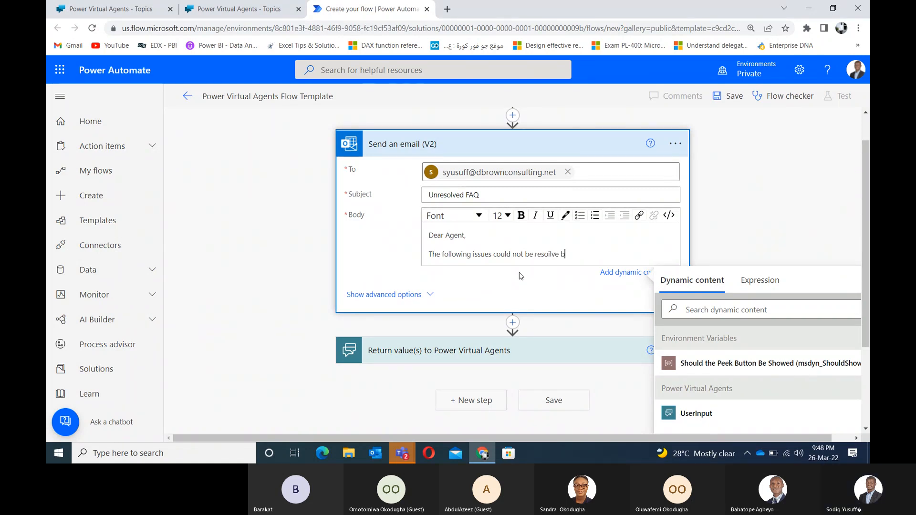
type("y the")
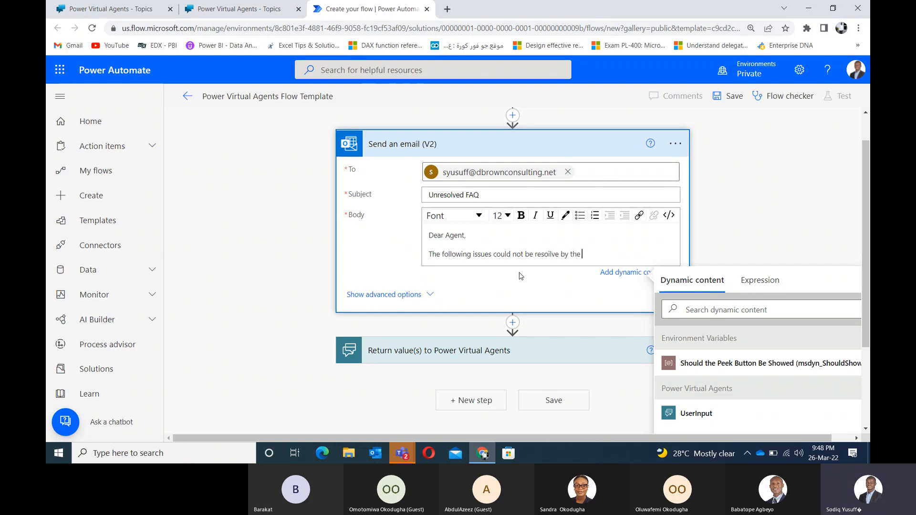
type(" HR ")
type("B")
type("ot. Kindl")
type("y ")
type("do a")
key("BackSpace")
key("BackSpace")
key("BackSpace")
key("BackSpace")
type("look")
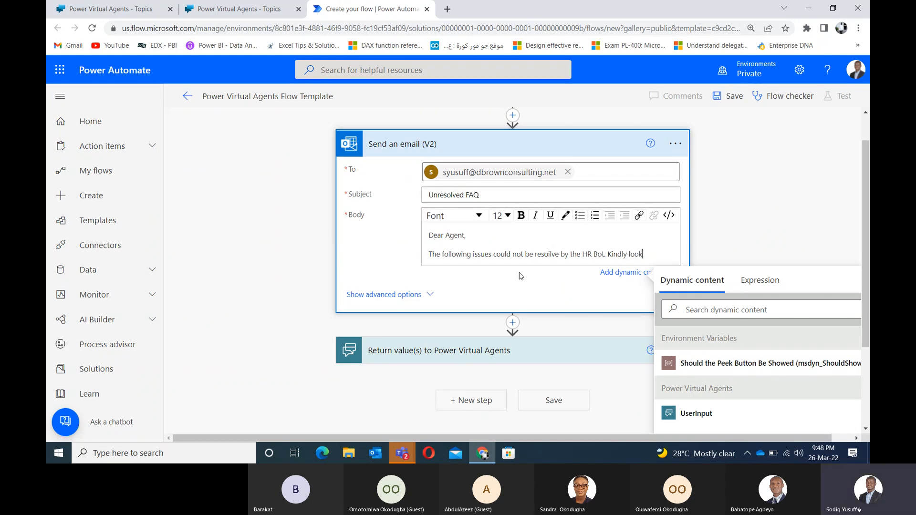
type(" into it")
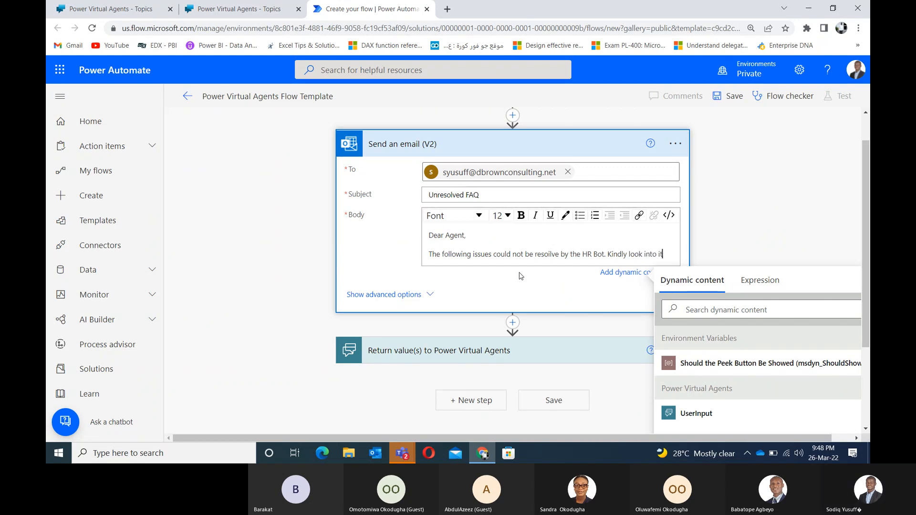
type(" and")
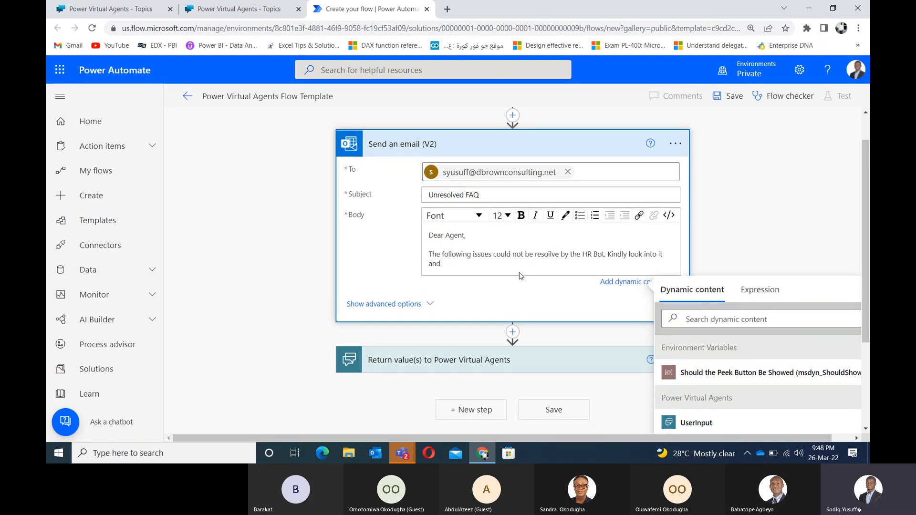
type(" provide ")
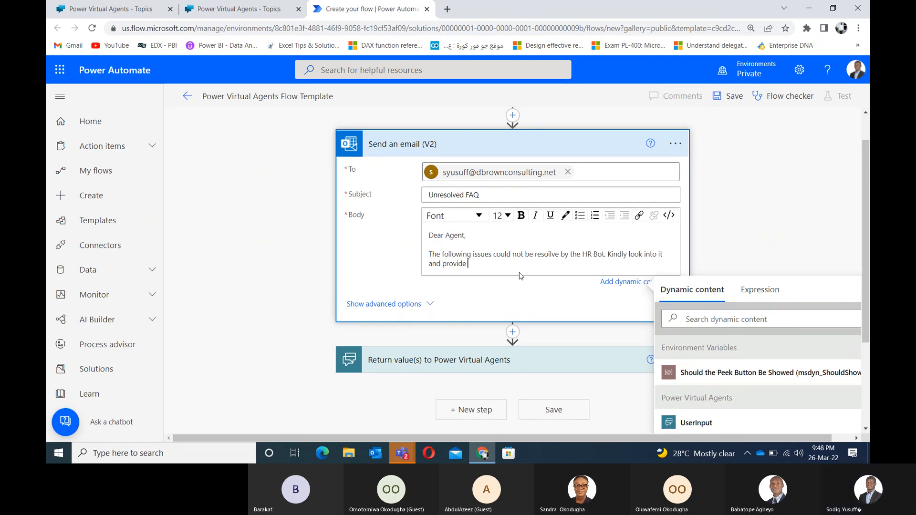
type("help")
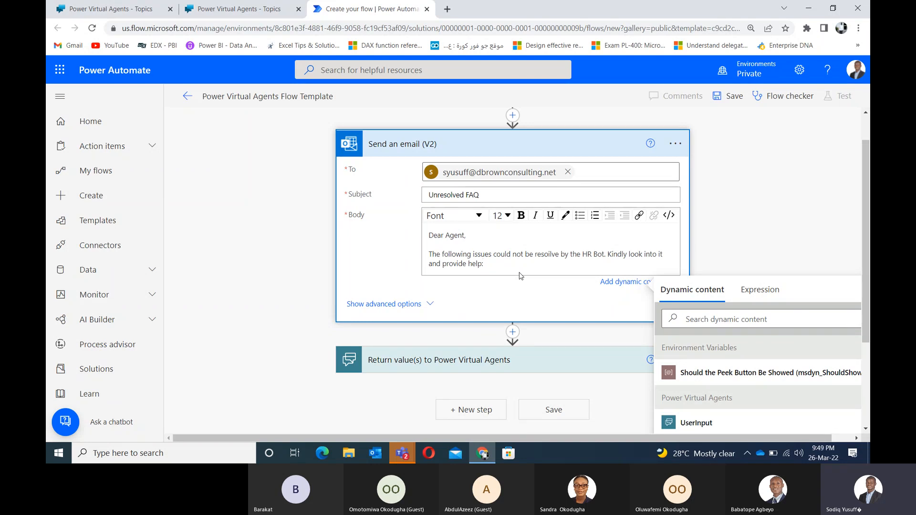
type(":")
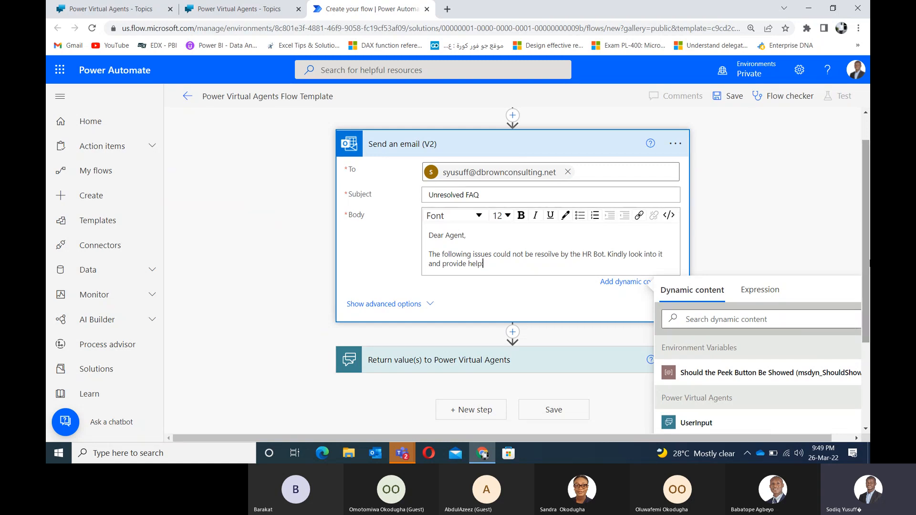
left_click_drag(863, 258, 863, 335)
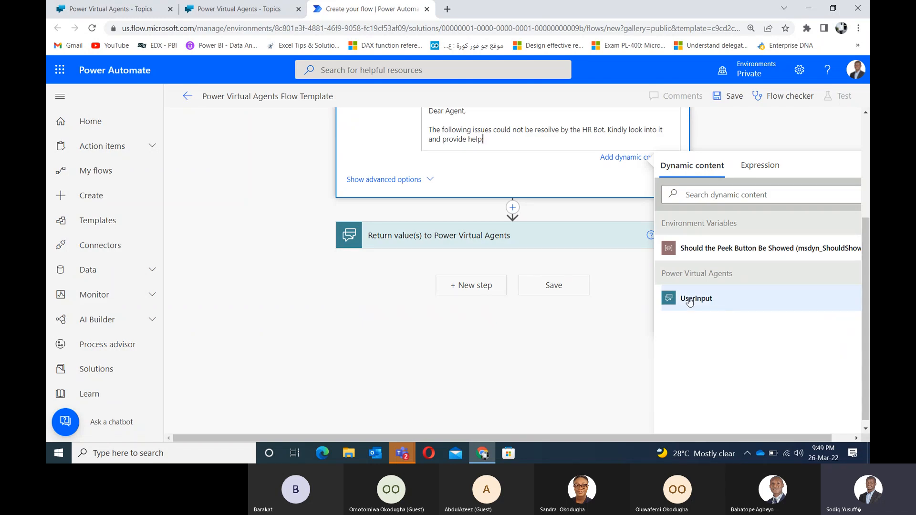
left_click_drag(865, 298, 866, 260)
type(":")
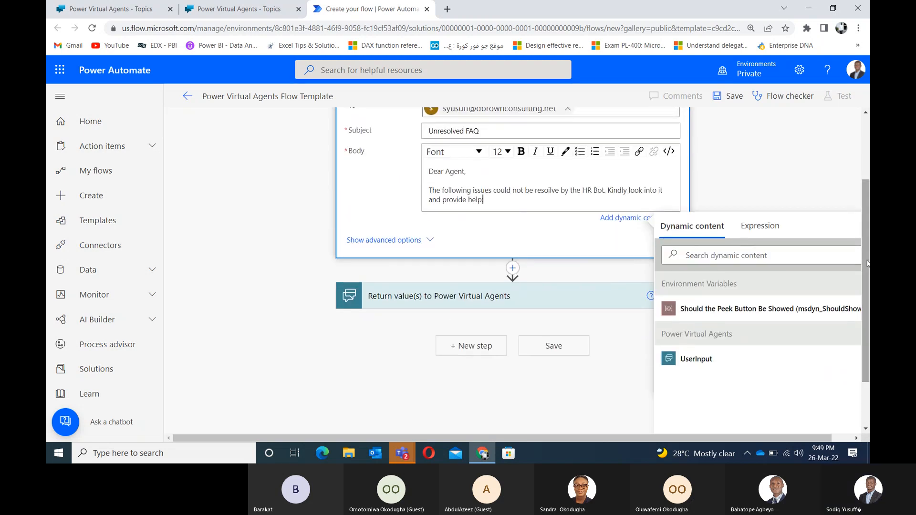
key("Return")
key("Return")
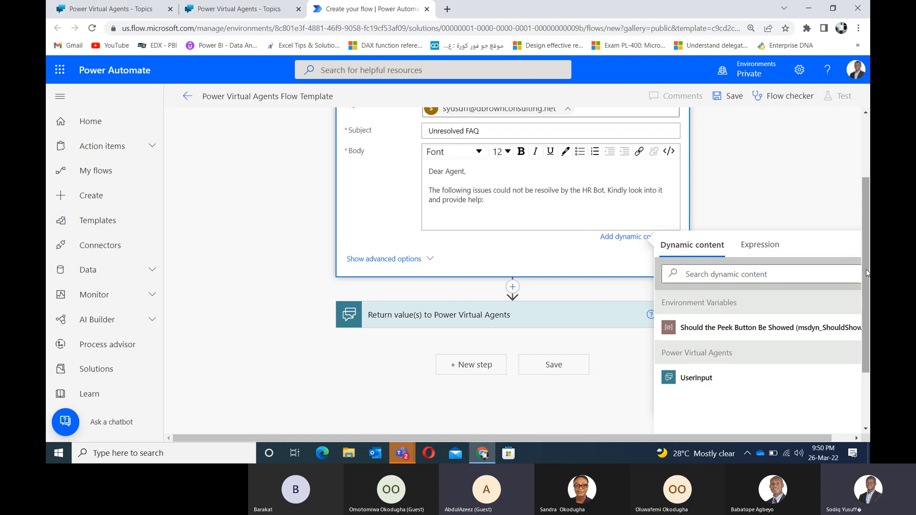
Step: Switch back to the Power Virtual Agents tab showing the HR Bot's Confirmed Failure topic
scroll(868, 273, "up", 2)
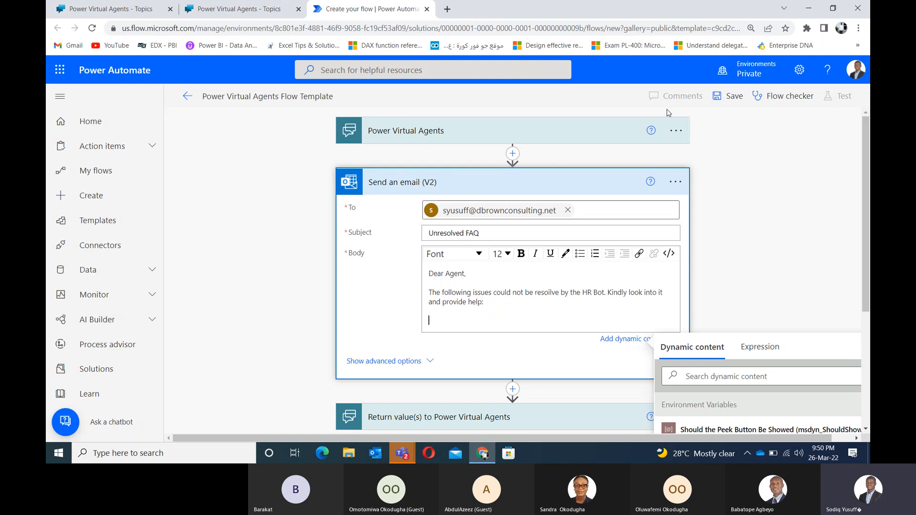
left_click(243, 13)
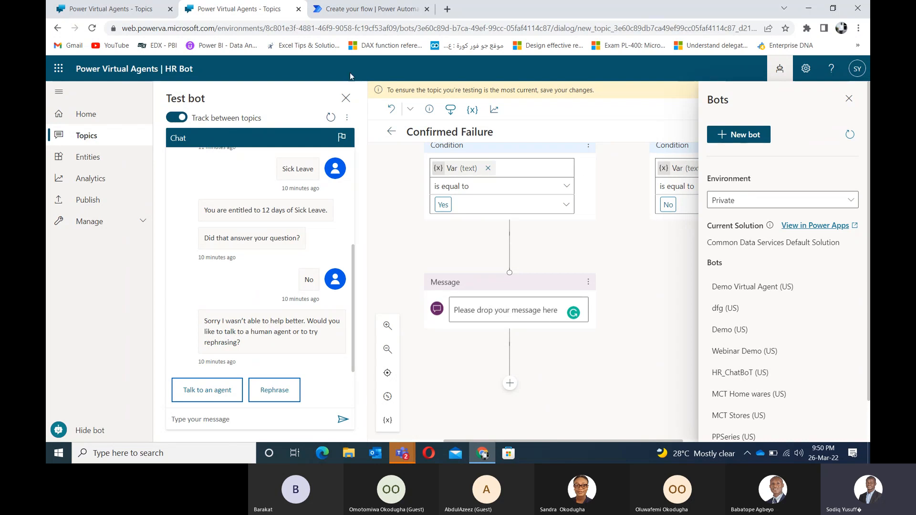
Step: Insert the trigger's UserInput dynamic value into the email body
left_click(347, 9)
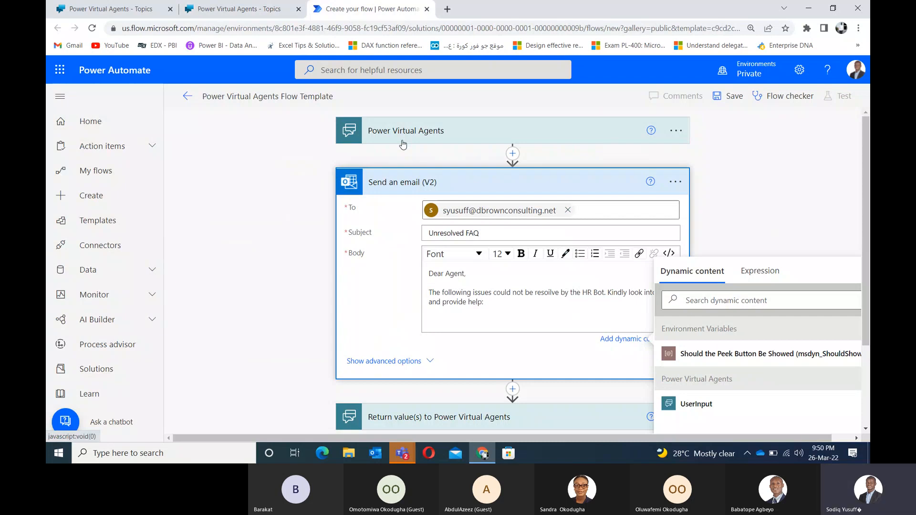
left_click(403, 143)
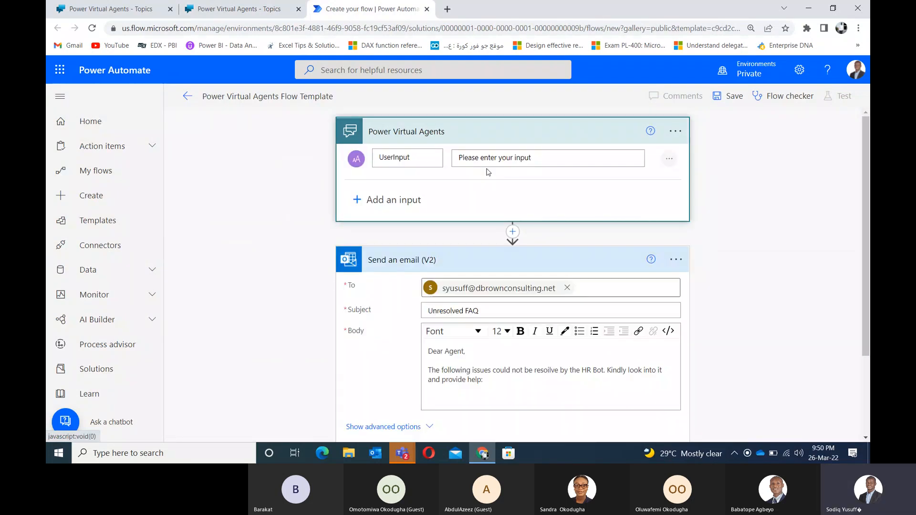
left_click(434, 399)
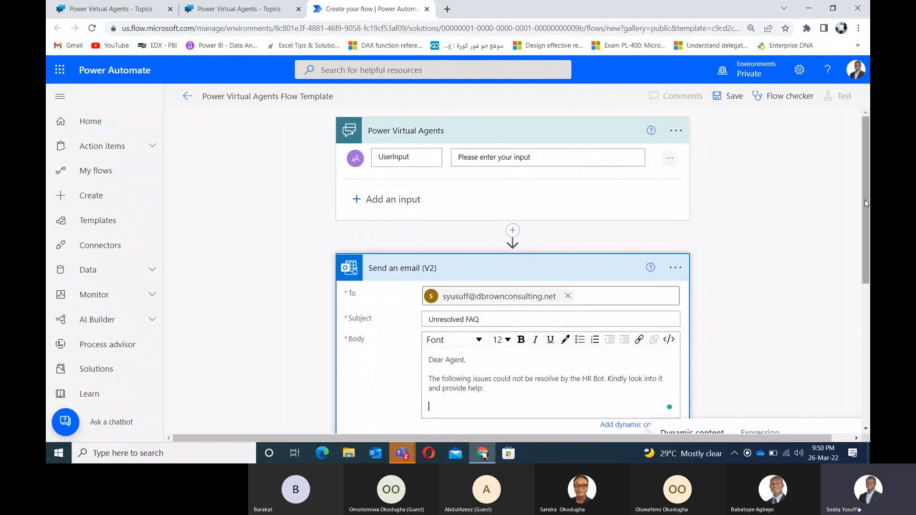
scroll(865, 200, "down", 3)
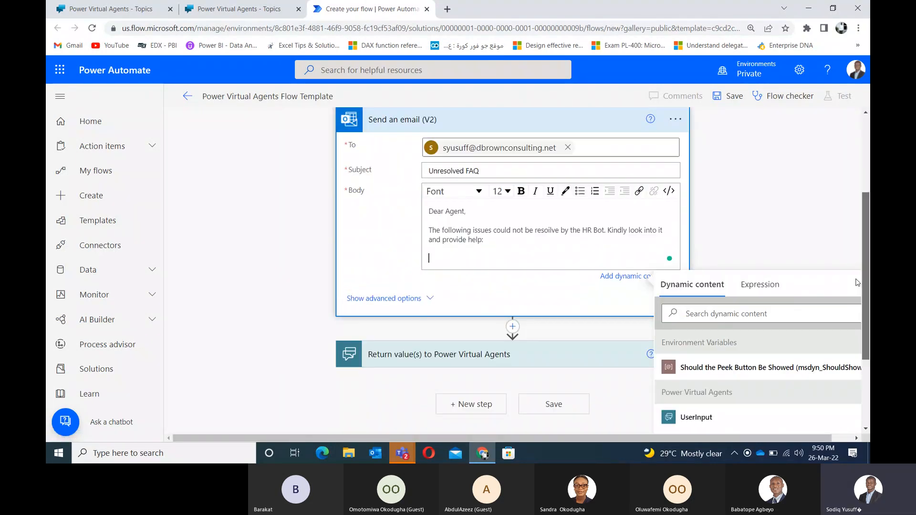
left_click(697, 411)
mouse_move(480, 265)
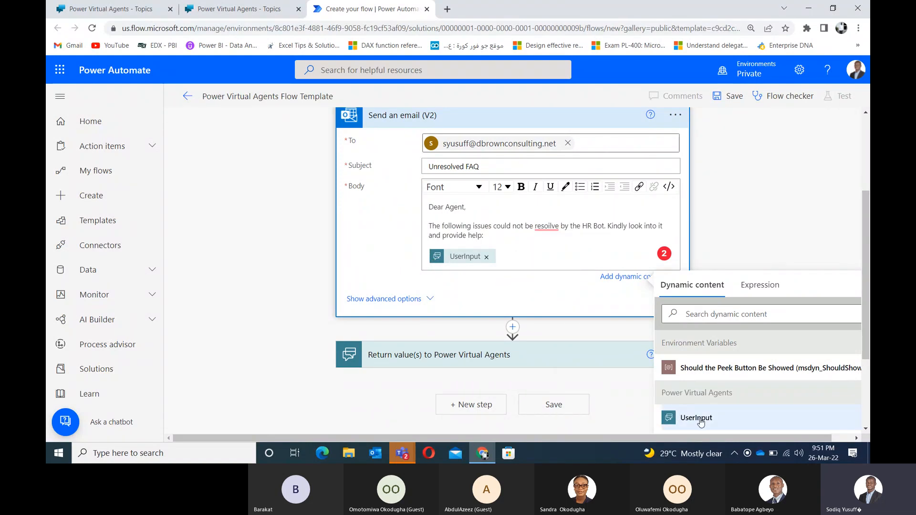
left_click(486, 257)
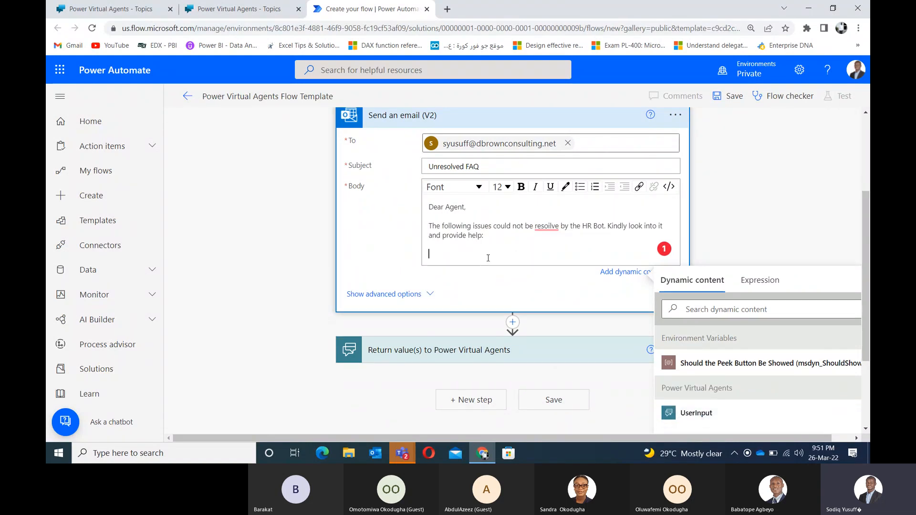
left_click(702, 413)
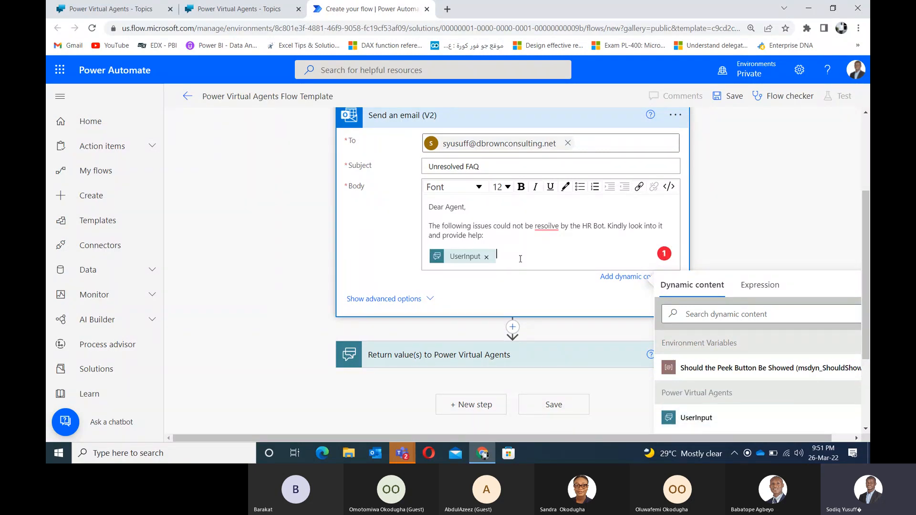
Step: Add the sign-off 'Regards,', 'HR_BoT' and the sender's name on separate lines
key("Return")
type("Regards,")
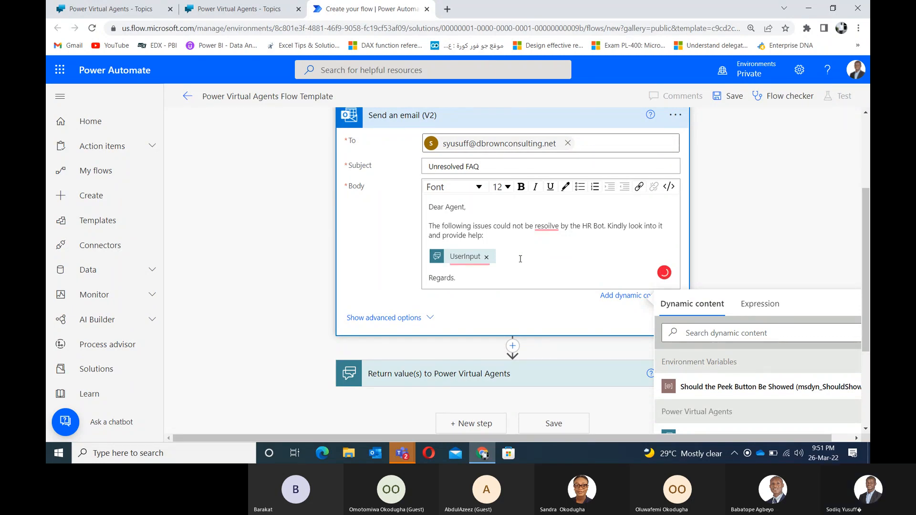
key("BackSpace")
type(",")
key("Return")
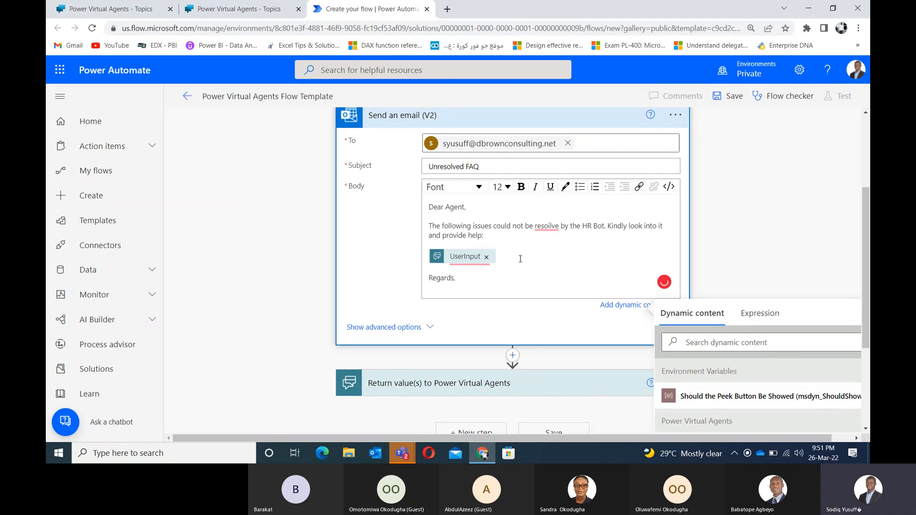
type("Hr")
key("BackSpace")
type("R")
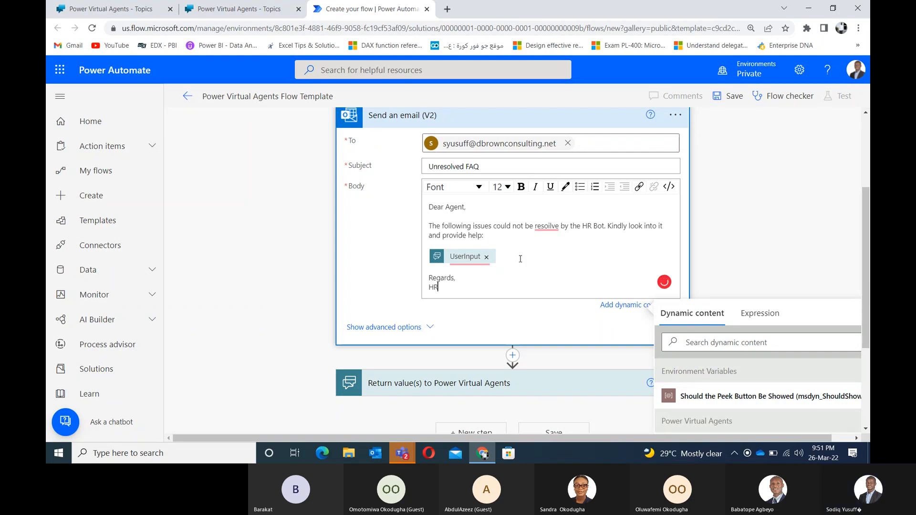
type("_BoT")
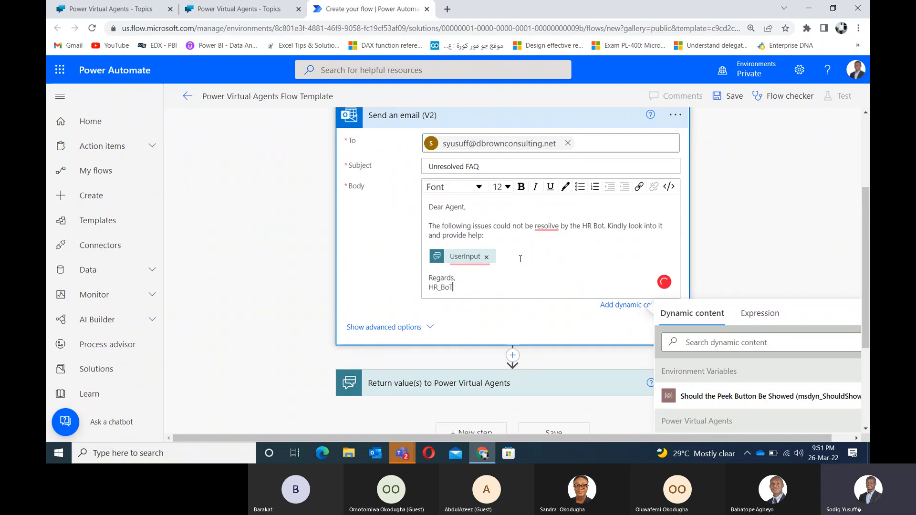
key("Return")
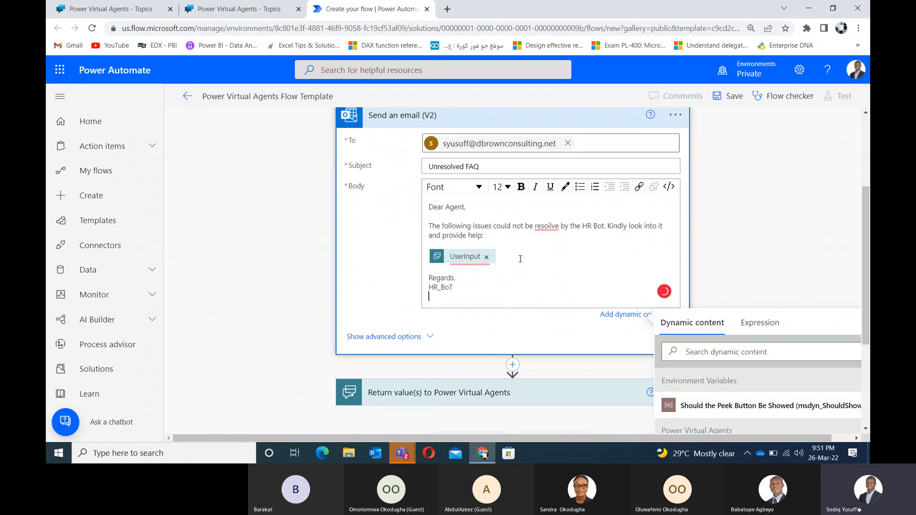
type("Skudo.")
left_click(733, 232)
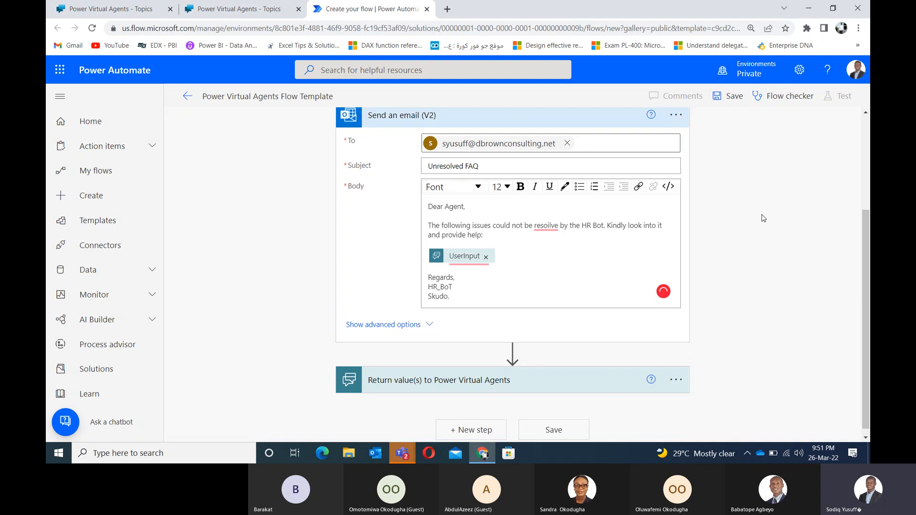
Step: Add a Text output named BoT_Response to the return-values step
mouse_move(862, 268)
left_mouse_down()
mouse_move(856, 187)
mouse_move(857, 282)
left_mouse_up()
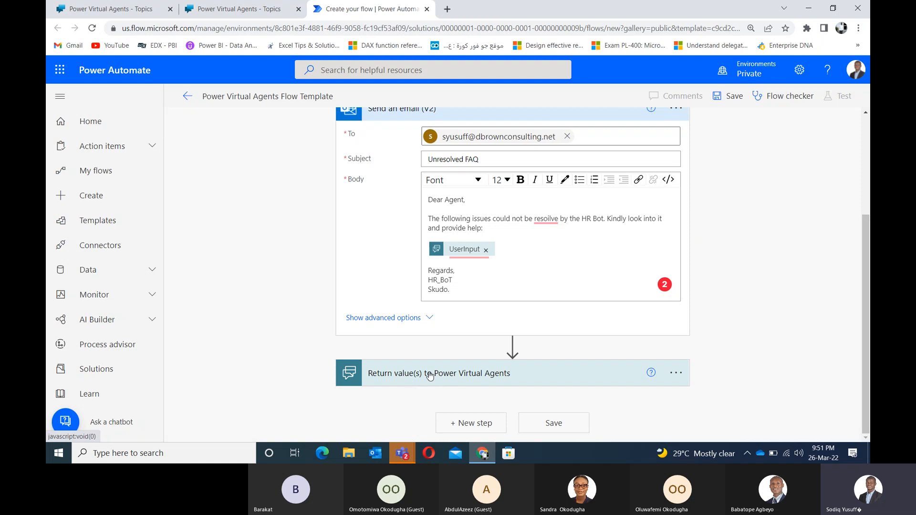
left_click_drag(867, 241, 868, 144)
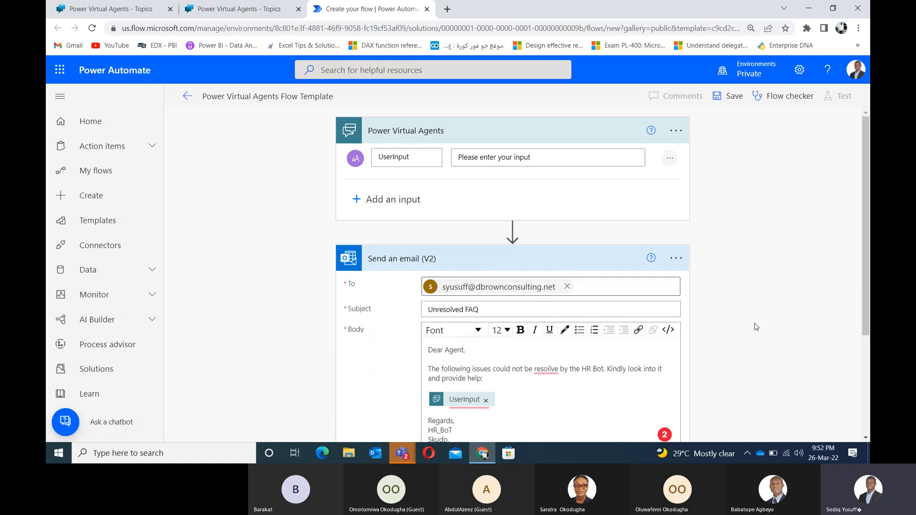
scroll(863, 203, "down", 3)
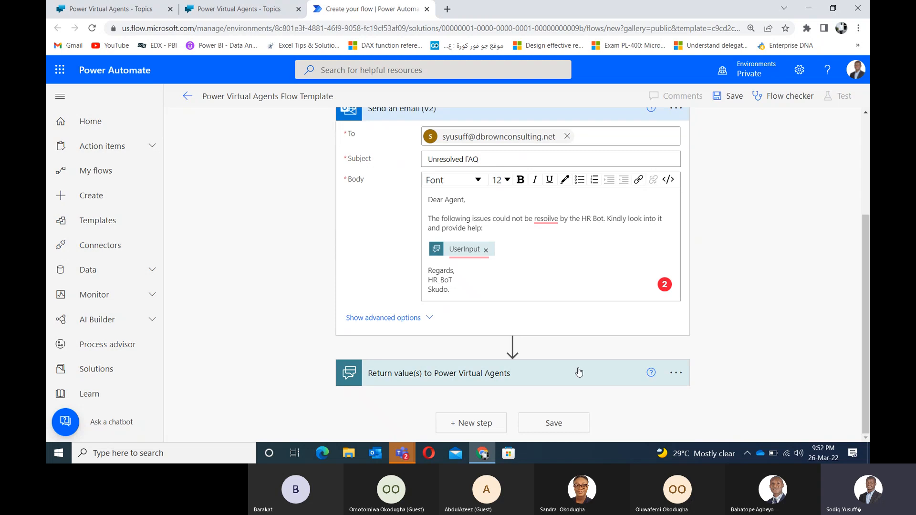
left_click(497, 377)
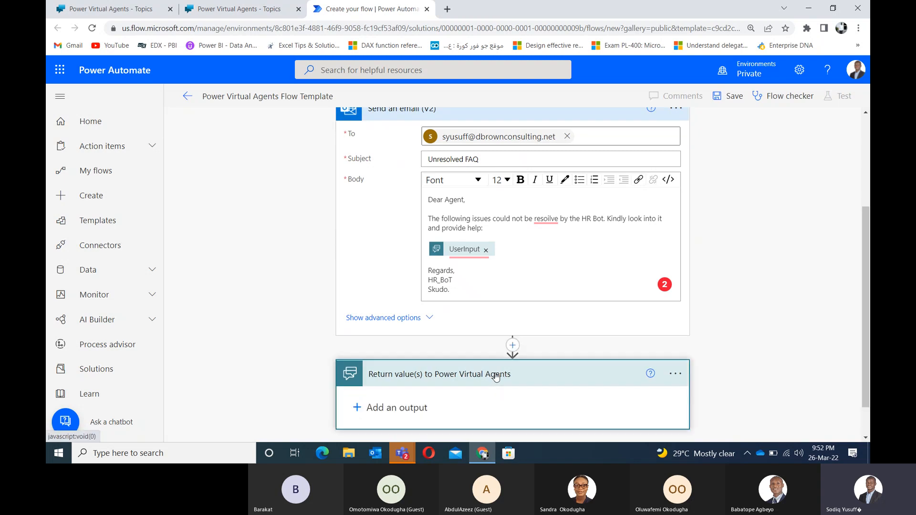
scroll(855, 271, "down", 2)
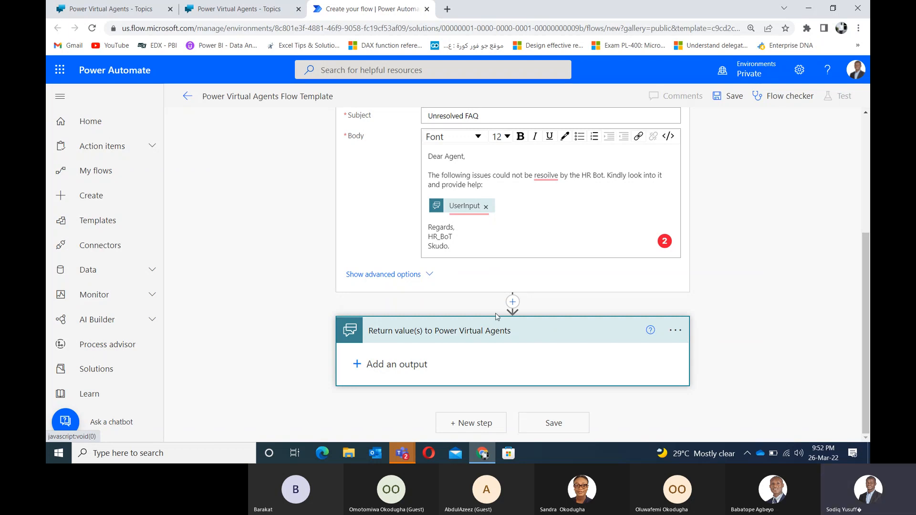
left_click(564, 313)
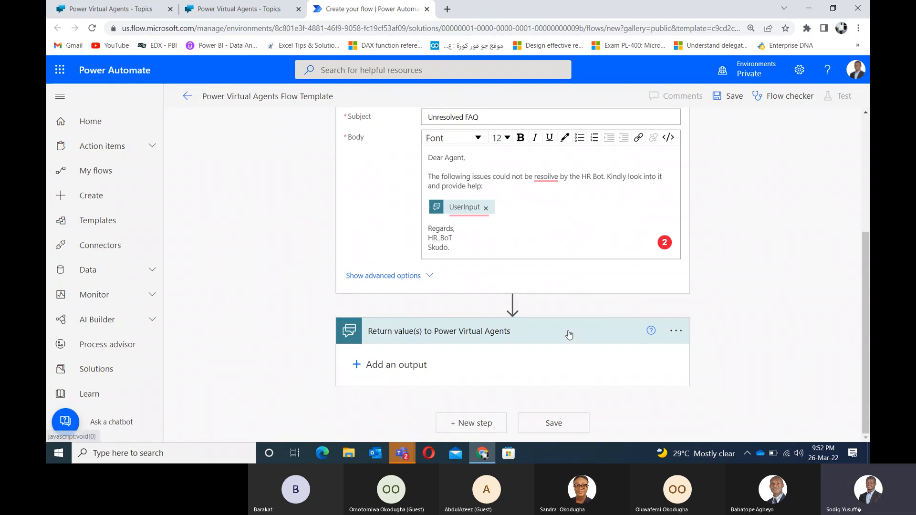
left_click(675, 333)
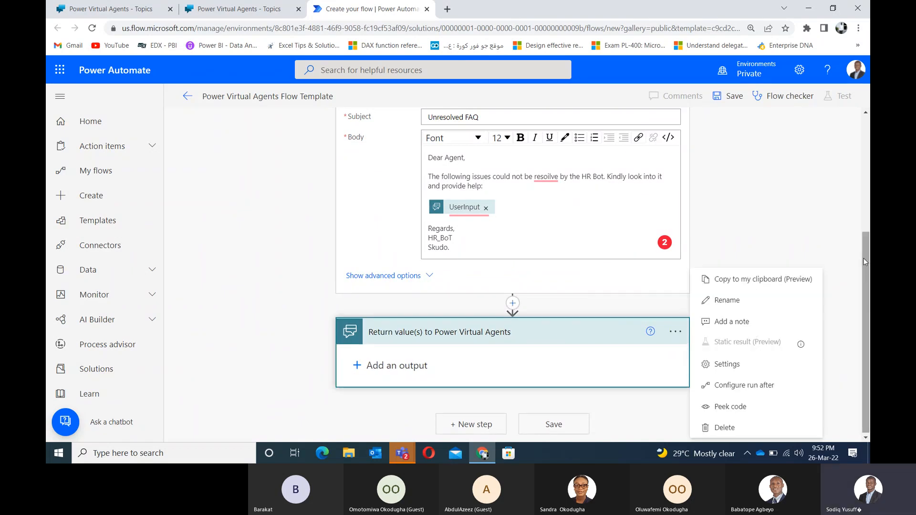
left_click(396, 366)
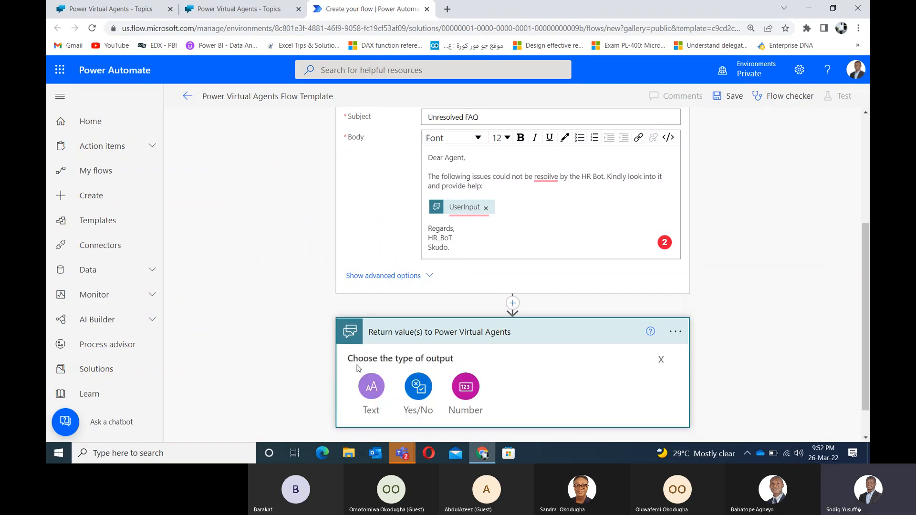
left_click(371, 384)
left_click(391, 358)
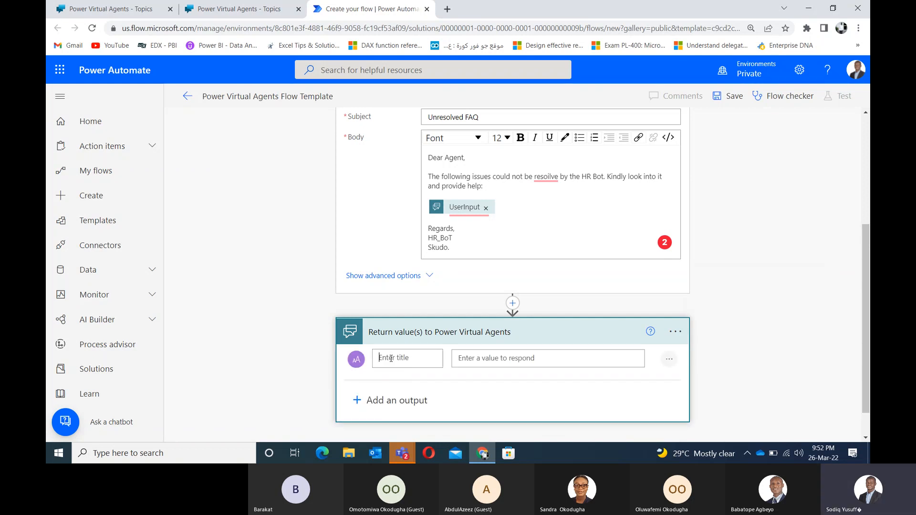
type("BoT_Response")
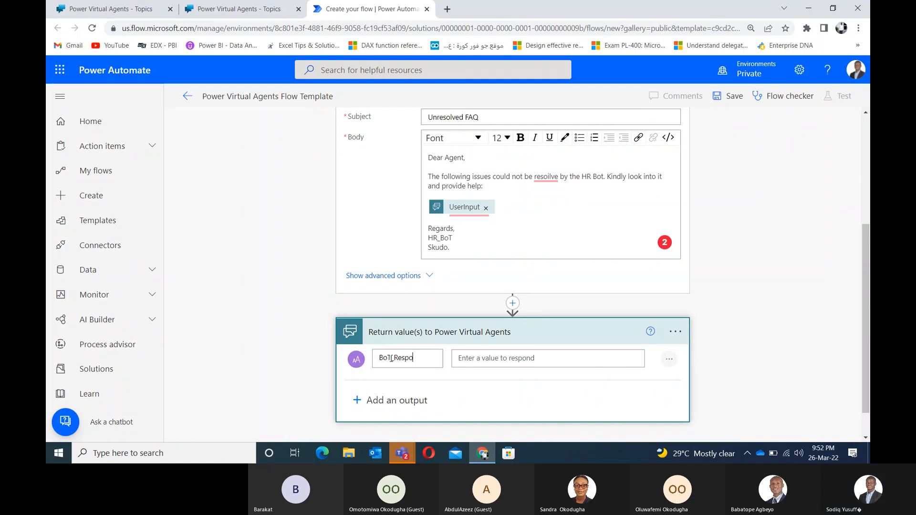
Step: Set BoT_Response to a thank-you saying an agent will reply within 24H, ending 'Cheers!!!'
left_click(471, 357)
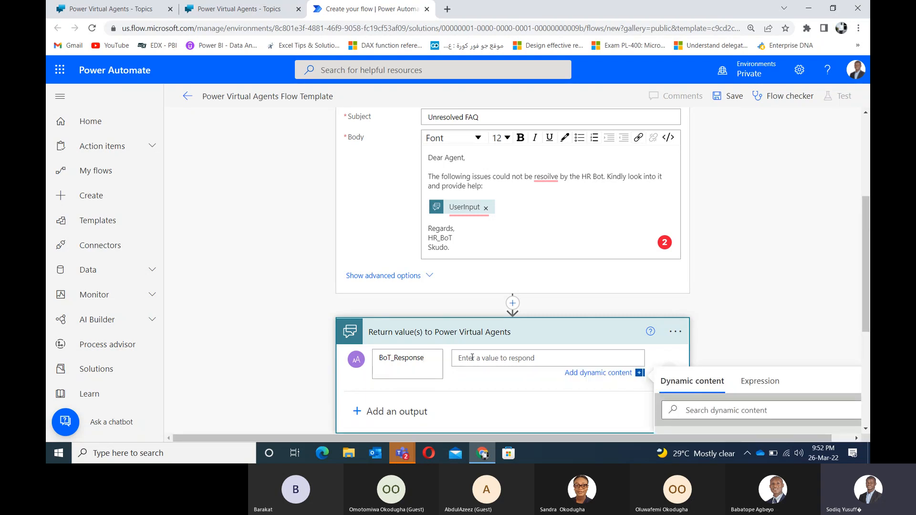
type("Thank you for th")
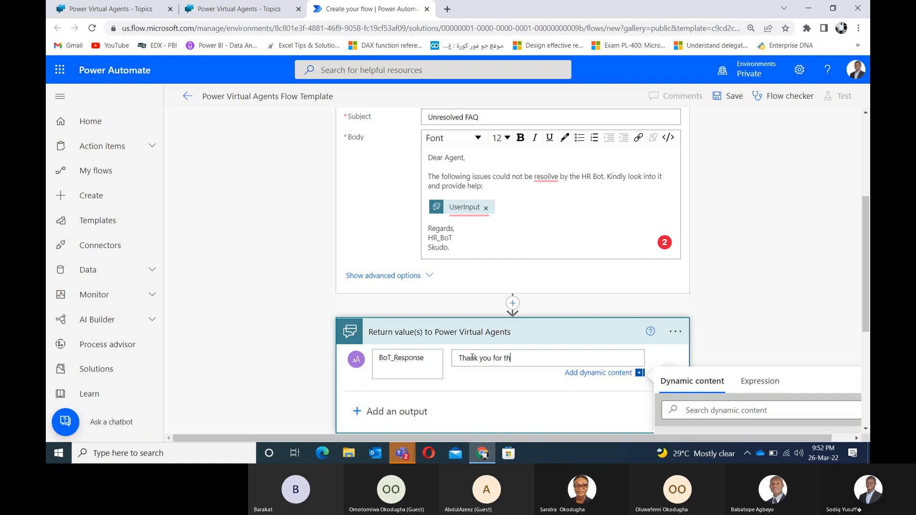
key("BackSpace")
key("BackSpace")
key("BackSpace")
key("BackSpace")
key("BackSpace")
key("BackSpace")
type(". Your feedback has been sent to our")
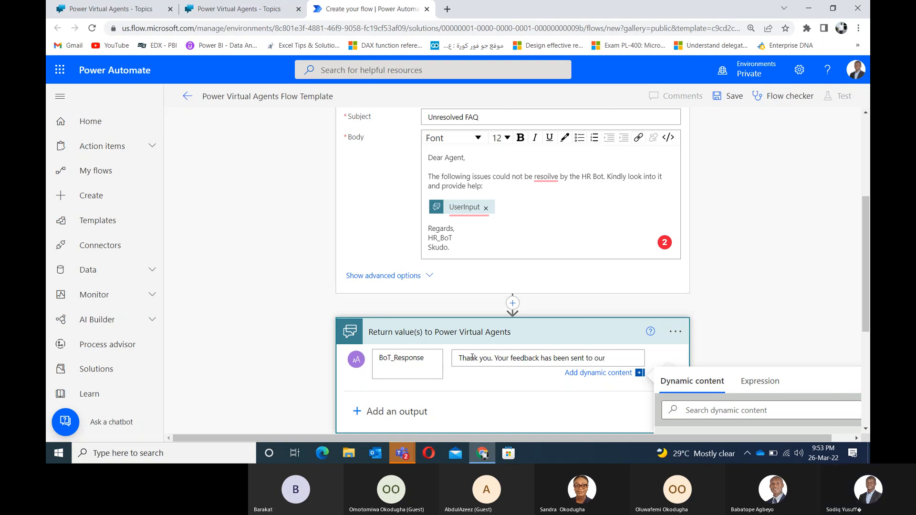
key("BackSpace")
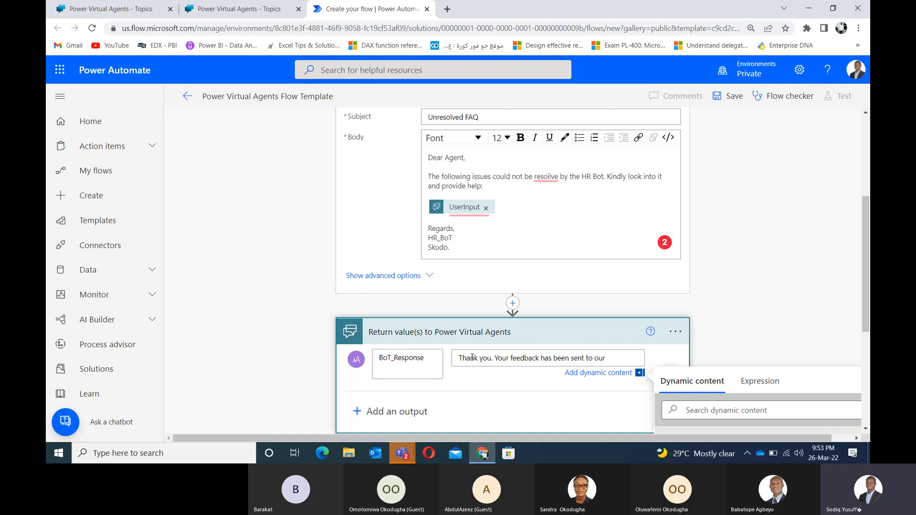
key("BackSpace")
key("BackSpace")
key("BackSpace")
type("one of our agents")
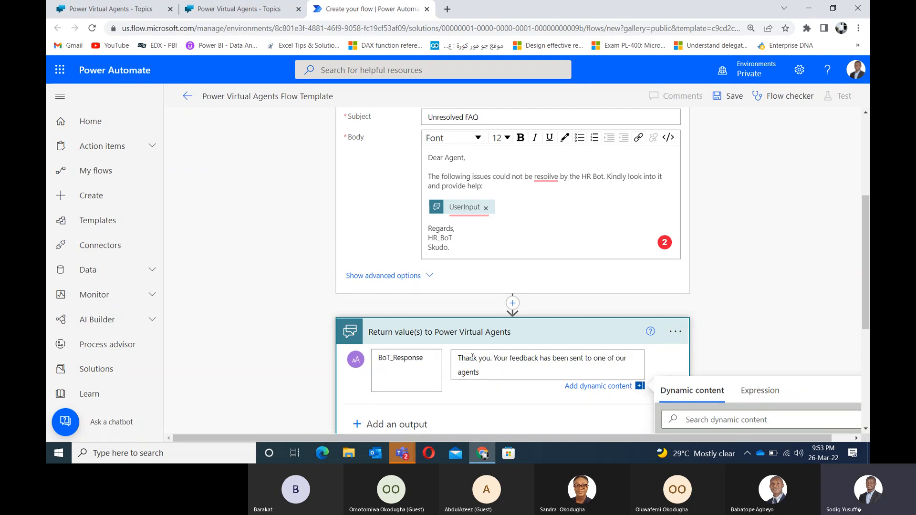
type(". You will get a respoin")
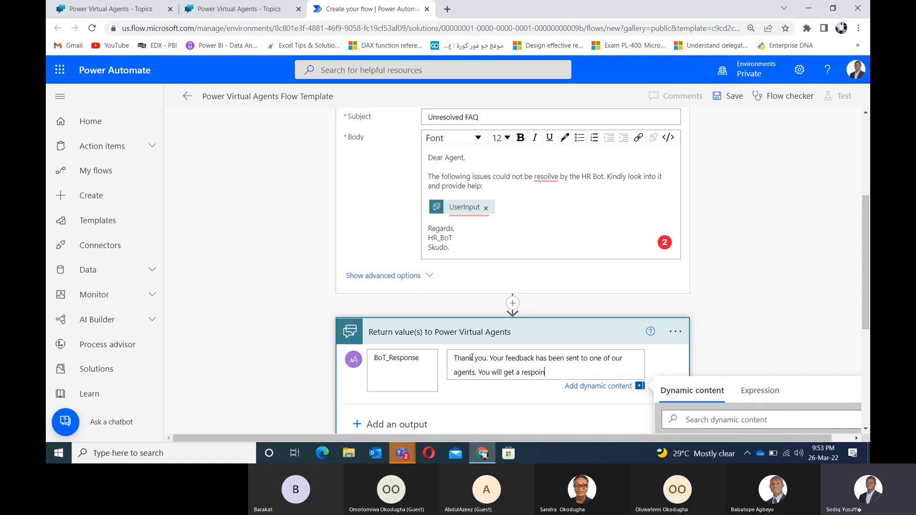
type("se")
key("Left")
key("Left")
key("BackSpace")
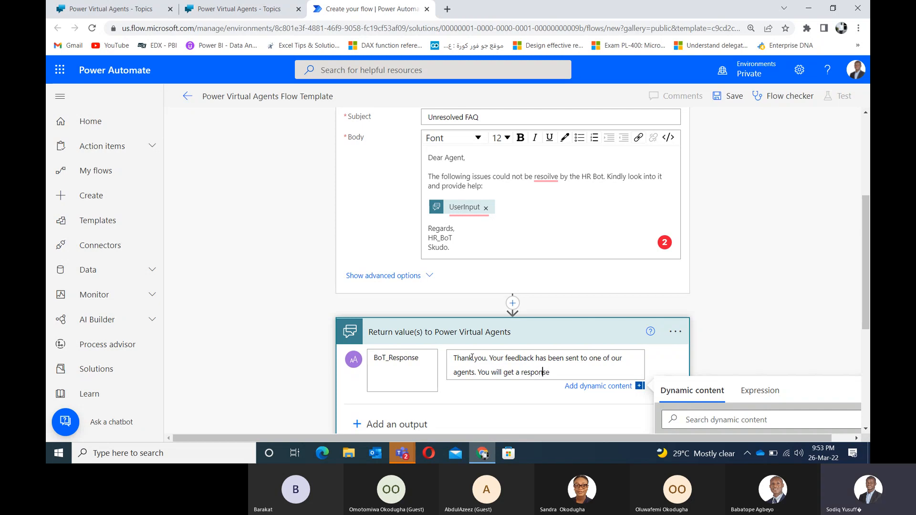
key("Right")
key("Right")
type("from us withing the ")
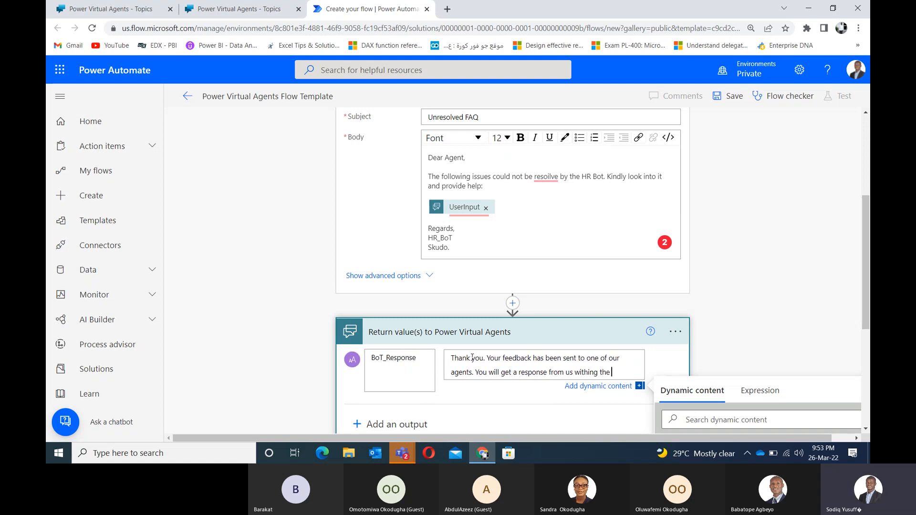
type("24")
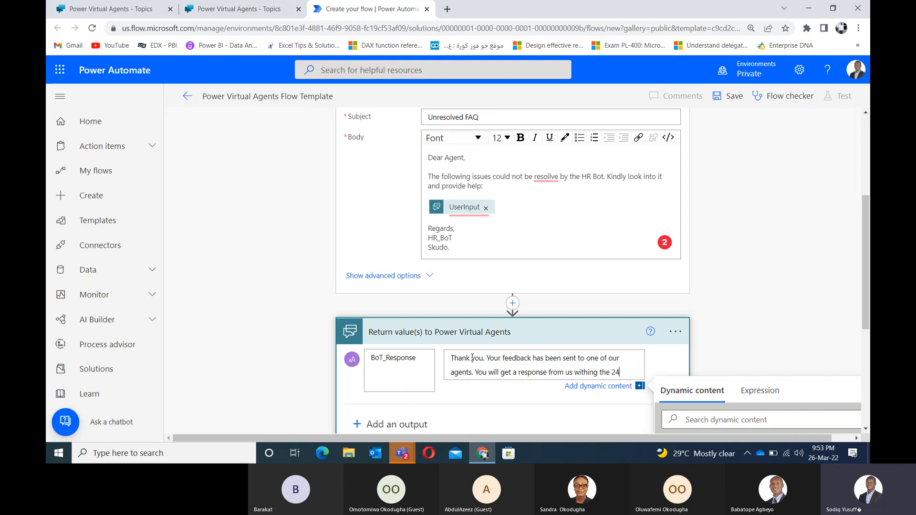
type("H")
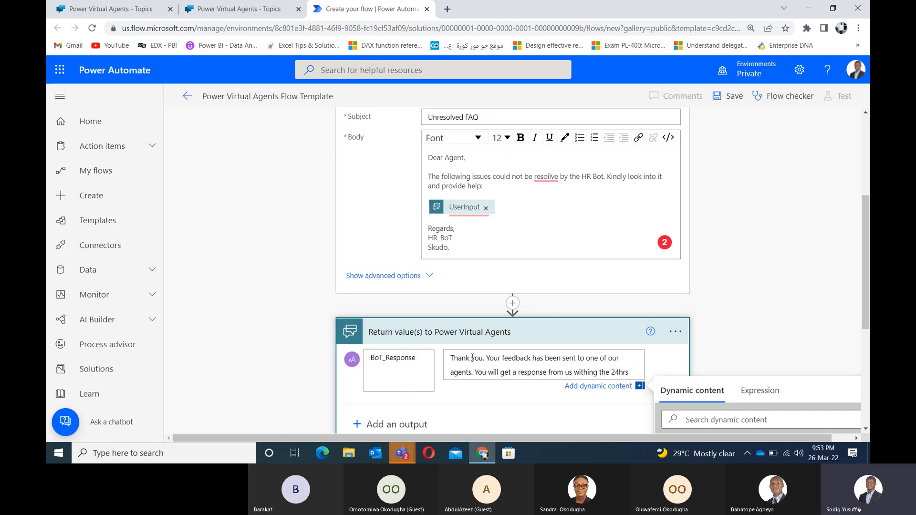
type(".")
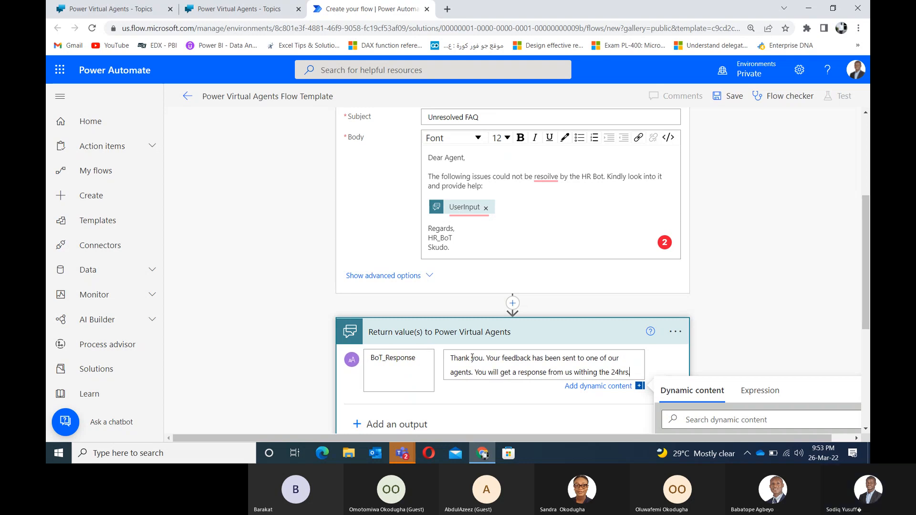
key("Return")
key("Return")
type("C")
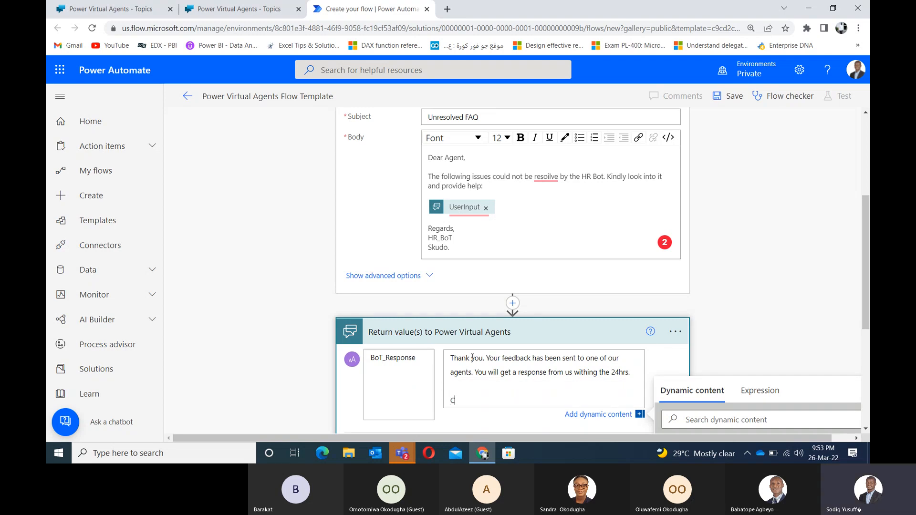
type("heers!!!")
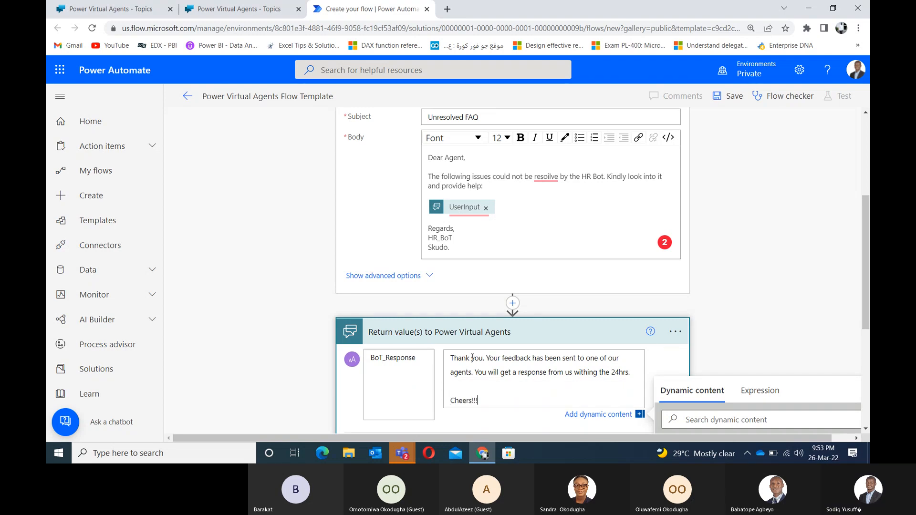
left_click(749, 317)
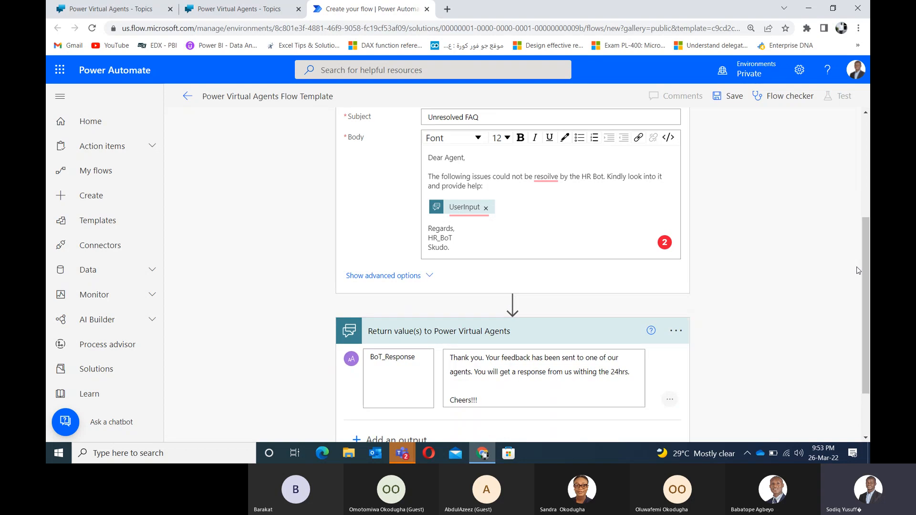
Step: Rename the flow to 'Unresolved Input' and save it
left_click_drag(867, 284, 849, 158)
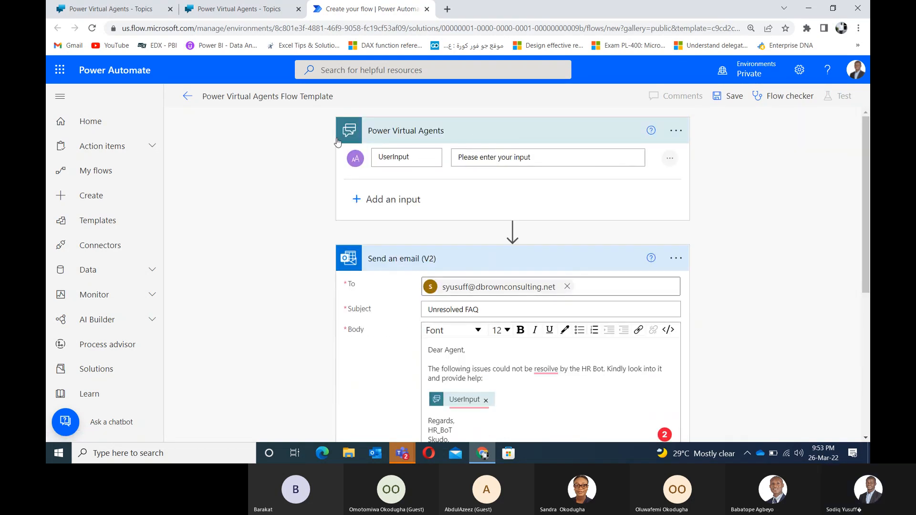
left_click(261, 97)
left_click(267, 129)
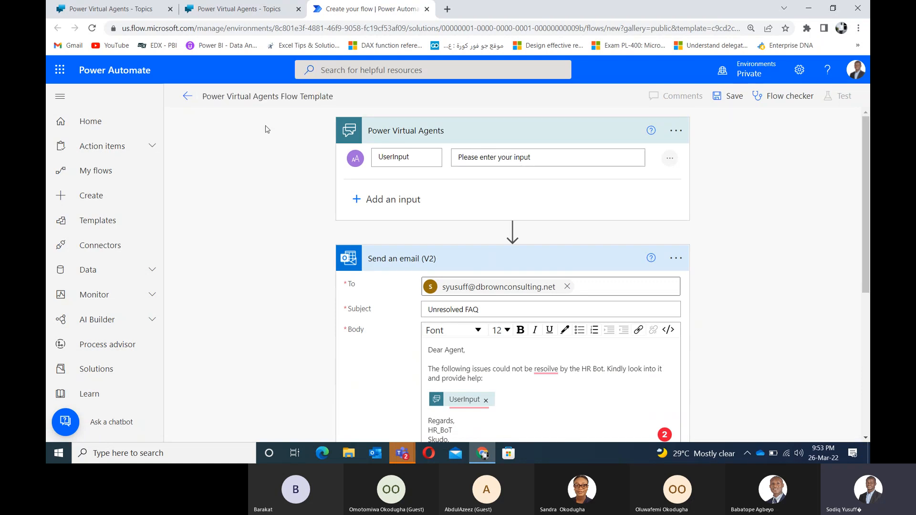
left_click(299, 98)
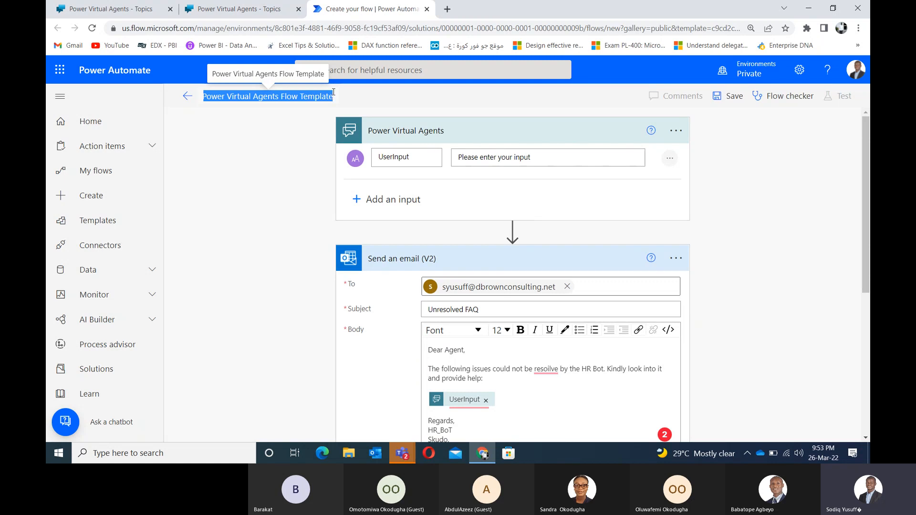
type("Unres")
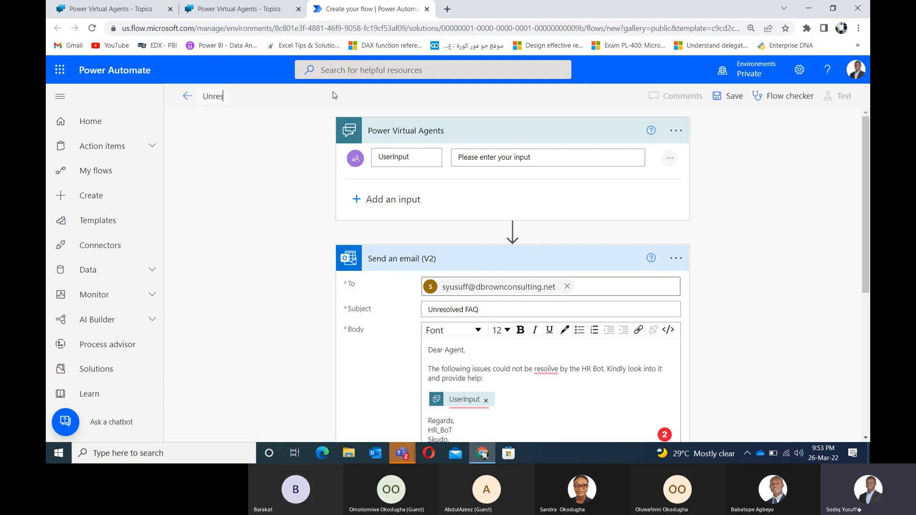
type("olved ")
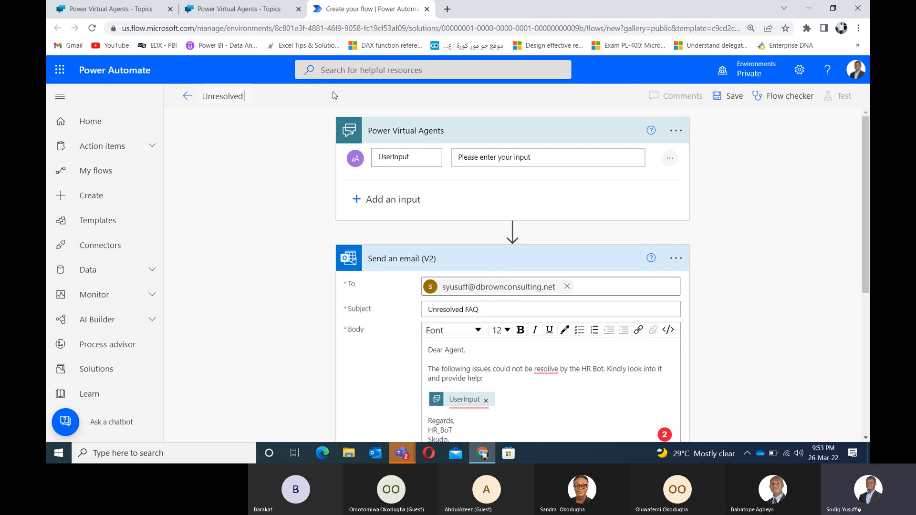
type("Input")
left_click(248, 131)
left_click(733, 101)
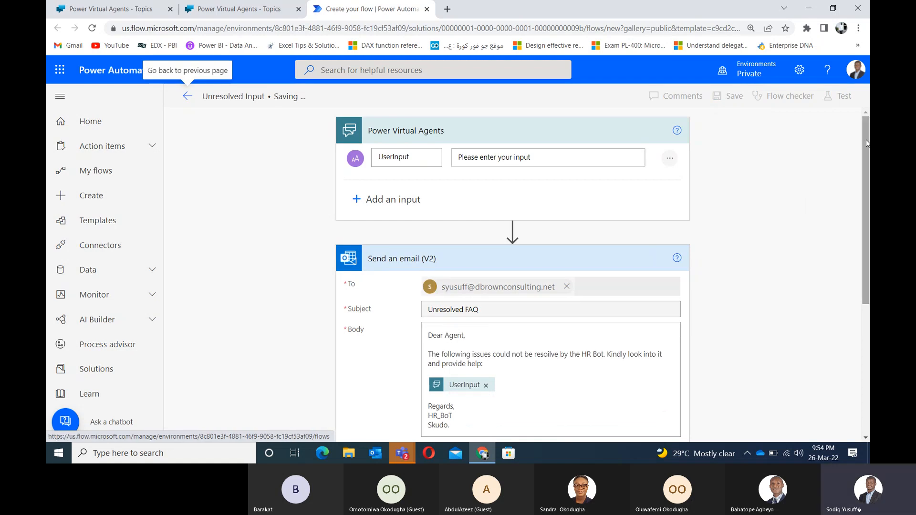
Step: Collapse and re-expand the trigger and Send an email (V2) steps to review the flow
mouse_move(866, 140)
left_mouse_down()
mouse_move(862, 199)
mouse_move(858, 141)
left_mouse_up()
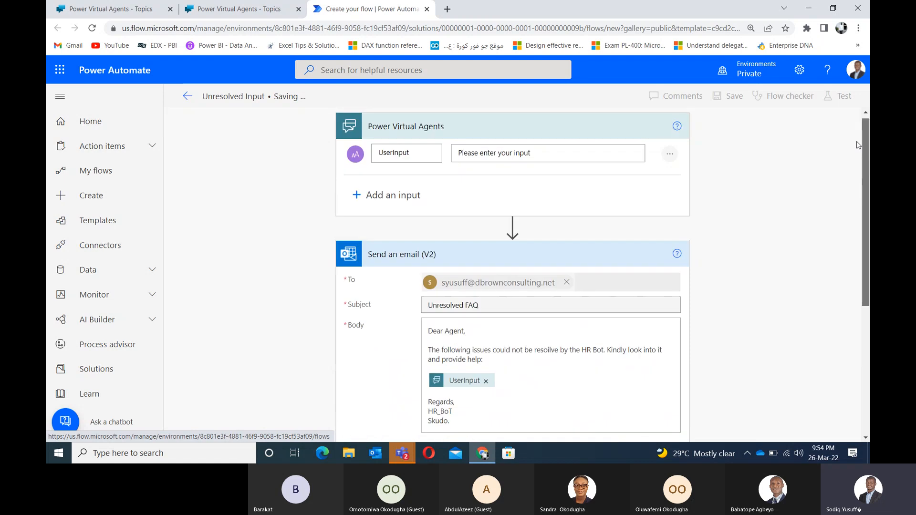
left_click(535, 132)
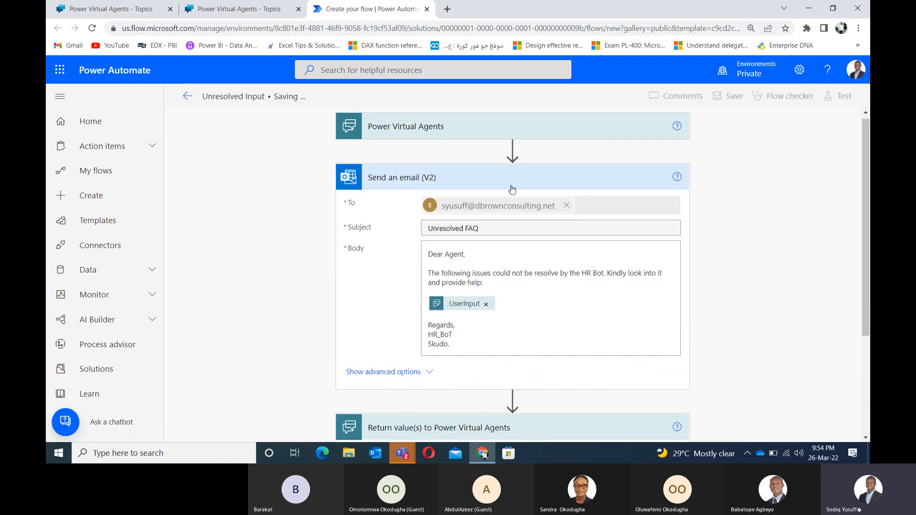
left_click(512, 189)
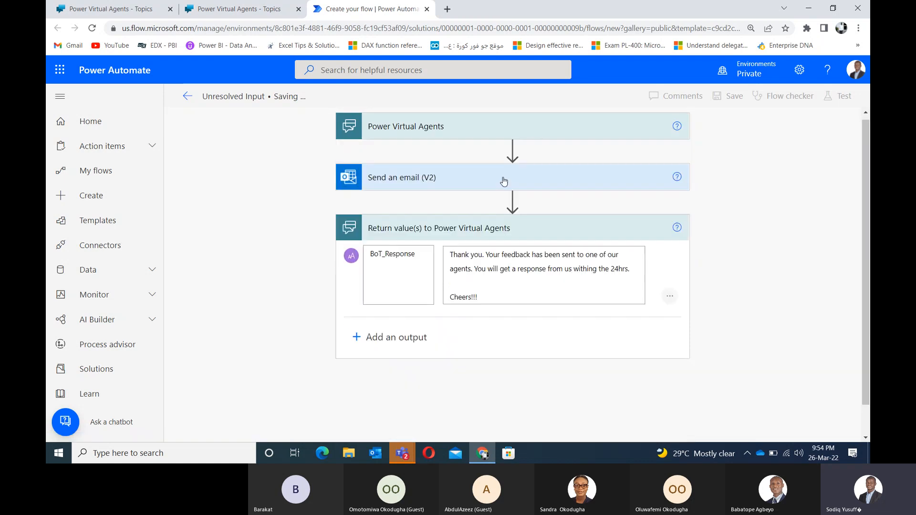
left_click(482, 131)
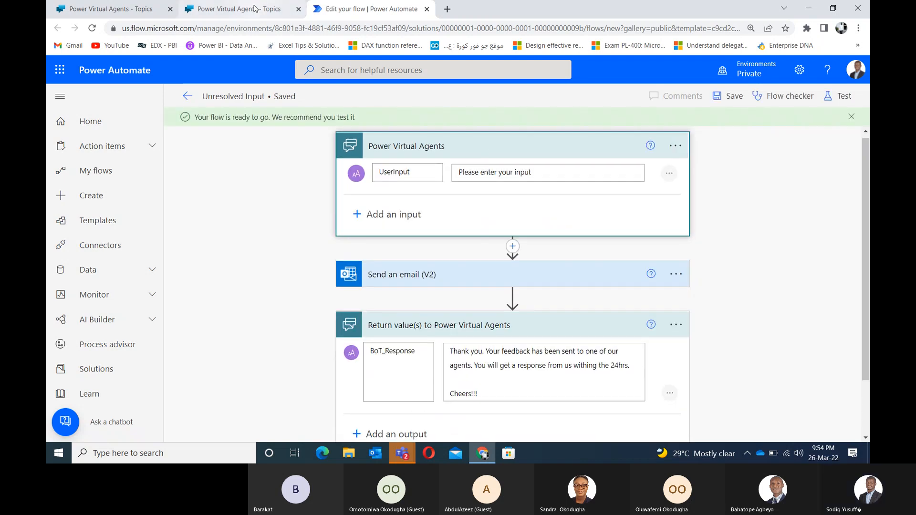
Step: Close the bots list and add an Ask a question node below the Confirmed Failure message
left_click(254, 8)
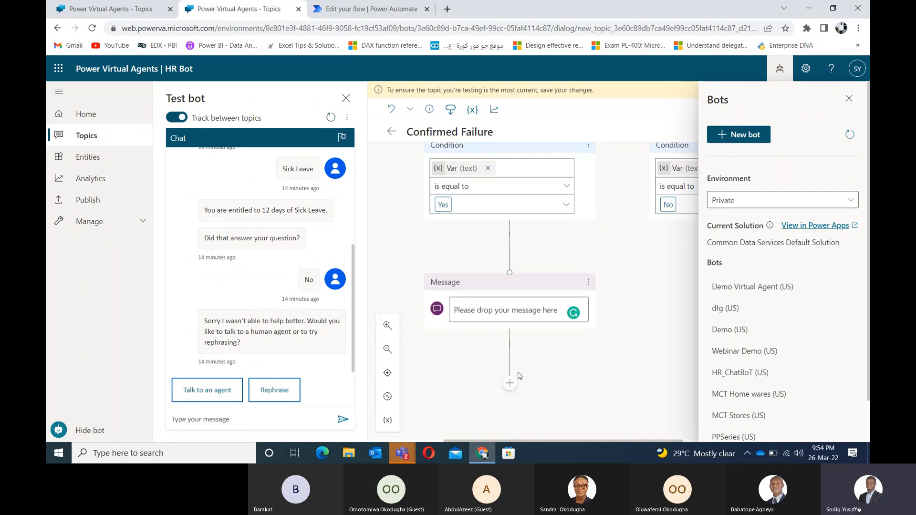
left_click(846, 99)
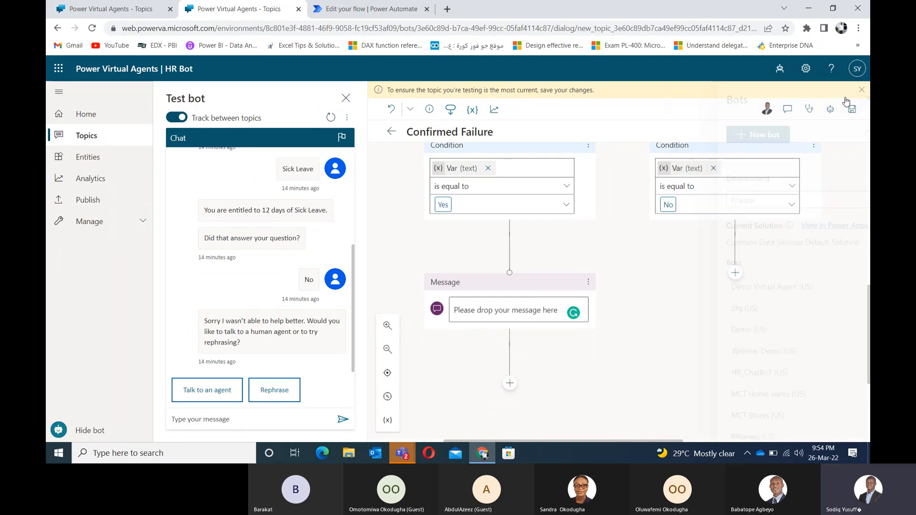
left_click(509, 384)
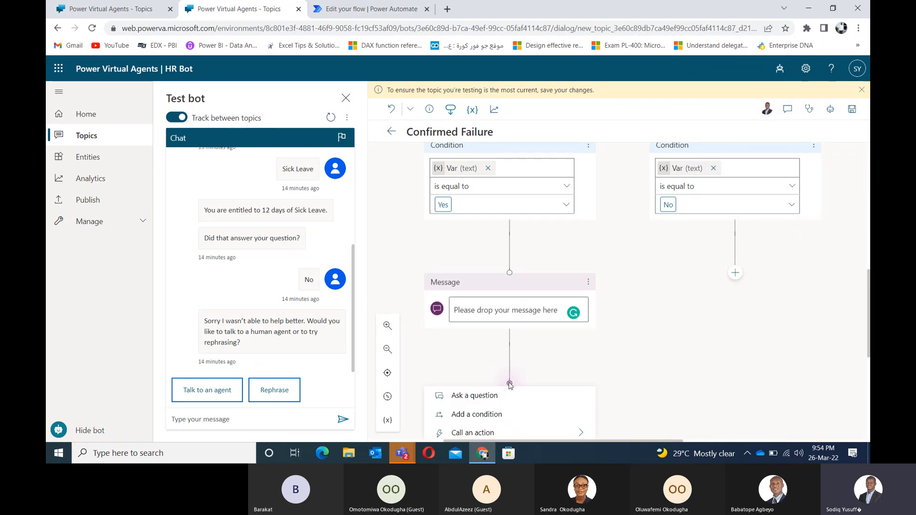
left_click_drag(529, 287, 573, 230)
left_click(574, 230)
left_click(496, 260)
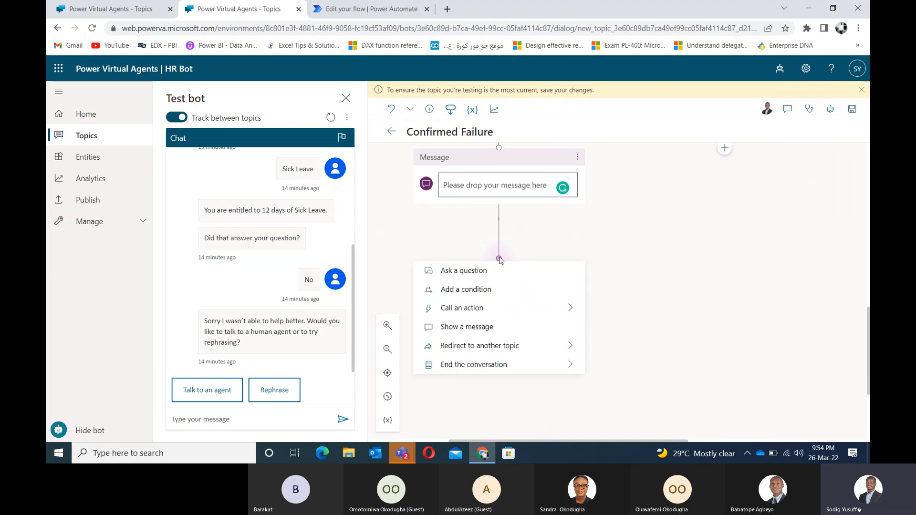
left_click(470, 276)
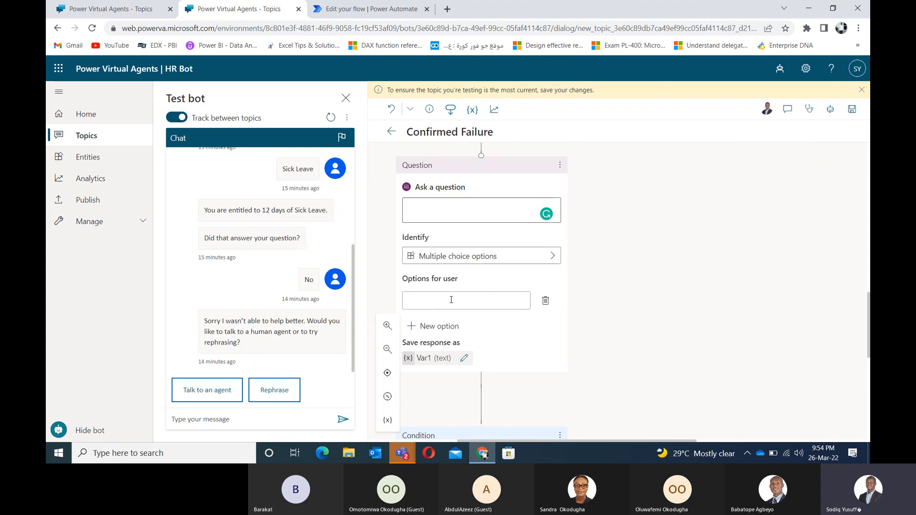
left_click(488, 260)
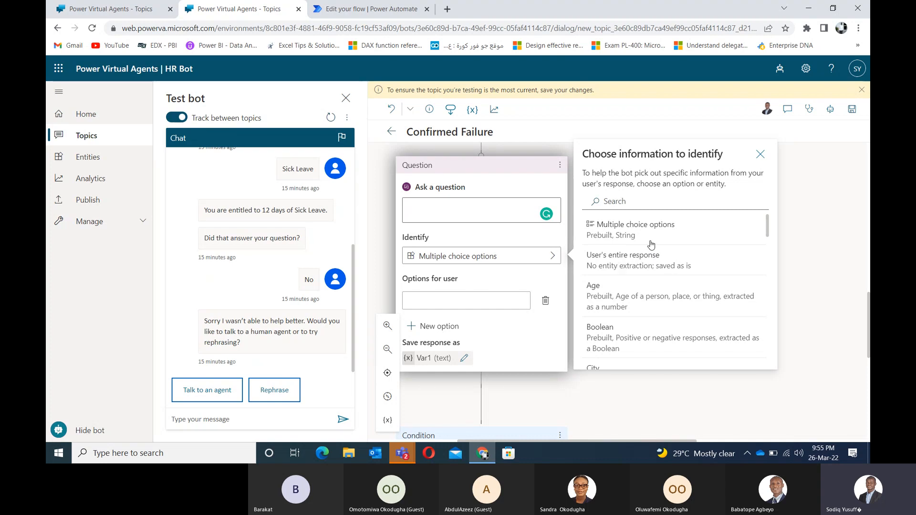
Step: Make the question identify the user's entire response, with the prompt 'Please drop your message here'
left_click(638, 267)
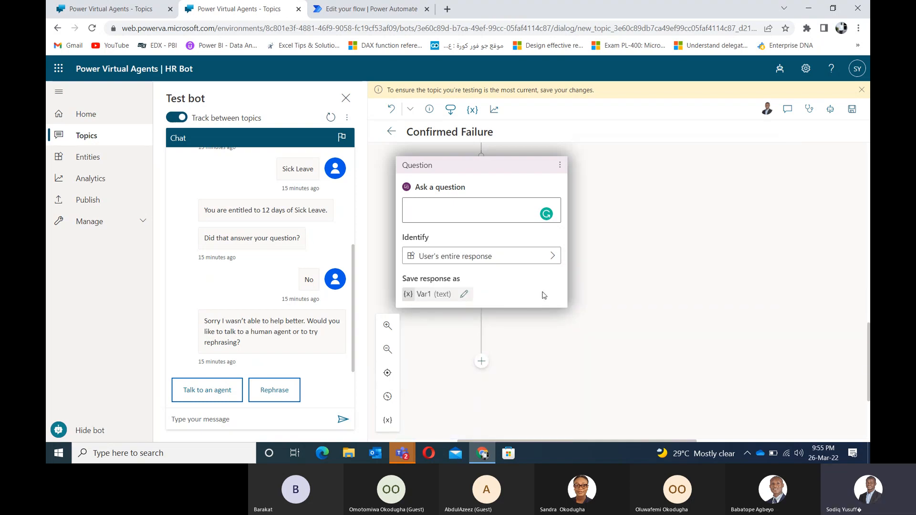
left_click_drag(646, 168, 696, 343)
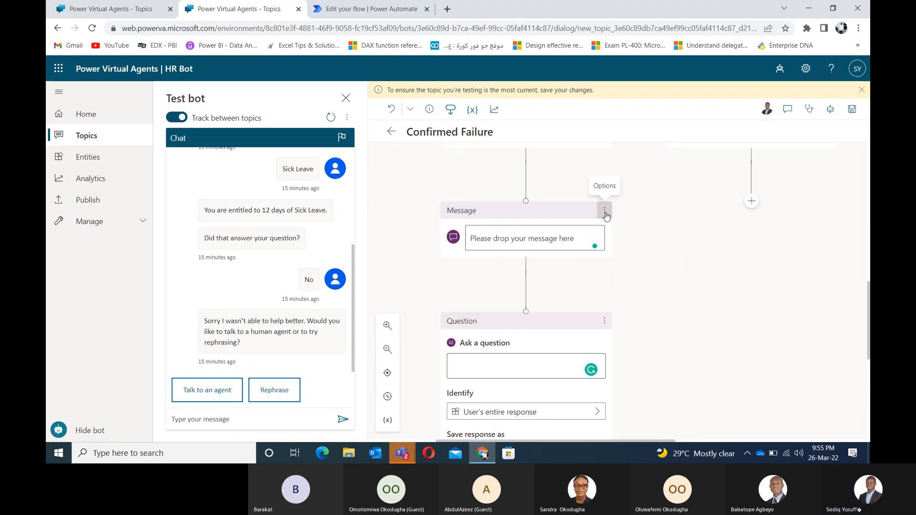
left_click_drag(583, 238, 453, 251)
key("ctrl+c")
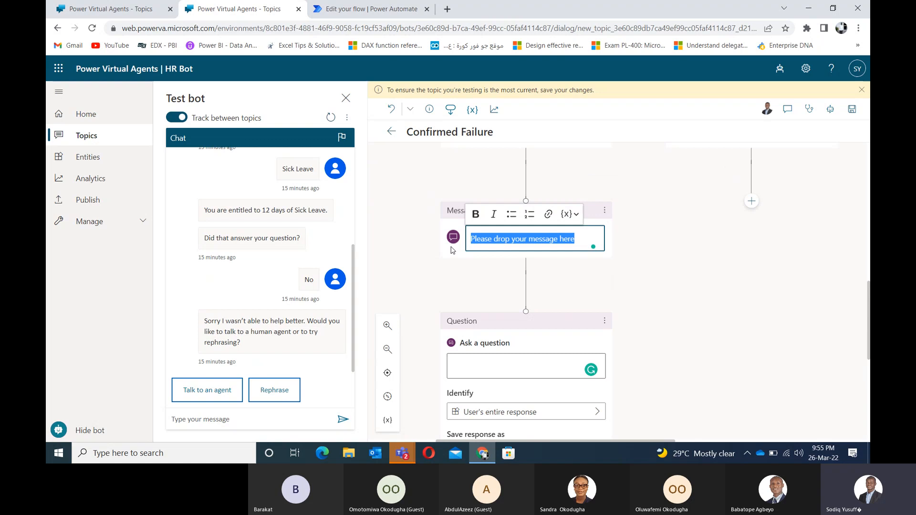
left_click(482, 365)
key("ctrl+v")
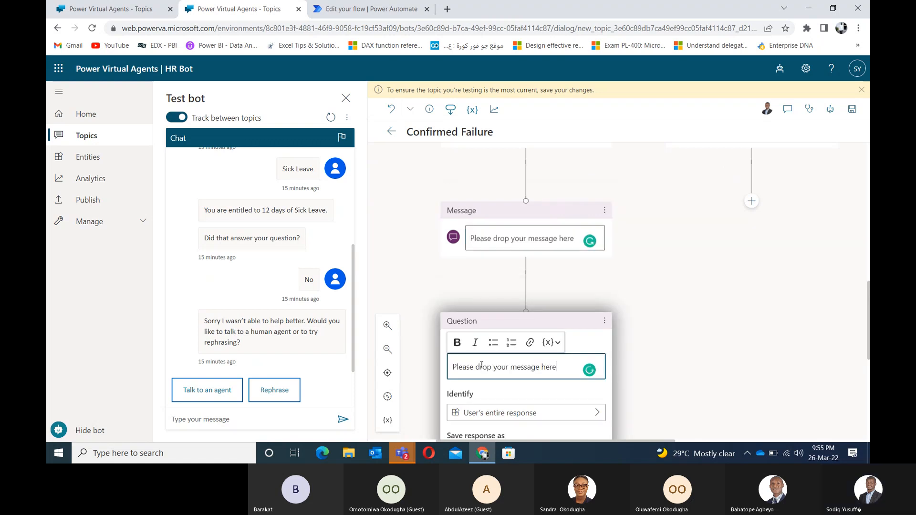
Step: Delete the now-redundant message step above the question
scroll(620, 310, "up", 3)
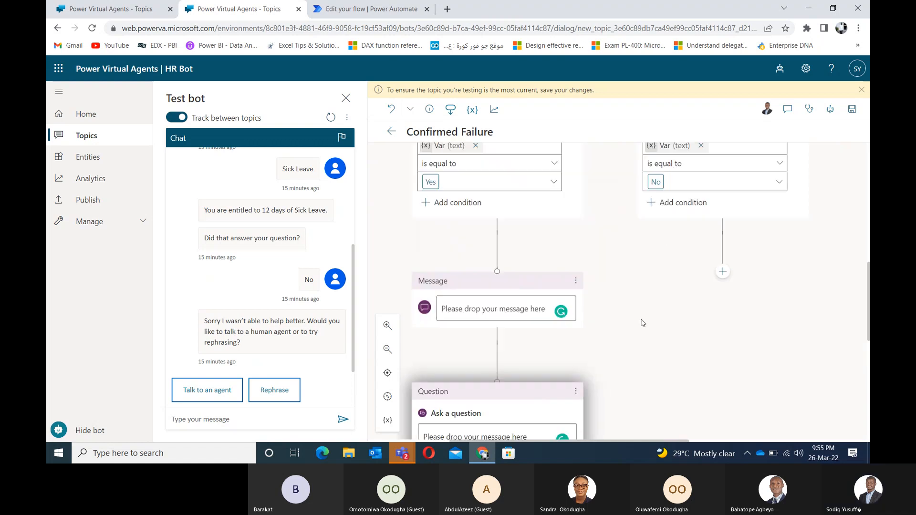
scroll(605, 363, "down", 3)
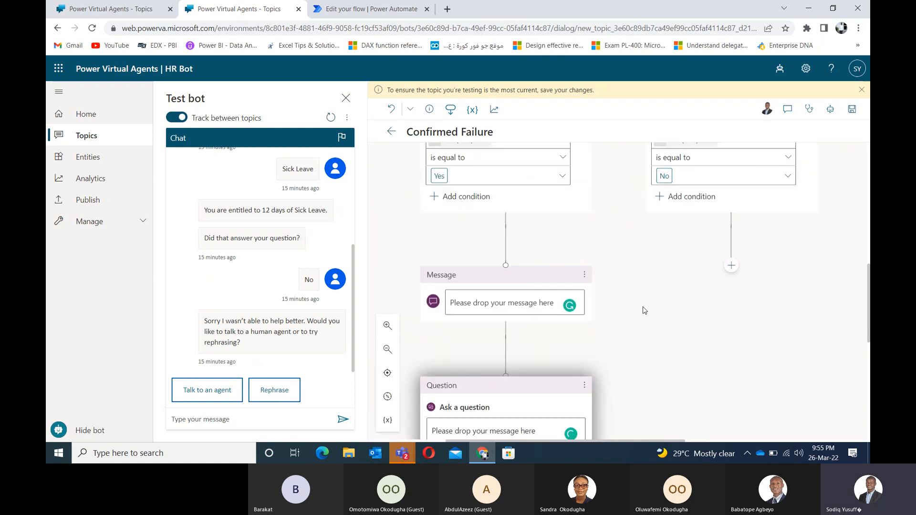
left_click(584, 275)
left_click(607, 277)
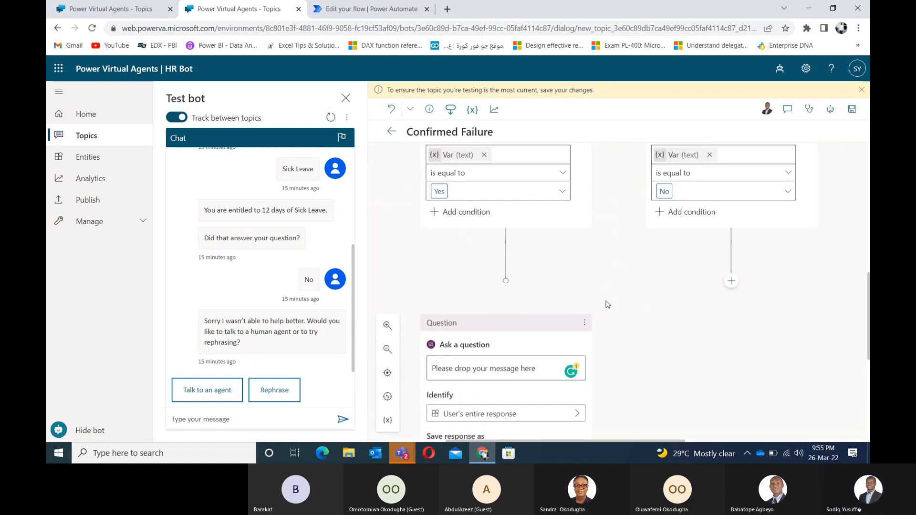
scroll(634, 250, "down", 2)
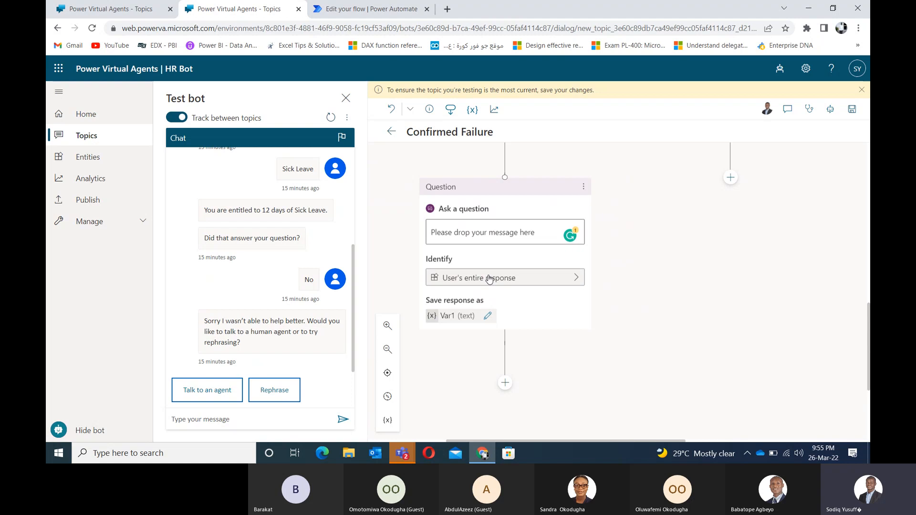
Step: Rename the question's Var1 variable to UserInput to match the flow's input, then return to the flow
left_click(442, 320)
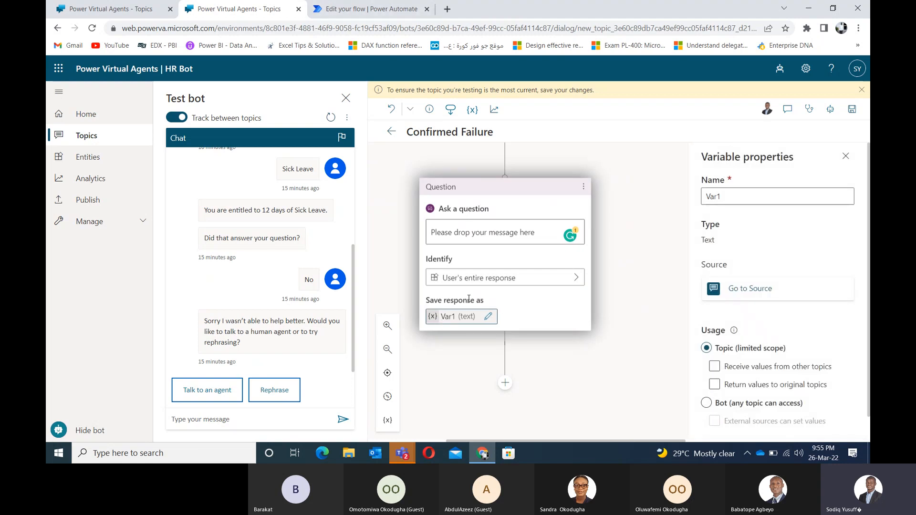
left_click(347, 12)
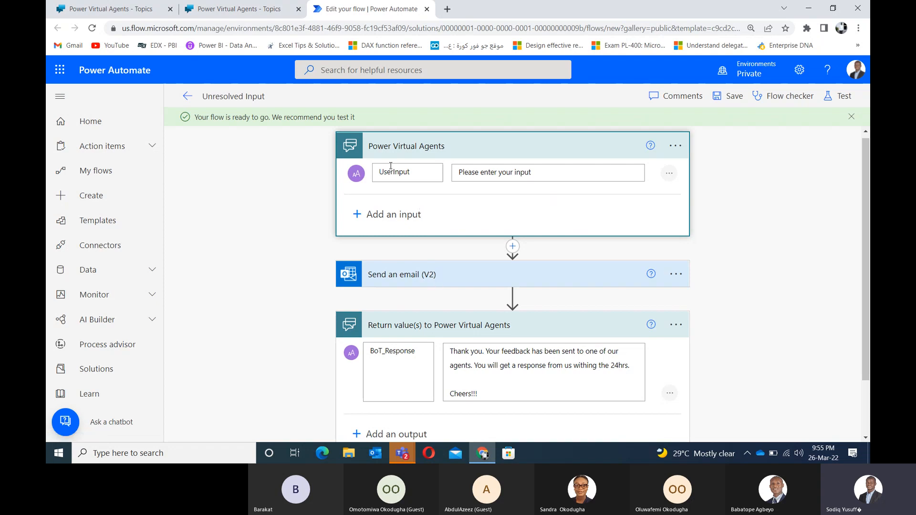
left_click(275, 8)
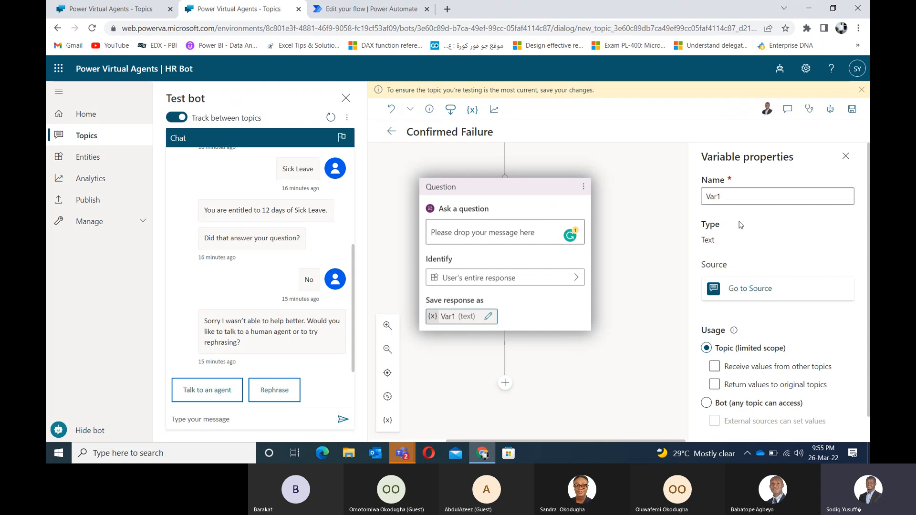
left_click(733, 193)
double_click(733, 193)
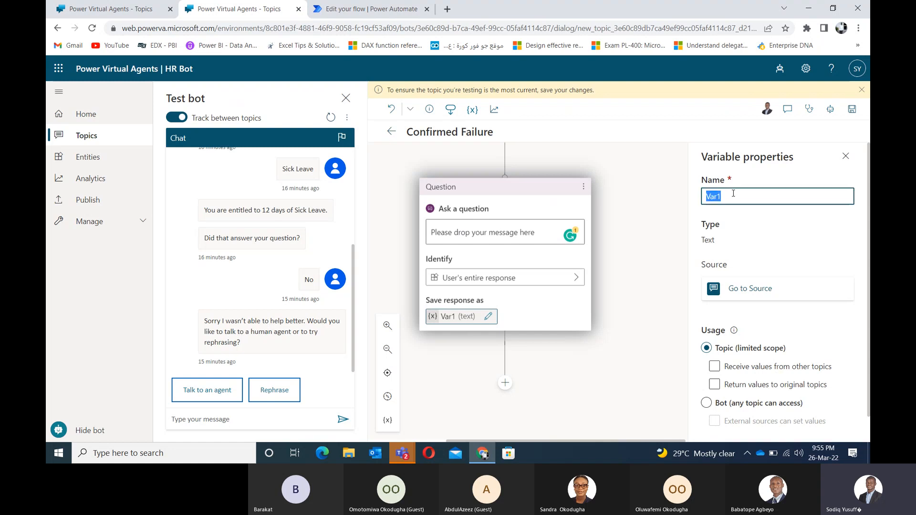
type("UserInput")
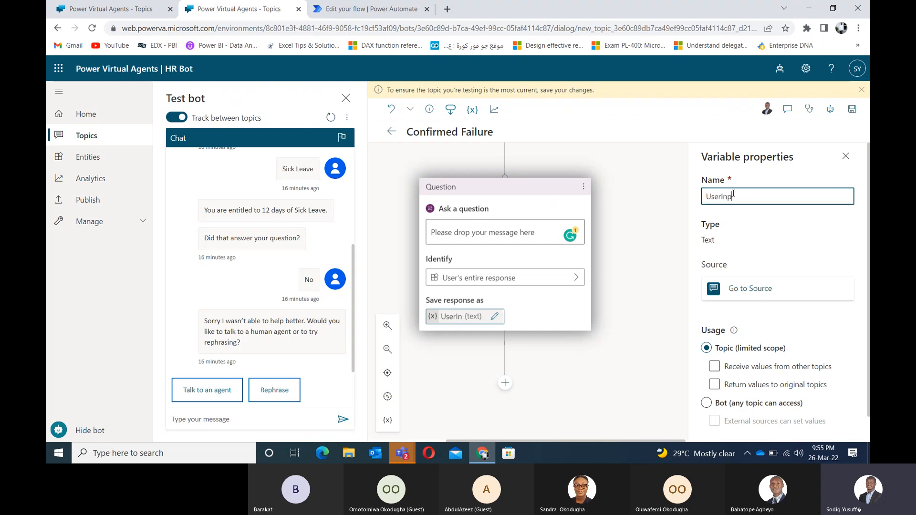
left_click(635, 199)
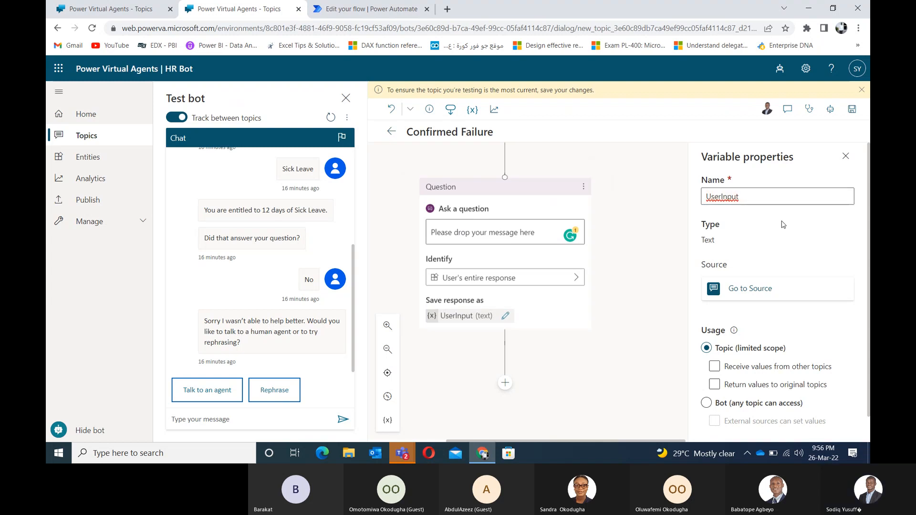
left_click(846, 156)
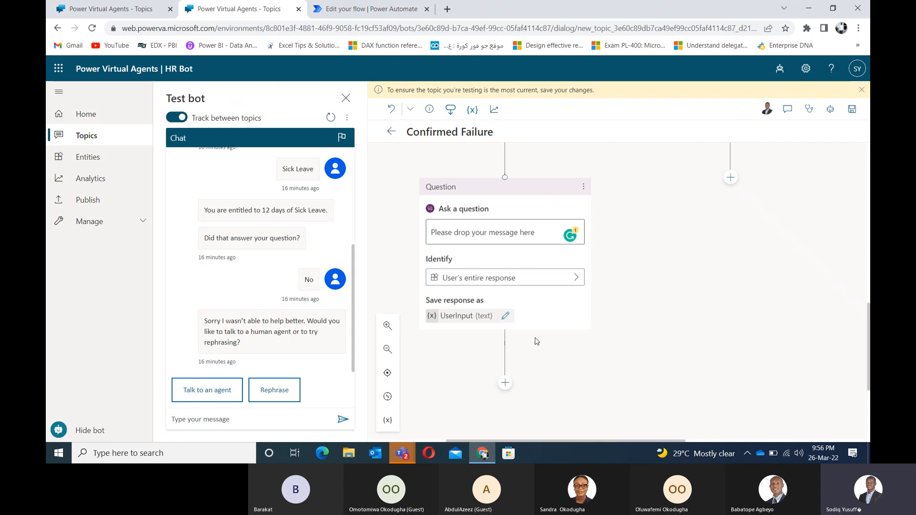
left_click(355, 8)
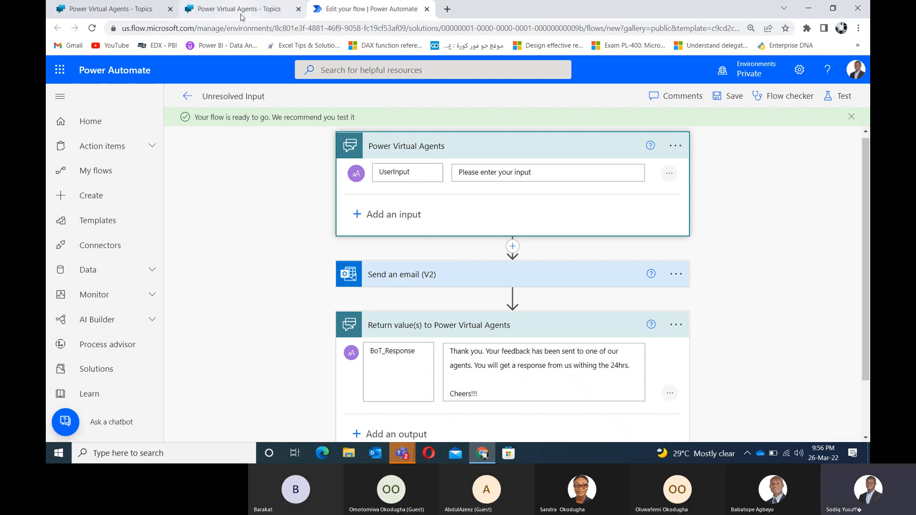
Step: Change the reply to promise a response 'withing the next 24hrs' and save the Unresolved Input flow
left_click_drag(746, 367, 737, 220)
left_click(831, 268)
scroll(863, 219, "down", 3)
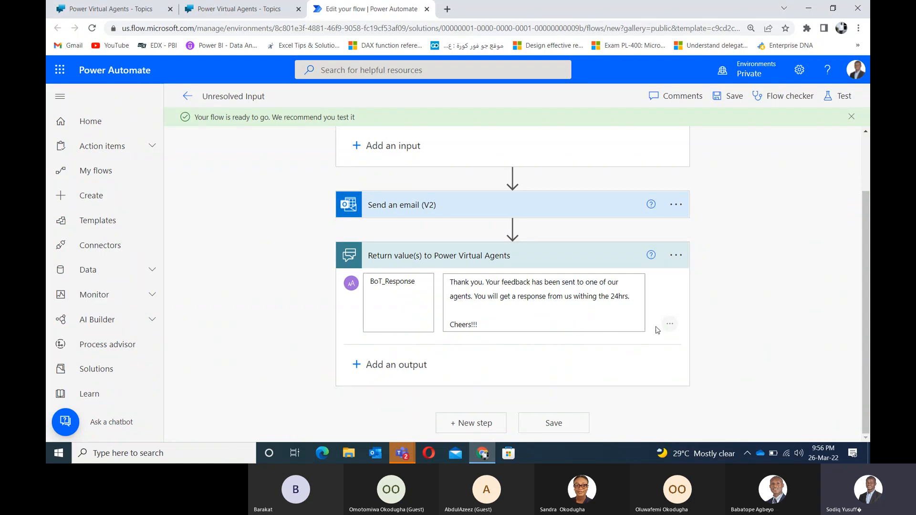
left_click(611, 295)
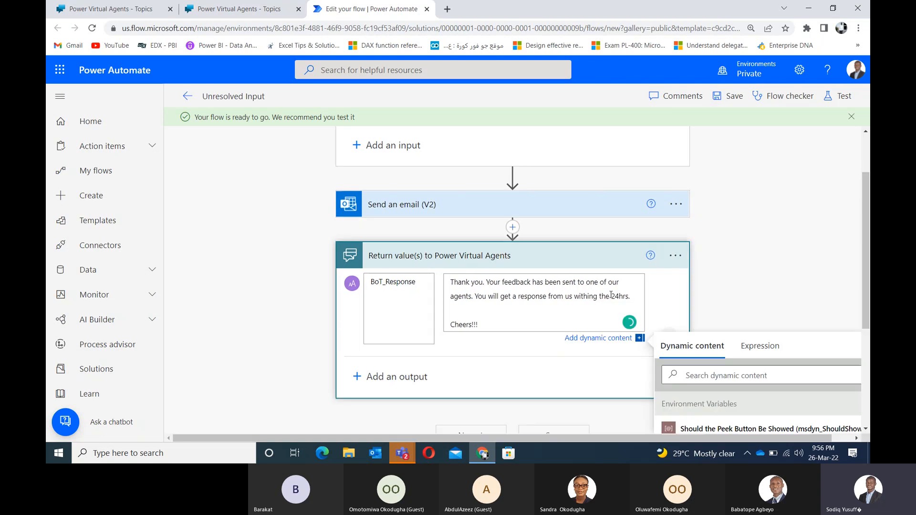
type("next")
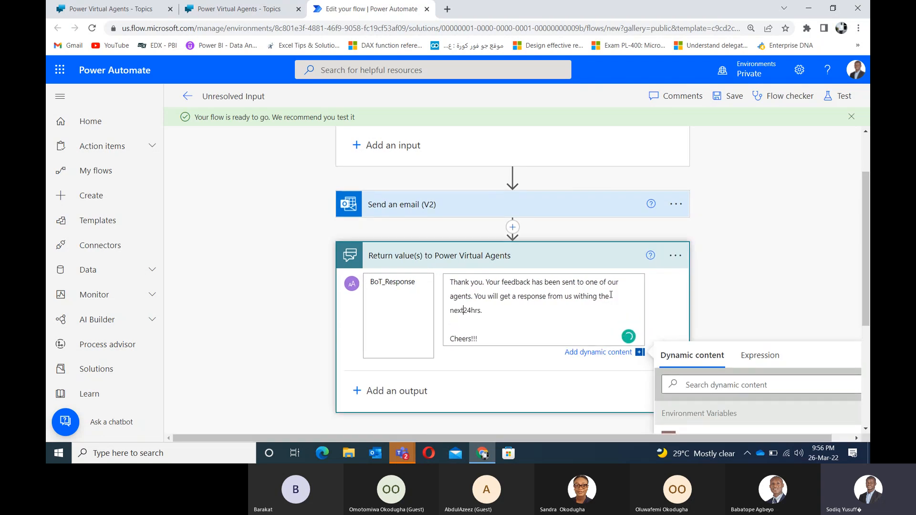
left_click(729, 96)
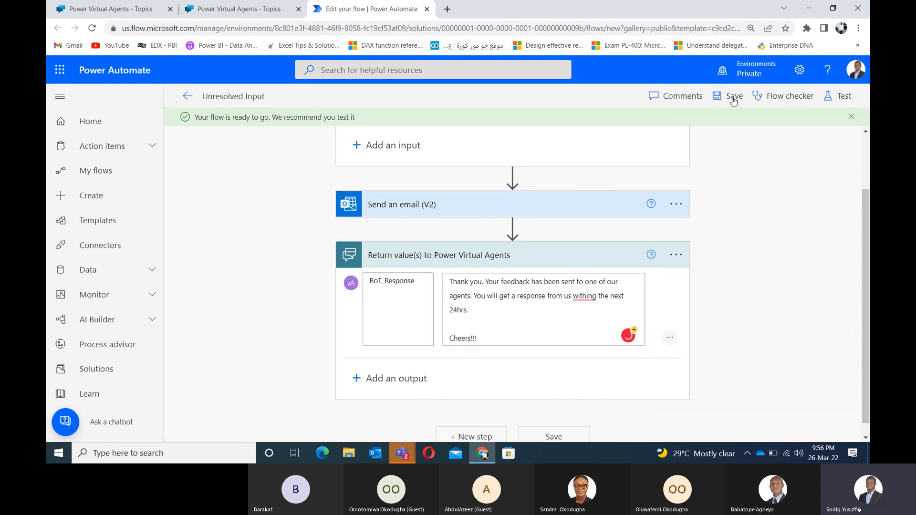
Step: Add a Call an action step under the question that runs the Unresolved Input flow
left_click(251, 12)
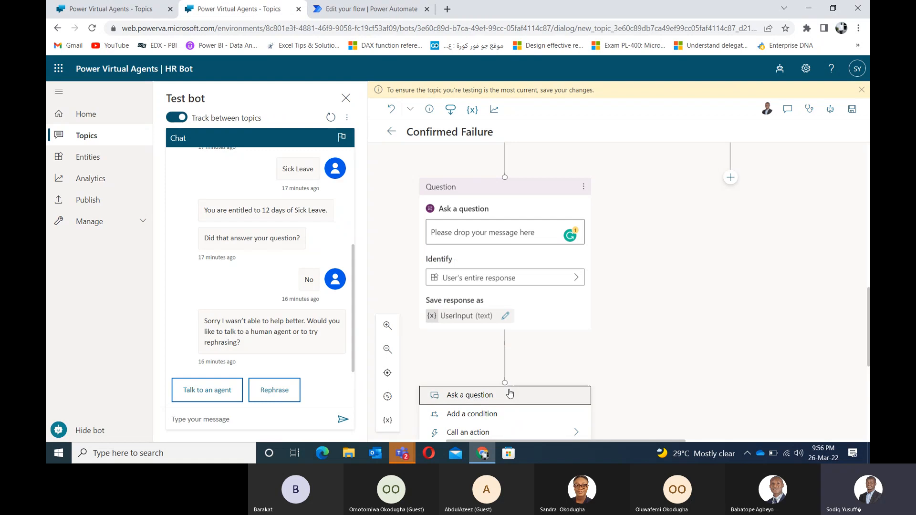
scroll(620, 336, "up", 2)
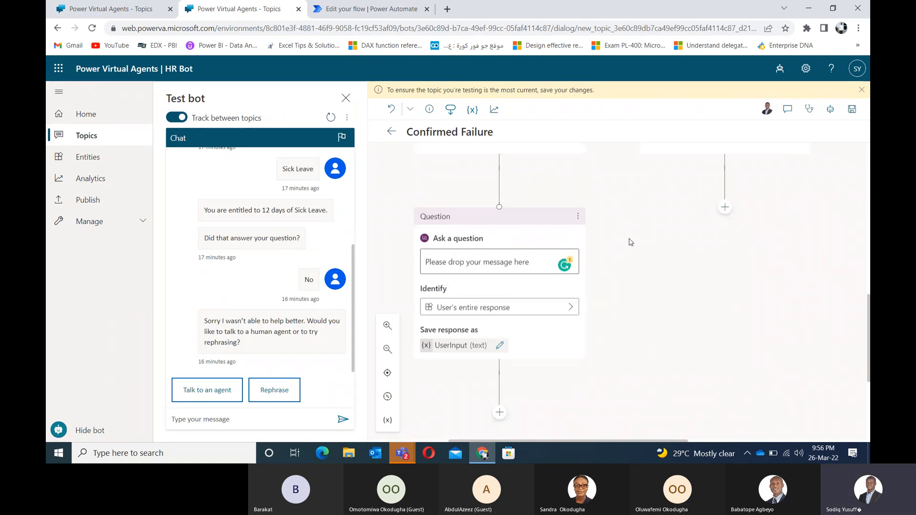
scroll(592, 321, "down", 4)
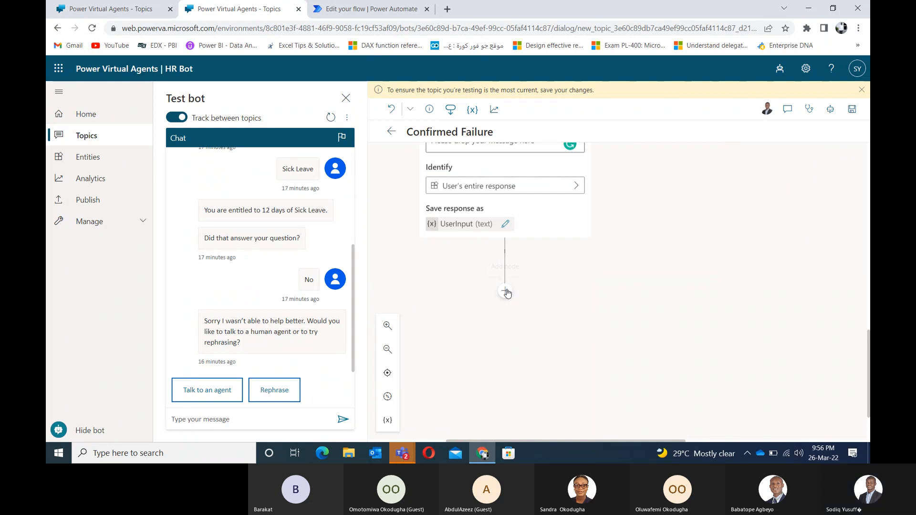
left_click(504, 291)
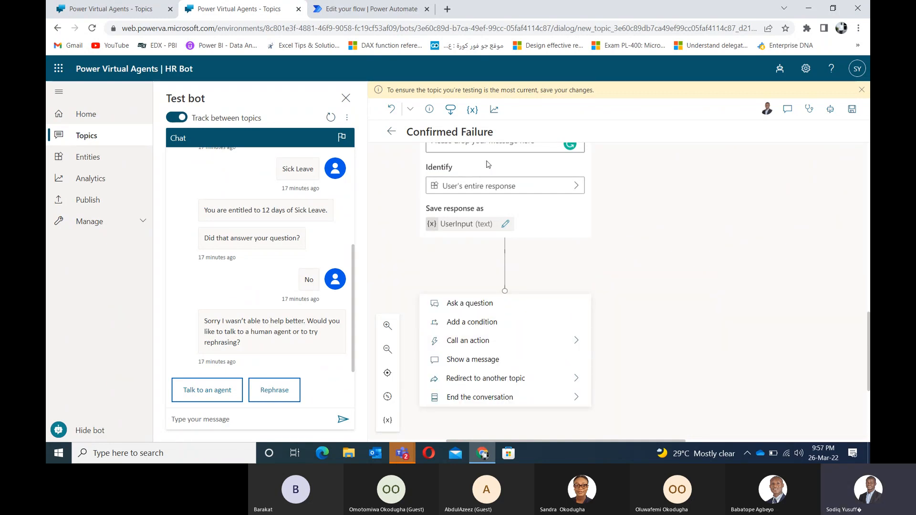
left_click(487, 341)
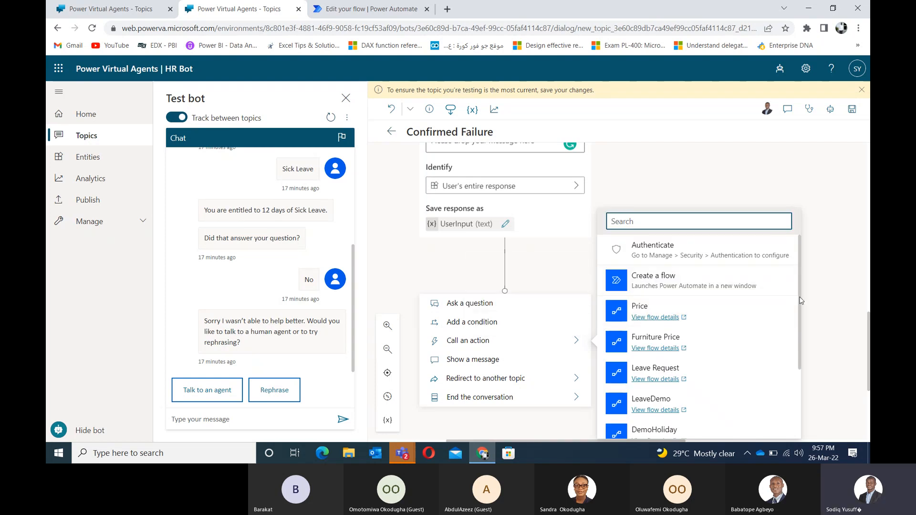
left_click(365, 9)
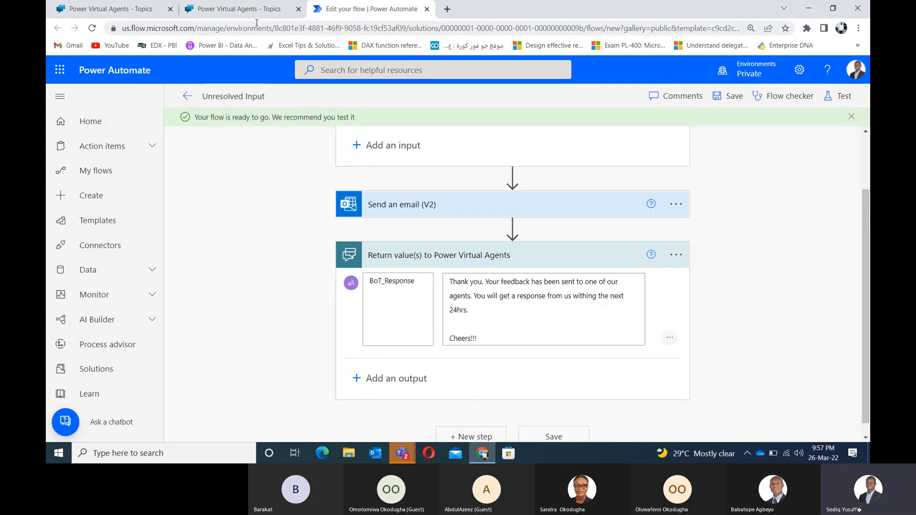
left_click(253, 9)
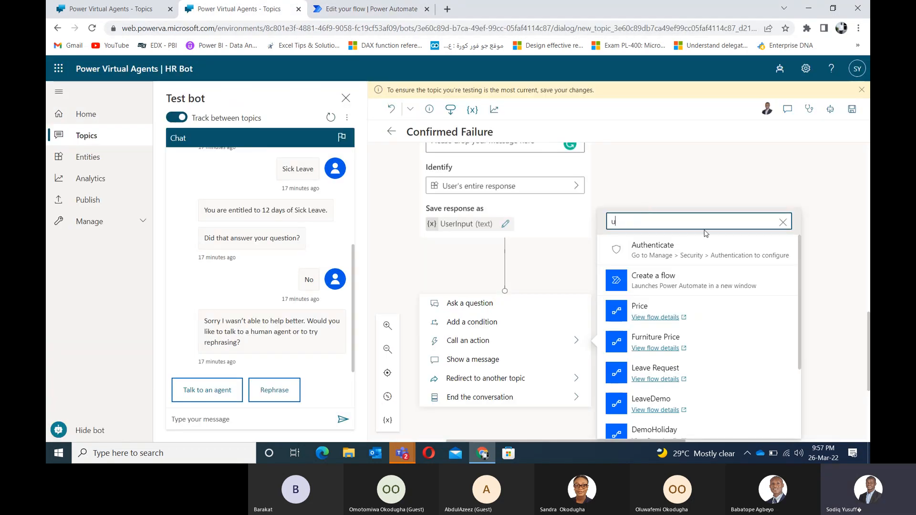
type("un")
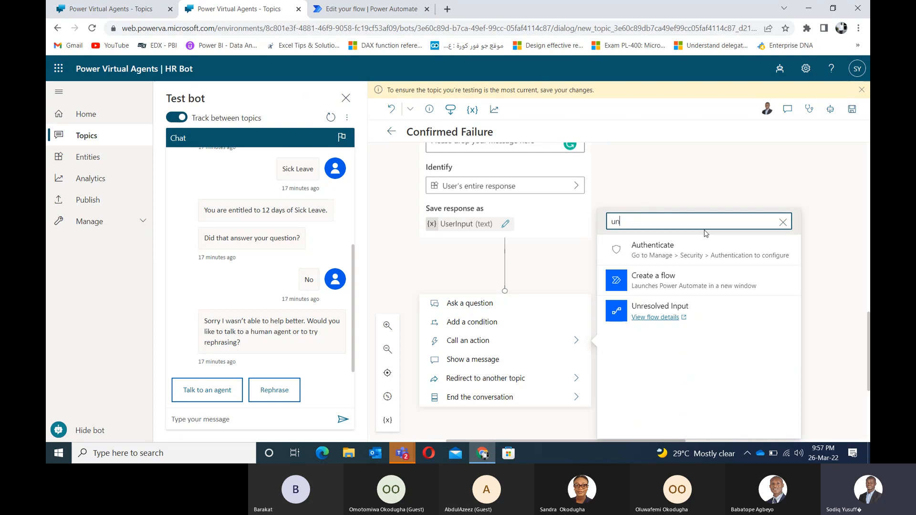
left_click(668, 308)
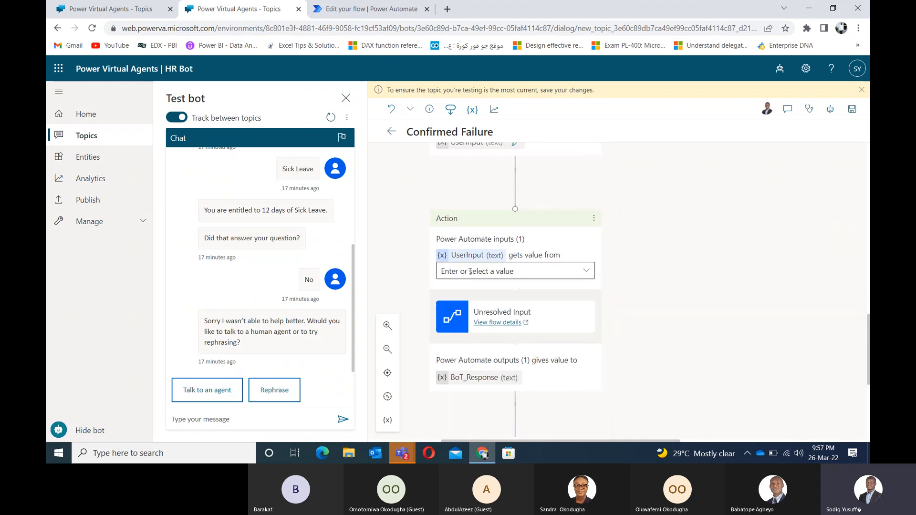
Step: Map the question's UserInput variable to the Unresolved Input flow's UserInput input
left_click(391, 7)
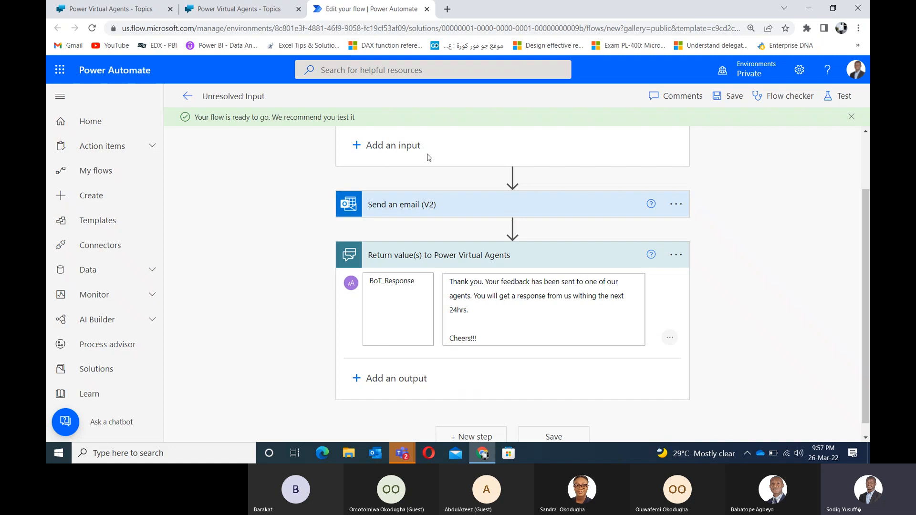
left_click(248, 4)
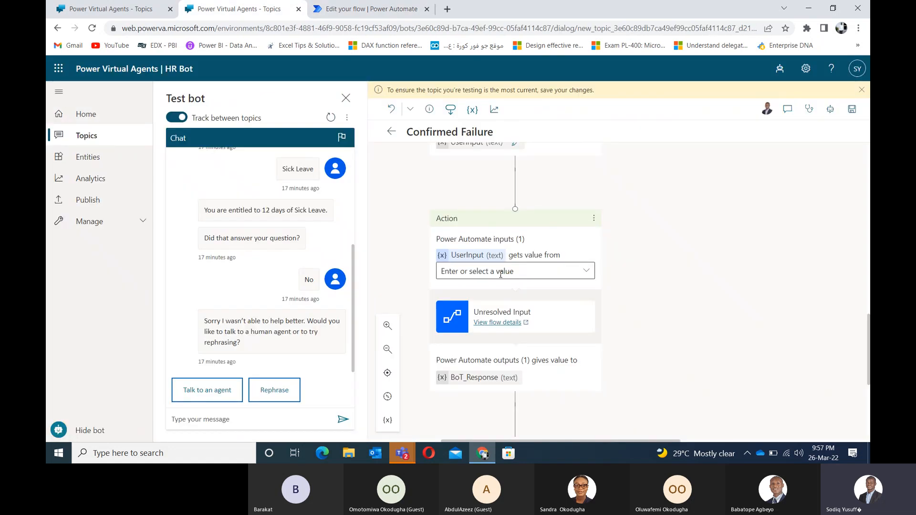
left_click(586, 272)
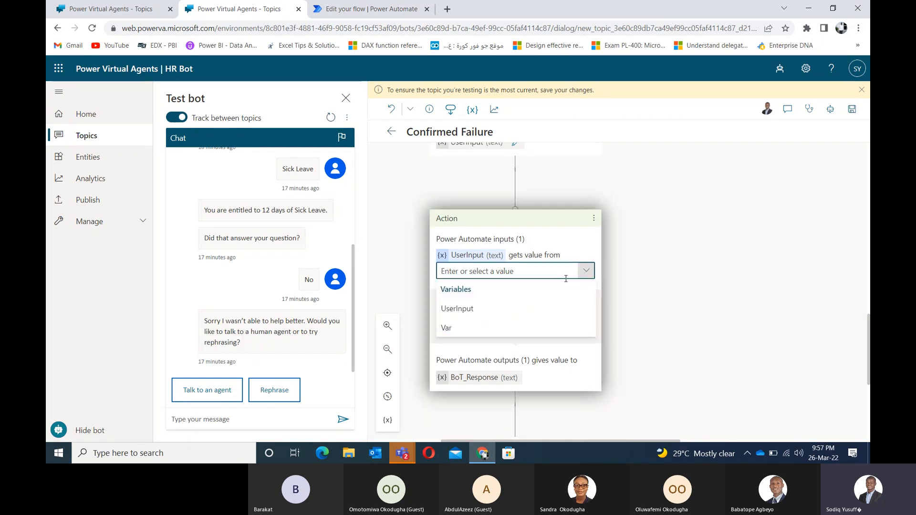
left_click(458, 309)
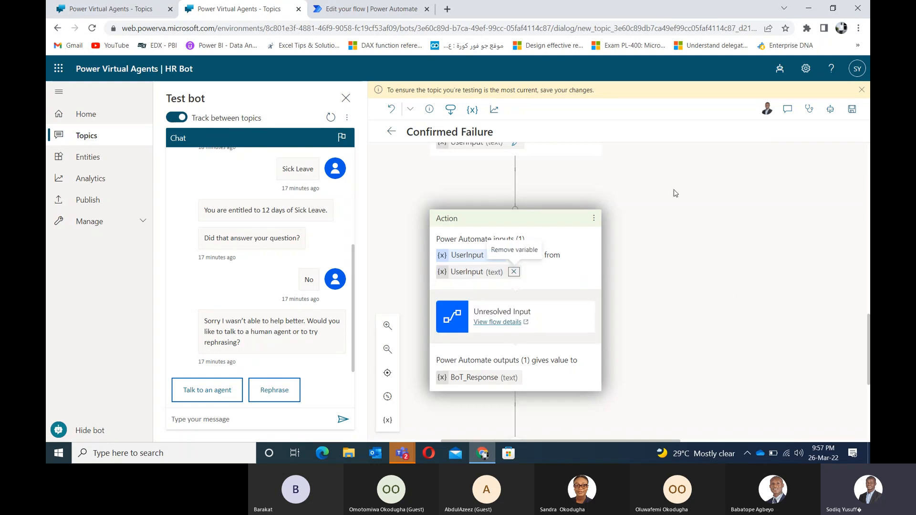
scroll(675, 192, "up", 3)
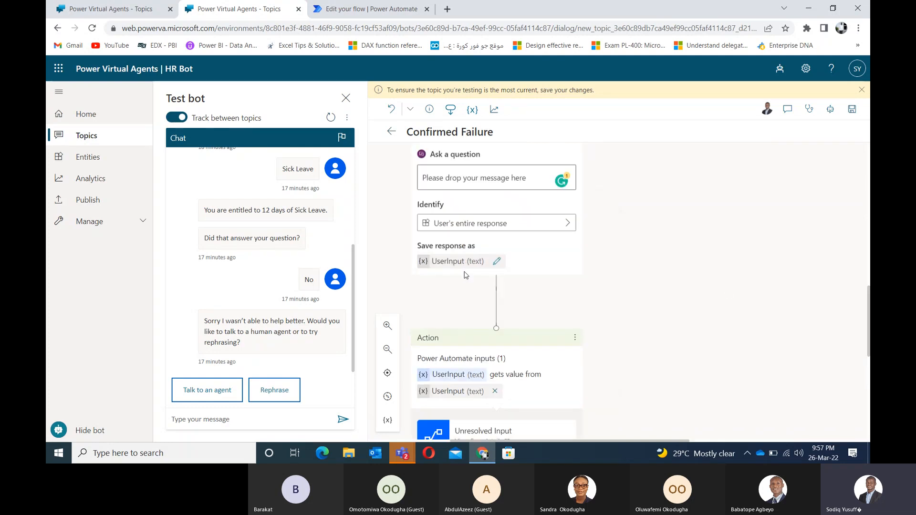
scroll(692, 281, "down", 3)
scroll(693, 281, "down", 2)
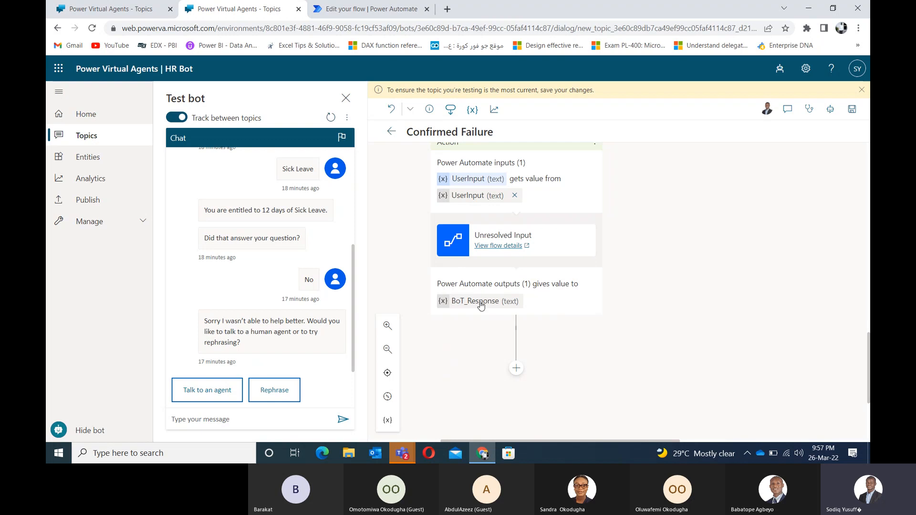
Step: Save the Confirmed Failure topic and pan the canvas up to its Question node
left_click(851, 114)
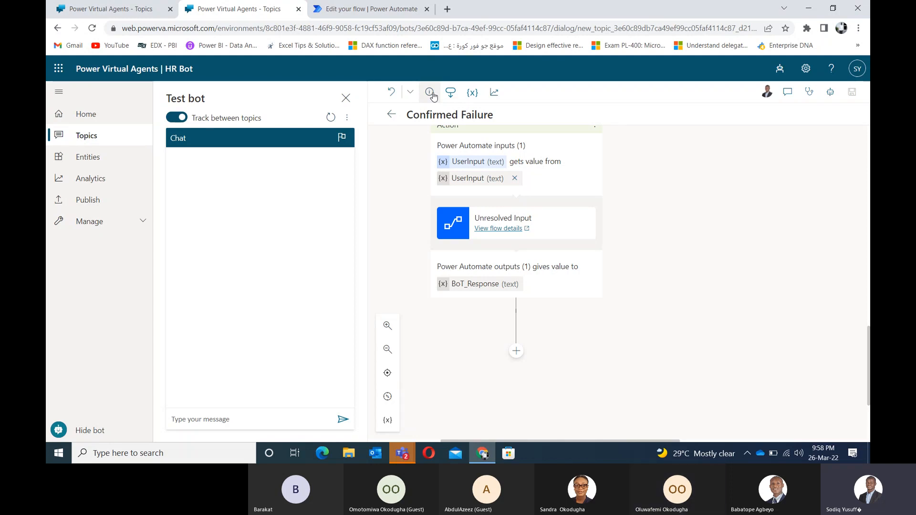
left_click(243, 421)
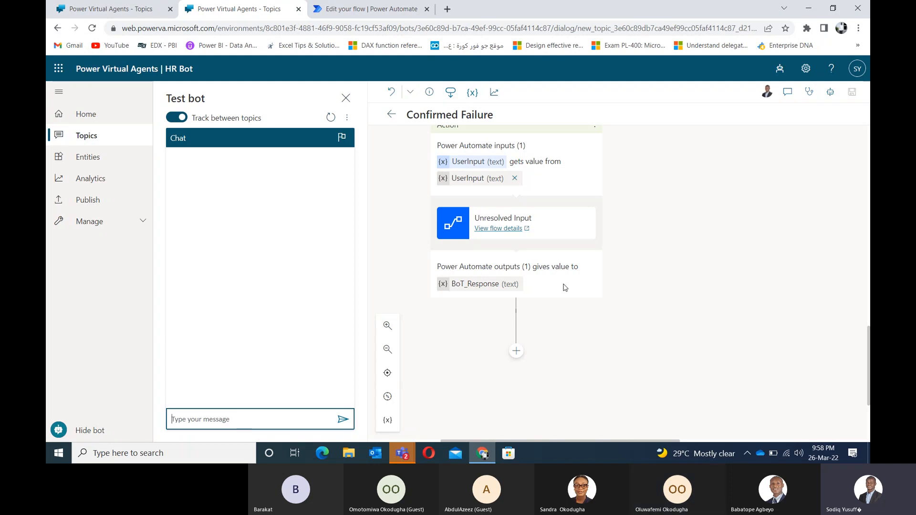
left_click_drag(775, 215, 728, 363)
left_click_drag(617, 188, 673, 270)
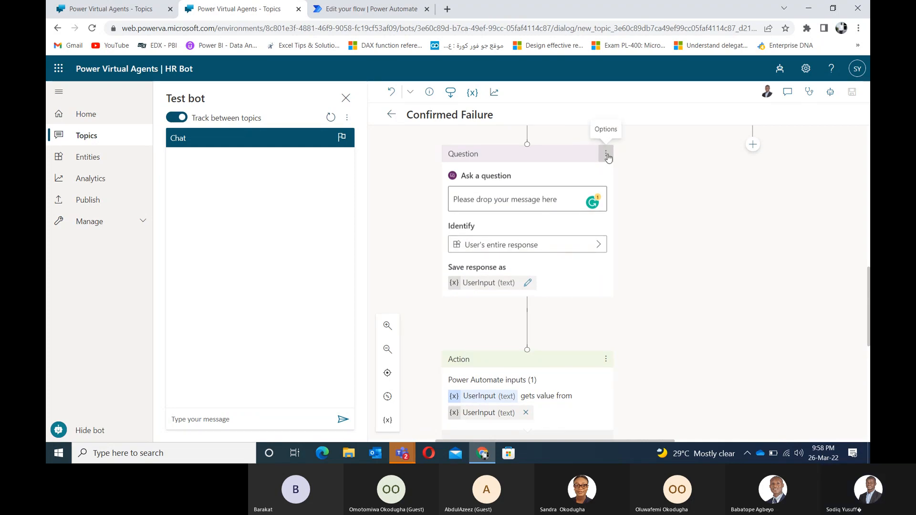
left_click_drag(650, 172, 611, 206)
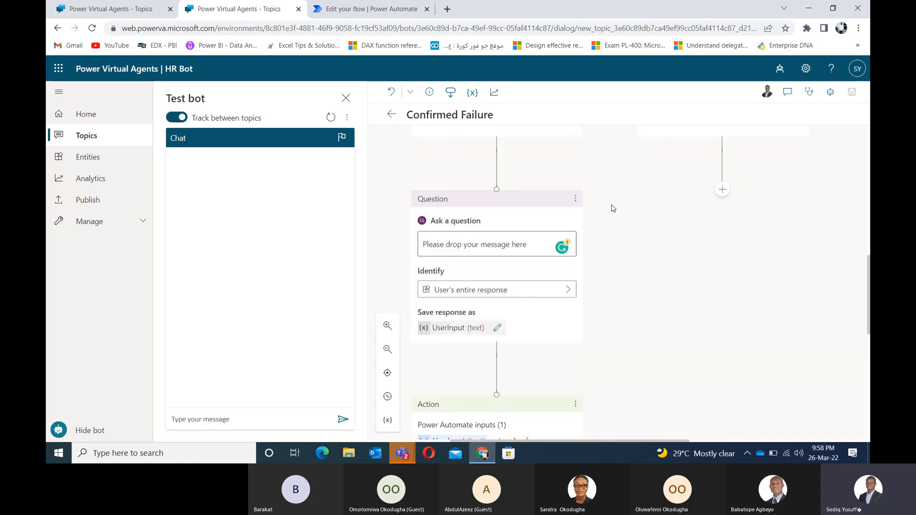
Step: Review the question text 'Please drop your message here' and ready the test chat box
left_click(529, 246)
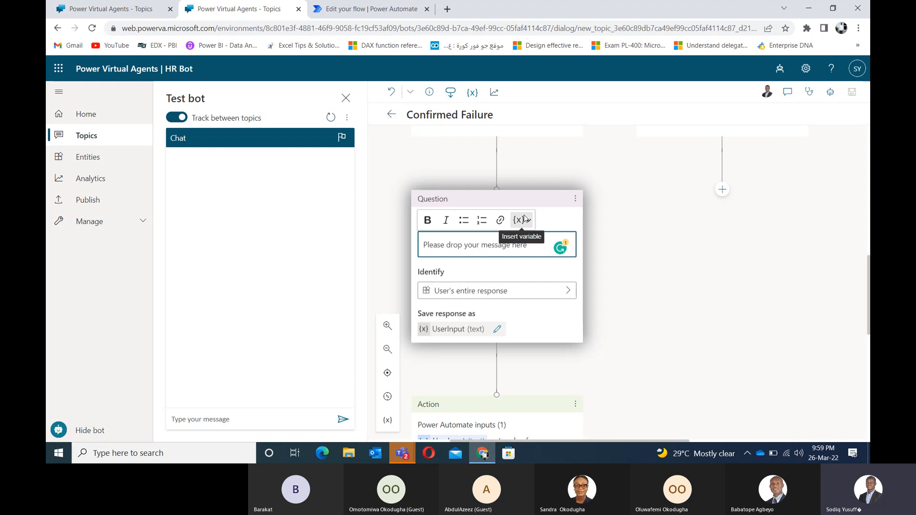
left_click(712, 285)
left_click(285, 417)
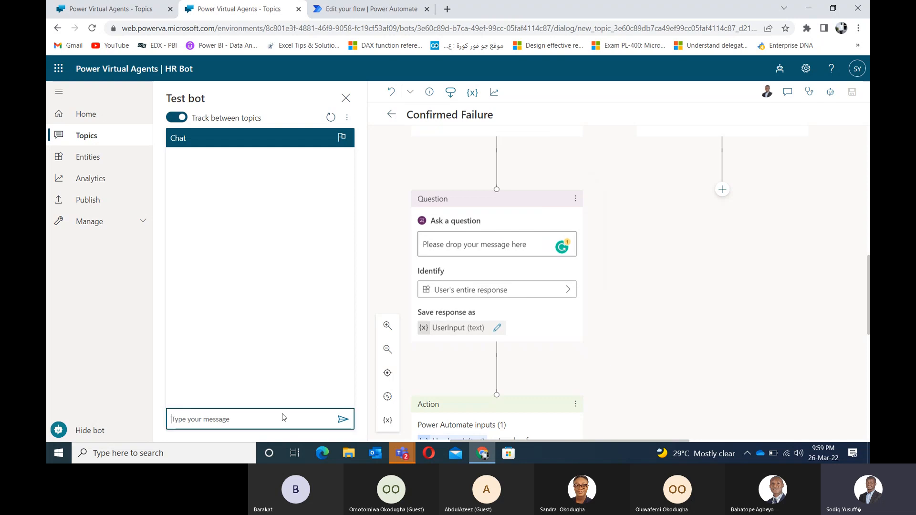
Step: Test with leave → Leave → Annual Leave → No → Yes, then send 'Testing failure'
type("leave")
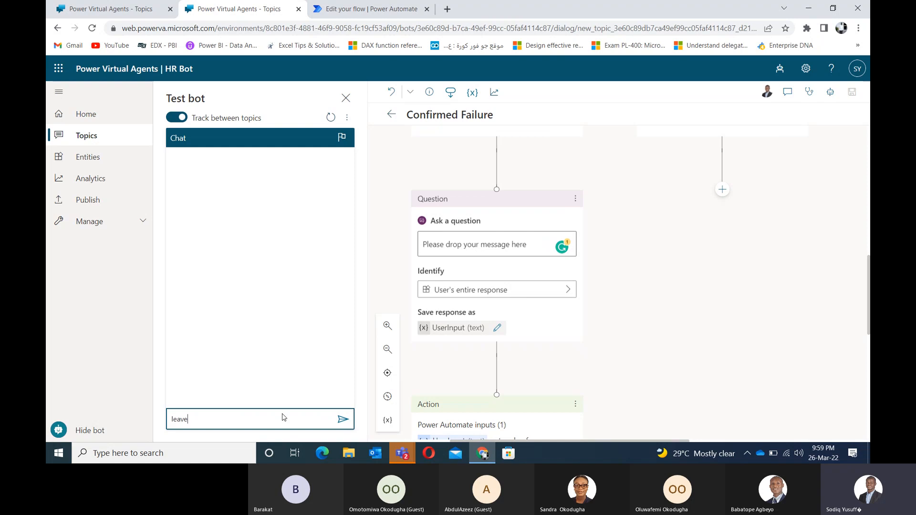
key("Return")
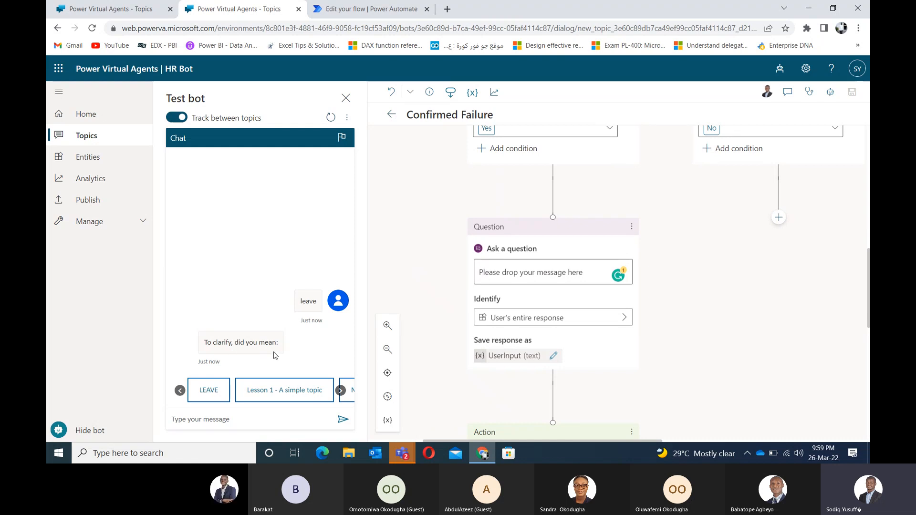
left_click(209, 391)
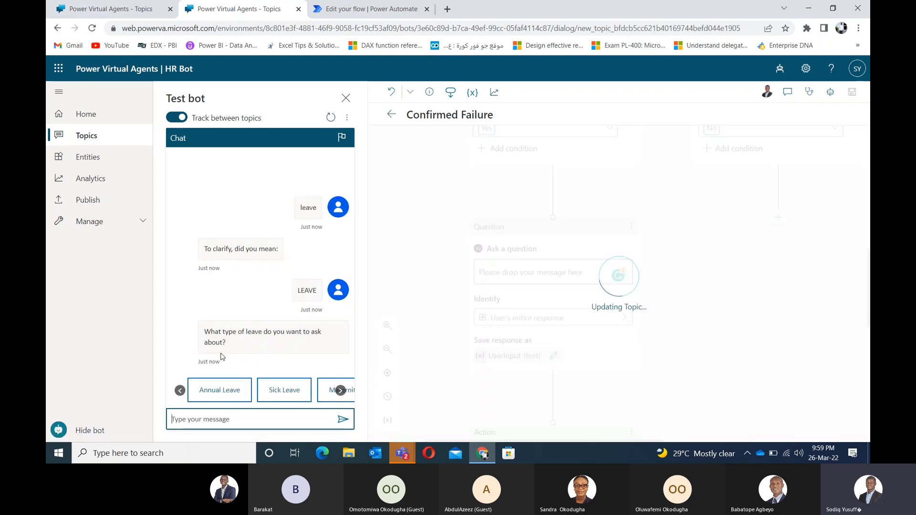
left_click(218, 390)
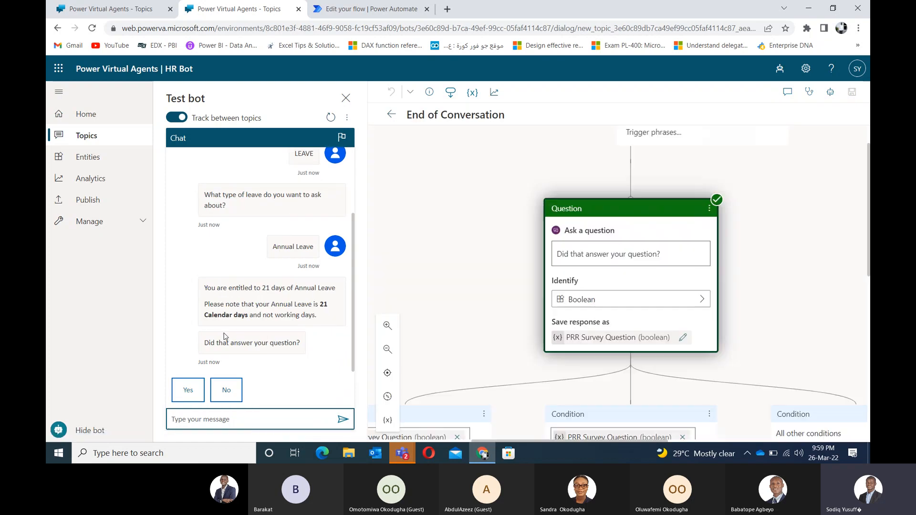
left_click(217, 396)
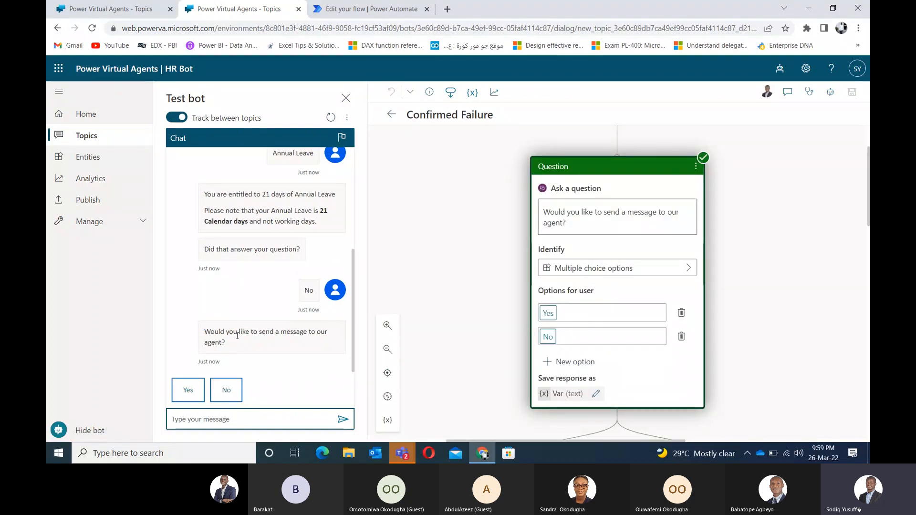
left_click(191, 399)
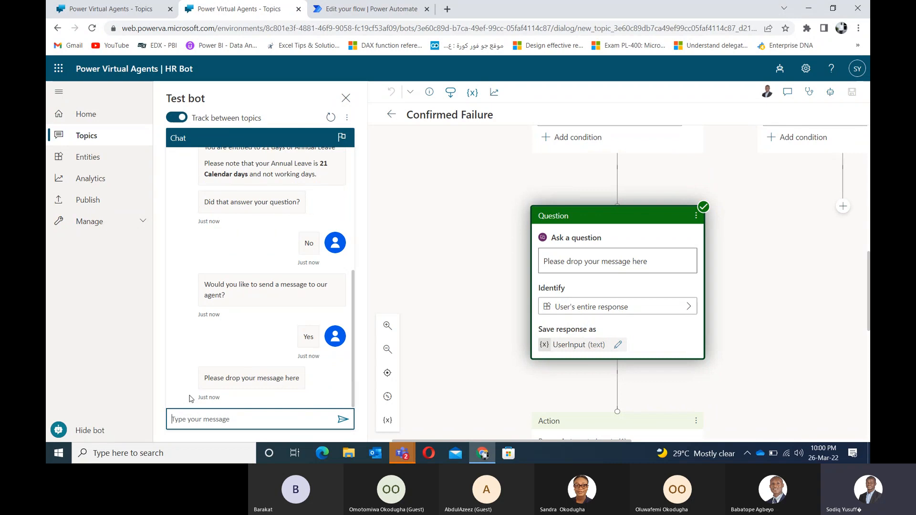
type("Testi")
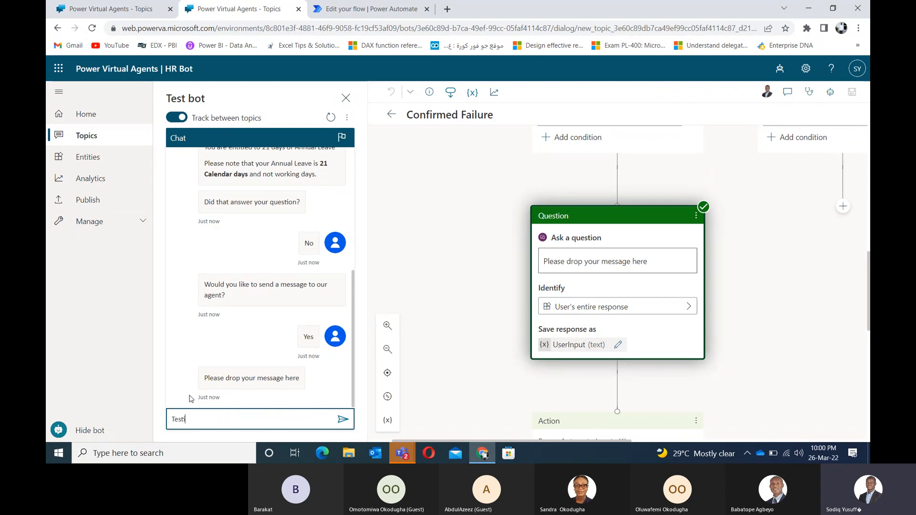
type("ng fau")
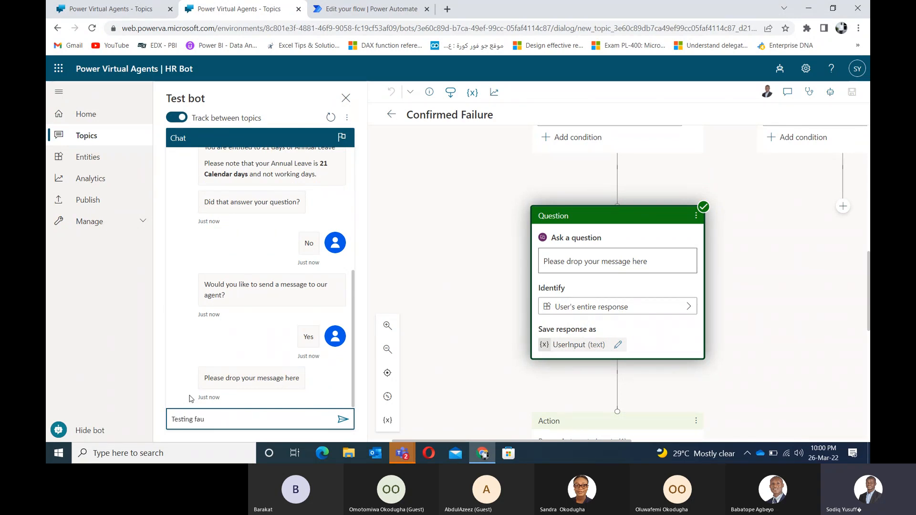
key("BackSpace")
type("il")
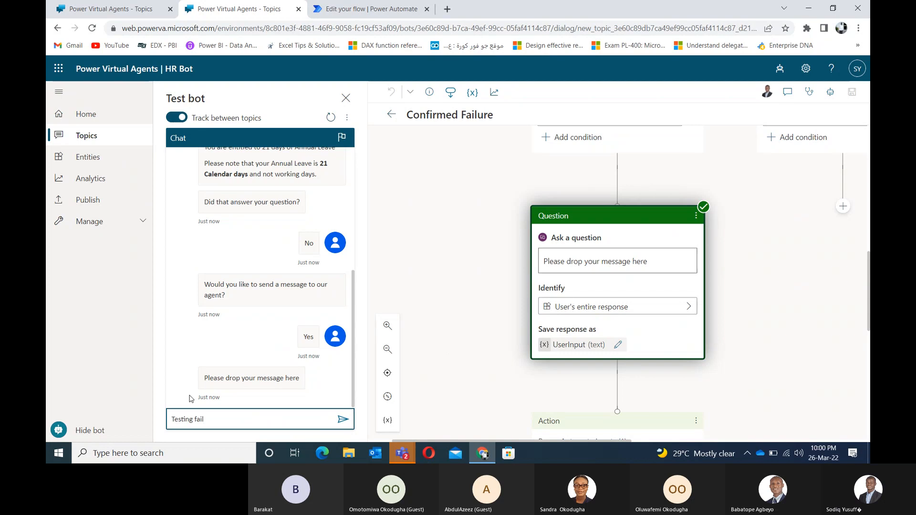
type("ure")
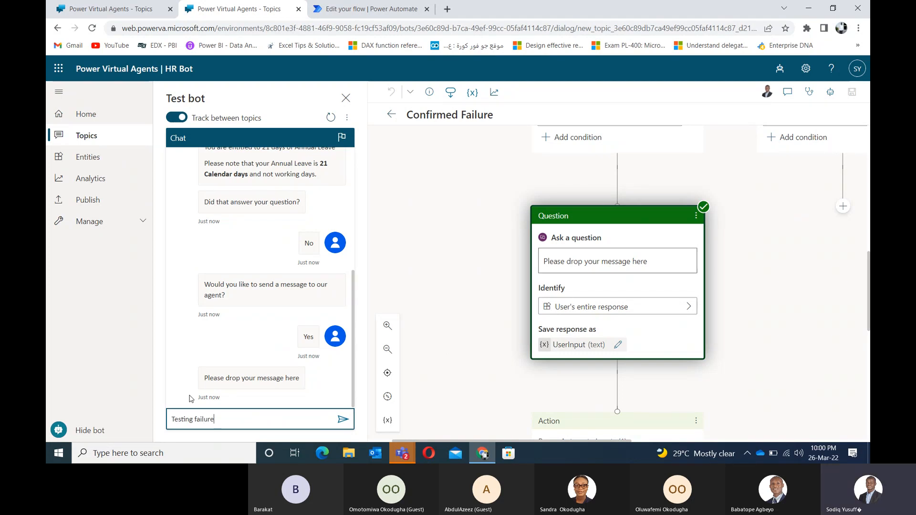
key("Return")
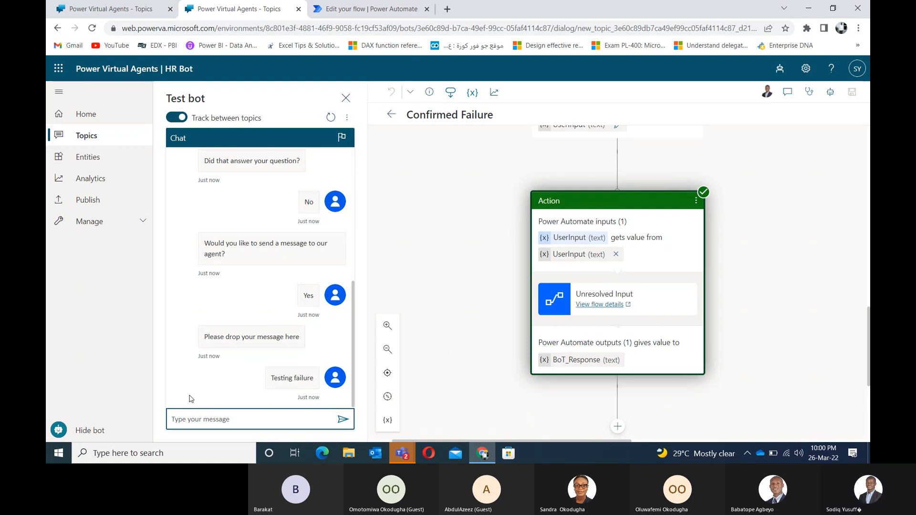
Step: Add a message node showing the BoT_Response variable after the flow action, then save the topic
left_click(354, 385)
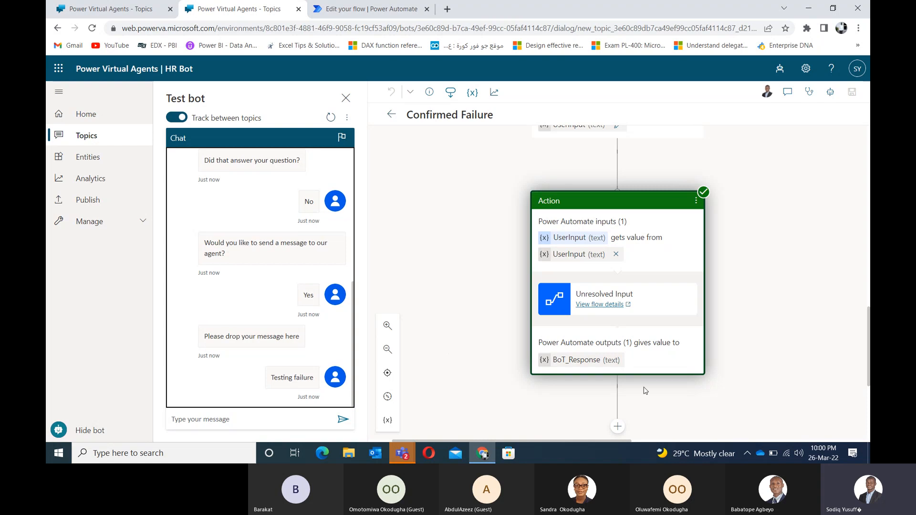
left_click_drag(783, 403, 698, 302)
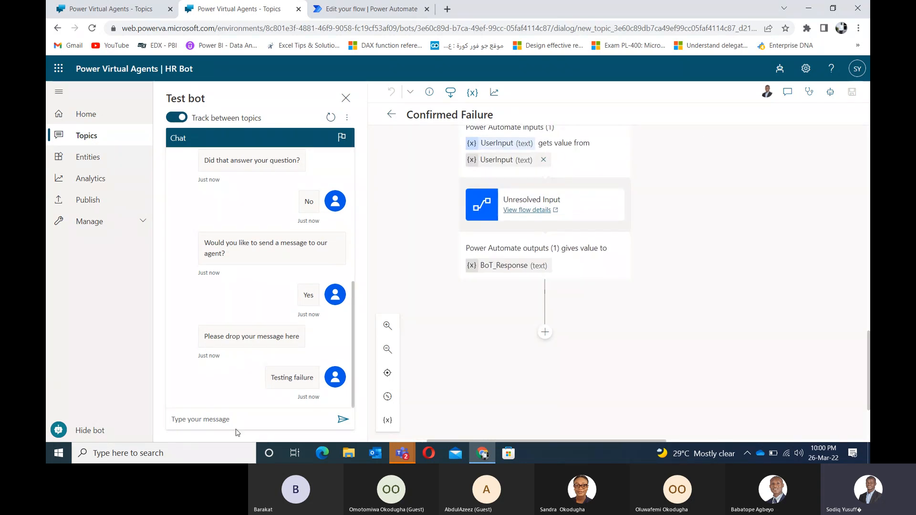
left_click(545, 333)
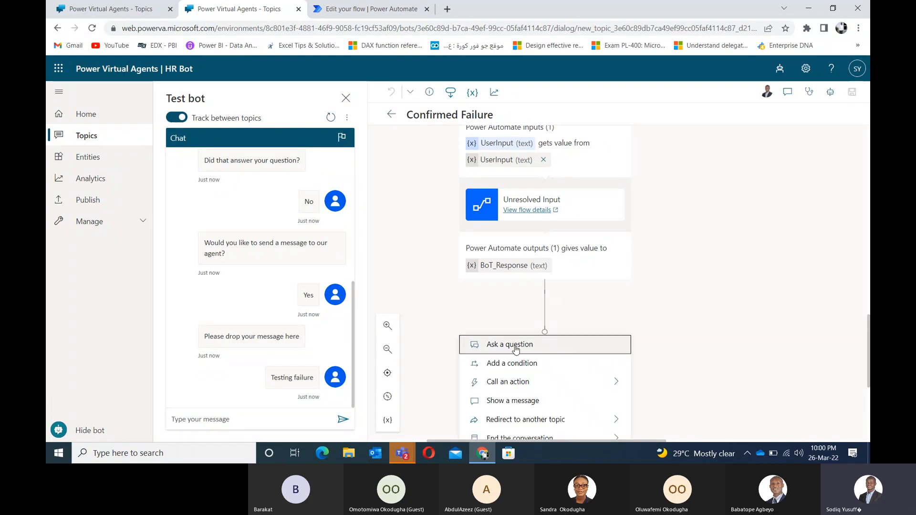
left_click(503, 401)
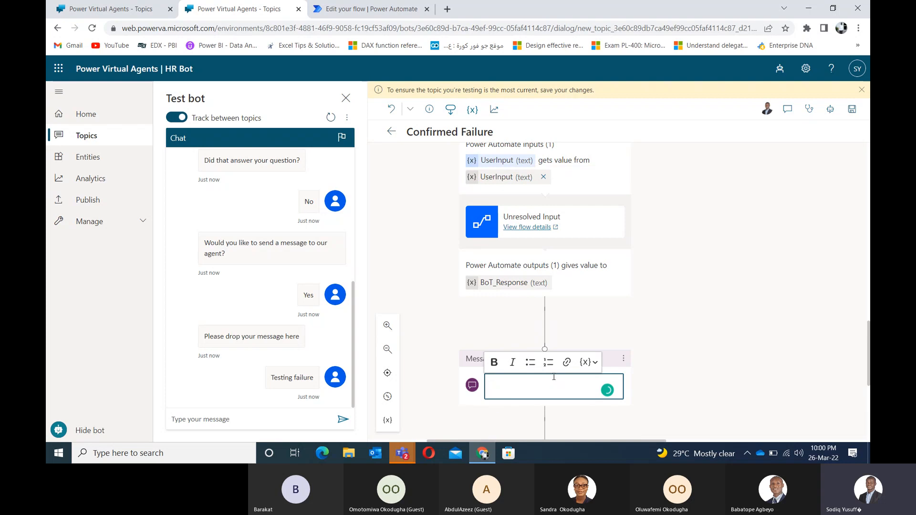
left_click(594, 363)
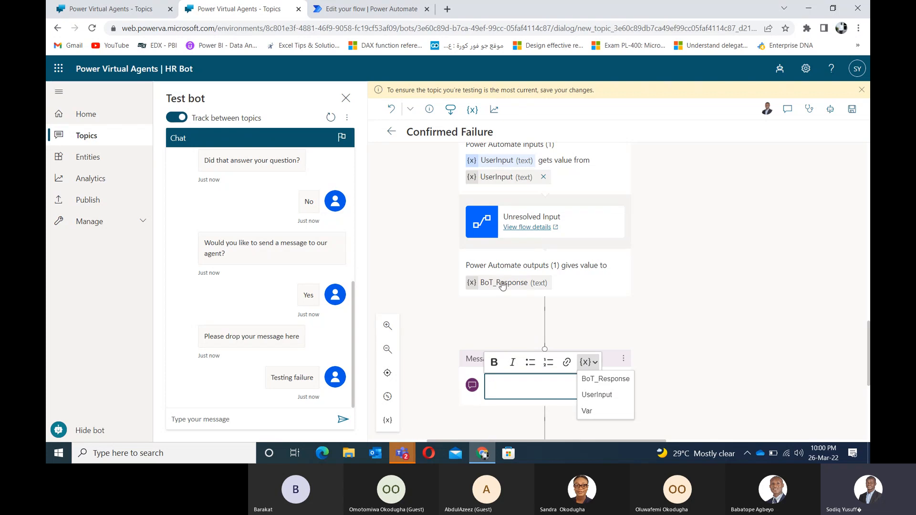
left_click(613, 379)
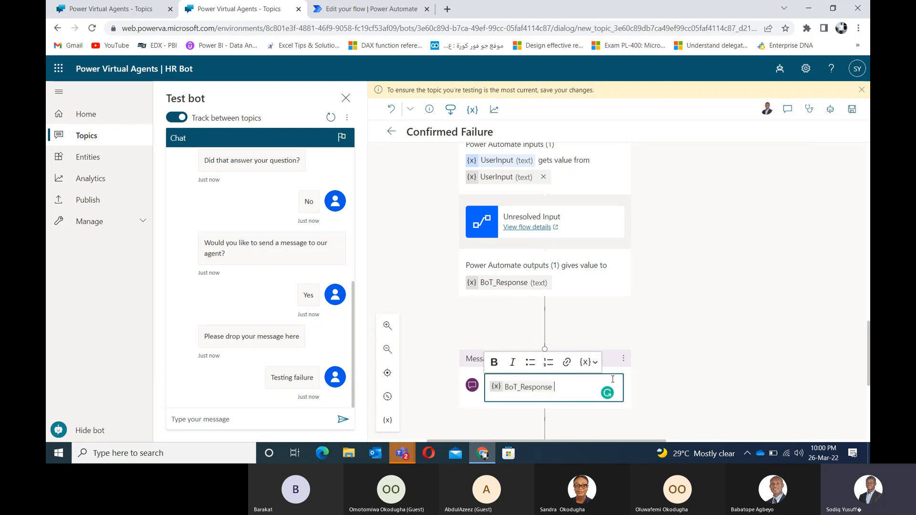
left_click_drag(719, 327, 755, 180)
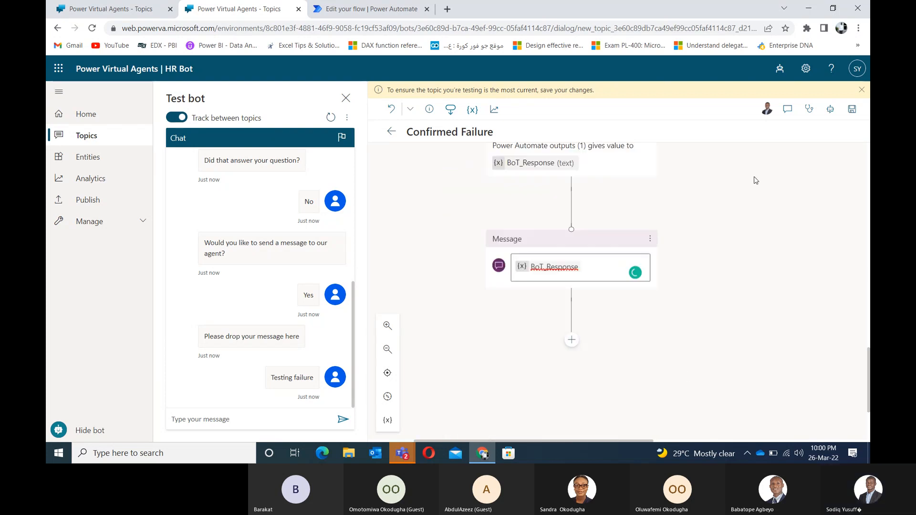
left_click(851, 110)
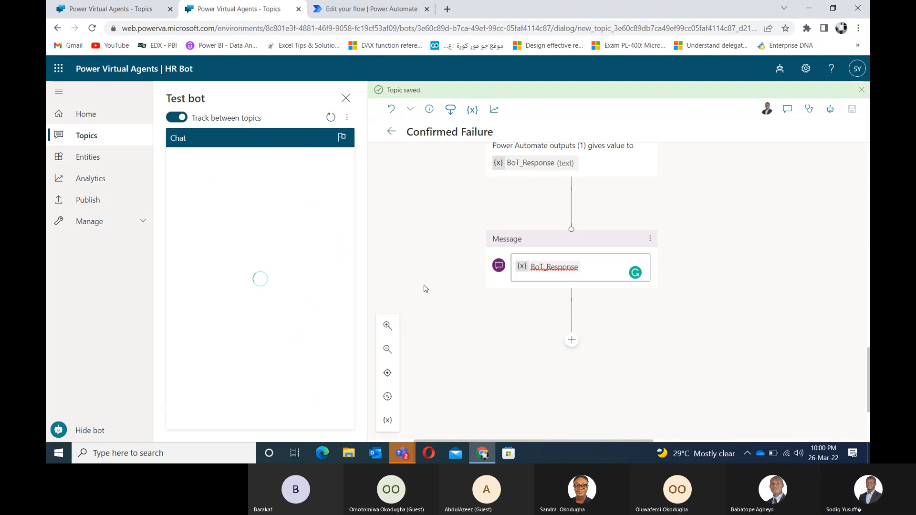
Step: Restart the test chat with hi, pick Leave, Annual Leave, No, Yes, and send 'Testing bot 2'
left_click(243, 423)
type("hi")
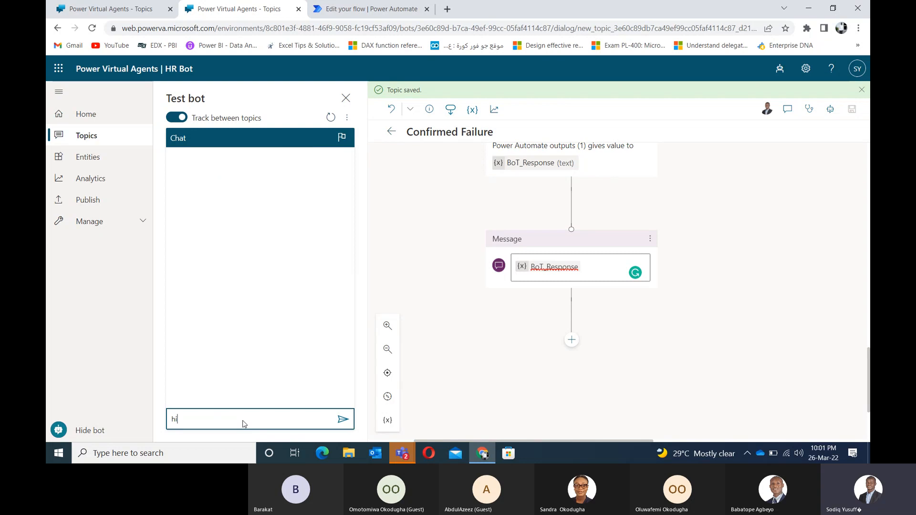
key("Return")
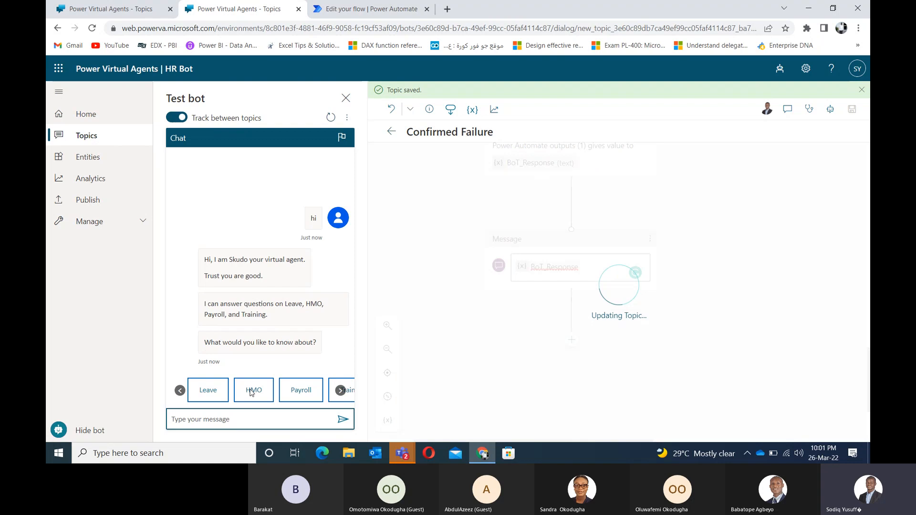
left_click(205, 390)
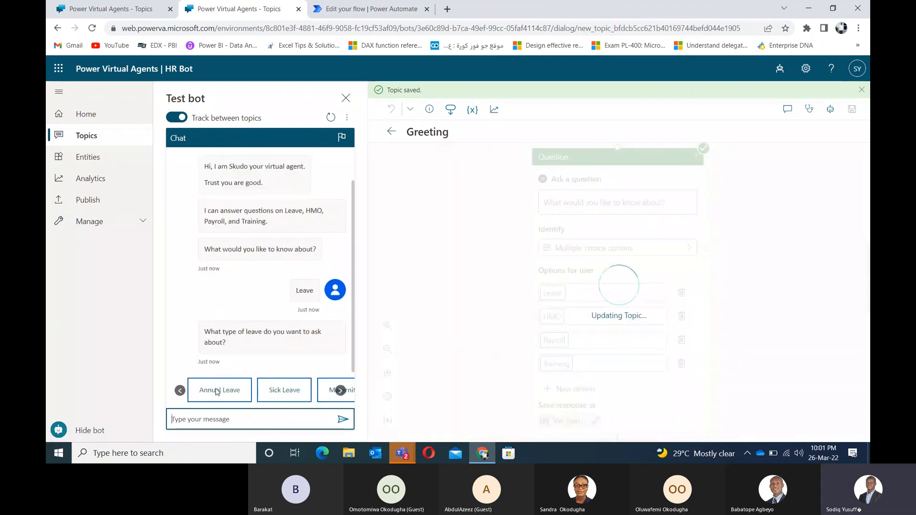
left_click(217, 390)
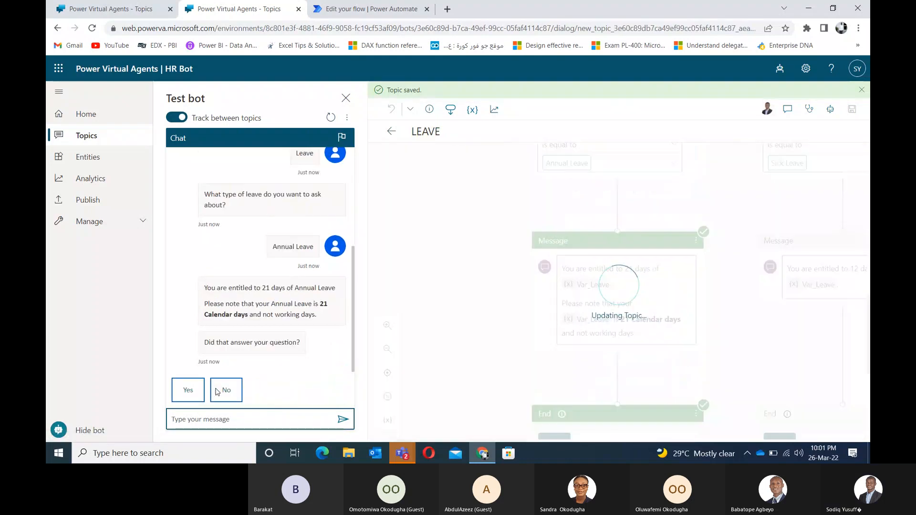
left_click(230, 389)
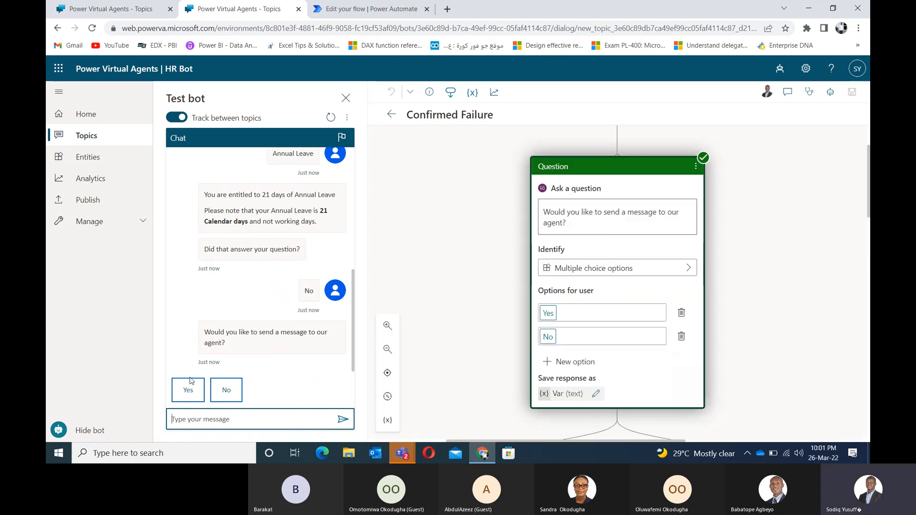
left_click(185, 393)
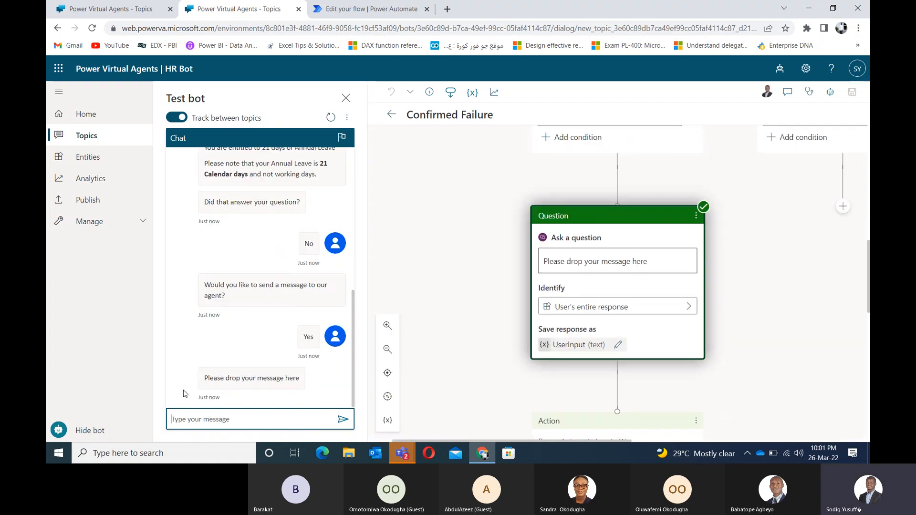
type("Test")
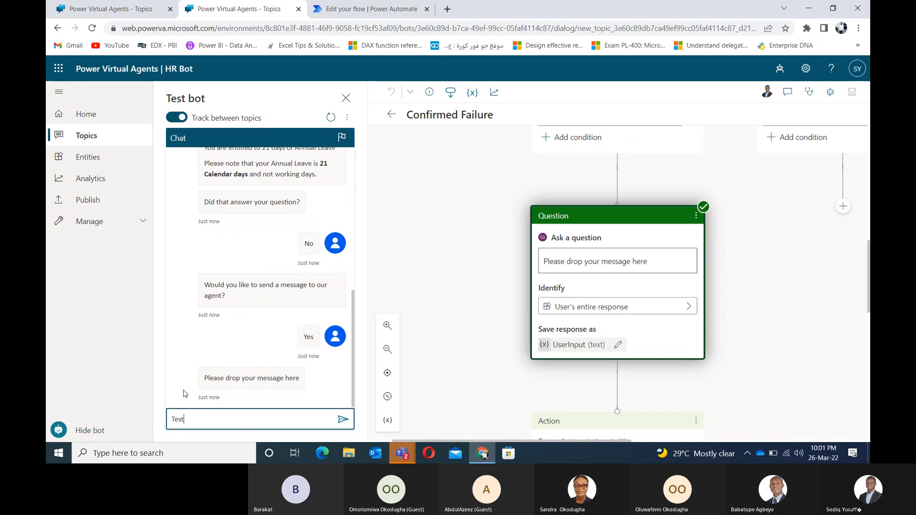
type("ing bot 2")
key("Return")
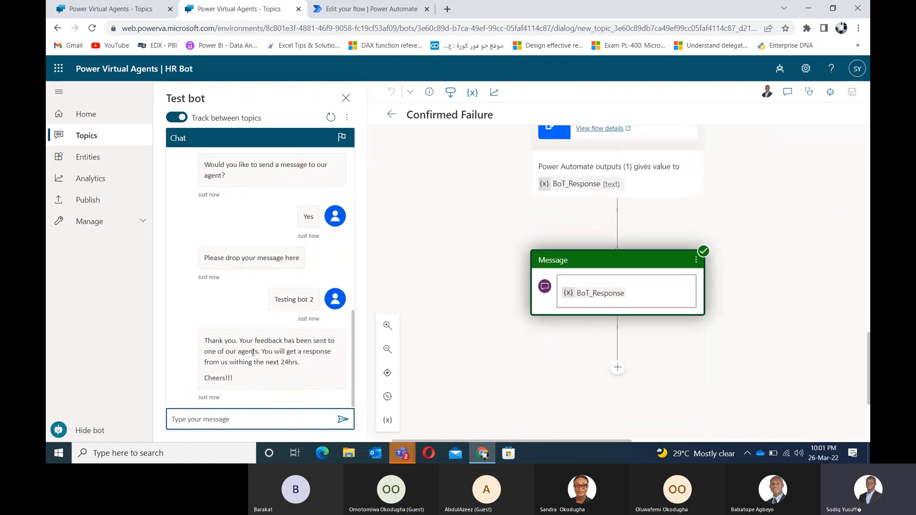
Step: Glance at Outlook, then return to the browser and open HR Bot's Publish page
left_click_drag(240, 382, 205, 340)
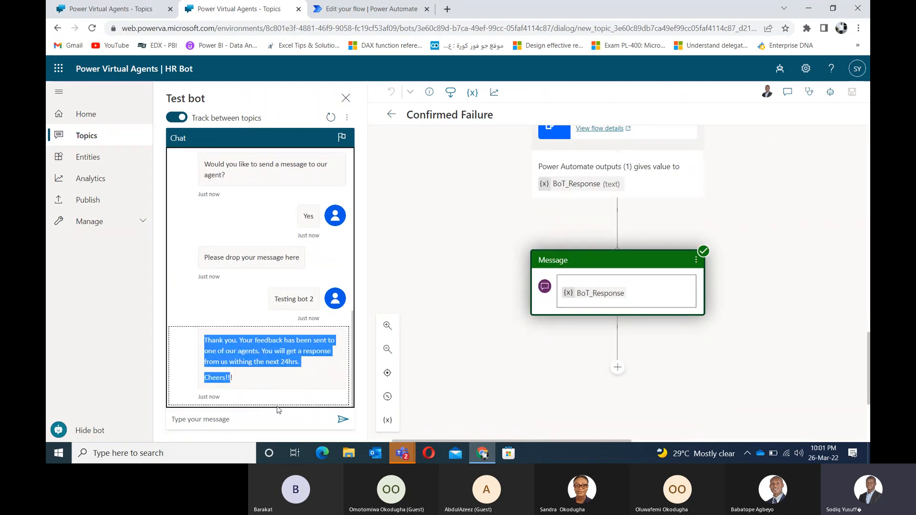
left_click(271, 422)
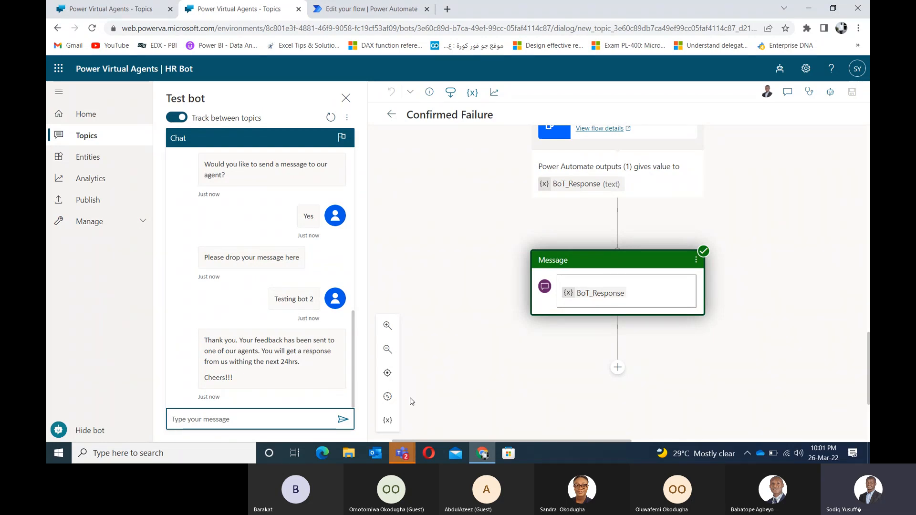
left_click(378, 457)
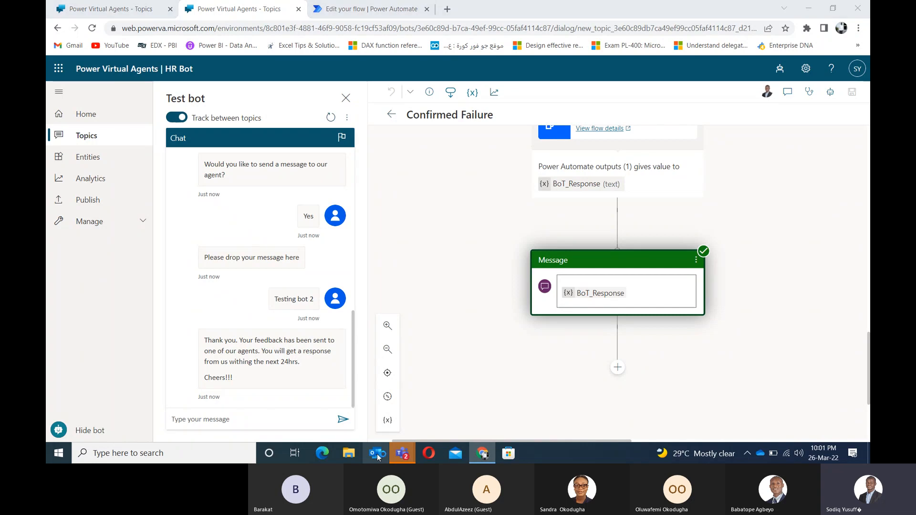
left_click(521, 373)
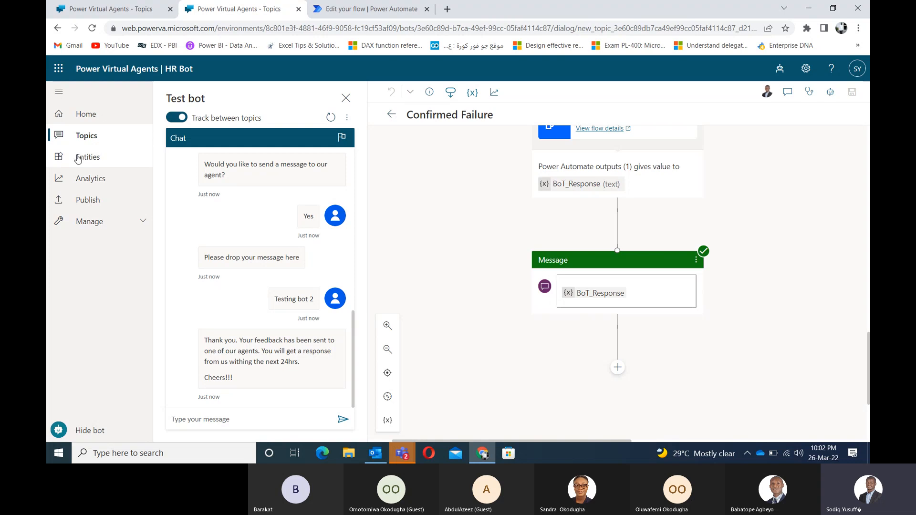
left_click(377, 453)
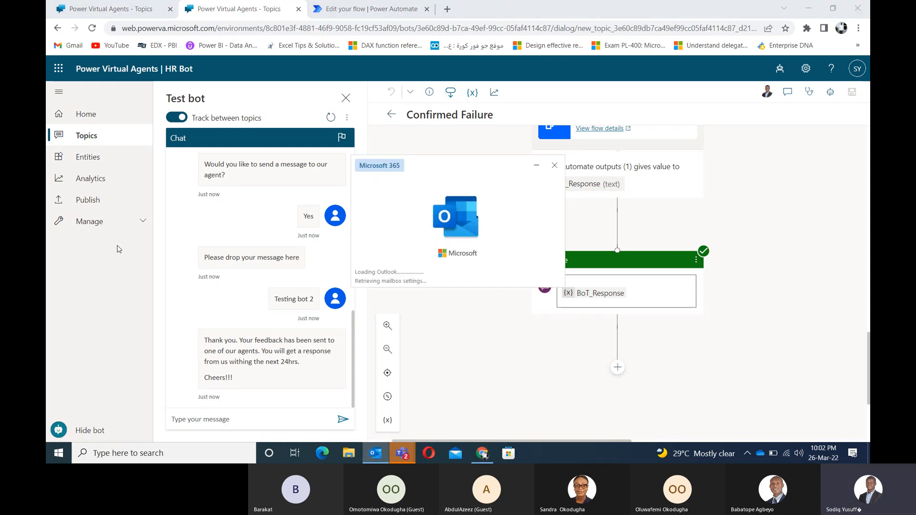
left_click(113, 267)
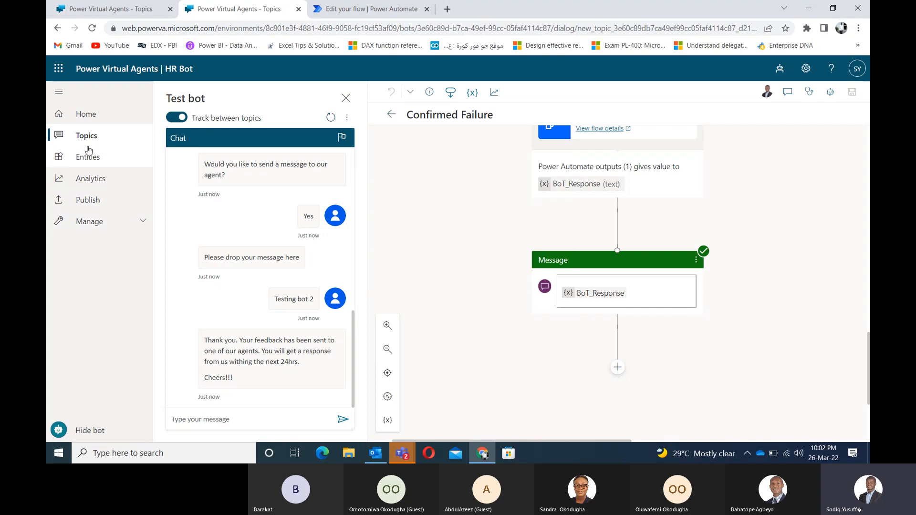
left_click(88, 204)
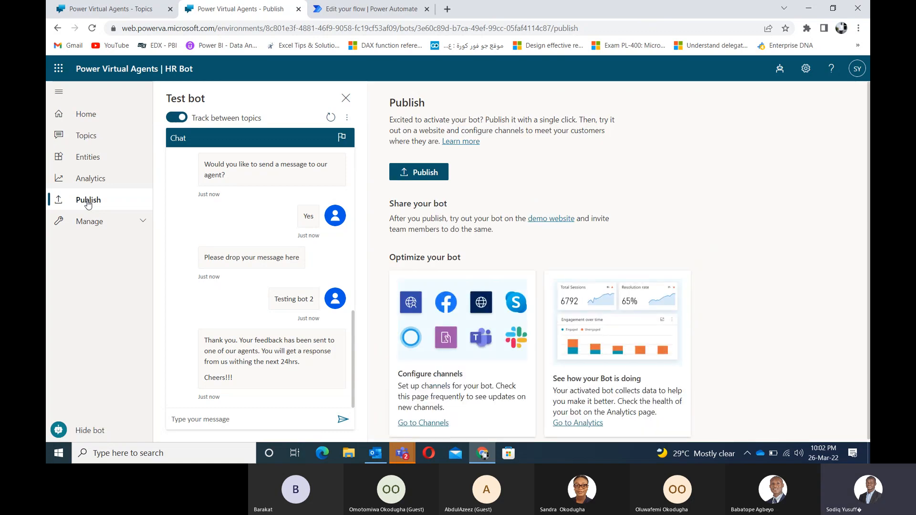
Step: Publish HR Bot's latest content and open its demo website
left_click(422, 173)
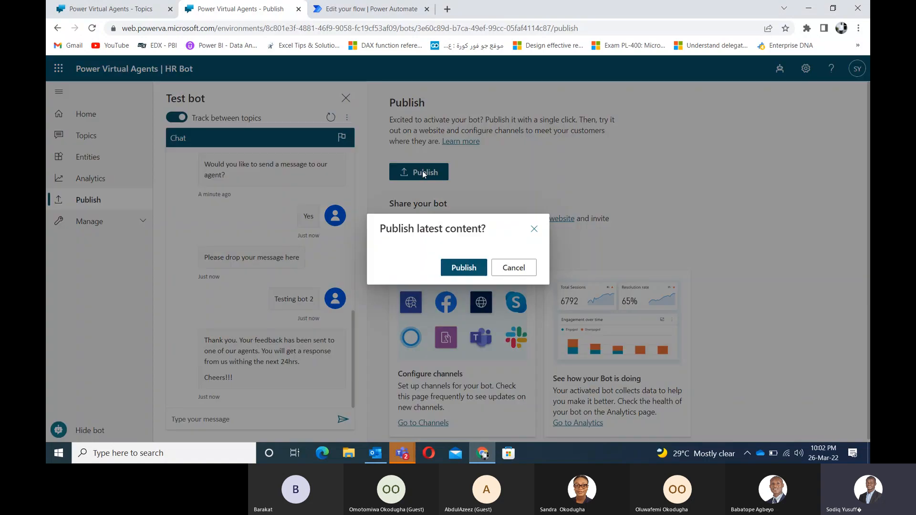
left_click(466, 267)
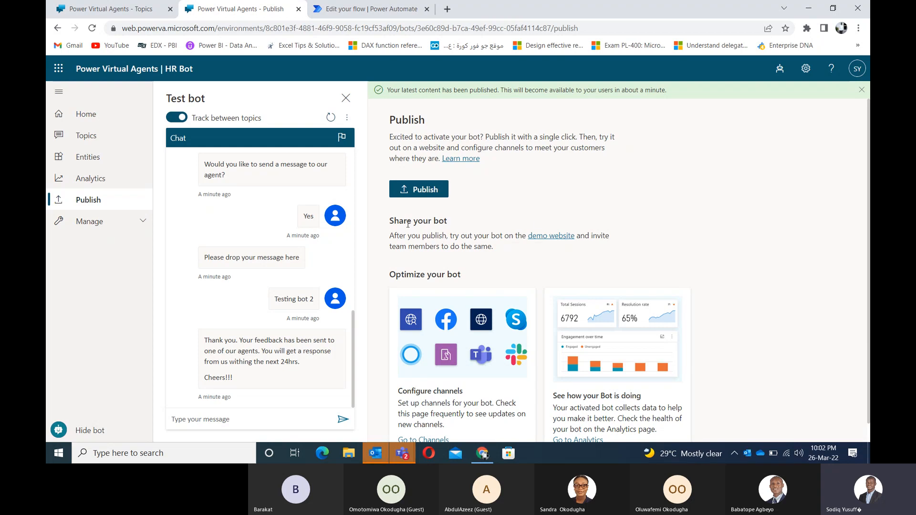
left_click(544, 240)
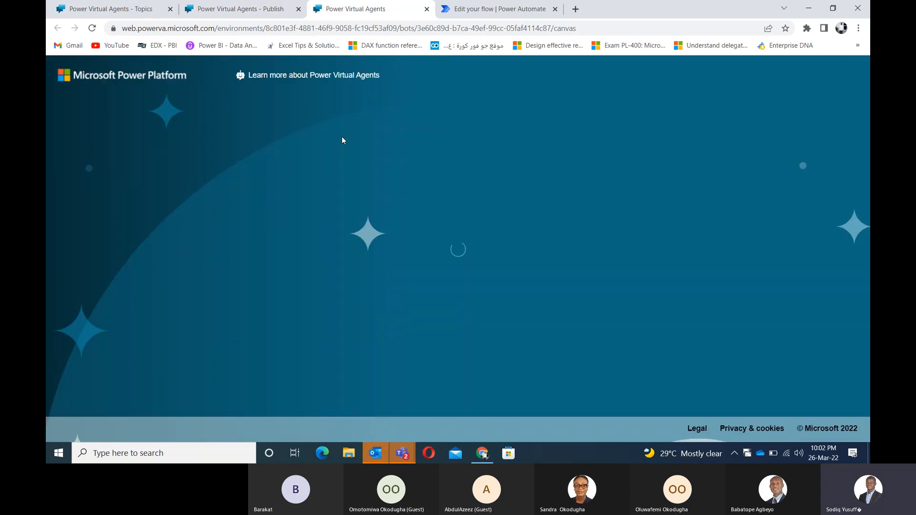
Step: Send hello to HR Bot on the demo website, pick HMO, then return to the Publish tab
left_click(301, 32)
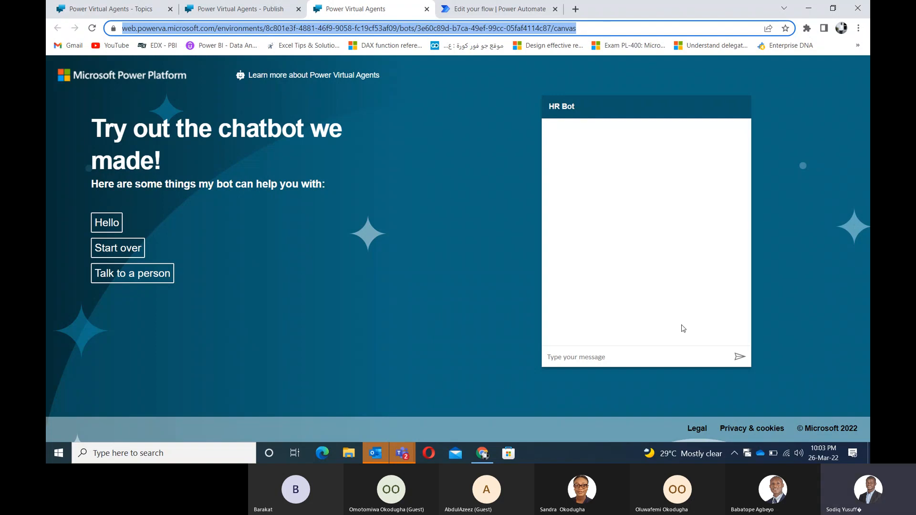
left_click(648, 354)
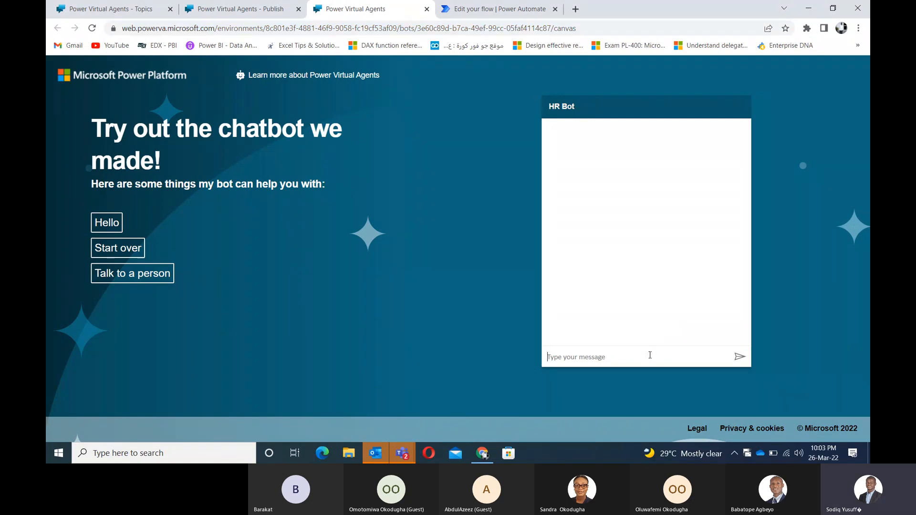
type("hello")
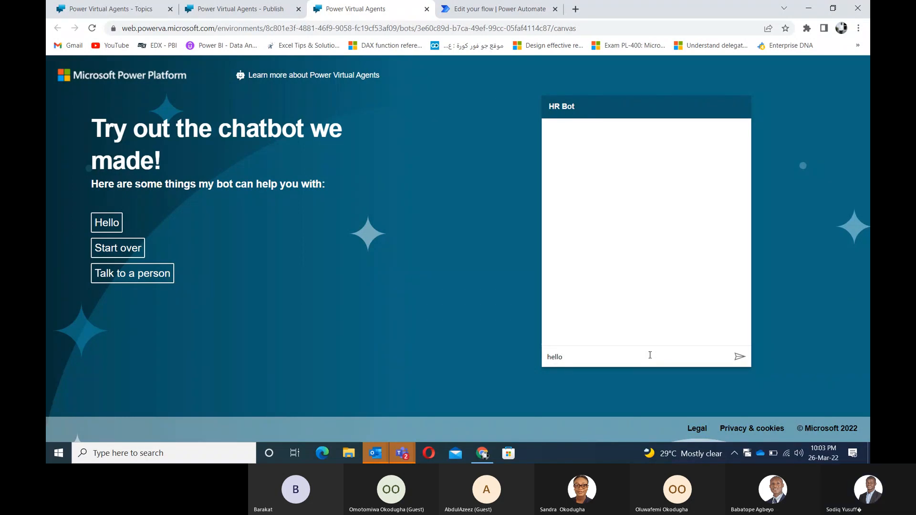
key("Return")
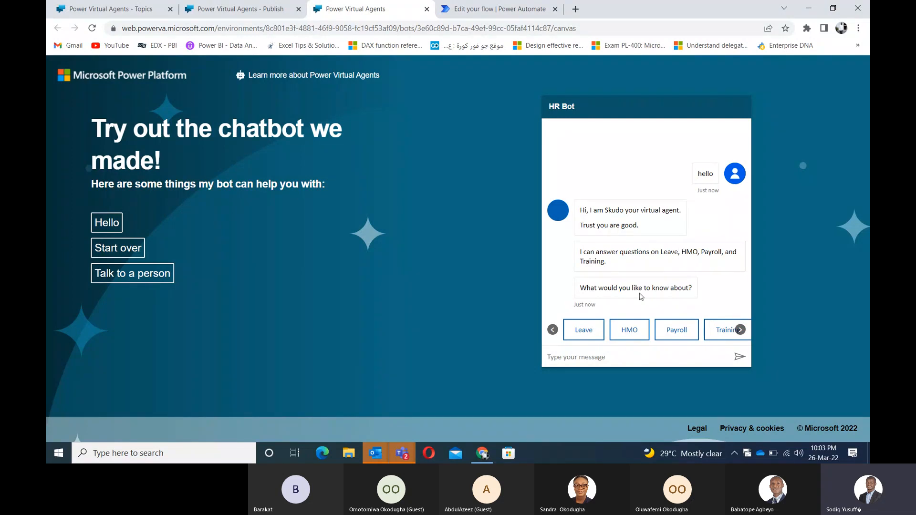
left_click(629, 329)
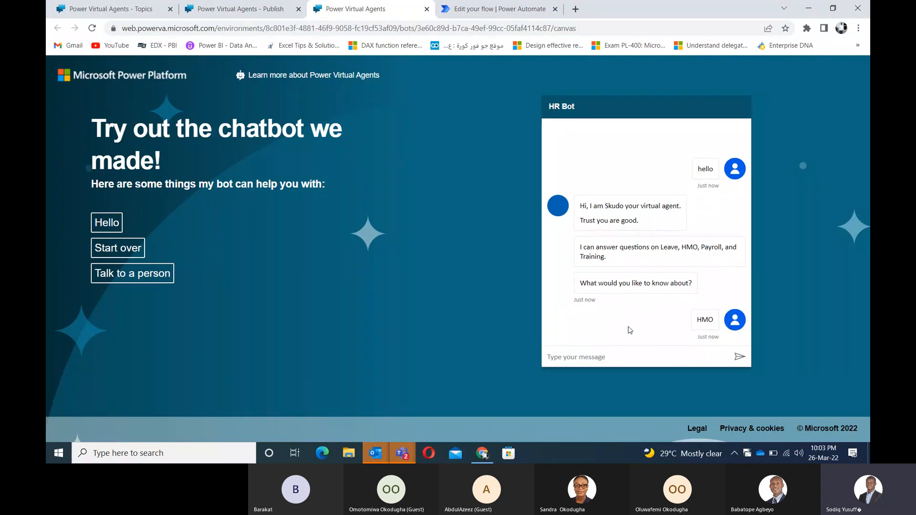
left_click(422, 30)
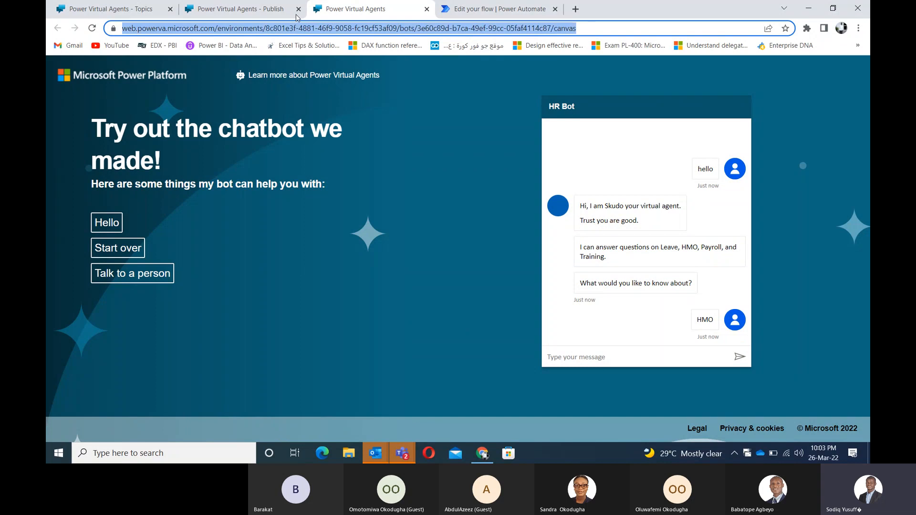
left_click(267, 12)
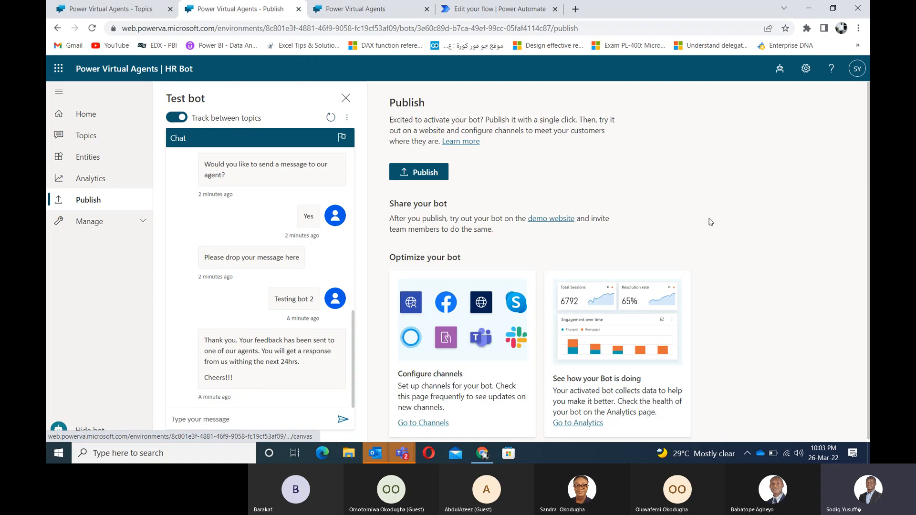
Step: Open Go to Channels, view and close the Cortana channel details, and scroll the channel grid
left_click_drag(787, 264, 792, 198)
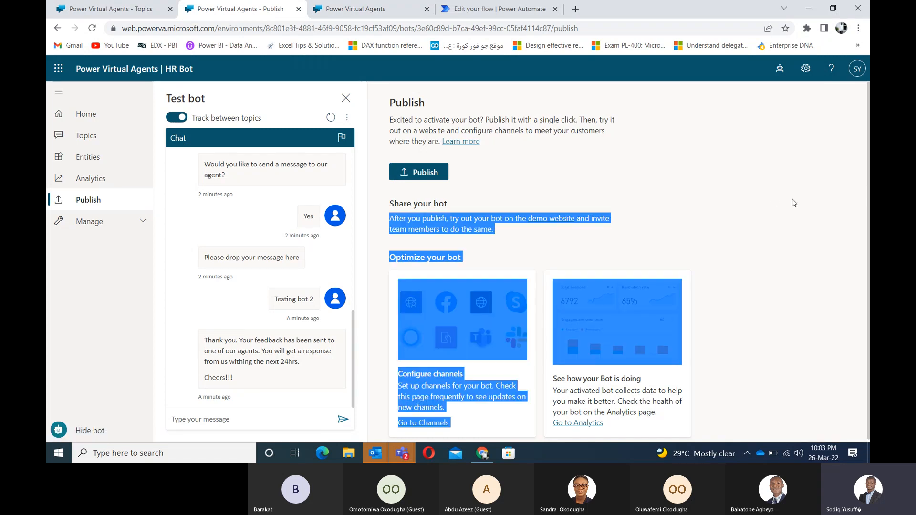
left_click(796, 240)
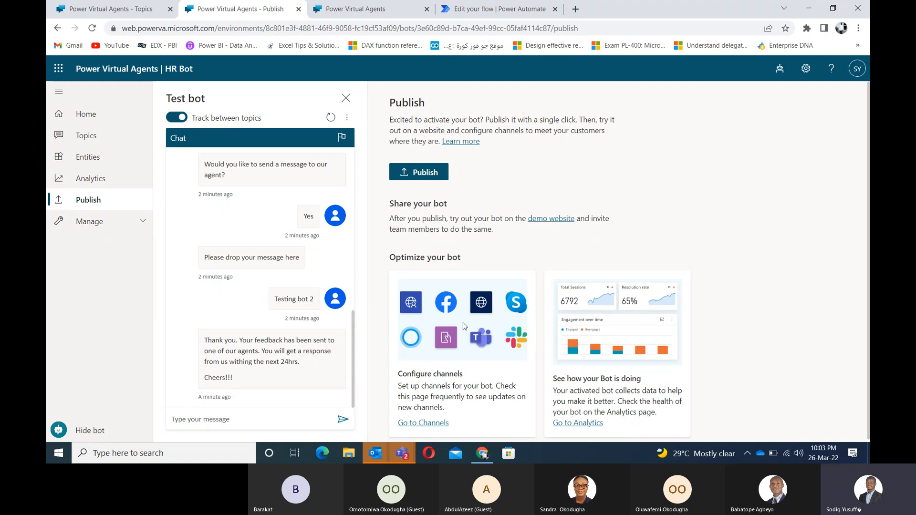
left_click(433, 426)
left_click(433, 426)
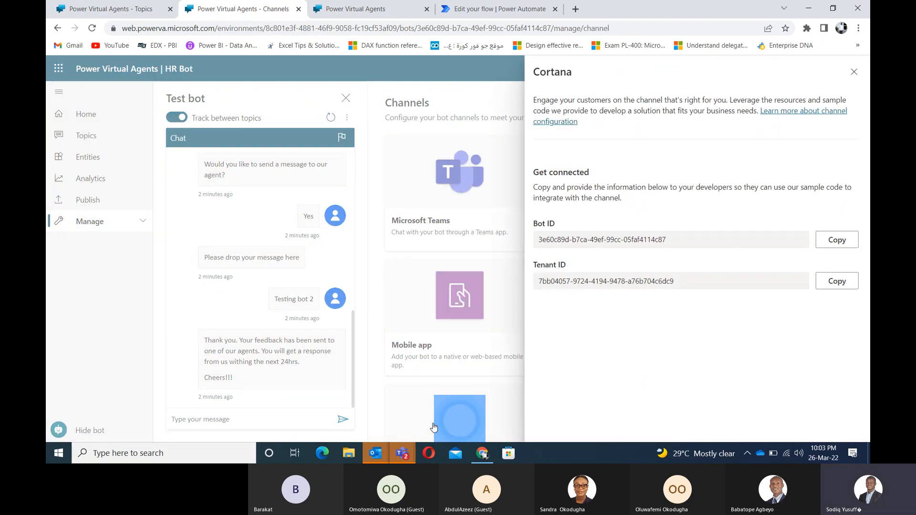
left_click(852, 72)
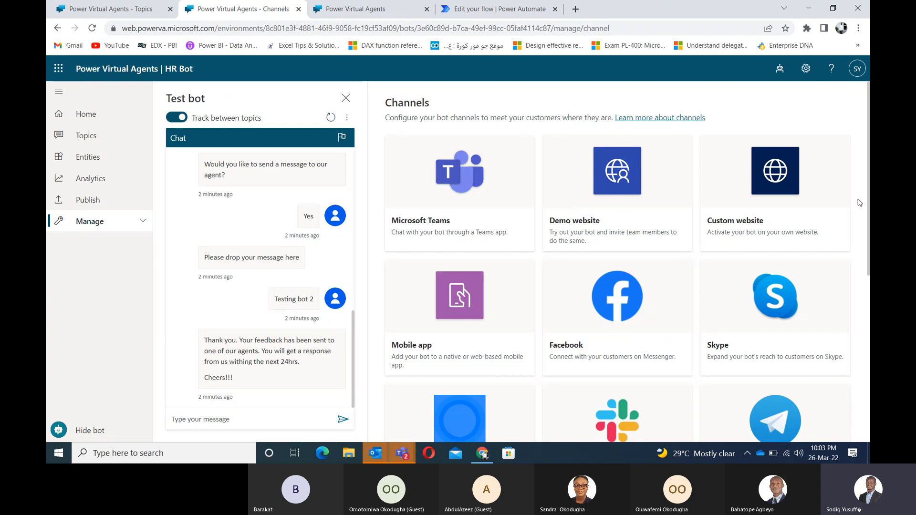
scroll(617, 263, "down", 5)
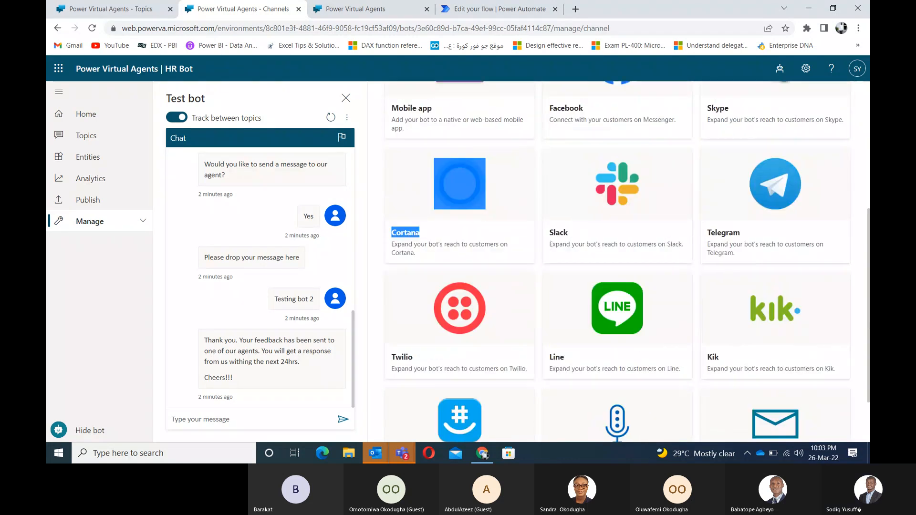
left_click_drag(869, 293, 869, 180)
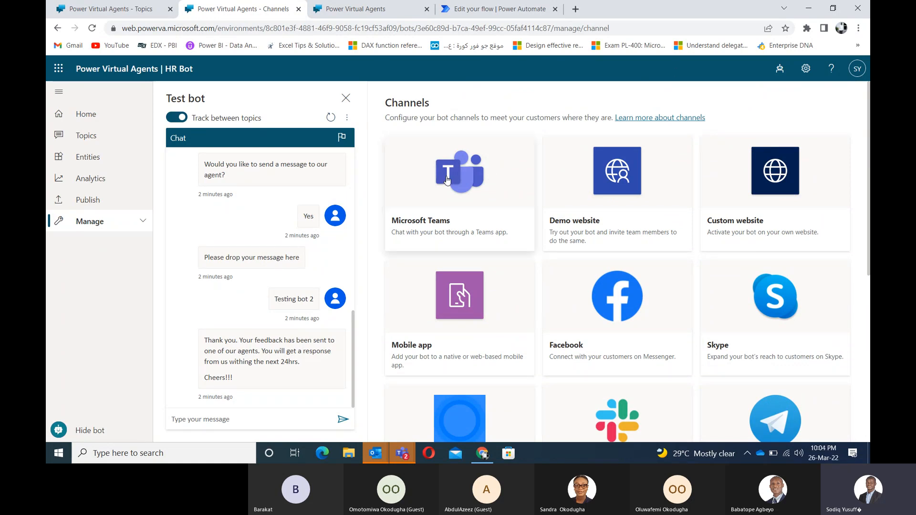
Step: Turn on the Microsoft Teams channel for HR Bot, then edit and save its Teams details
left_click(447, 179)
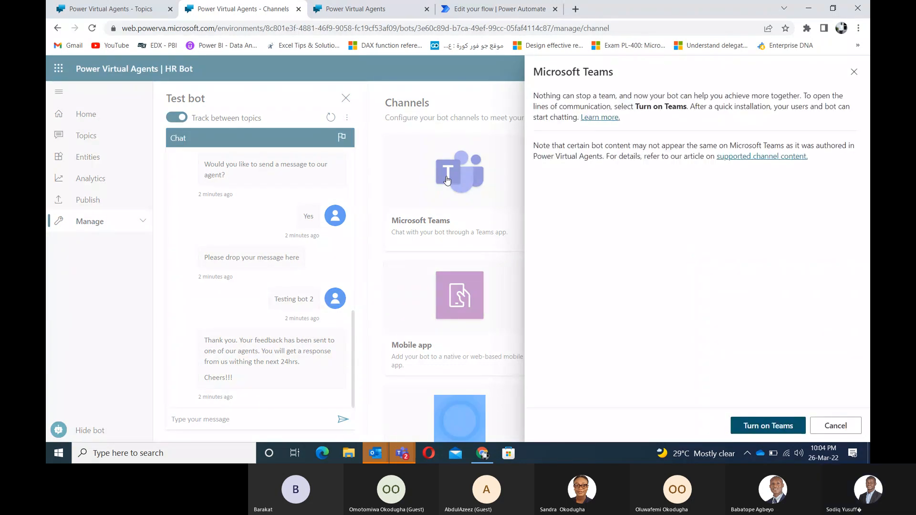
left_click(784, 427)
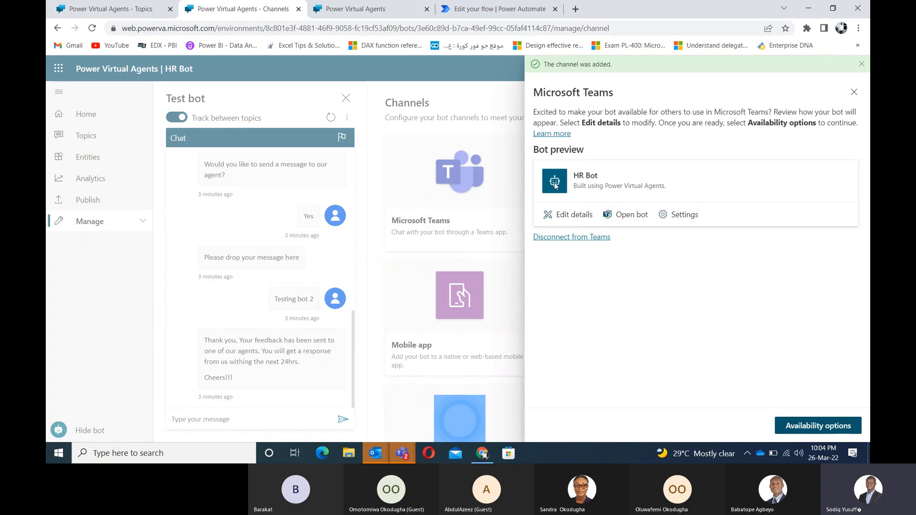
left_click(560, 214)
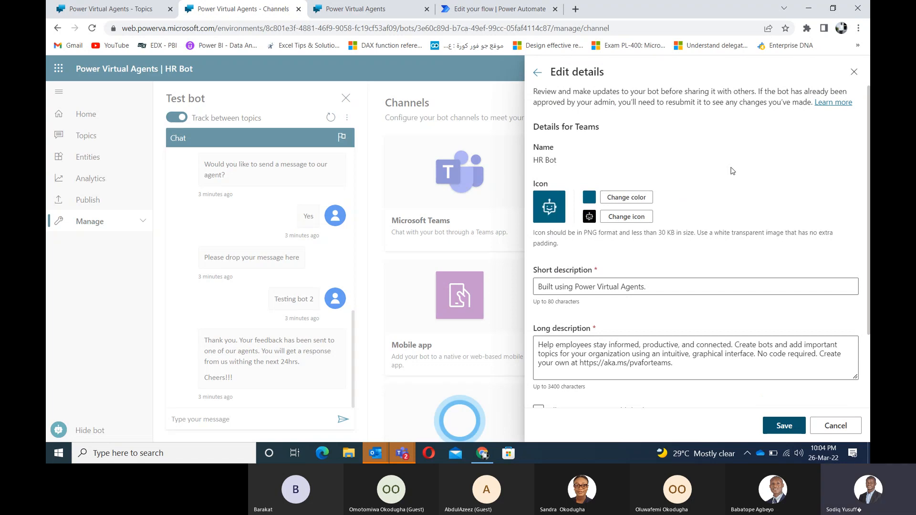
left_click_drag(689, 311, 670, 284)
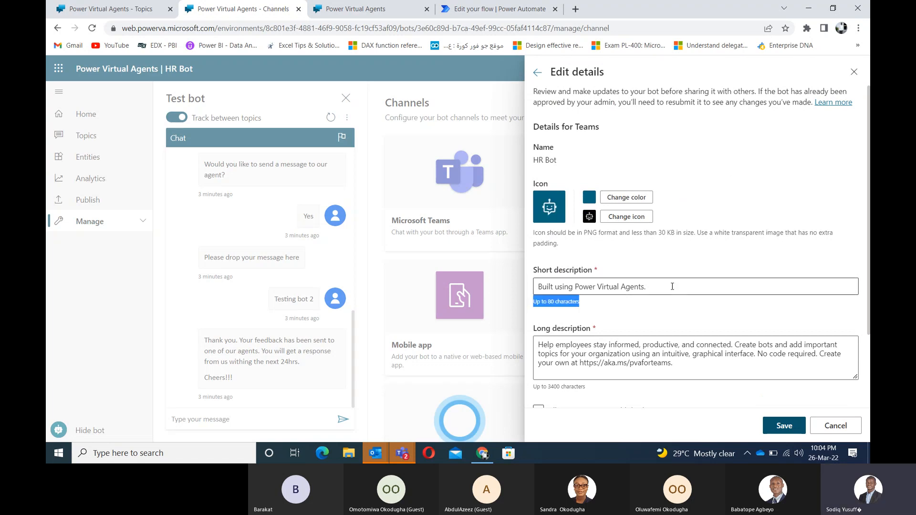
left_click(784, 426)
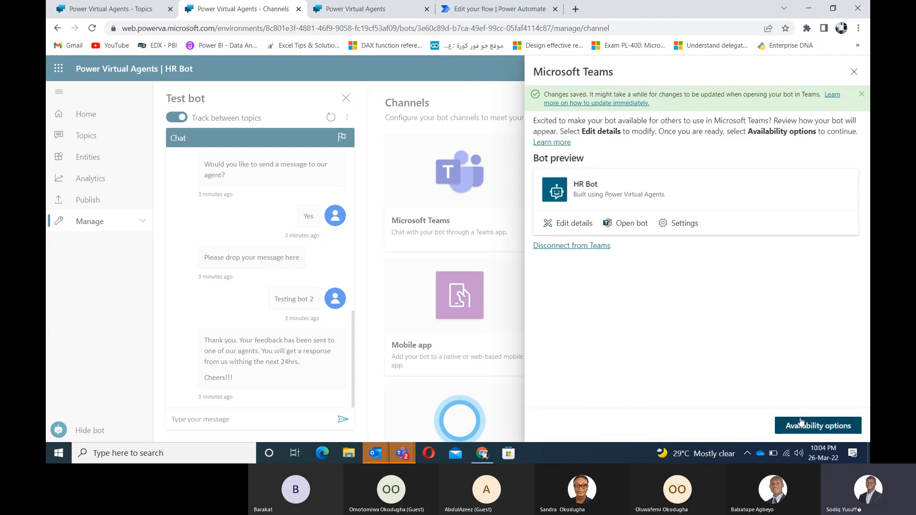
Step: From the Teams availability options, start showing HR Bot to teammates and shared users
left_click(805, 426)
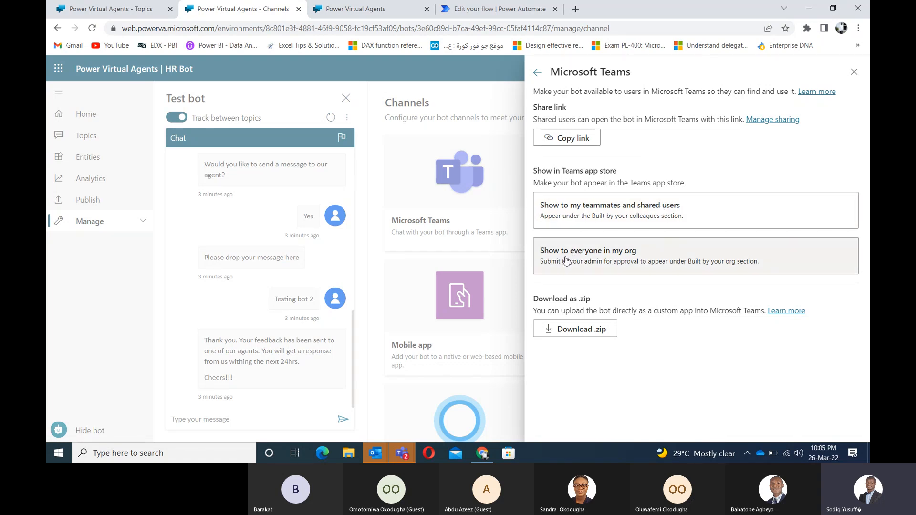
left_click(599, 211)
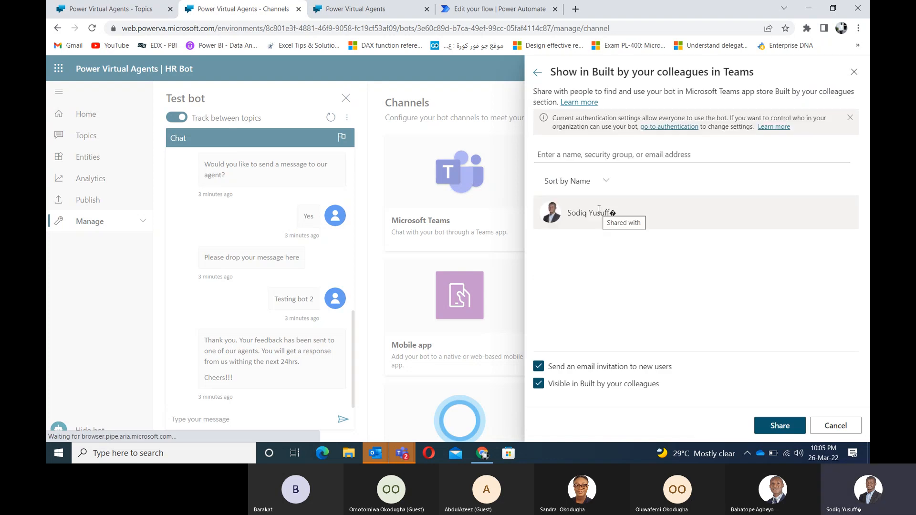
left_click(574, 155)
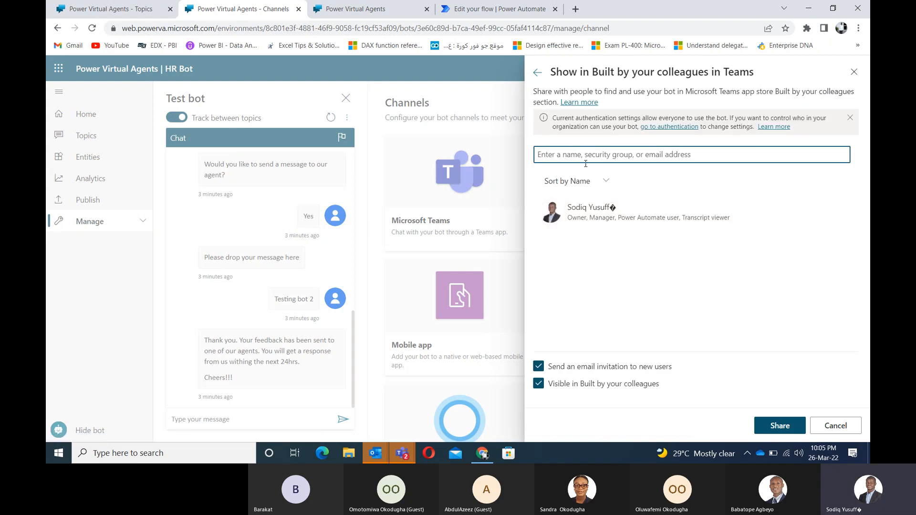
Step: Cancel the sharing and reopen the Microsoft Teams channel's availability options
left_click(831, 428)
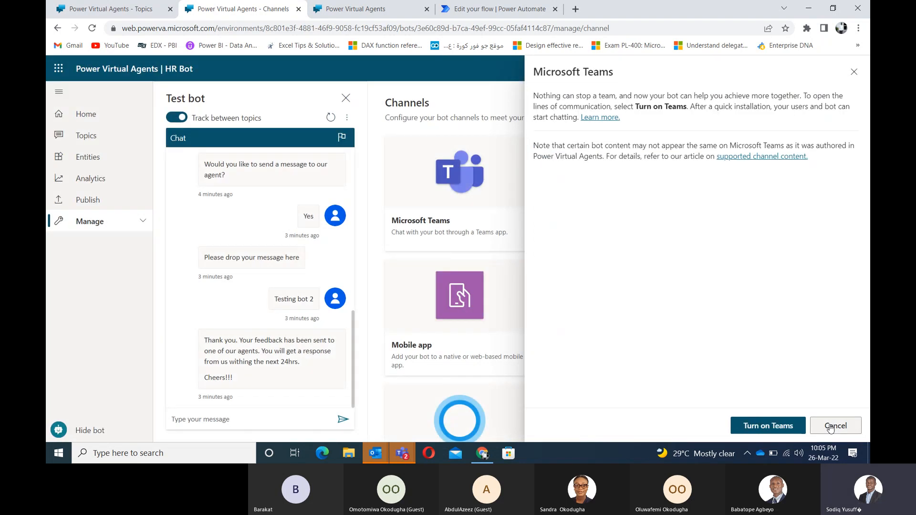
left_click(830, 428)
left_click(425, 184)
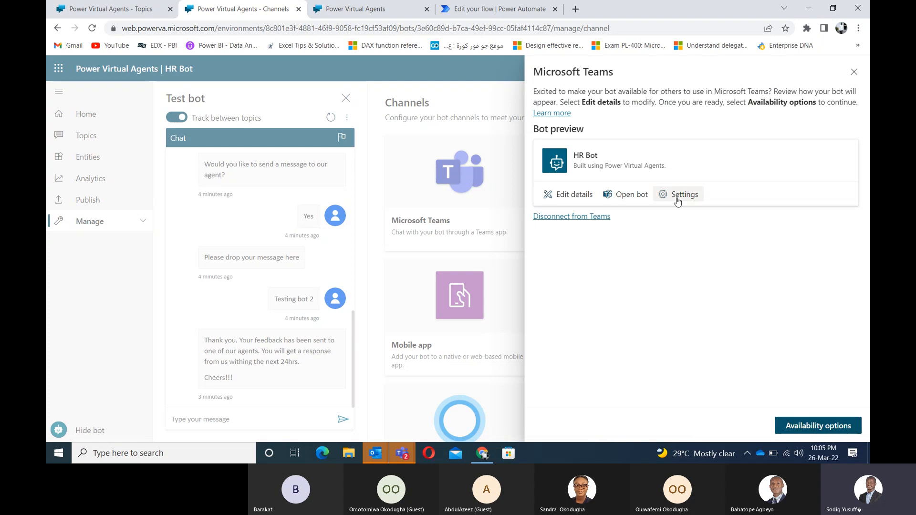
left_click(800, 427)
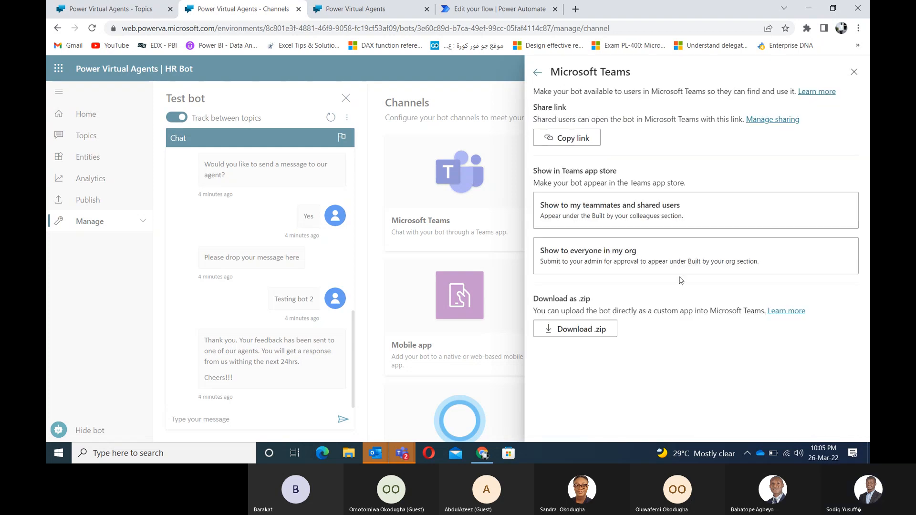
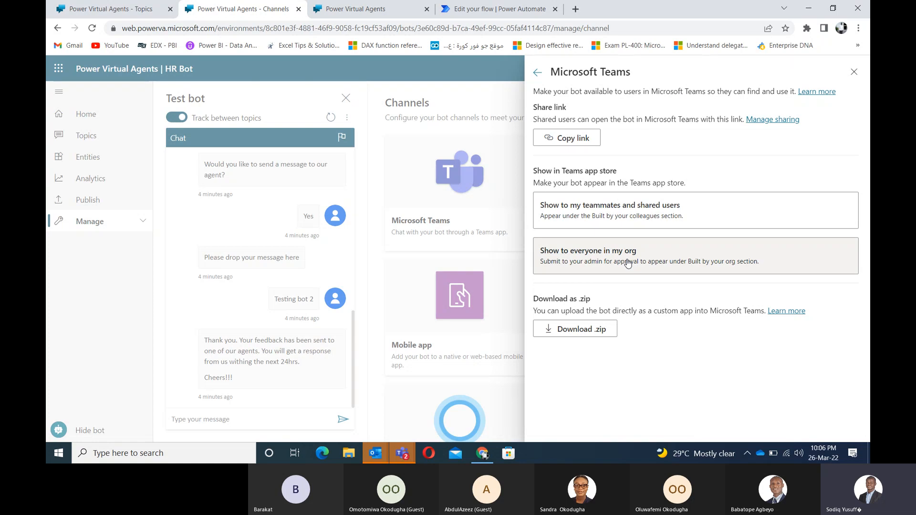
Step: Choose 'Show to everyone in my org', then close the Teams panels to return to Channels
left_click(611, 264)
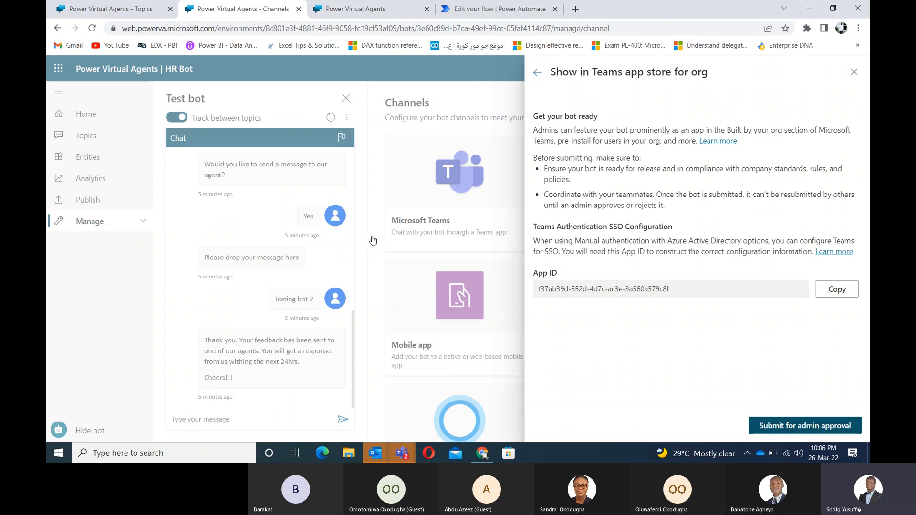
left_click(854, 74)
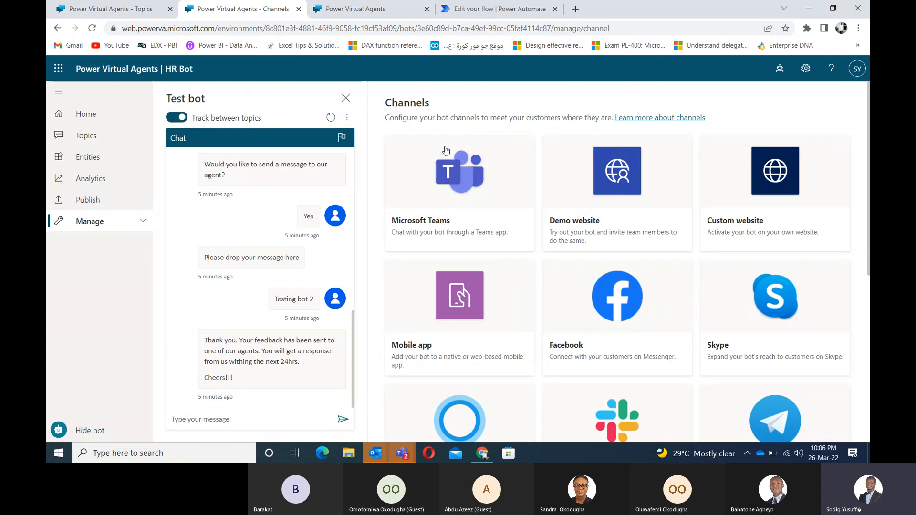
mouse_move(402, 455)
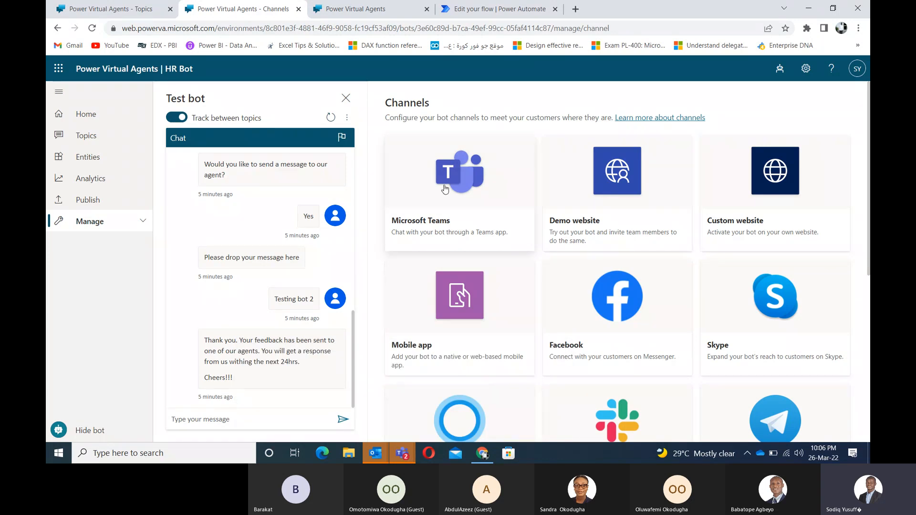
left_click(445, 189)
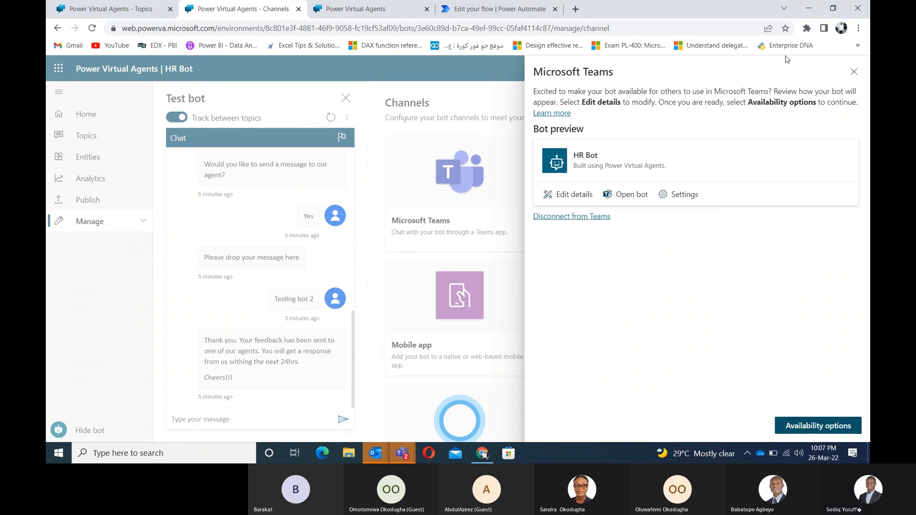
left_click(854, 72)
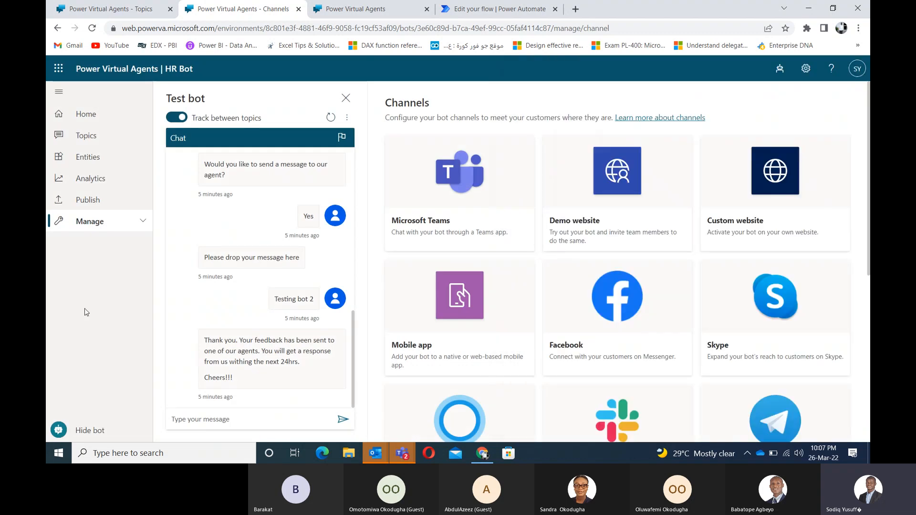
Step: Under Manage > Security, set HR Bot's authentication to 'Only for Teams' and confirm the save
left_click(102, 223)
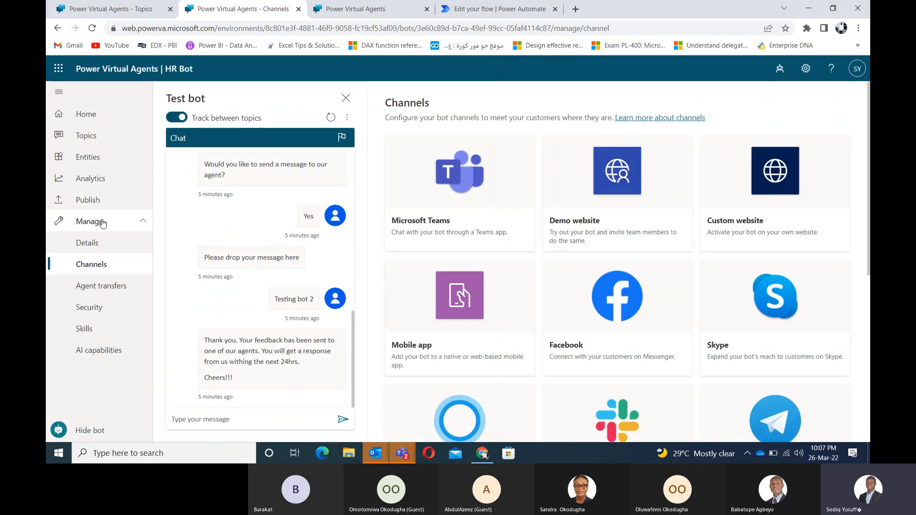
left_click(88, 310)
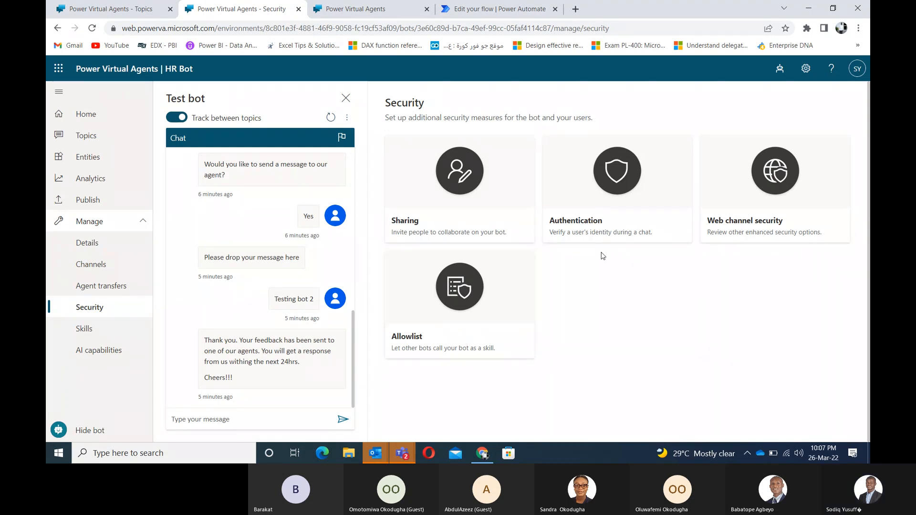
left_click(584, 192)
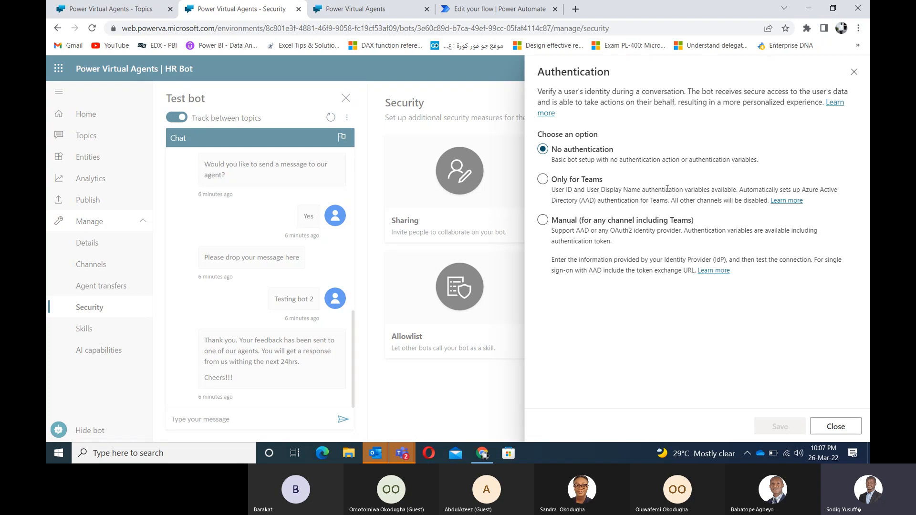
left_click(543, 179)
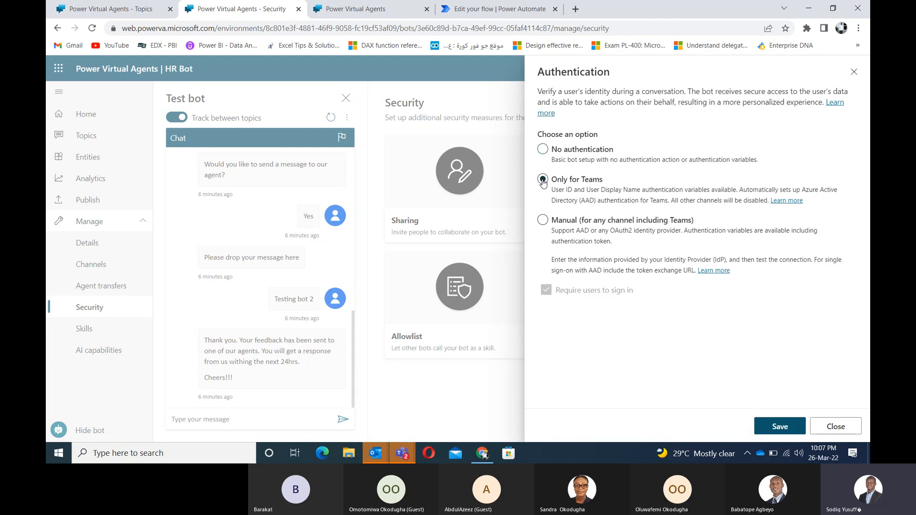
left_click(779, 427)
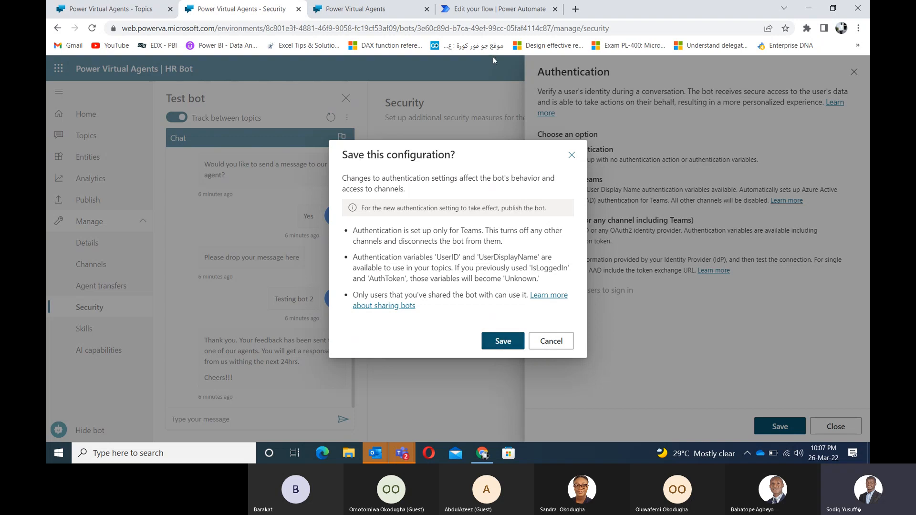
left_click(385, 6)
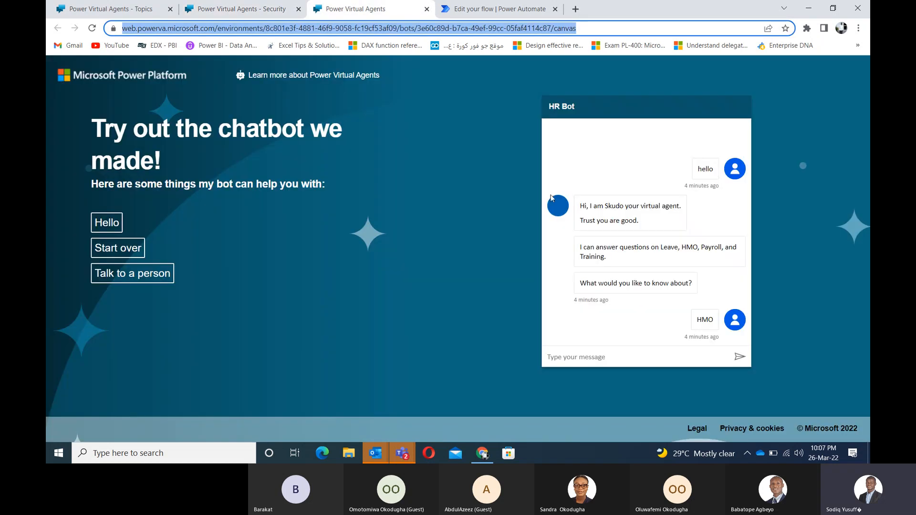
left_click(241, 6)
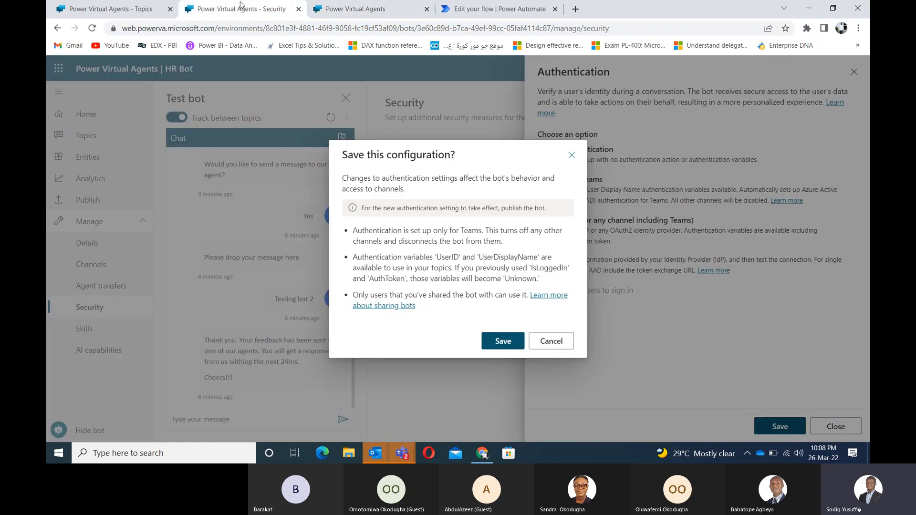
left_click(502, 341)
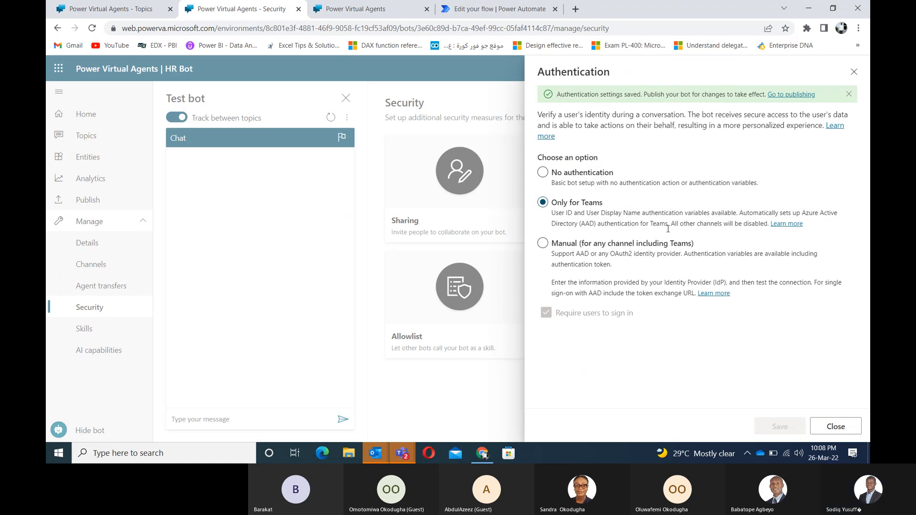
left_click(852, 74)
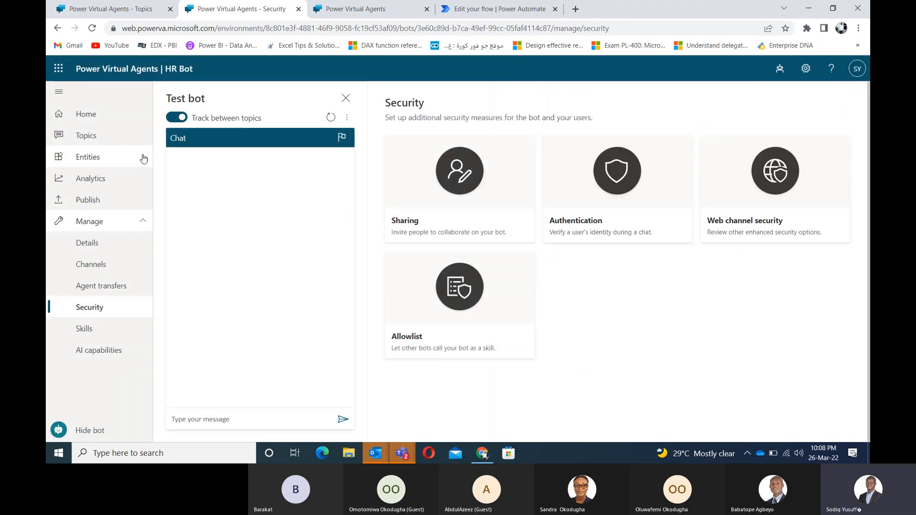
Step: Insert the bot.UserDisplayName variable after 'Hi' in the Greeting topic's first message
left_click(84, 138)
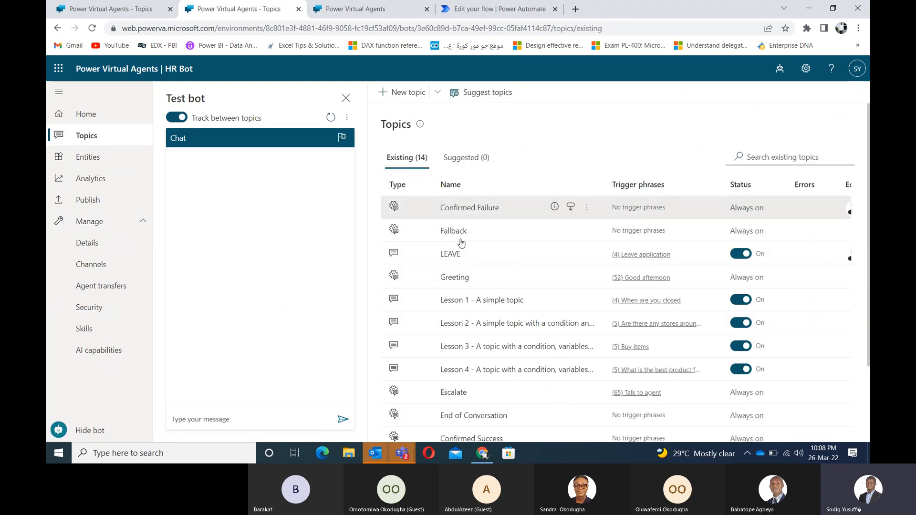
left_click(459, 278)
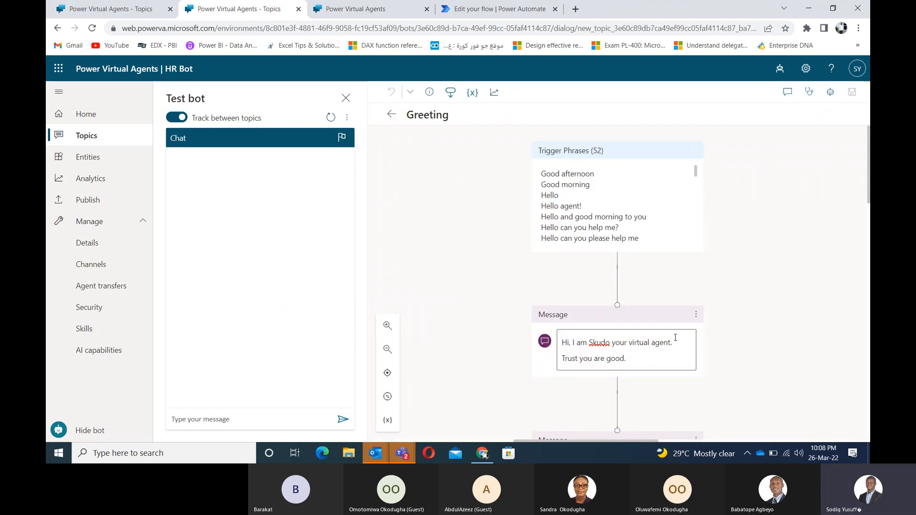
left_click(660, 358)
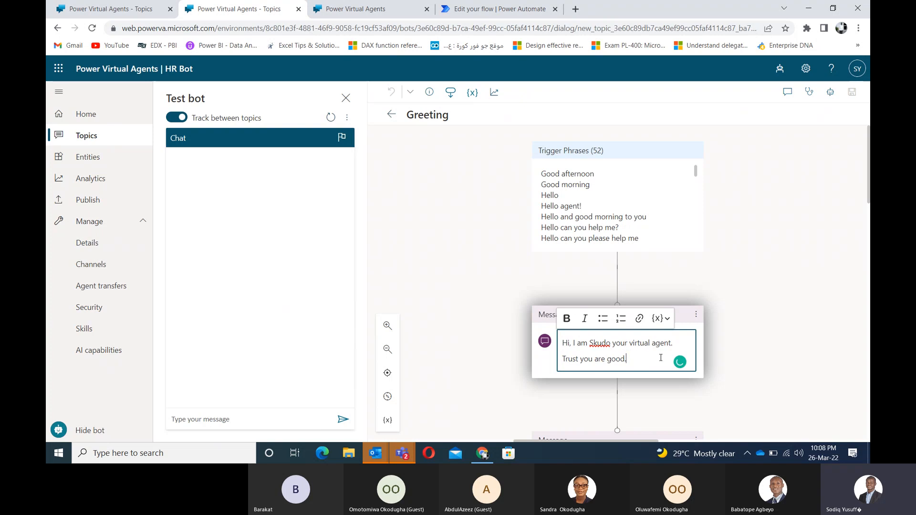
left_click(667, 319)
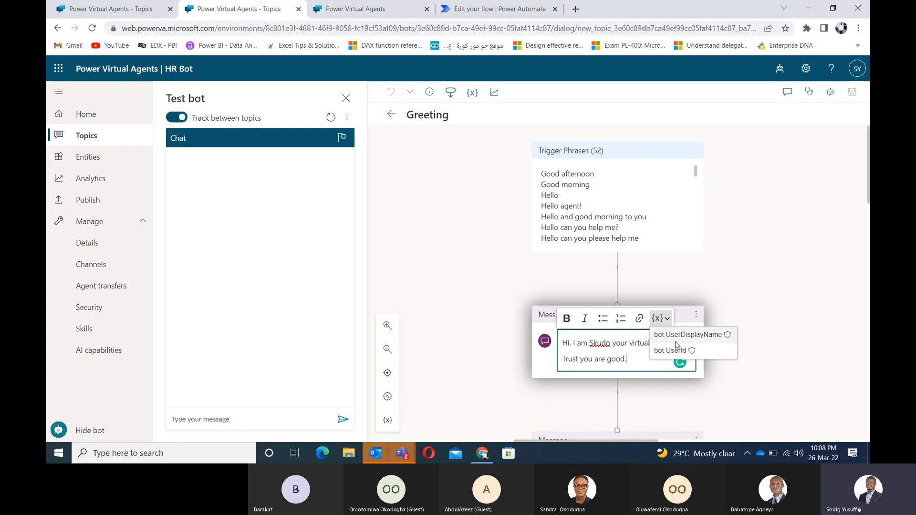
left_click(568, 343)
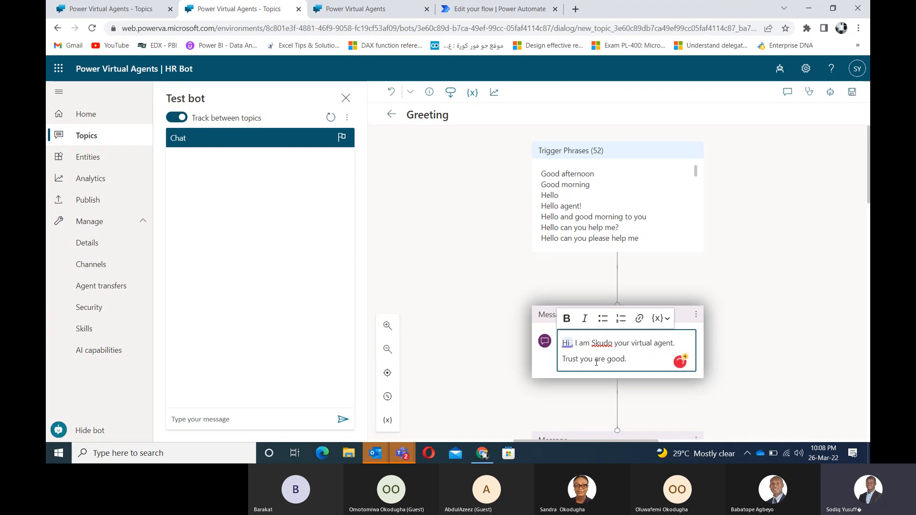
left_click(667, 319)
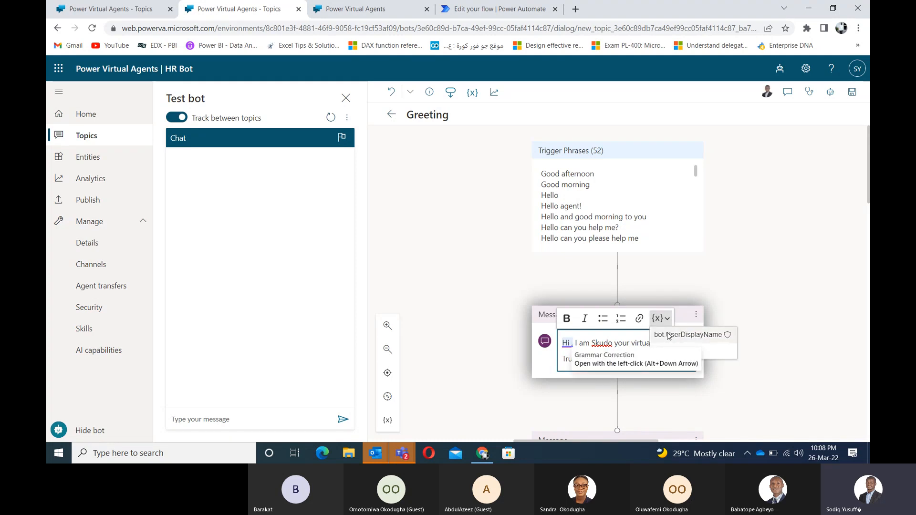
left_click(668, 336)
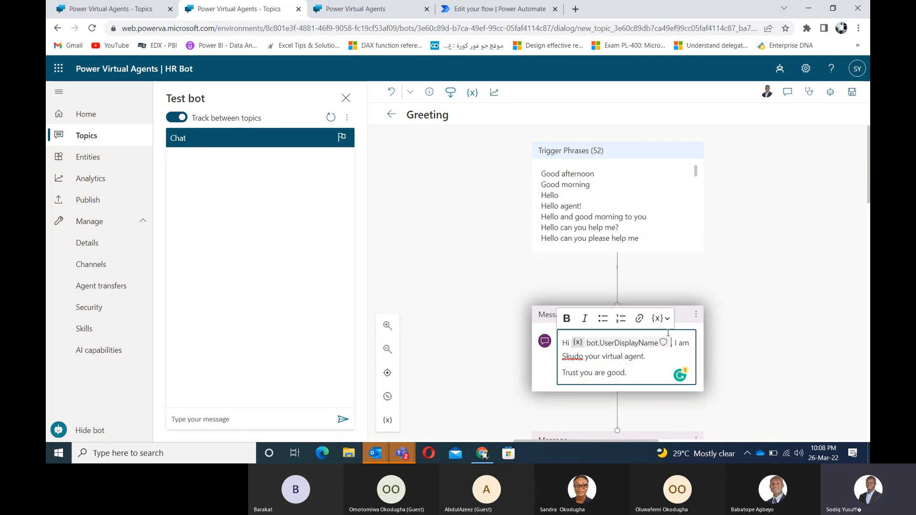
left_click(744, 330)
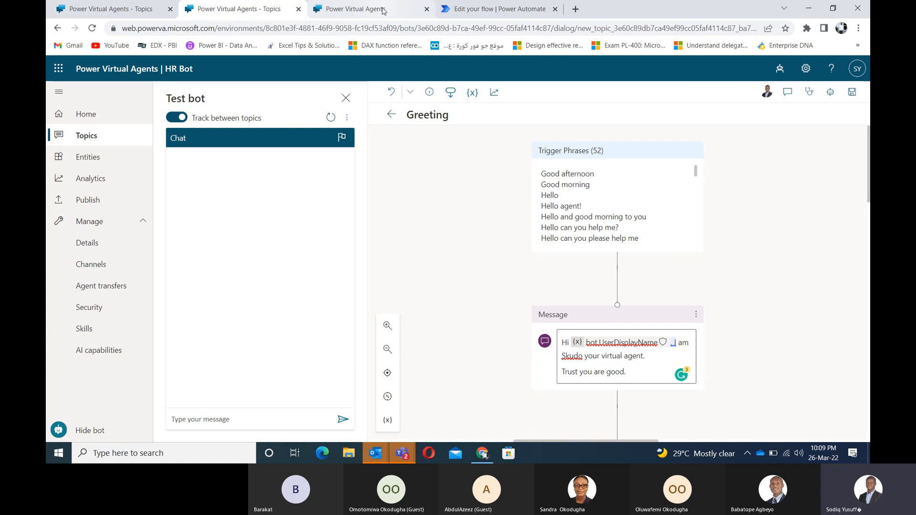
Step: Reload the HR Bot demo page, then return to the Greeting topic editor
left_click(367, 9)
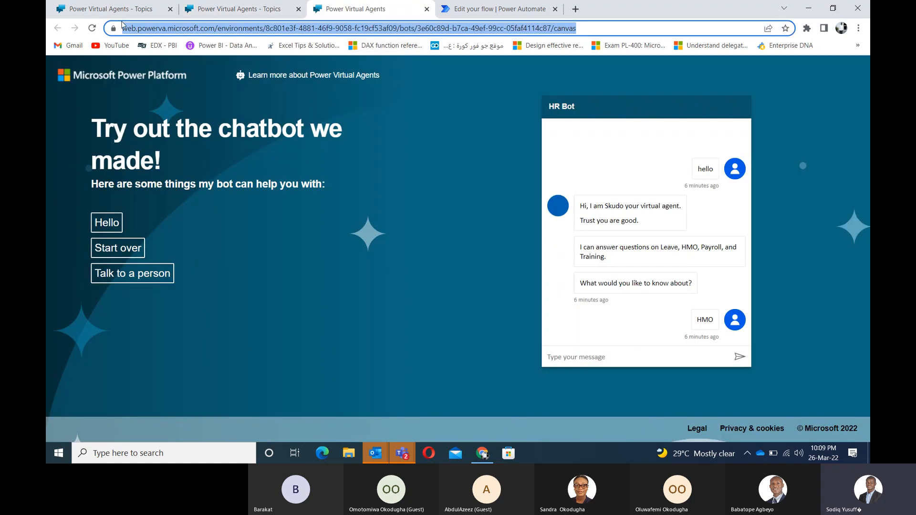
left_click(91, 30)
left_click(90, 29)
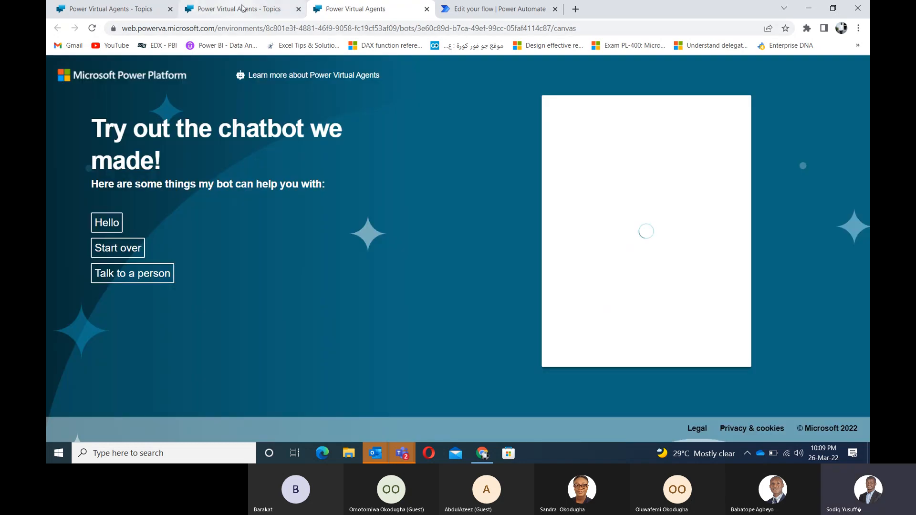
left_click(208, 11)
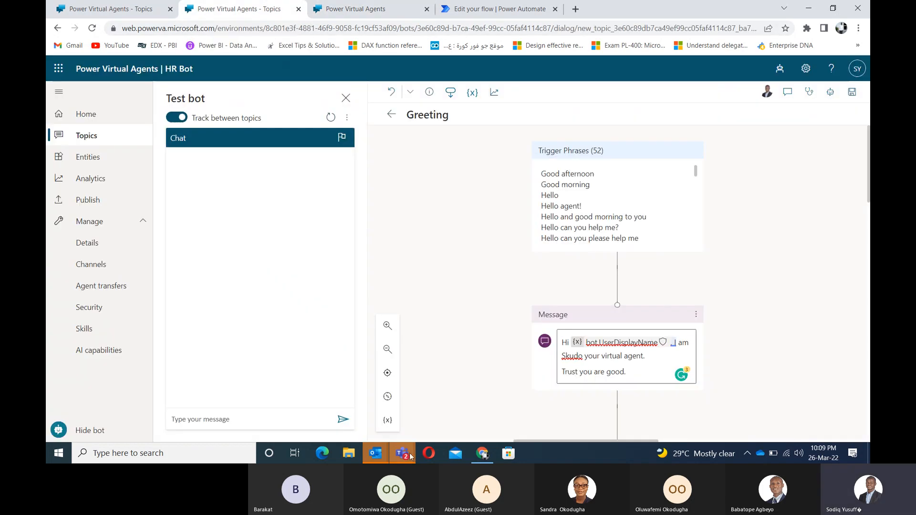
Step: Bring the Teams window forward, then list the open Outlook windows
mouse_move(398, 457)
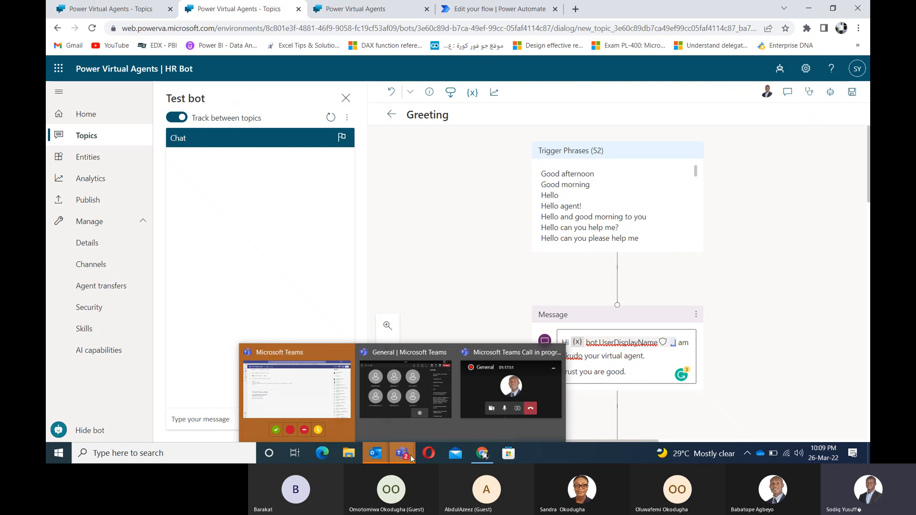
left_click(310, 396)
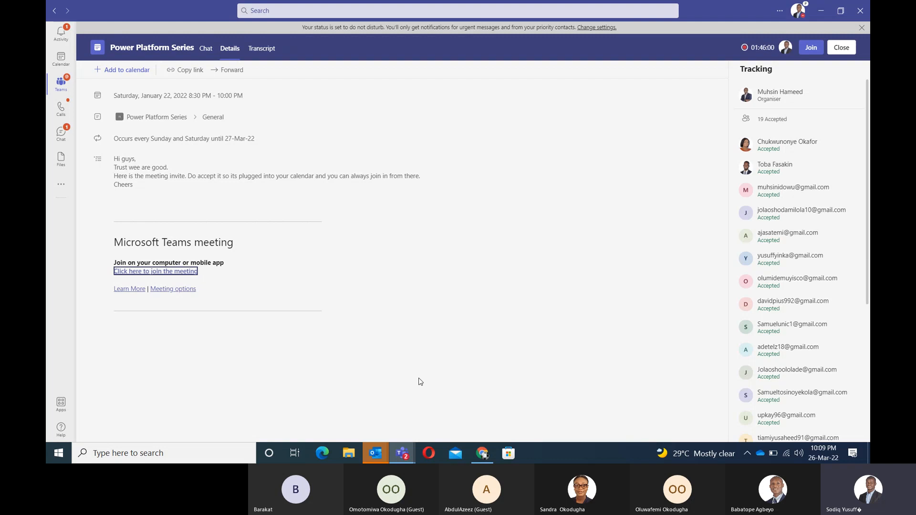
left_click(377, 454)
Step: Open the Outlook inbox, dismiss the reopen-items prompt and maximize the window
left_click(328, 402)
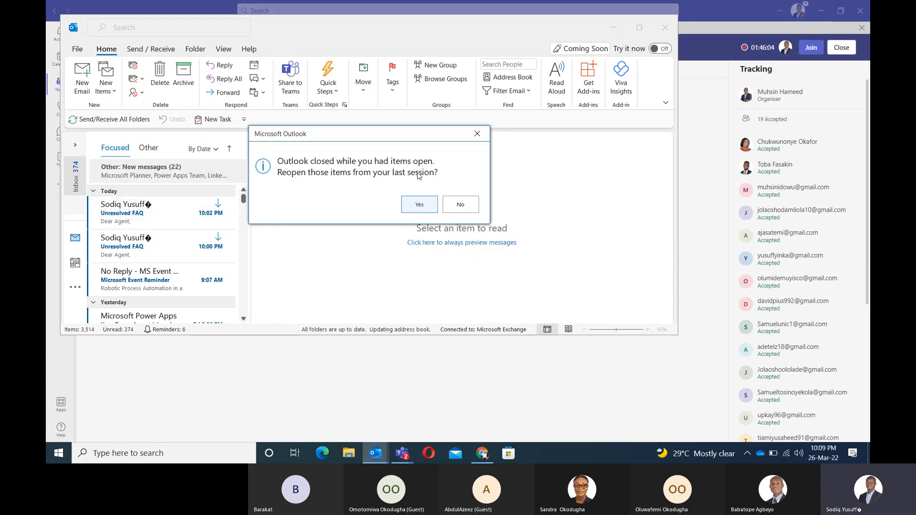
left_click(477, 134)
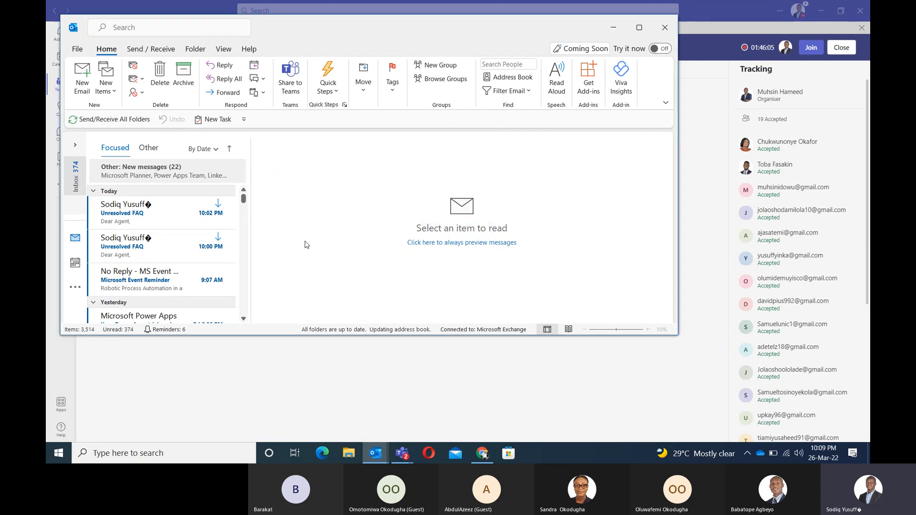
left_click(638, 27)
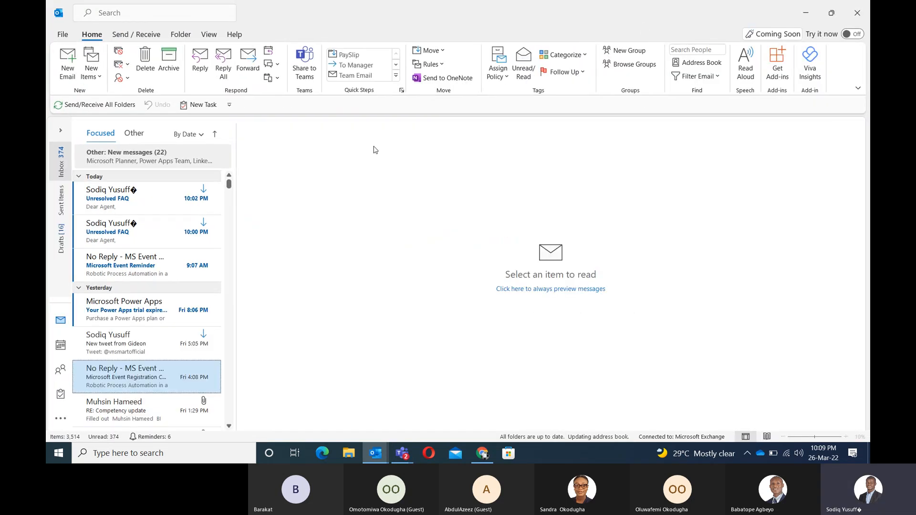
Step: Read the newest Unresolved FAQ email listing 'Testing bot 2', then minimize Outlook
left_click(120, 202)
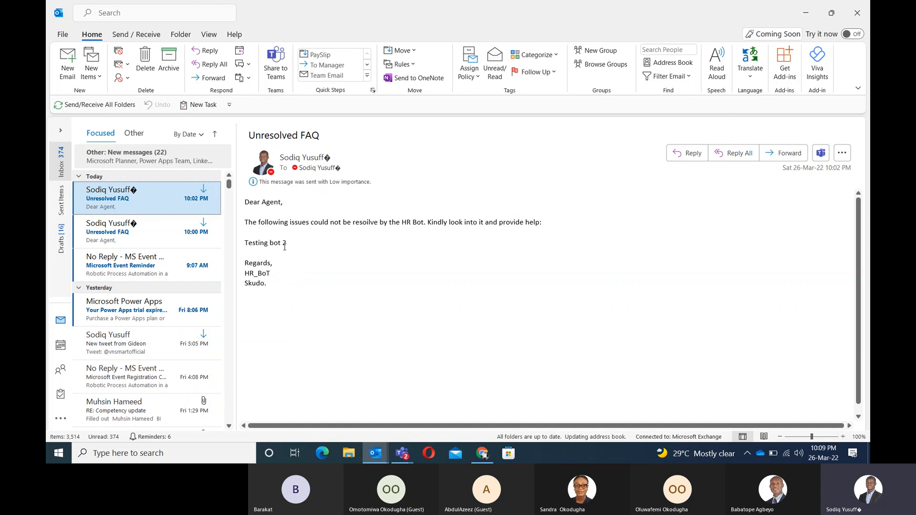
left_click_drag(294, 244, 245, 241)
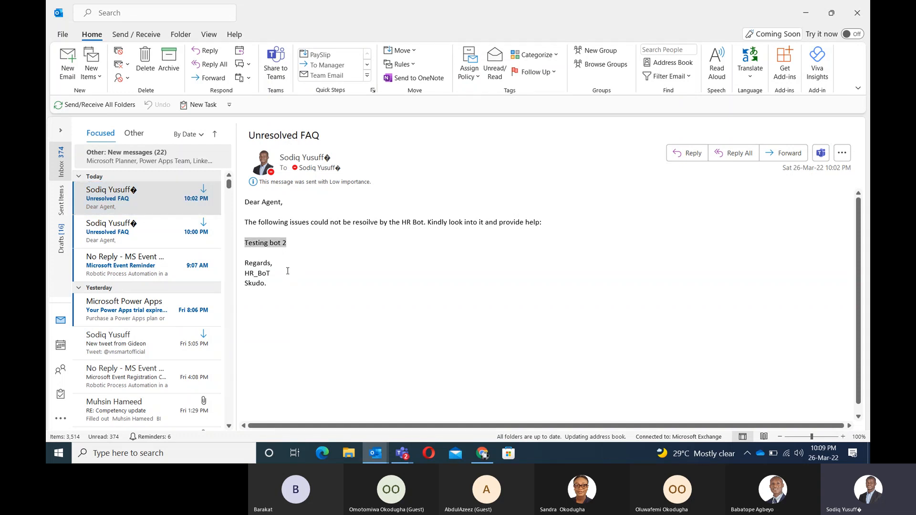
left_click(287, 271)
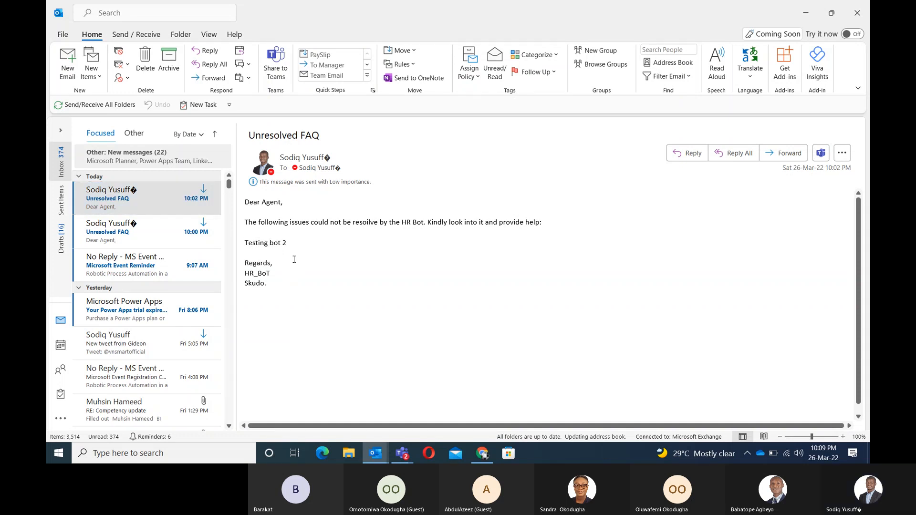
left_click(807, 12)
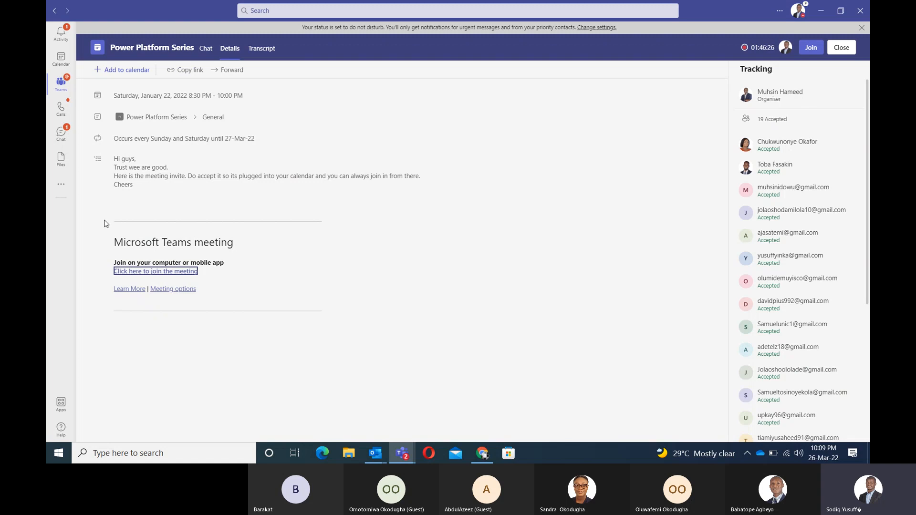
Step: Search the Teams apps for 'power' and open Power Virtual Agents
left_click(62, 190)
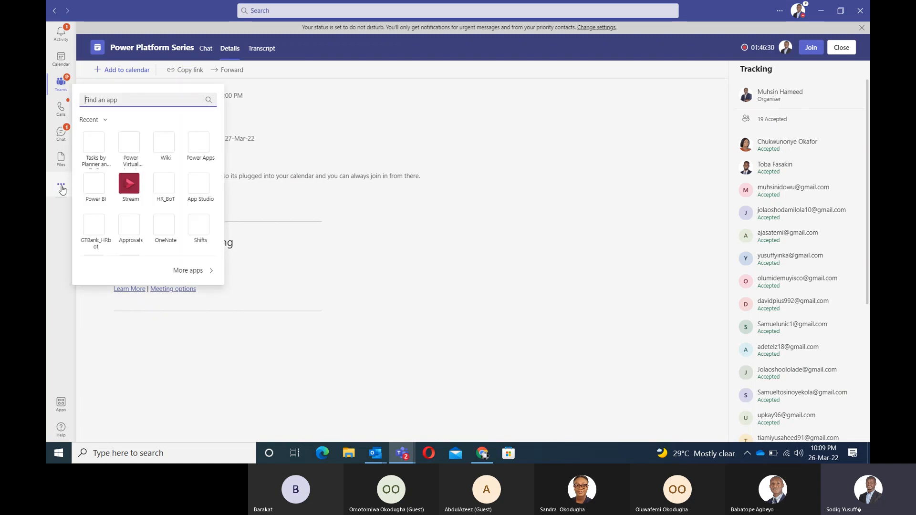
type("p")
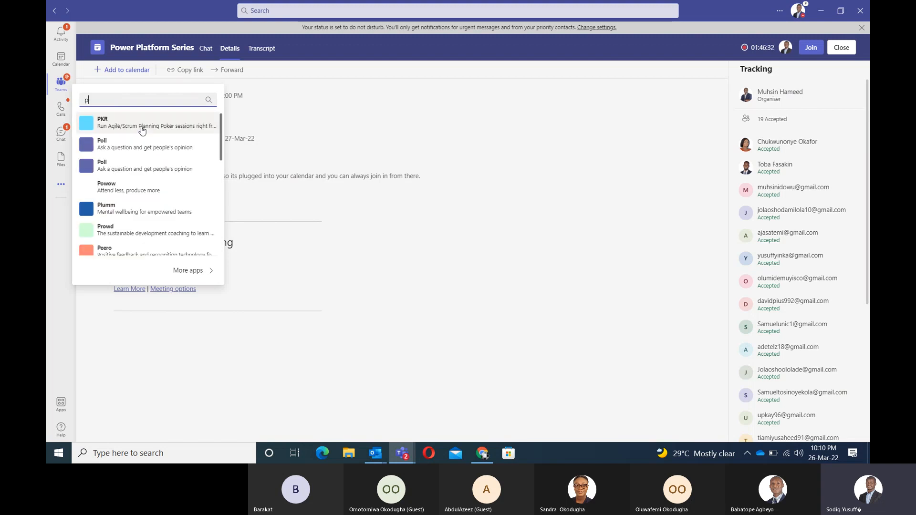
type("owerv")
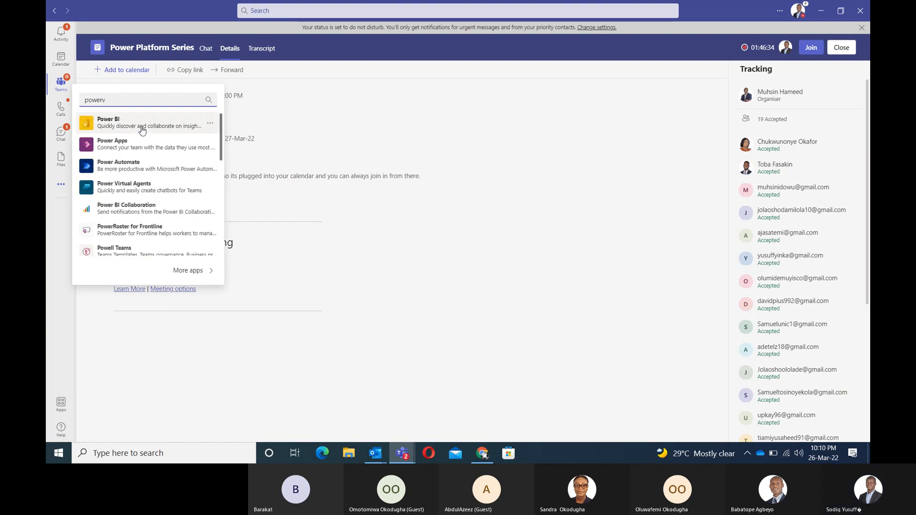
left_click(117, 188)
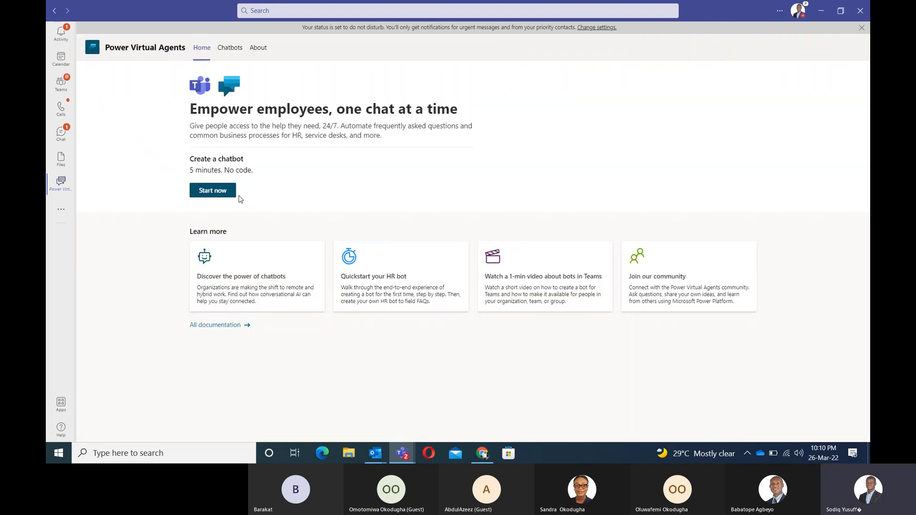
Step: Start a new chatbot and select the Power Platform Series team by searching 'po'
left_click(206, 192)
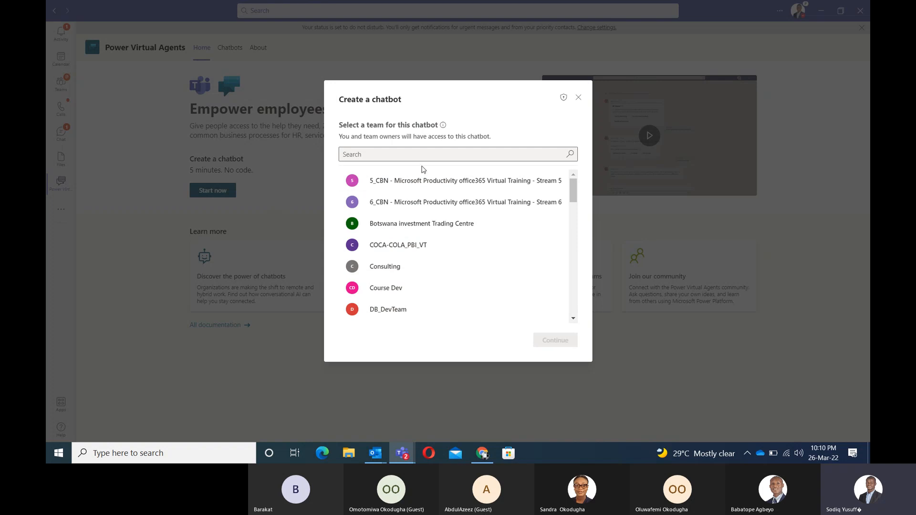
mouse_move(570, 187)
left_mouse_down()
mouse_move(574, 306)
mouse_move(574, 184)
left_mouse_up()
left_click(511, 154)
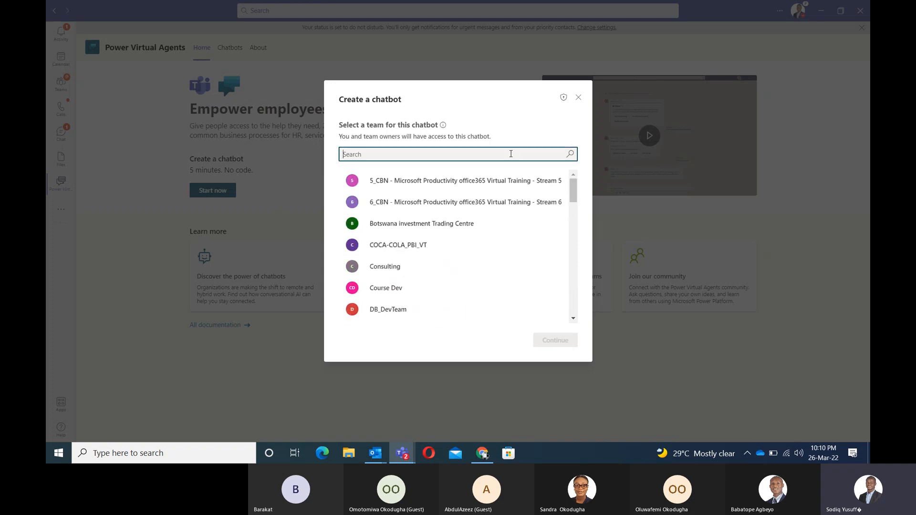
type("po")
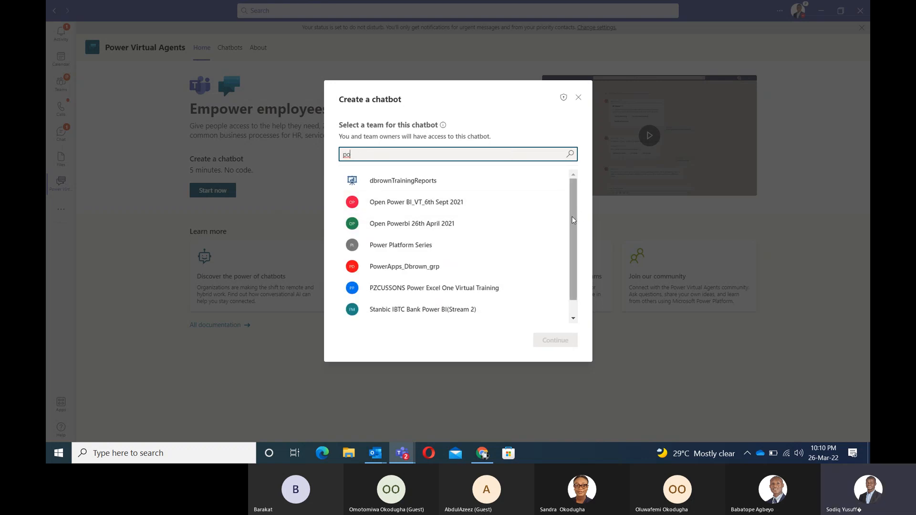
left_click(399, 247)
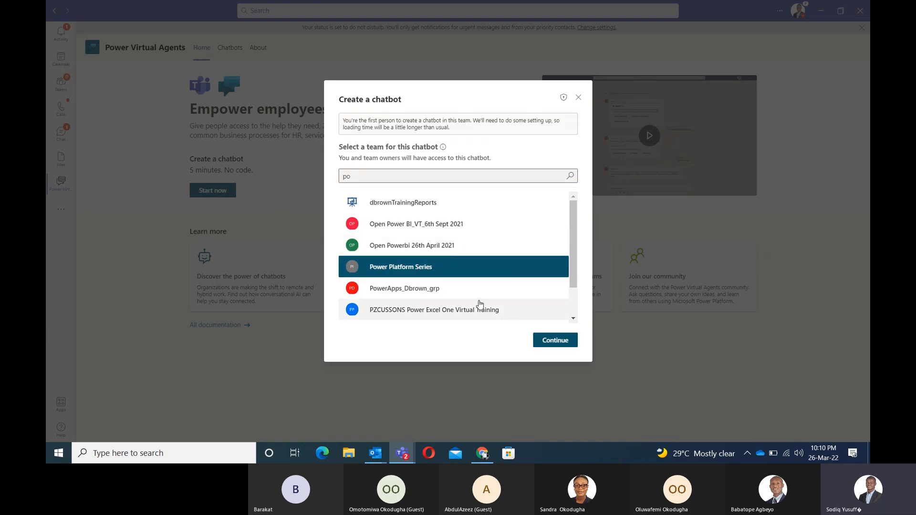
Step: Continue with Power Platform Series so setup reaches the chatbot name and language form
left_click(544, 341)
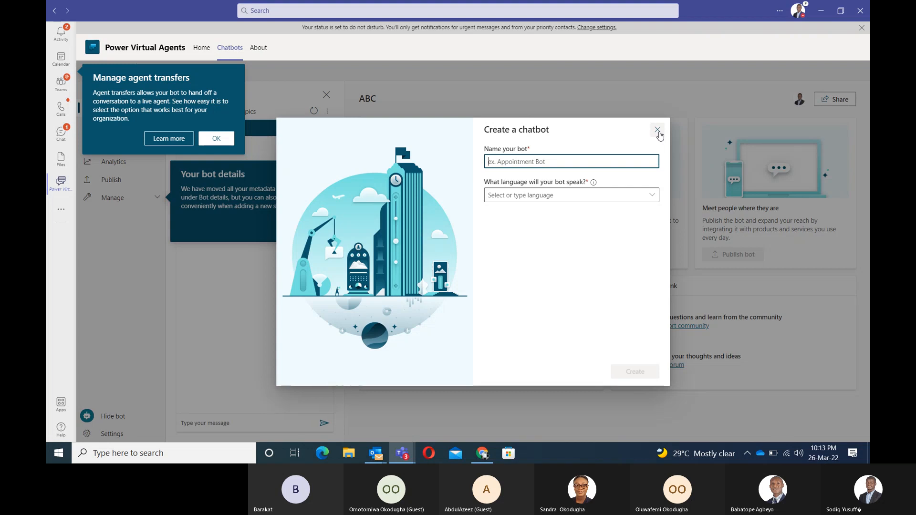
Step: Switch to the meeting call window and turn the camera on
key("alt+Tab")
key("alt+Tab")
key("alt+Tab")
key("alt+Tab")
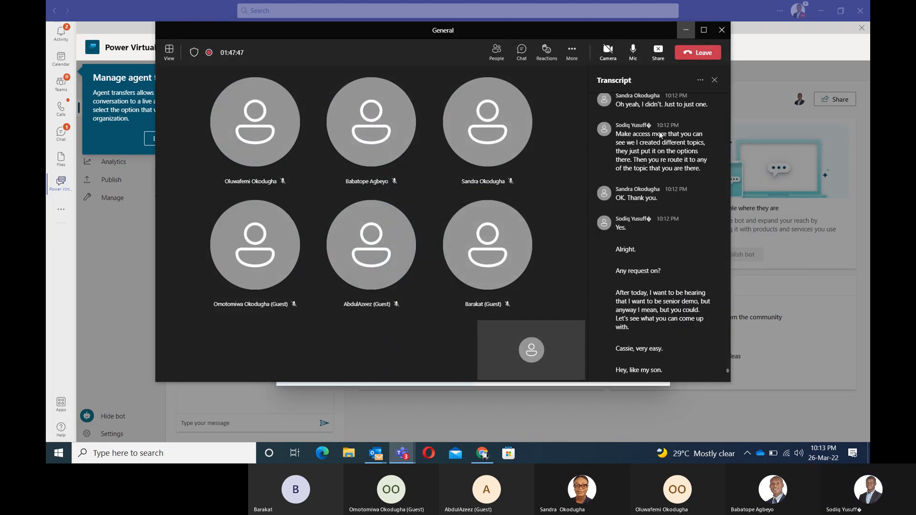
right_click(660, 135)
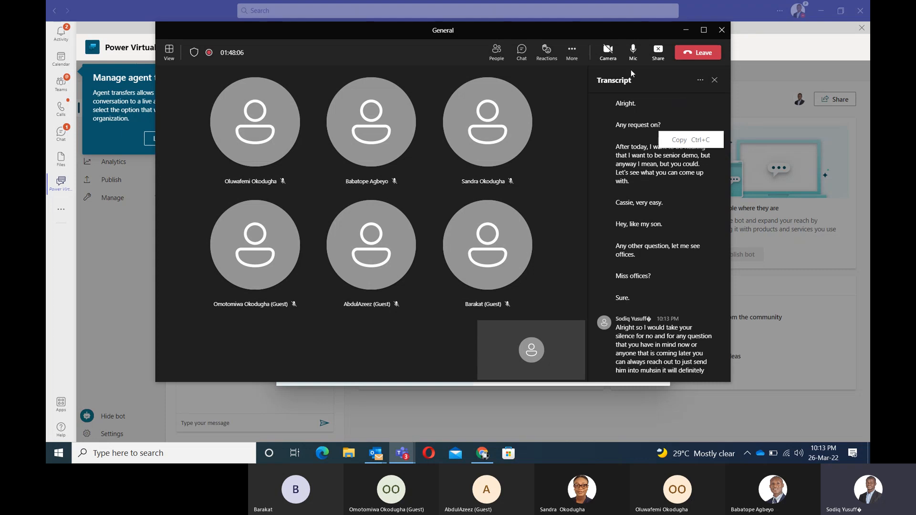
left_click(607, 53)
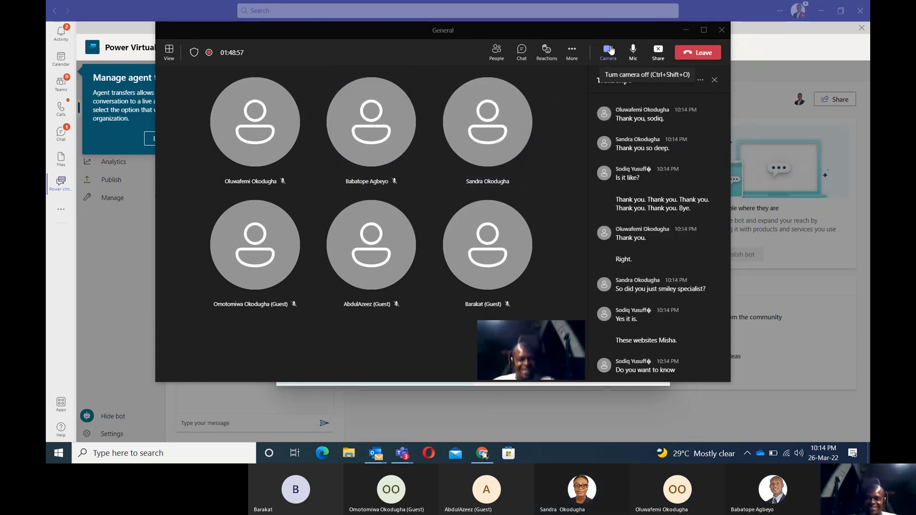
Step: Open Stop recording from More actions but cancel, keeping recording and transcription running
left_click(573, 55)
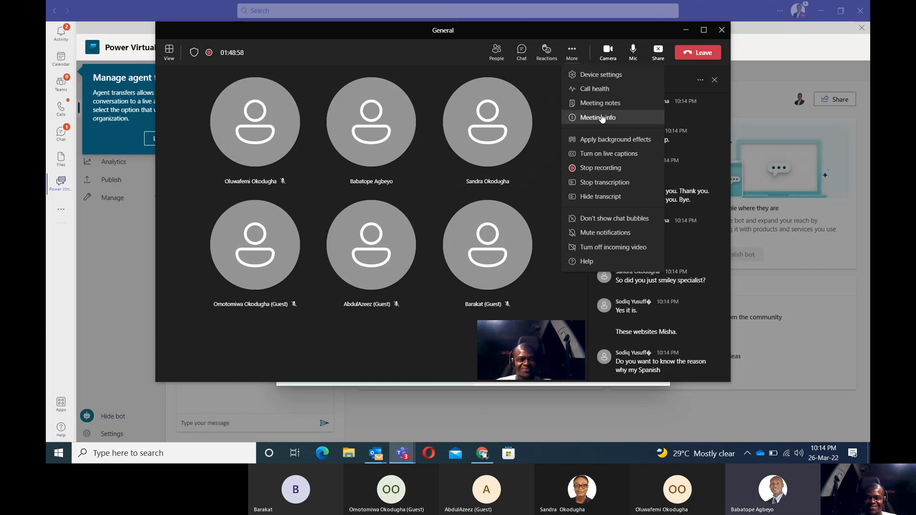
left_click(602, 168)
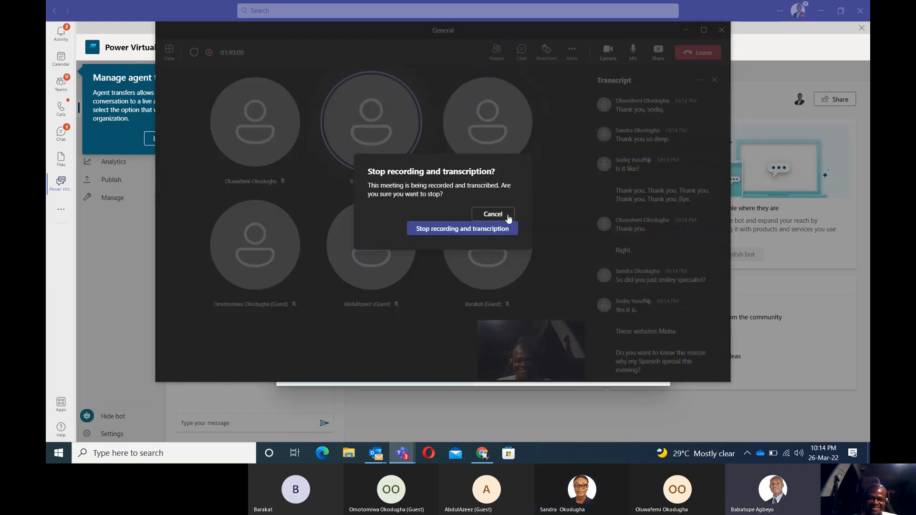
left_click(482, 230)
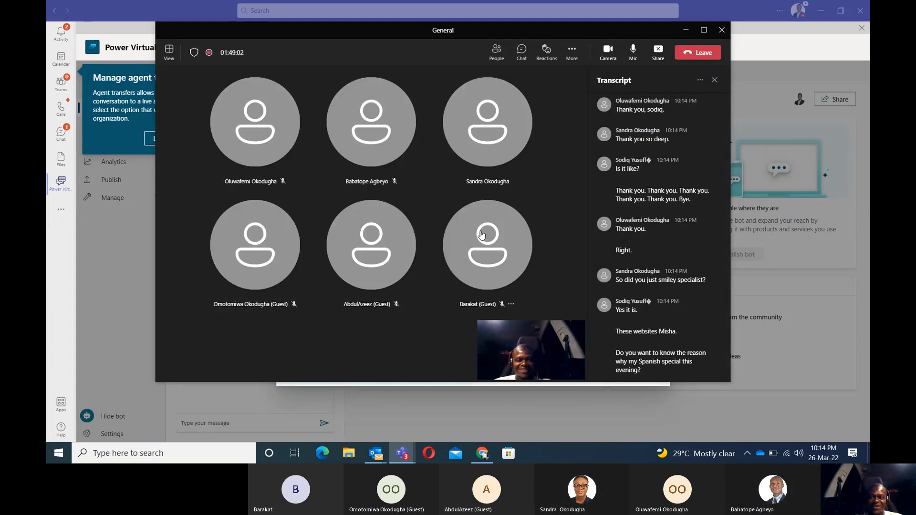